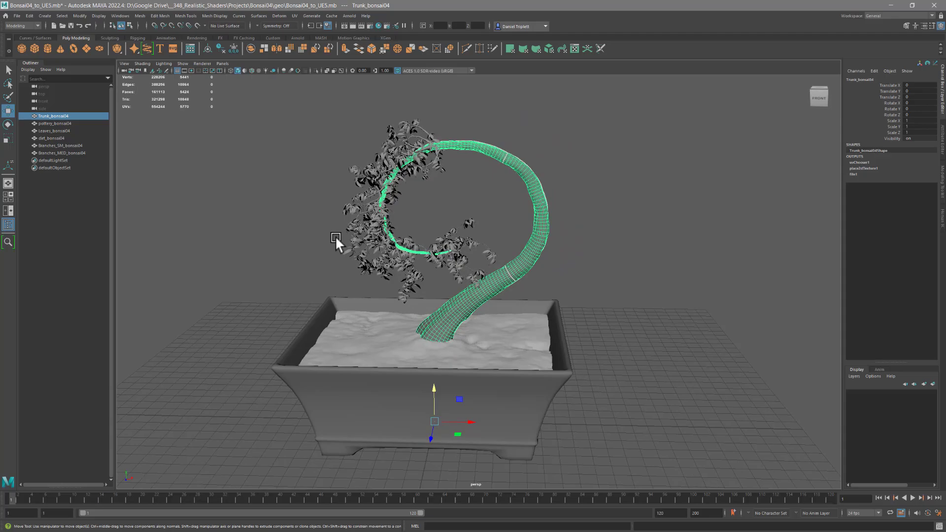
- Examine the bonsai's separate leaves, dirt and pottery meshes, looking closely at the dirt surface around the trunk base
{"action": "left_click_drag", "start_coordinate": [418, 262], "coordinate": [421, 271], "text": "alt"}
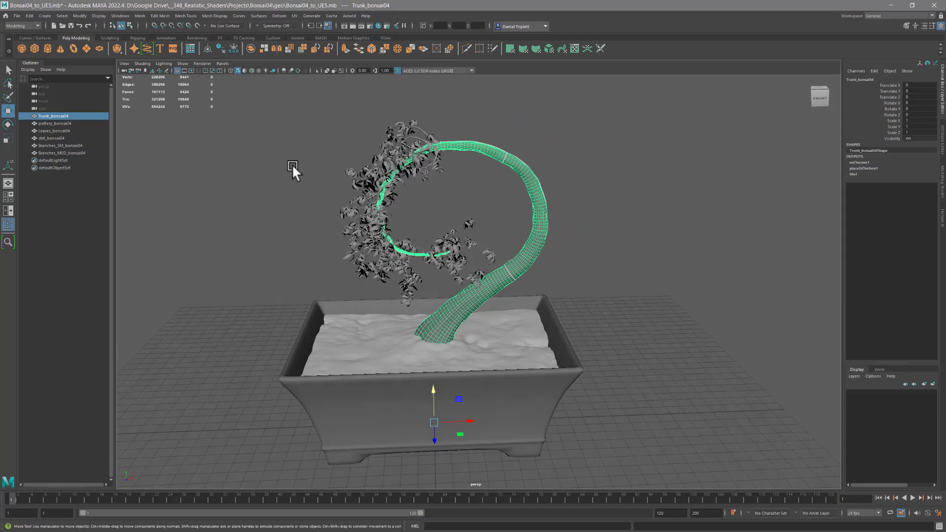
{"action": "left_click_drag", "start_coordinate": [355, 246], "coordinate": [421, 259], "text": "alt"}
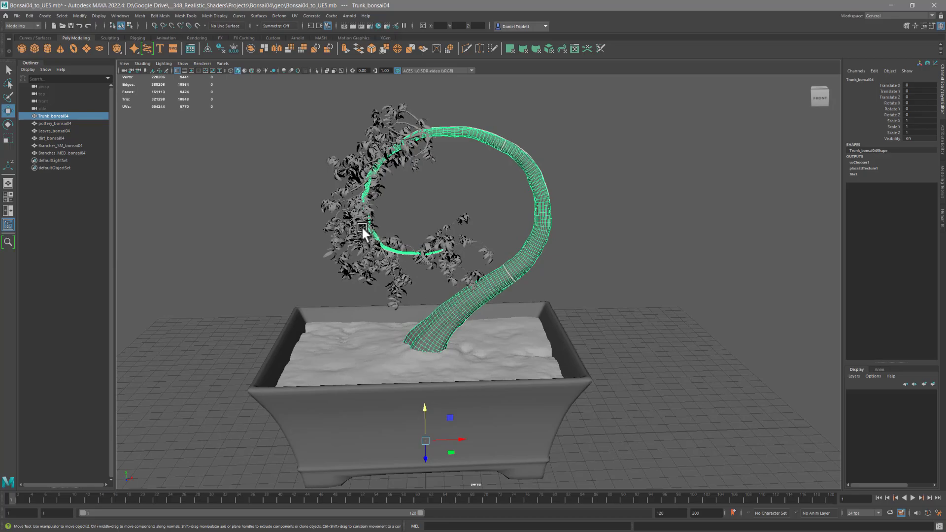
{"action": "left_click", "coordinate": [362, 267]}
{"action": "left_click", "coordinate": [382, 361]}
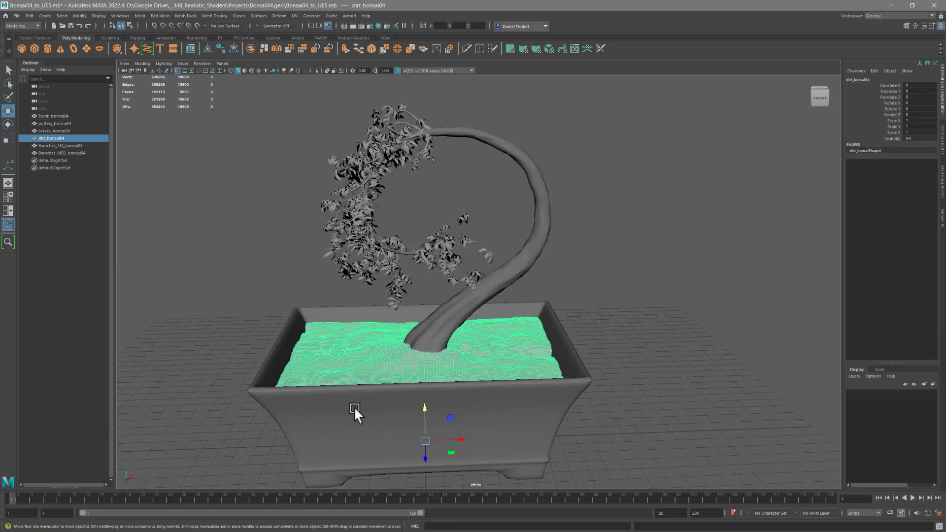
{"action": "left_click", "coordinate": [354, 406]}
{"action": "left_click_drag", "start_coordinate": [432, 289], "coordinate": [425, 277], "text": "alt"}
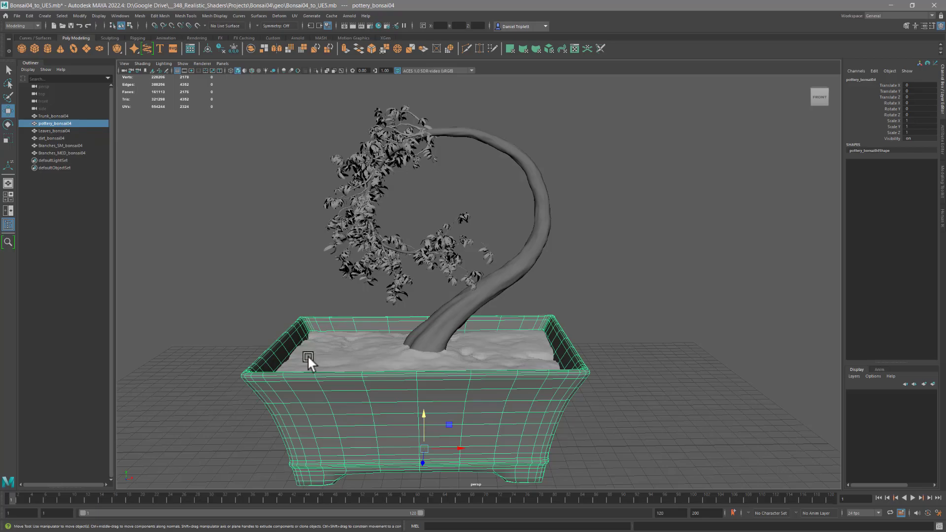
{"action": "left_click_drag", "start_coordinate": [440, 277], "coordinate": [439, 285], "text": "alt"}
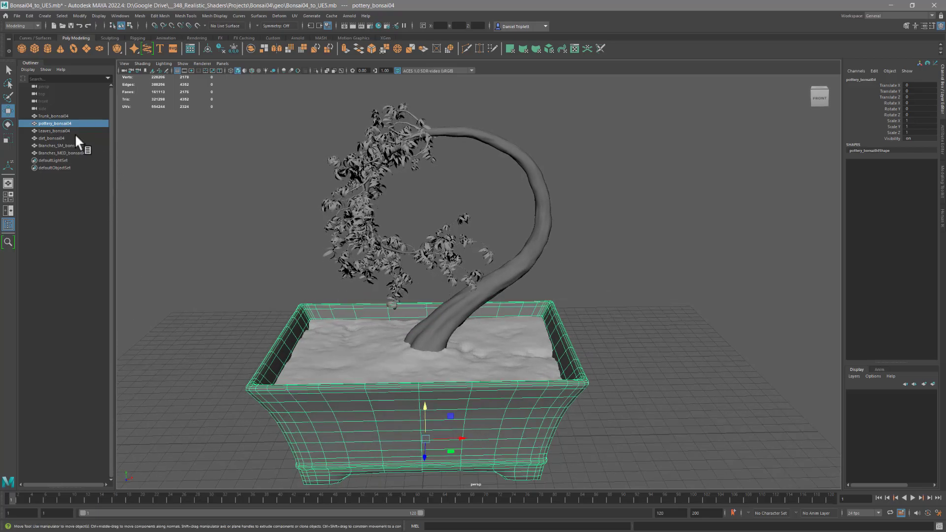
{"action": "left_click", "coordinate": [368, 351]}
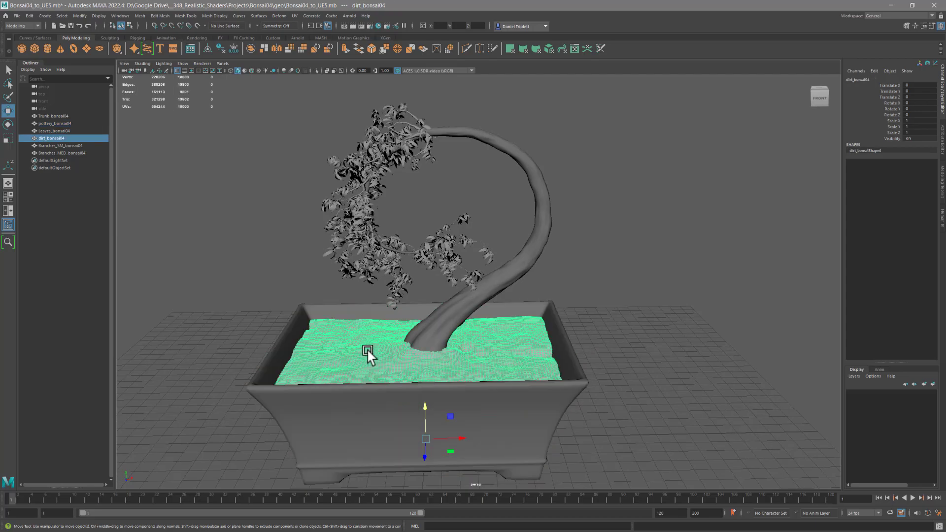
{"action": "right_click_drag", "start_coordinate": [382, 363], "coordinate": [553, 388], "text": "alt"}
{"action": "left_click_drag", "start_coordinate": [553, 388], "coordinate": [459, 278], "text": "alt"}
{"action": "left_click", "coordinate": [716, 202]}
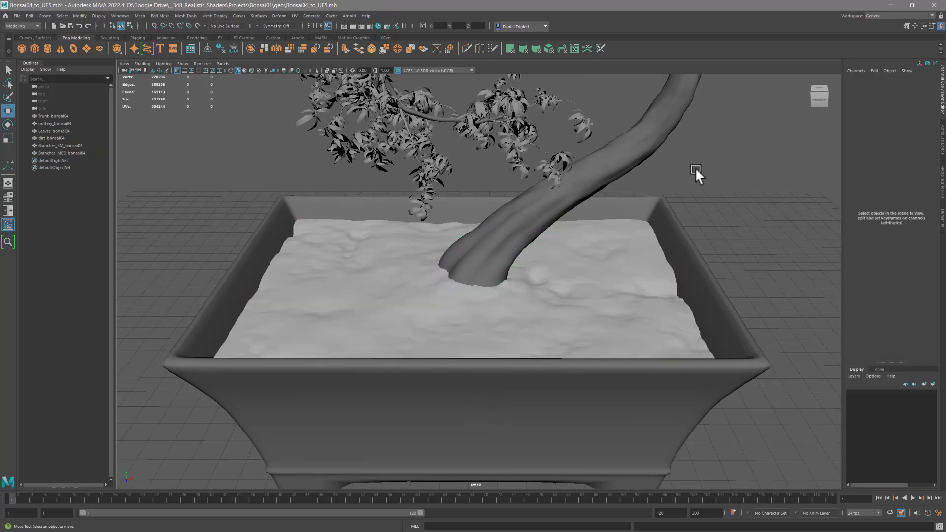
{"action": "right_click_drag", "start_coordinate": [491, 275], "coordinate": [486, 297], "text": "alt"}
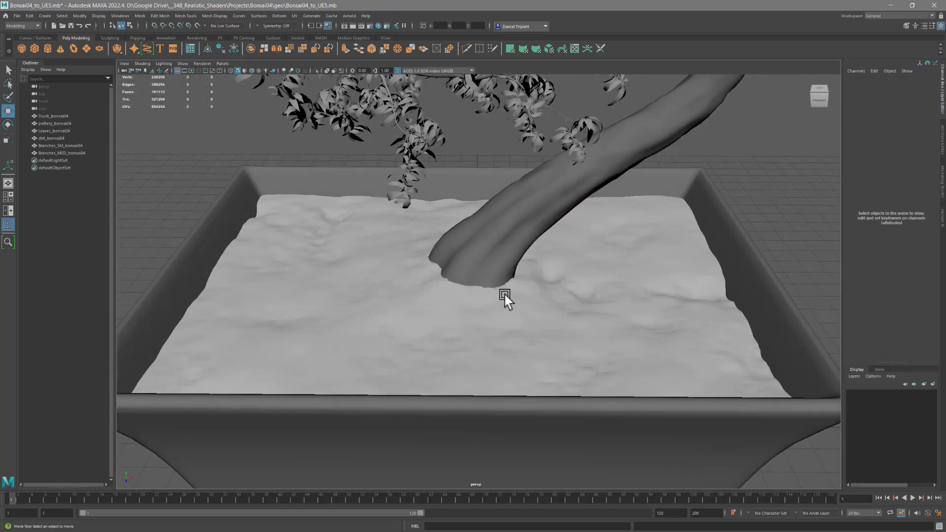
- Soften the edges of the dirt mesh and delete its construction history
{"action": "left_click", "coordinate": [541, 281]}
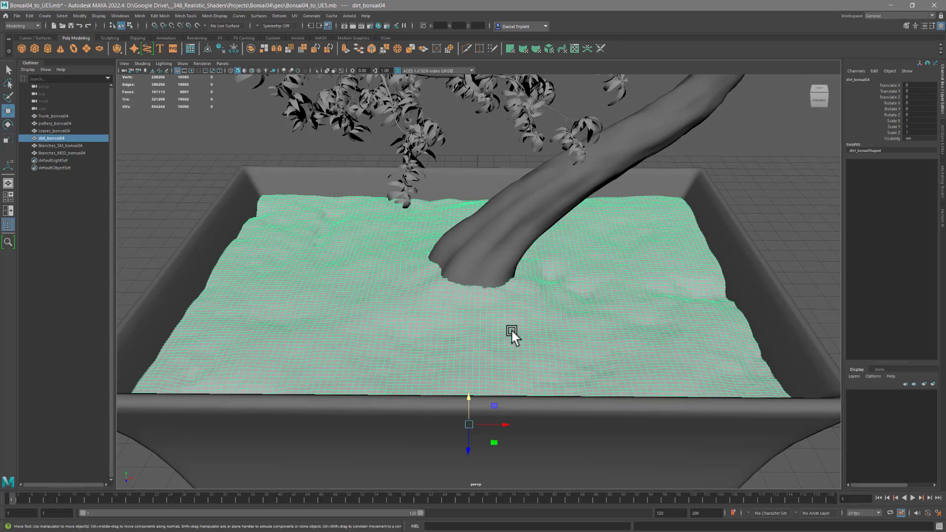
{"action": "left_click", "coordinate": [215, 16]}
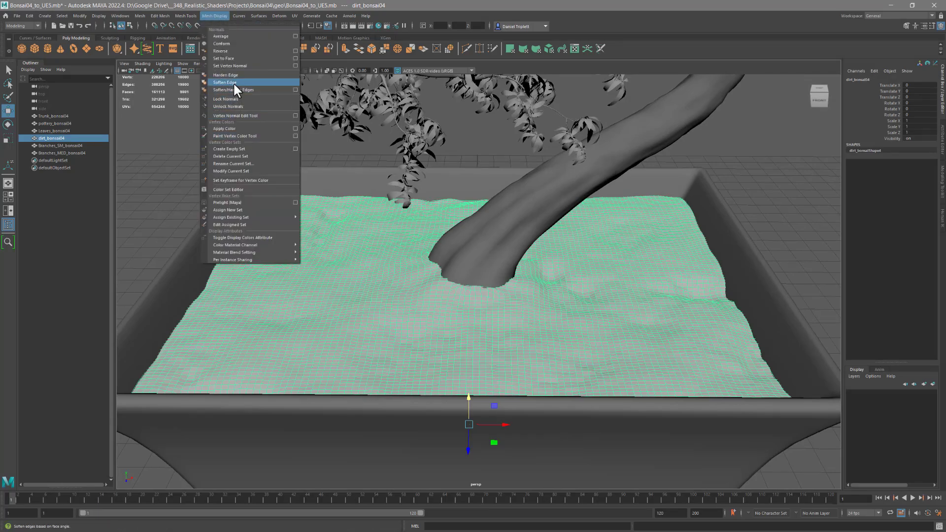
{"action": "left_click", "coordinate": [234, 90]}
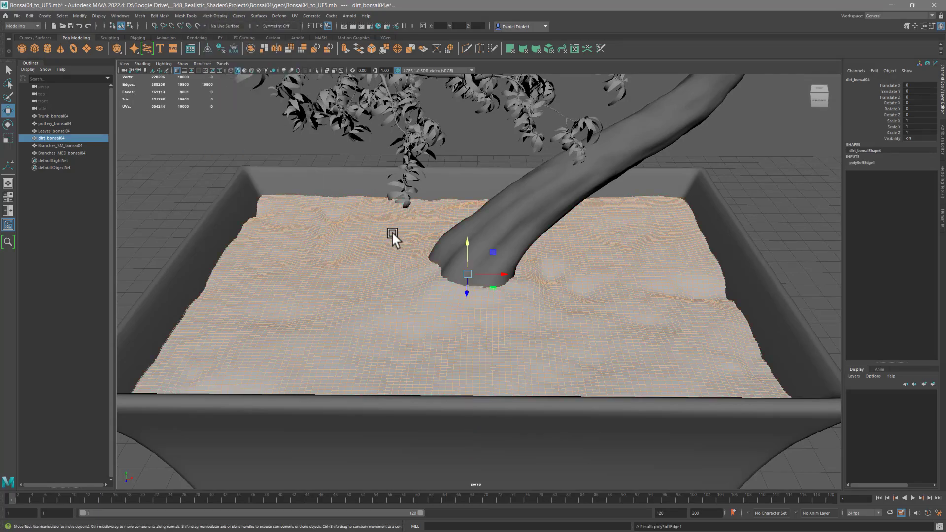
{"action": "left_click", "coordinate": [220, 48]}
{"action": "left_click_drag", "start_coordinate": [291, 242], "coordinate": [296, 273], "text": "alt"}
{"action": "right_click_drag", "start_coordinate": [296, 274], "coordinate": [282, 277], "text": "alt"}
{"action": "right_click_drag", "start_coordinate": [363, 274], "coordinate": [397, 256]}
{"action": "left_click", "coordinate": [294, 174]}
- Inspect the material assigned to the pottery mesh, checking its name and surface settings
{"action": "left_click_drag", "start_coordinate": [293, 173], "coordinate": [312, 247], "text": "alt"}
{"action": "right_click_drag", "start_coordinate": [386, 291], "coordinate": [260, 285], "text": "alt"}
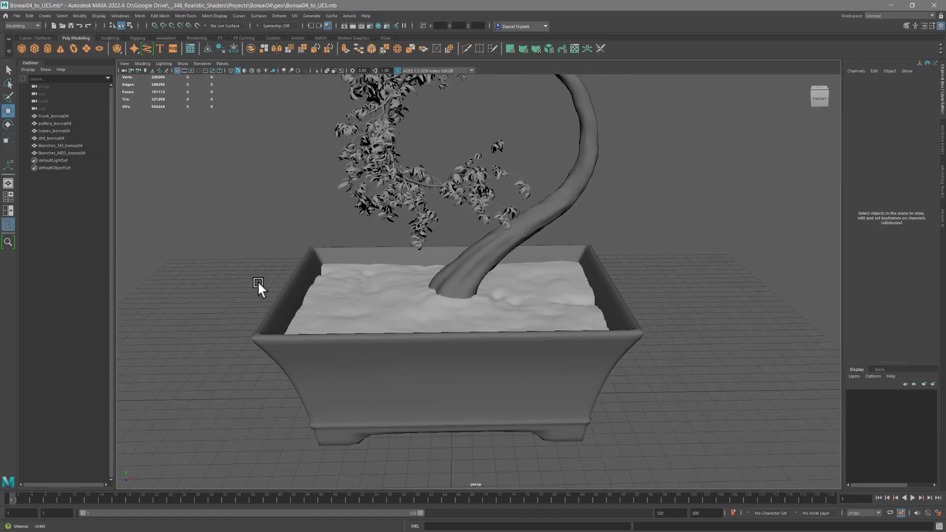
{"action": "left_click", "coordinate": [372, 364]}
{"action": "key", "text": "ctrl+a"}
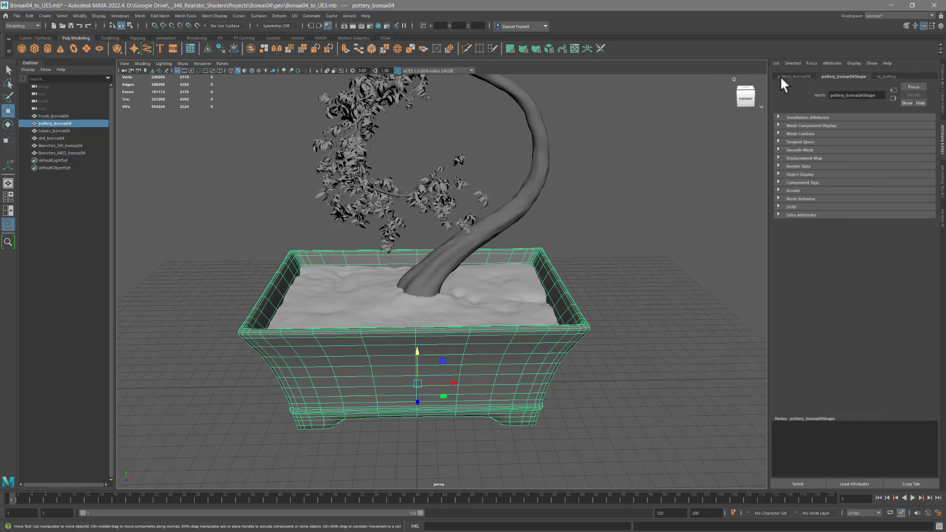
{"action": "left_click", "coordinate": [886, 78]}
{"action": "left_click_drag", "start_coordinate": [859, 99], "coordinate": [828, 101]}
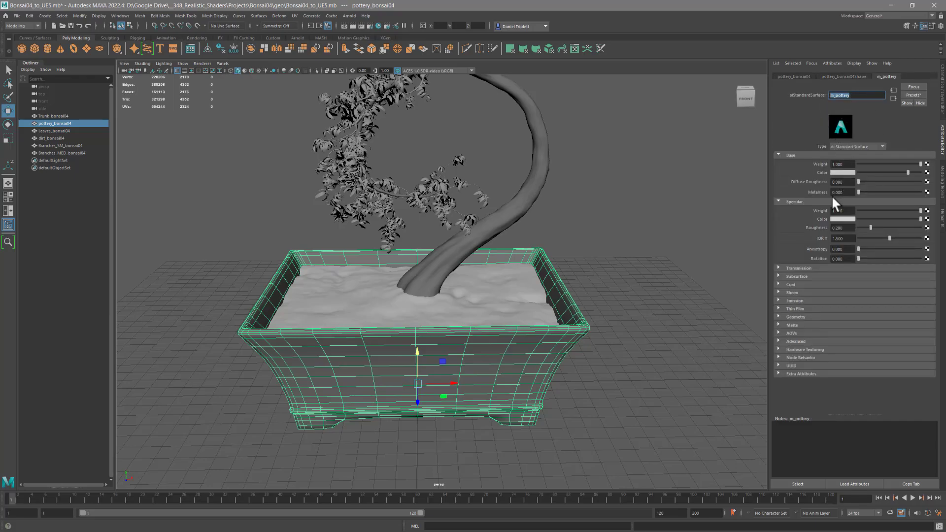
{"action": "left_click_drag", "start_coordinate": [505, 268], "coordinate": [459, 276], "text": "alt"}
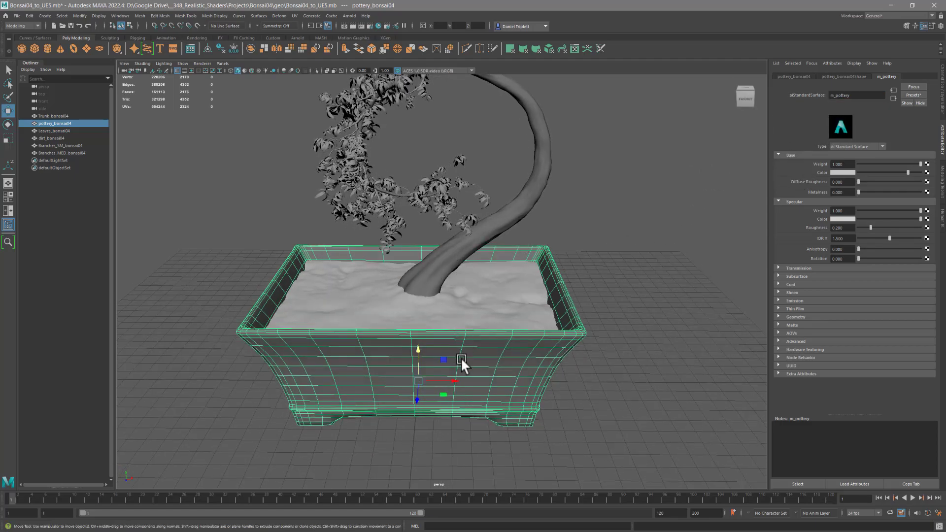
{"action": "left_click_drag", "start_coordinate": [472, 341], "coordinate": [478, 333], "text": "alt"}
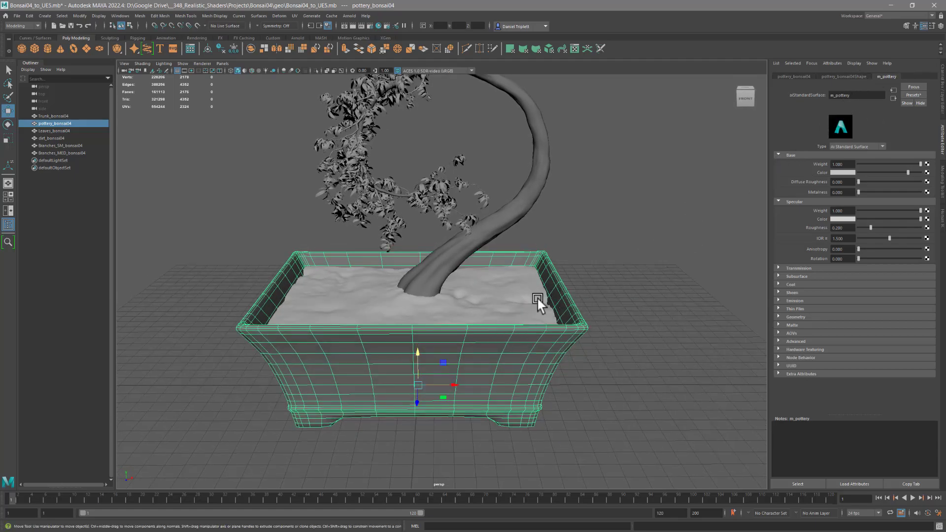
- Assign a new aiStandardSurface material to the dirt mesh
{"action": "left_click", "coordinate": [501, 292]}
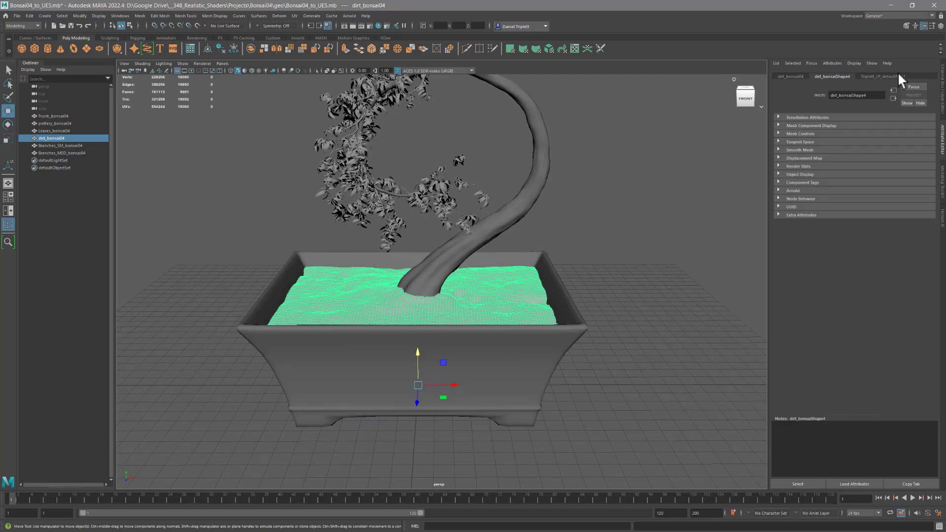
{"action": "right_click", "coordinate": [342, 285]}
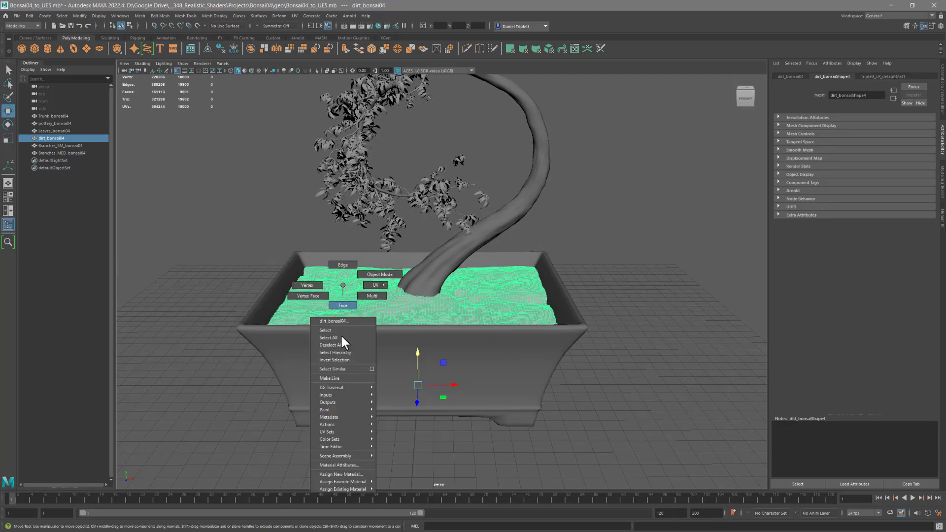
{"action": "left_click", "coordinate": [341, 473]}
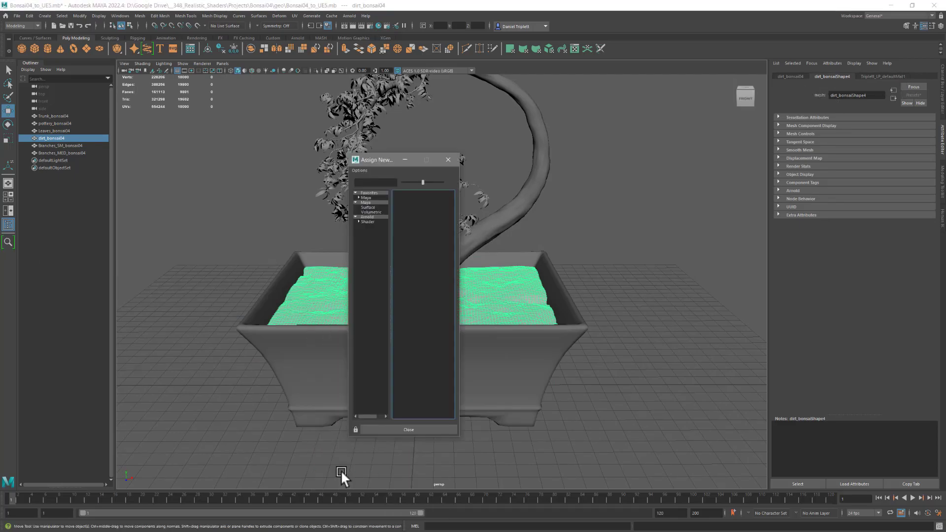
{"action": "left_click", "coordinate": [367, 217]}
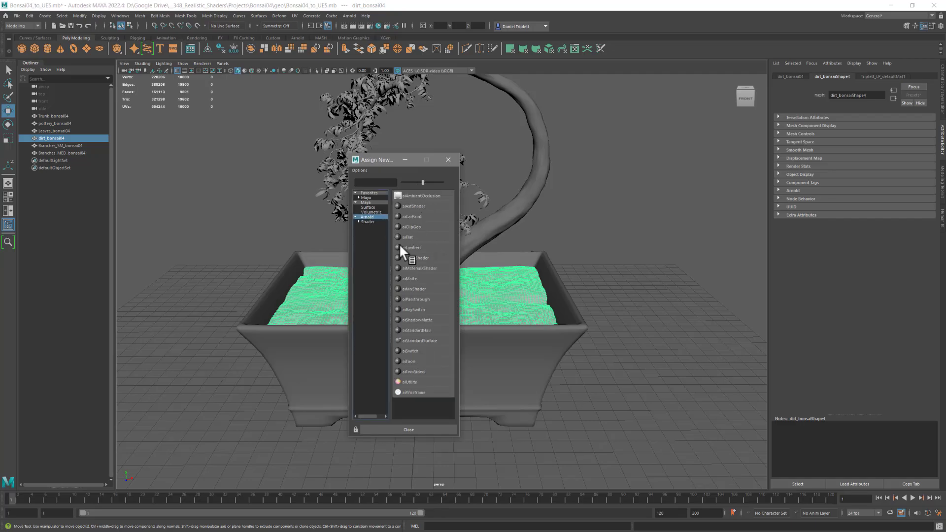
{"action": "left_click", "coordinate": [419, 340]}
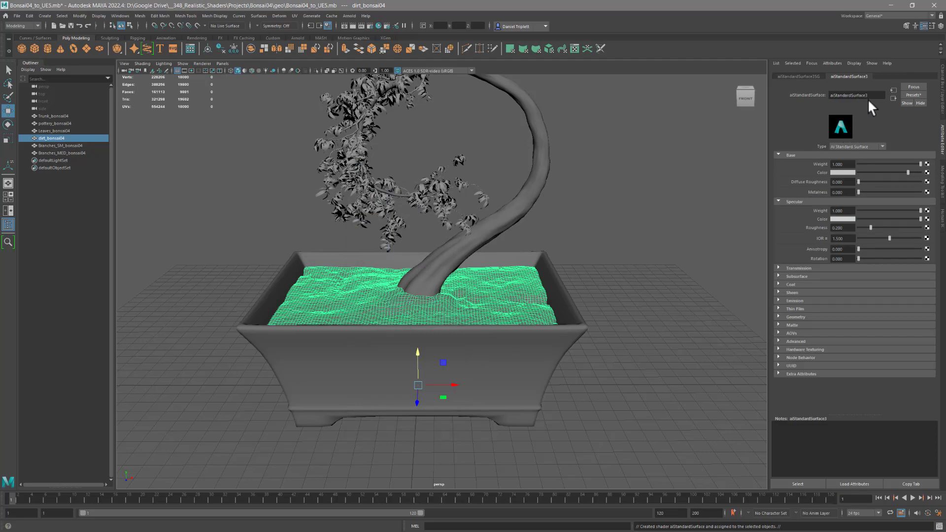
- Rename the dirt mesh's material to m_dirt
{"action": "left_click_drag", "start_coordinate": [875, 95], "coordinate": [829, 96]}
{"action": "type", "text": "m_dirty"}
{"action": "key", "text": "Return"}
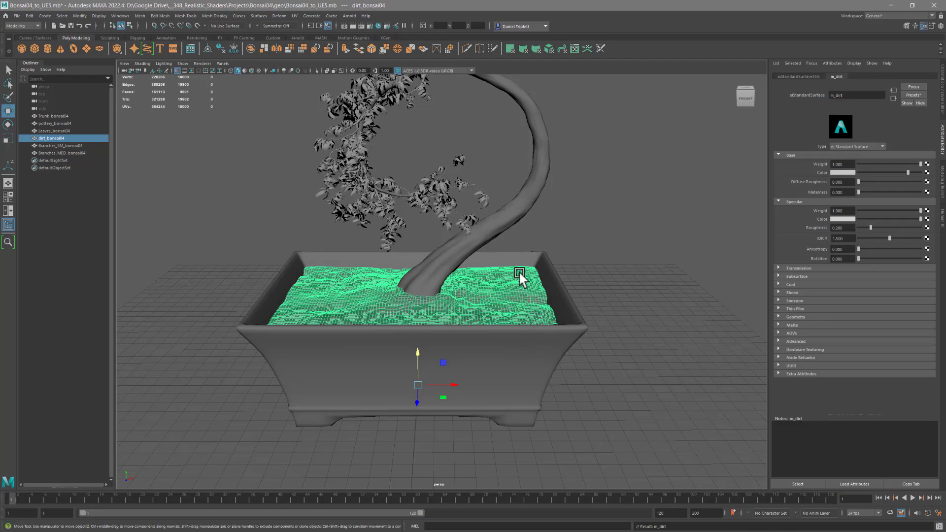
{"action": "left_click_drag", "start_coordinate": [484, 279], "coordinate": [512, 277], "text": "alt"}
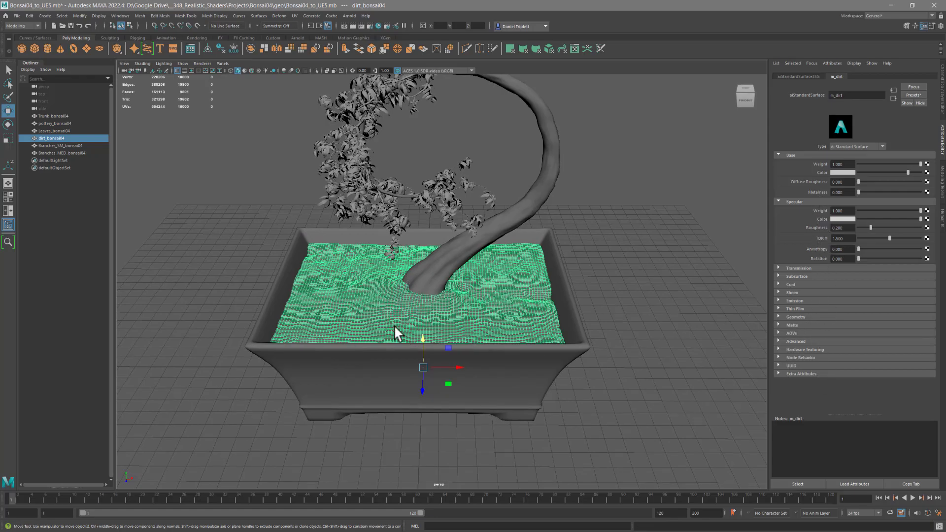
{"action": "left_click_drag", "start_coordinate": [353, 317], "coordinate": [363, 305], "text": "alt"}
{"action": "double_click", "coordinate": [842, 95]}
{"action": "left_click_drag", "start_coordinate": [401, 273], "coordinate": [406, 306], "text": "alt"}
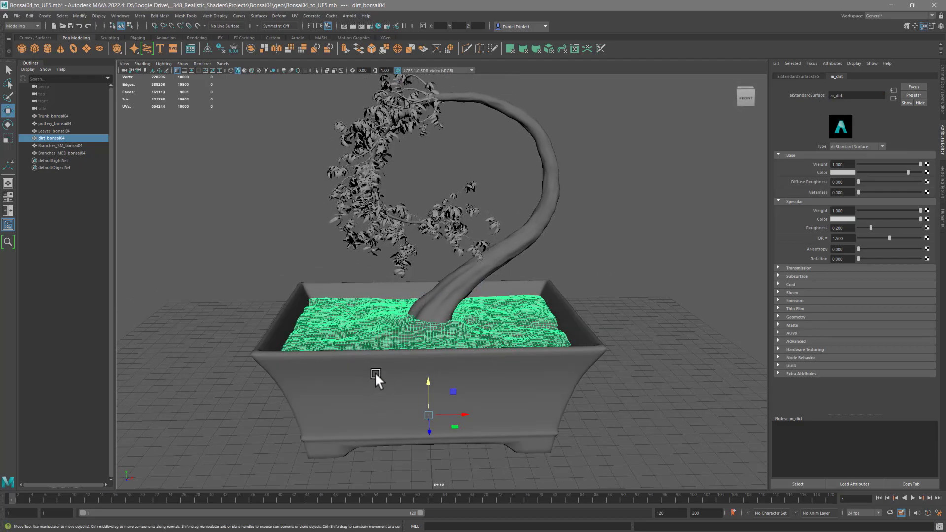
{"action": "mouse_move", "coordinate": [350, 380]}
{"action": "left_mouse_down", "text": "alt"}
{"action": "mouse_move", "coordinate": [350, 359]}
{"action": "mouse_move", "coordinate": [347, 385]}
{"action": "mouse_move", "coordinate": [359, 384]}
{"action": "left_mouse_up", "text": "alt"}
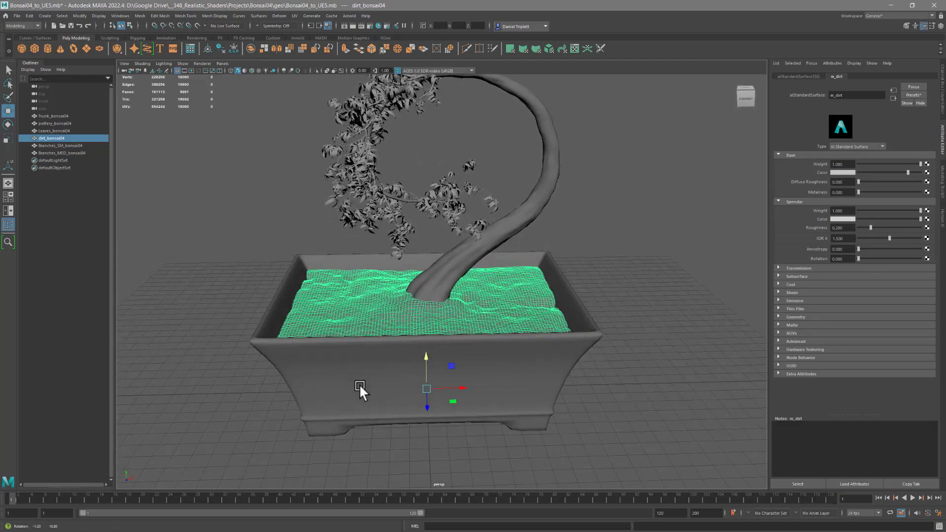
{"action": "left_click_drag", "start_coordinate": [368, 342], "coordinate": [366, 365], "text": "alt"}
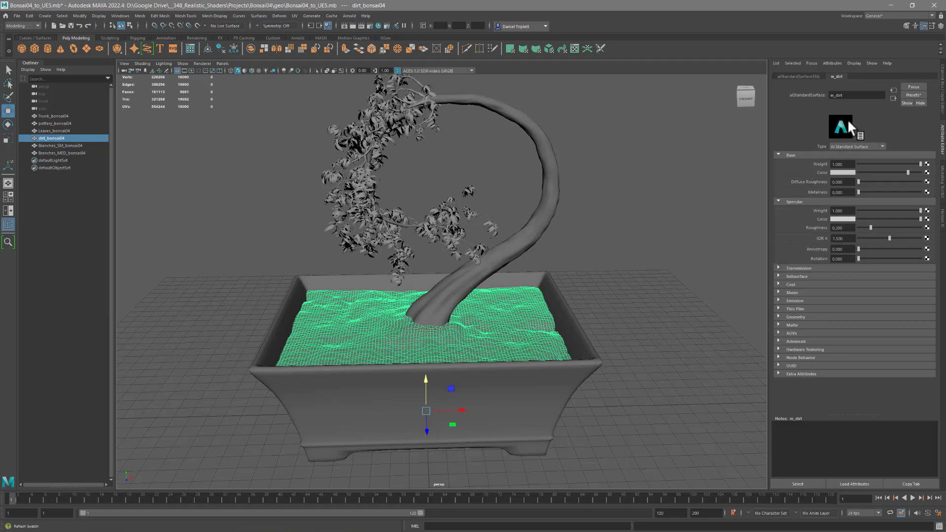
- Assign a new Standard Surface material to the leaves mesh and name it m_leaves
{"action": "left_click", "coordinate": [392, 274]}
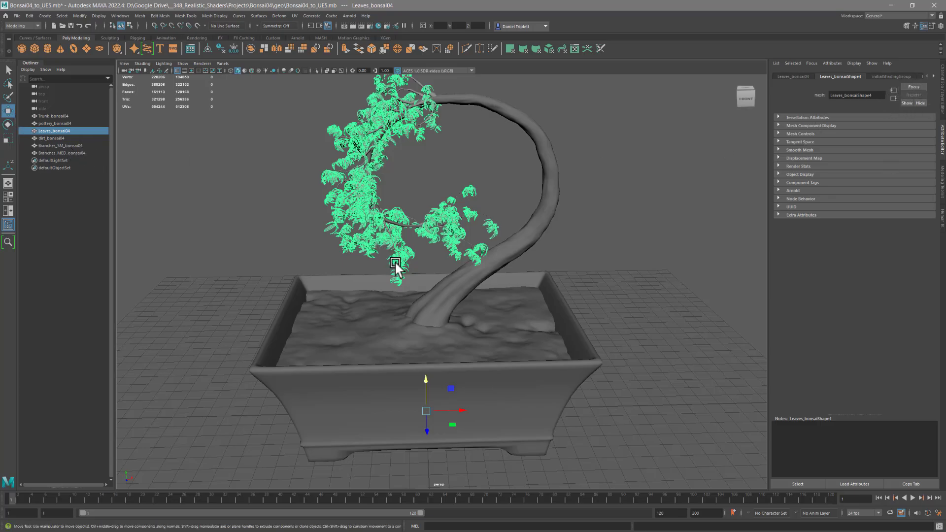
{"action": "right_click_drag", "start_coordinate": [396, 266], "coordinate": [450, 456]}
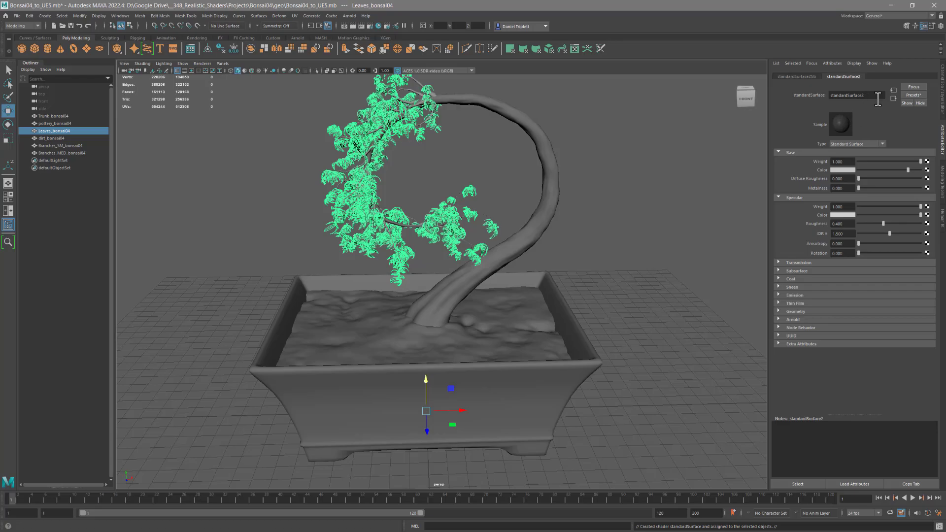
{"action": "double_click", "coordinate": [865, 95]}
{"action": "type", "text": "m_leaves"}
{"action": "key", "text": "Return"}
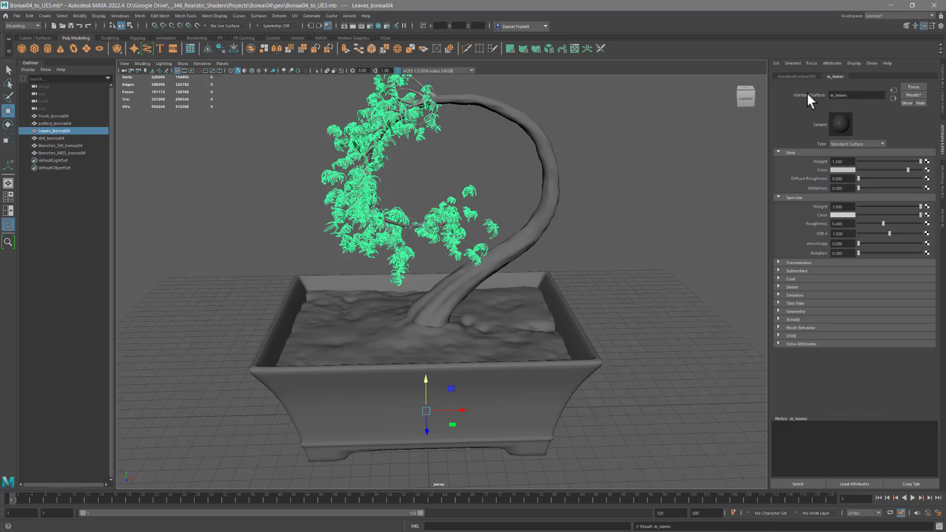
- Inspect the material assigned to the trunk mesh, checking its name
{"action": "left_click", "coordinate": [489, 102]}
{"action": "left_click_drag", "start_coordinate": [489, 102], "coordinate": [476, 224], "text": "alt"}
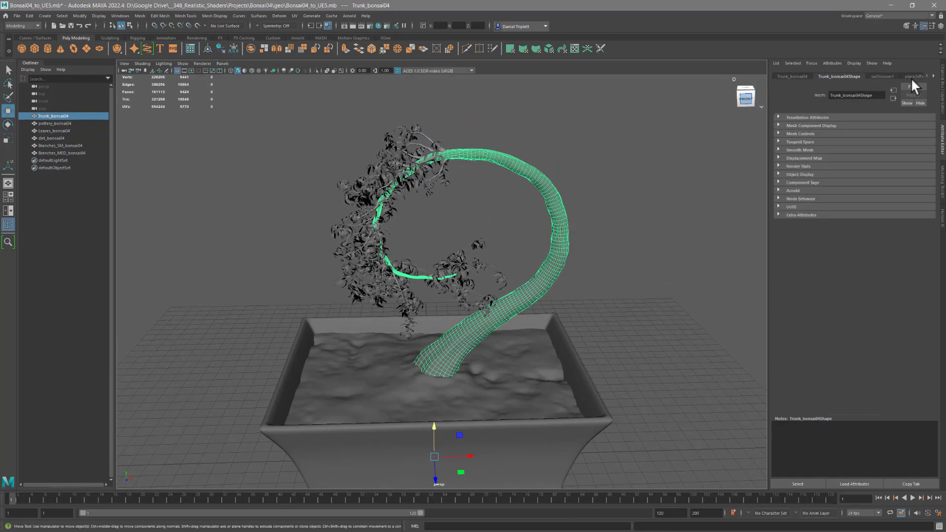
{"action": "left_click", "coordinate": [934, 76]}
{"action": "left_click", "coordinate": [933, 76]}
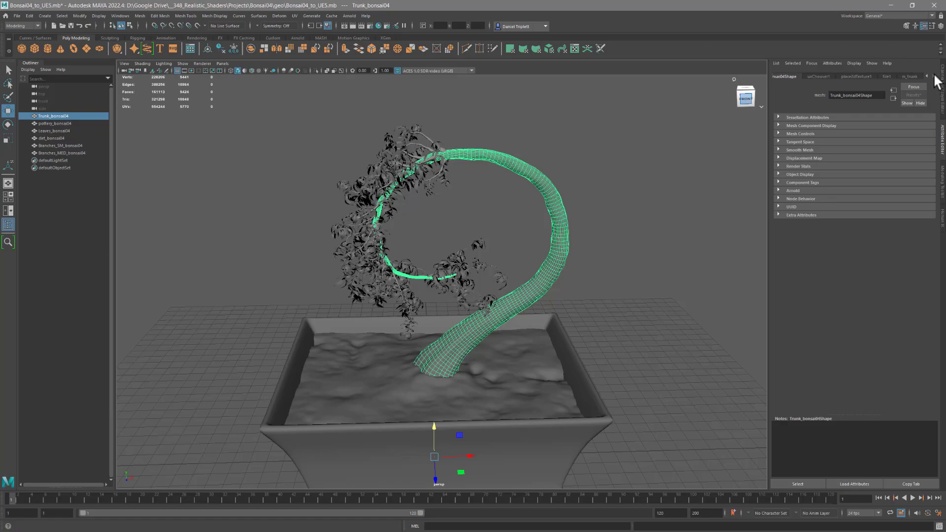
{"action": "left_click", "coordinate": [909, 76]}
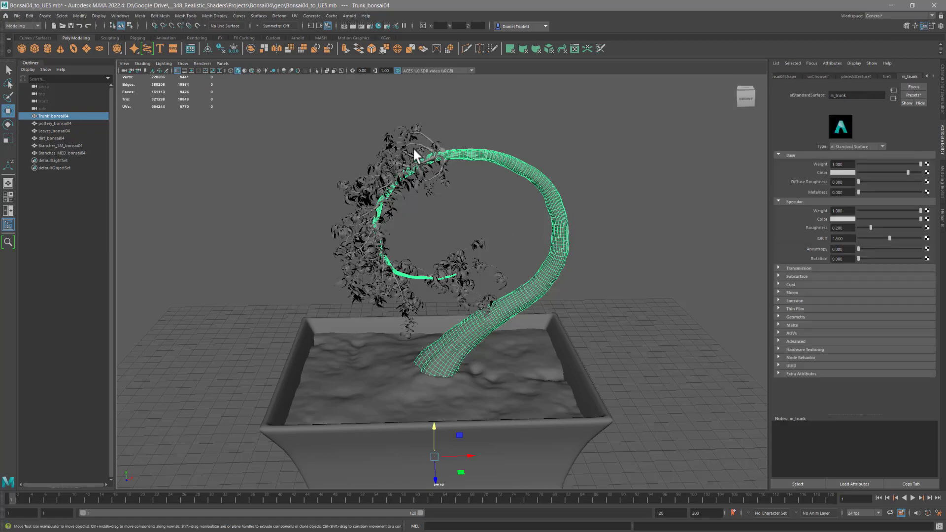
- Rename the medium branches mesh's Lambert material to m_branches
{"action": "left_click", "coordinate": [425, 134]}
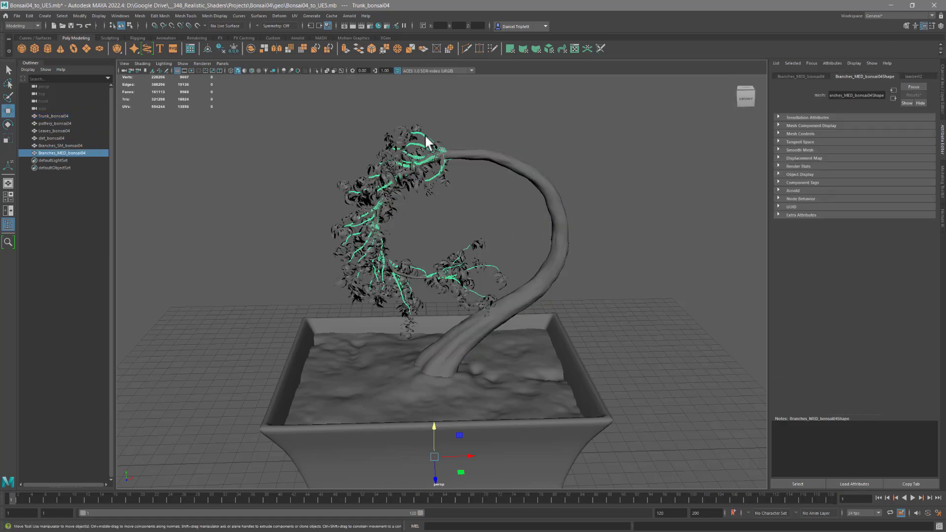
{"action": "left_click", "coordinate": [916, 76]}
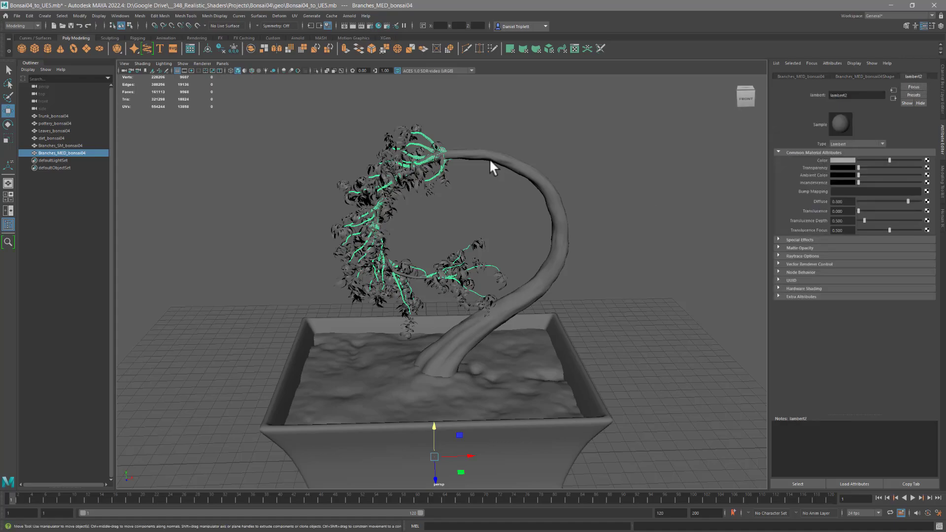
{"action": "scroll", "coordinate": [397, 297], "scroll_direction": "up", "scroll_amount": 1}
{"action": "scroll", "coordinate": [658, 314], "scroll_direction": "up", "scroll_amount": 5}
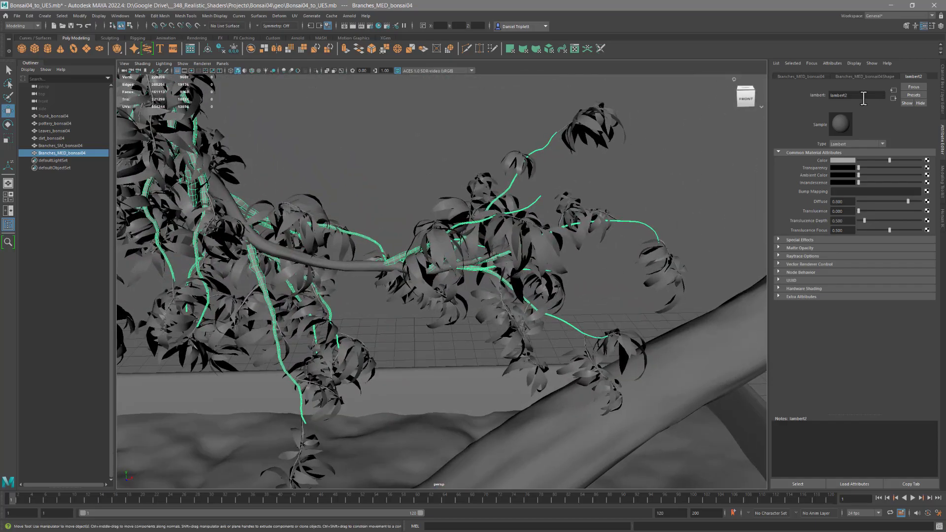
{"action": "left_click_drag", "start_coordinate": [863, 97], "coordinate": [811, 97]}
{"action": "type", "text": "m_branches"}
{"action": "key", "text": "Return"}
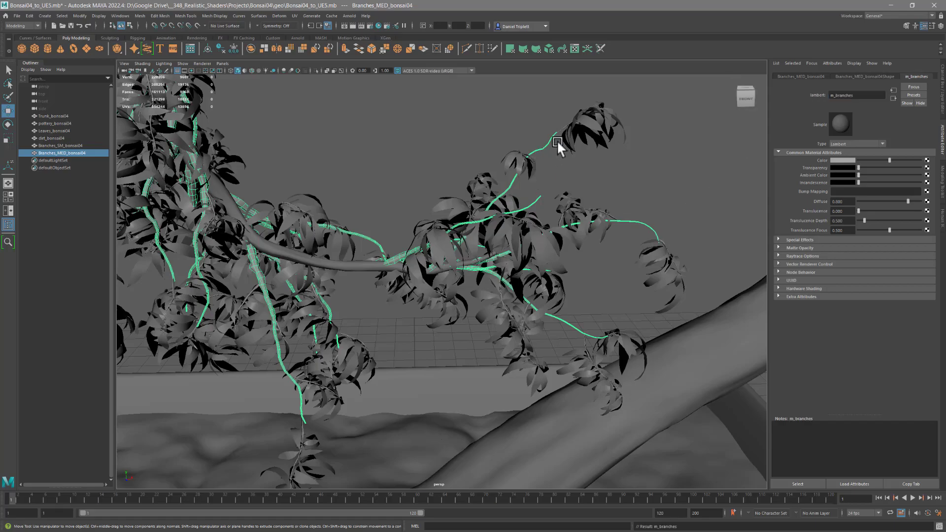
- Assign the existing m_branches material to the small branches mesh
{"action": "left_click", "coordinate": [561, 127]}
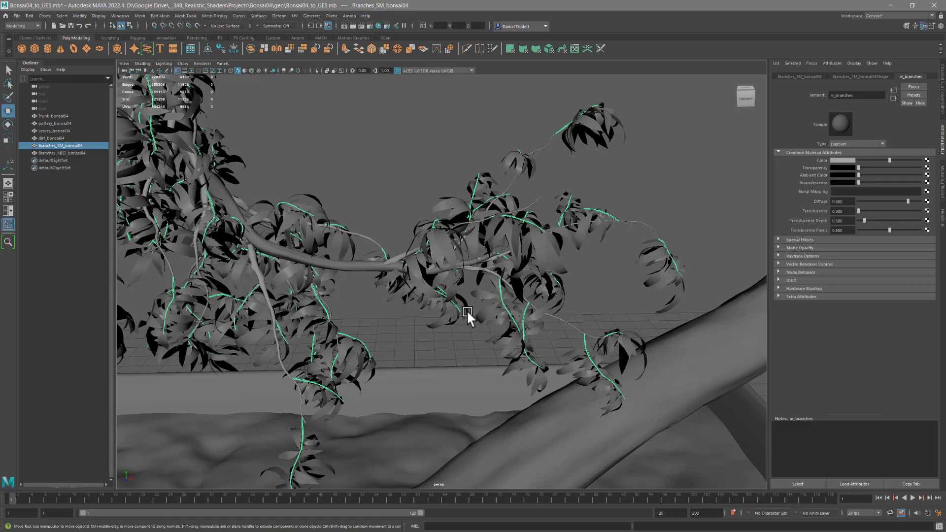
{"action": "right_click", "coordinate": [300, 436]}
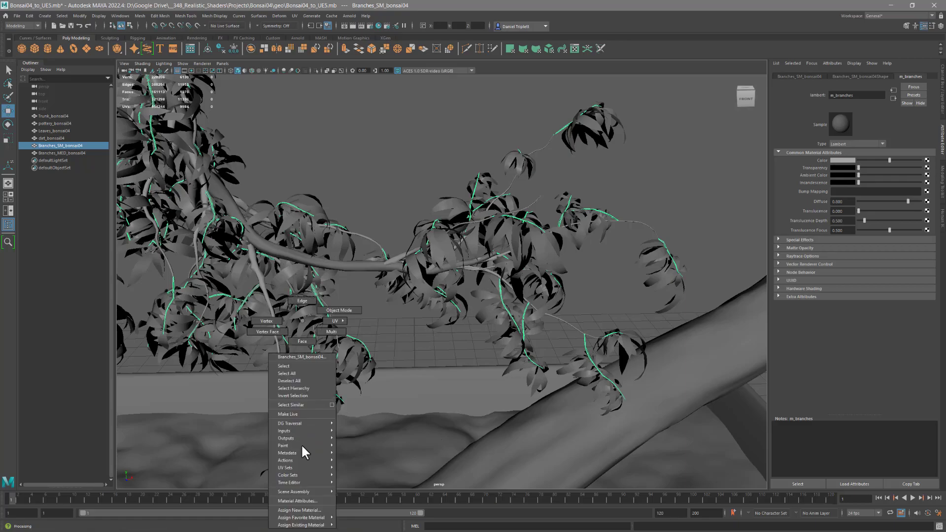
{"action": "mouse_move", "coordinate": [310, 524]}
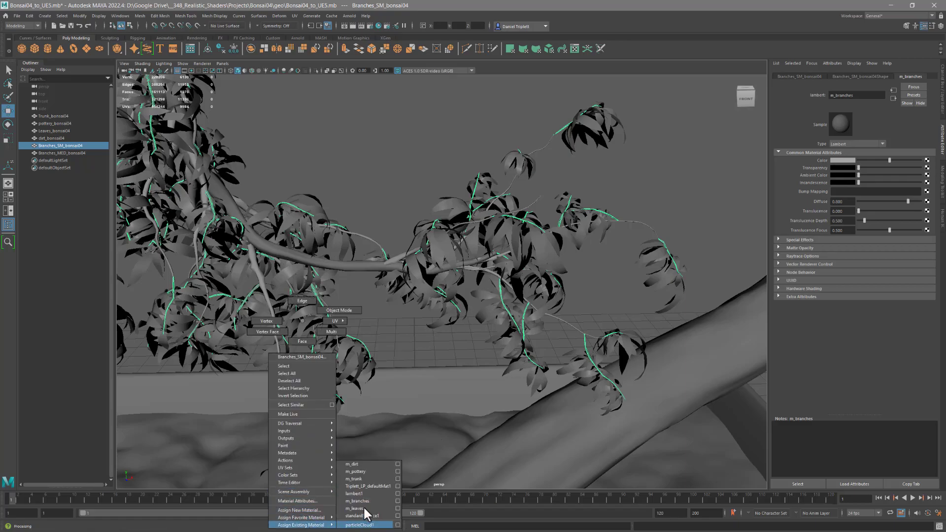
{"action": "left_click", "coordinate": [359, 500]}
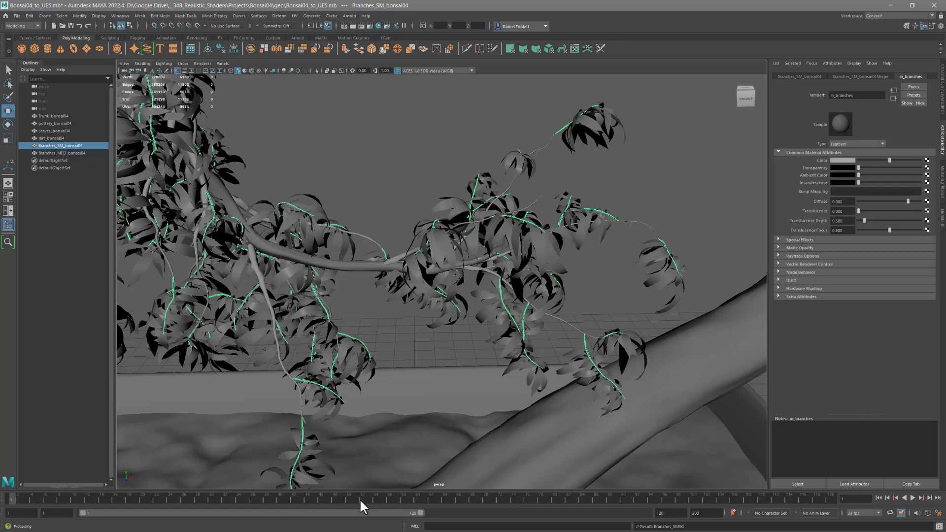
- Examine the whole bonsai from several angles, checking its parts individually and all together
{"action": "right_click_drag", "start_coordinate": [373, 365], "coordinate": [321, 303], "text": "alt"}
{"action": "middle_click_drag", "start_coordinate": [340, 274], "coordinate": [344, 321], "text": "alt"}
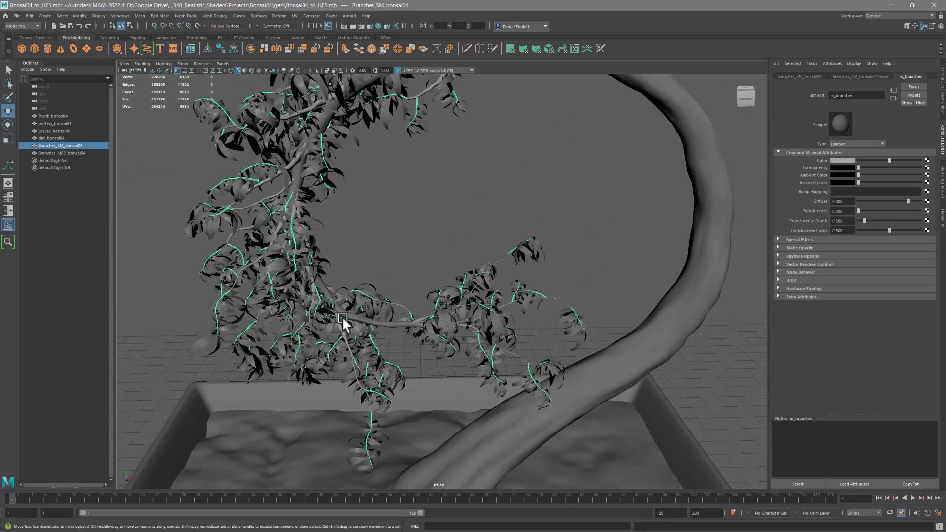
{"action": "left_click_drag", "start_coordinate": [343, 321], "coordinate": [340, 300], "text": "alt"}
{"action": "middle_click_drag", "start_coordinate": [341, 299], "coordinate": [347, 226], "text": "alt"}
{"action": "right_click_drag", "start_coordinate": [346, 226], "coordinate": [261, 295], "text": "alt"}
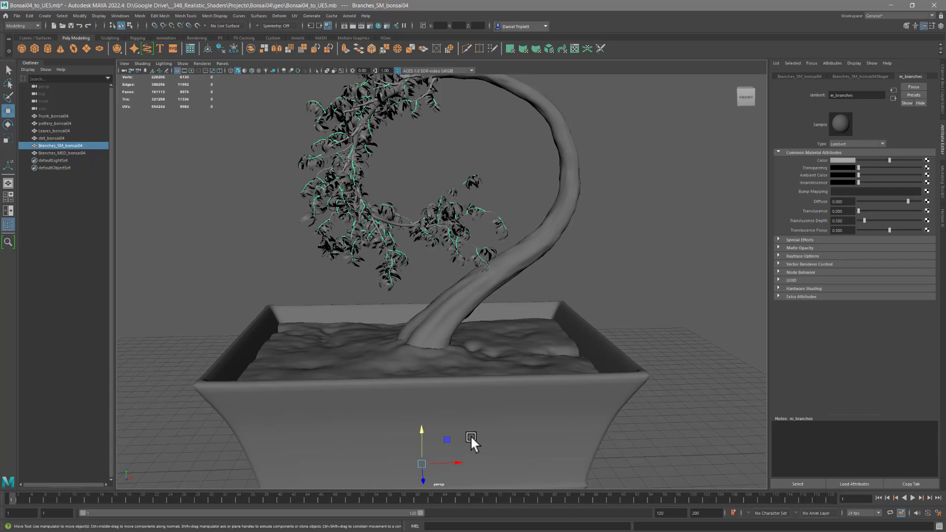
{"action": "left_click", "coordinate": [494, 419]}
{"action": "left_click", "coordinate": [510, 356]}
{"action": "left_click", "coordinate": [473, 299]}
{"action": "left_click_drag", "start_coordinate": [473, 300], "coordinate": [422, 341], "text": "alt"}
{"action": "left_click", "coordinate": [454, 276]}
{"action": "scroll", "coordinate": [432, 358], "scroll_direction": "up", "scroll_amount": 3}
{"action": "scroll", "coordinate": [450, 373], "scroll_direction": "down", "scroll_amount": 6}
{"action": "left_click_drag", "start_coordinate": [262, 134], "coordinate": [592, 452]}
{"action": "mouse_move", "coordinate": [457, 379]}
{"action": "left_mouse_down", "text": "alt"}
{"action": "mouse_move", "coordinate": [447, 412]}
{"action": "mouse_move", "coordinate": [450, 392]}
{"action": "left_mouse_up", "text": "alt"}
{"action": "right_click_drag", "start_coordinate": [470, 422], "coordinate": [452, 417], "text": "alt"}
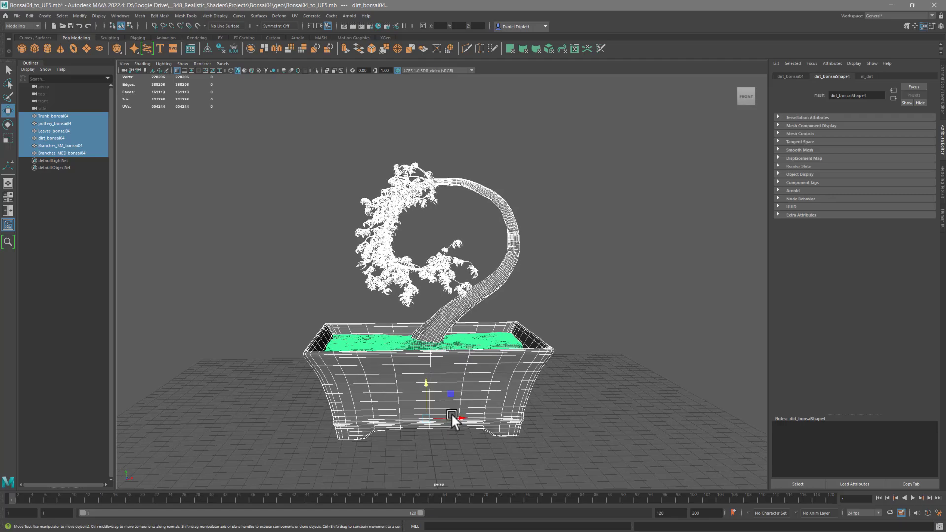
{"action": "left_click", "coordinate": [455, 321]}
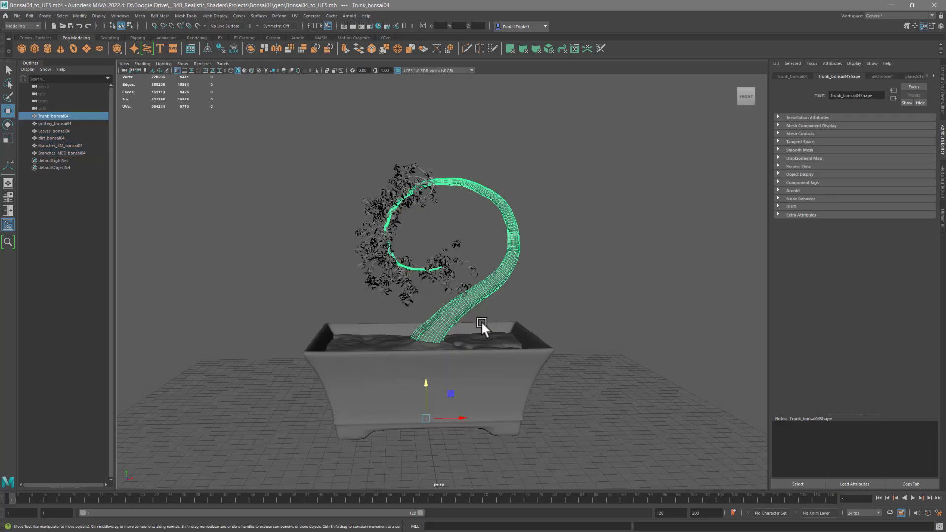
{"action": "left_click_drag", "start_coordinate": [481, 318], "coordinate": [473, 323], "text": "alt"}
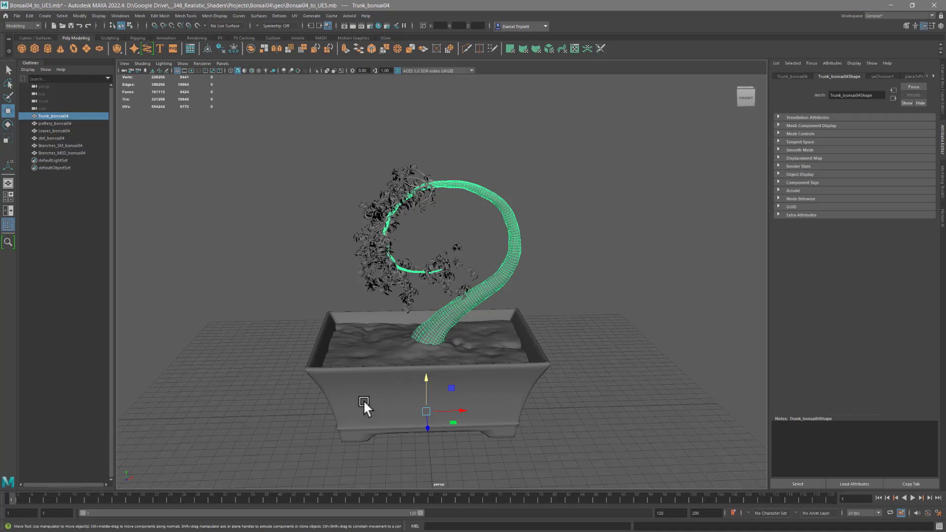
{"action": "left_click_drag", "start_coordinate": [481, 438], "coordinate": [433, 424], "text": "alt"}
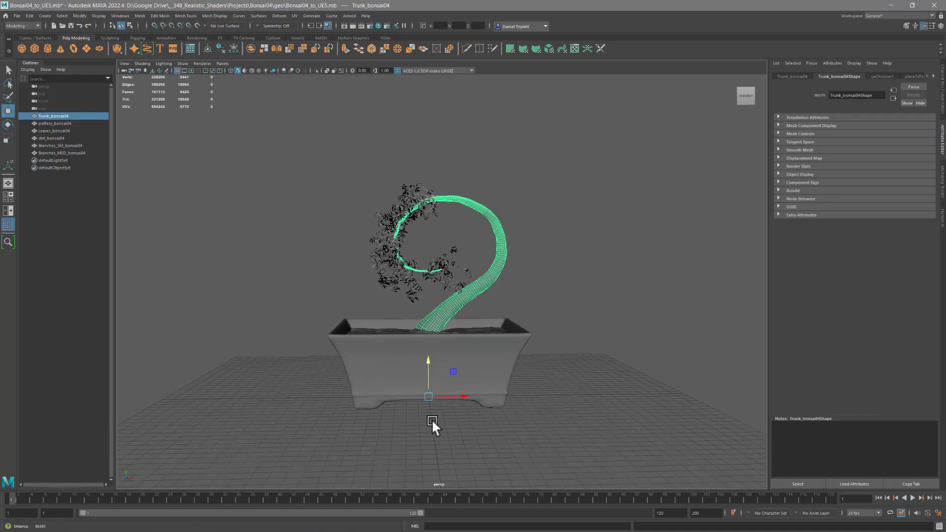
- Freeze the transformations of all the bonsai meshes together
{"action": "left_click_drag", "start_coordinate": [290, 150], "coordinate": [611, 447], "text": "ctrl+alt"}
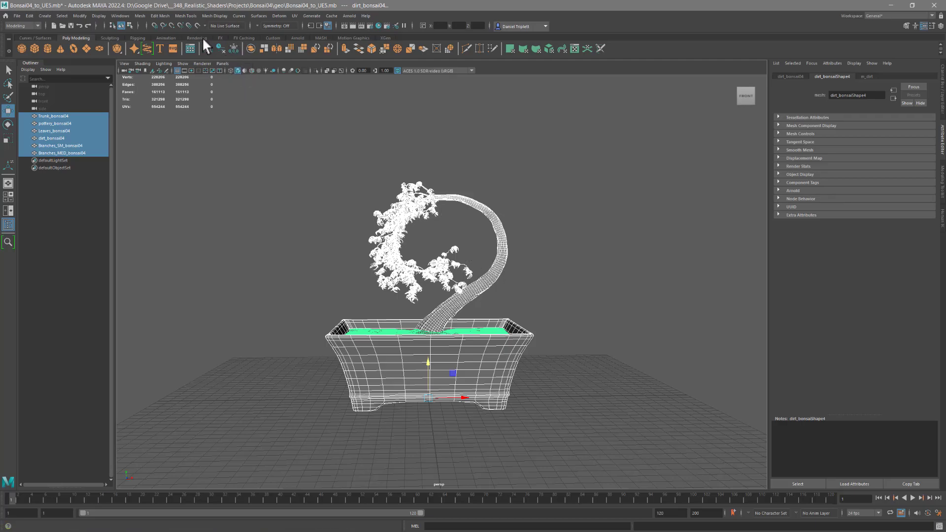
{"action": "left_click", "coordinate": [234, 47]}
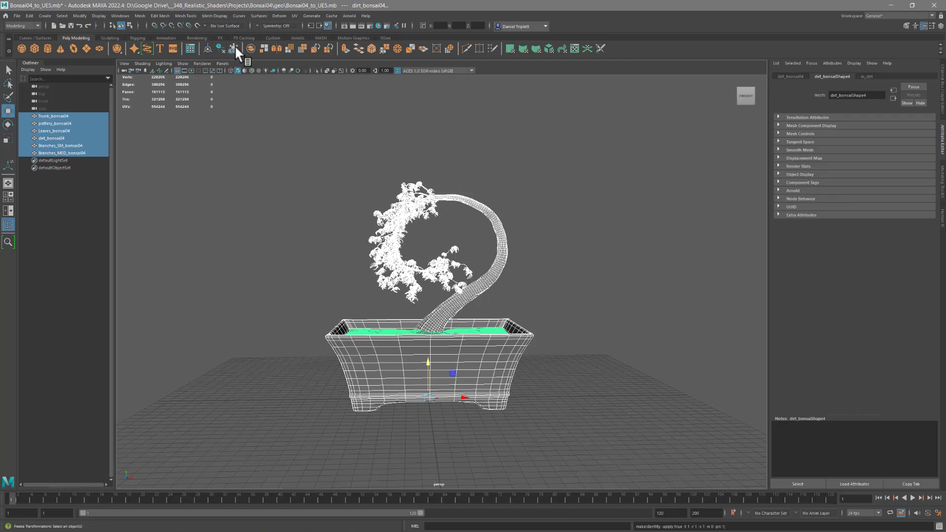
{"action": "left_click_drag", "start_coordinate": [549, 291], "coordinate": [458, 290], "text": "alt"}
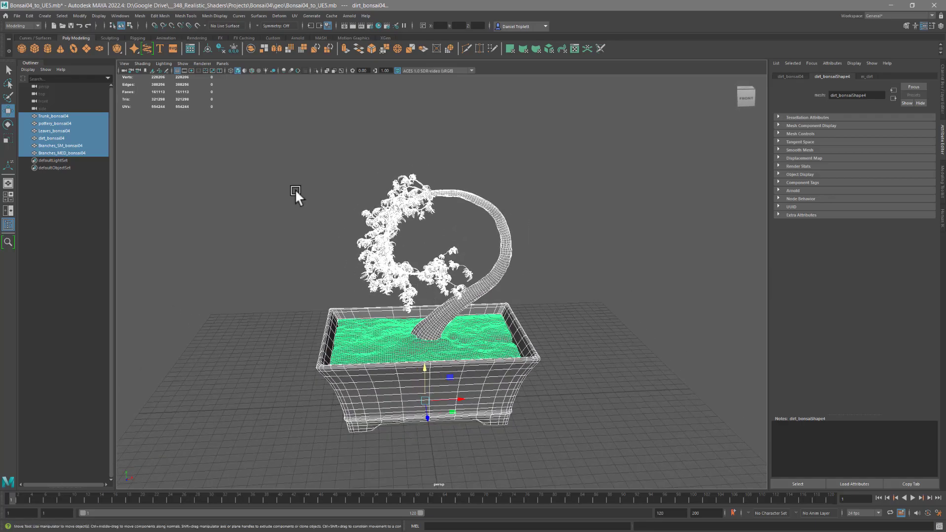
{"action": "left_click", "coordinate": [18, 16]}
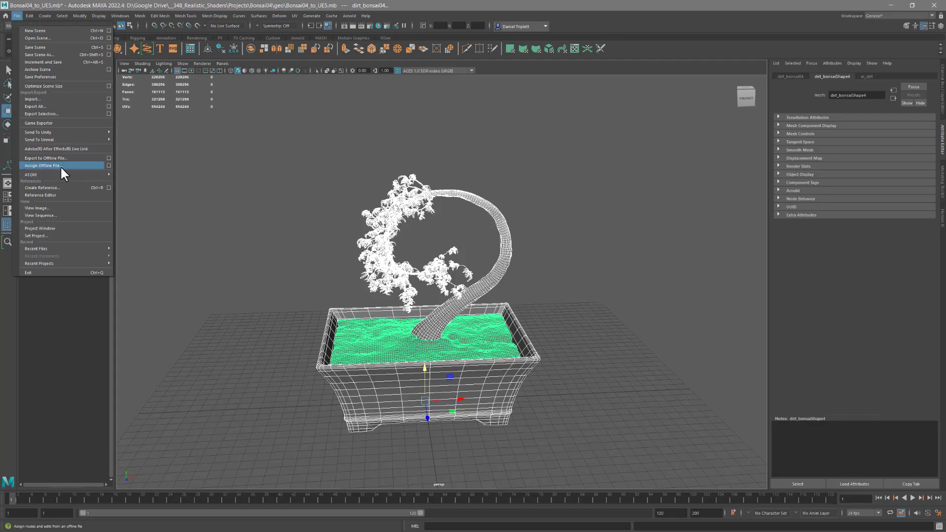
{"action": "mouse_move", "coordinate": [50, 132]}
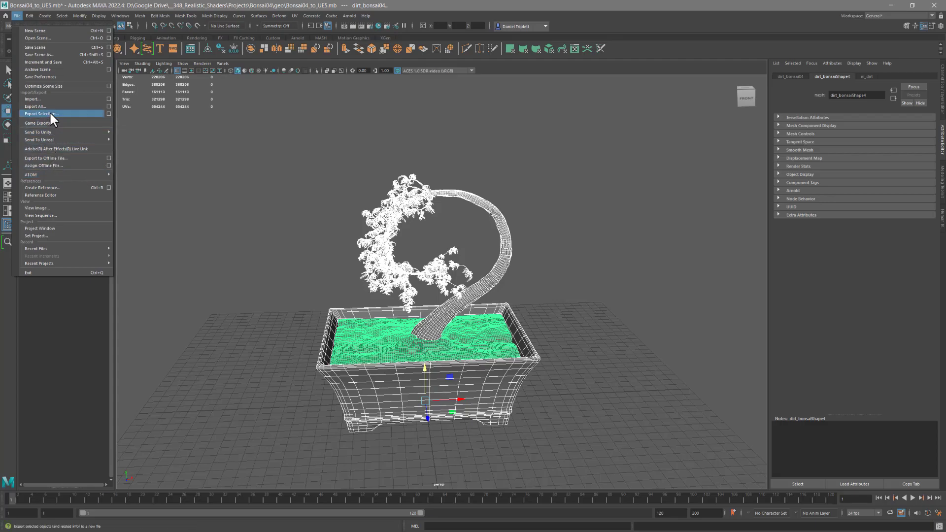
{"action": "left_click_drag", "start_coordinate": [597, 331], "coordinate": [594, 326], "text": "alt"}
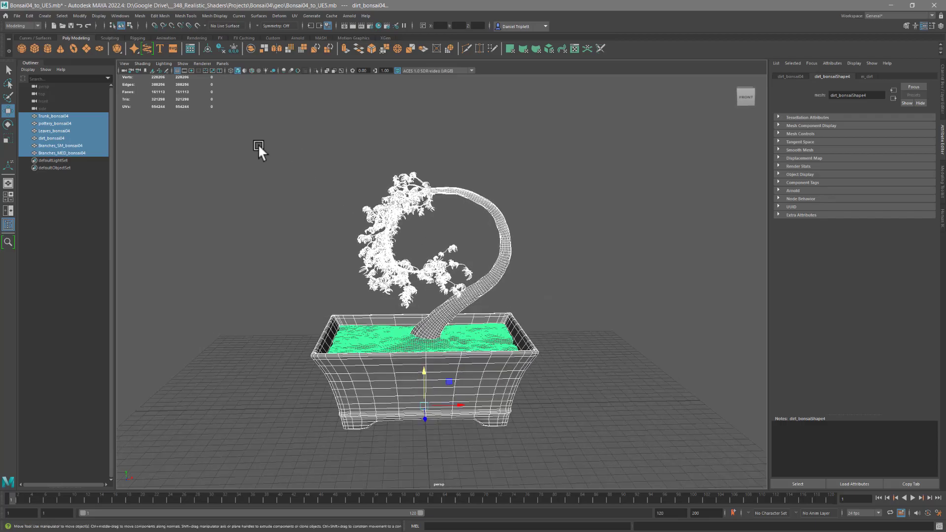
- Combine the trunk, pottery, leaves, dirt and both branches meshes into a single mesh
{"action": "left_click_drag", "start_coordinate": [271, 128], "coordinate": [597, 445]}
{"action": "left_click", "coordinate": [140, 16]}
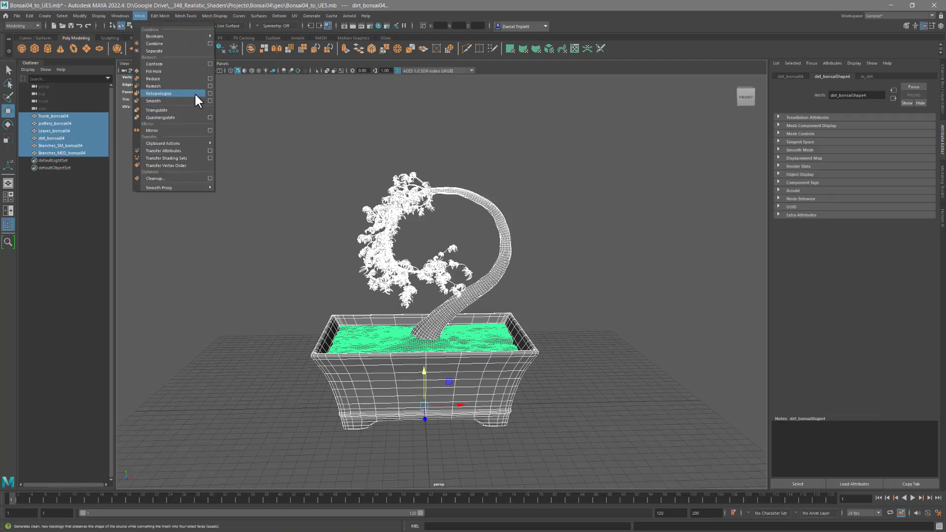
{"action": "left_click", "coordinate": [154, 43]}
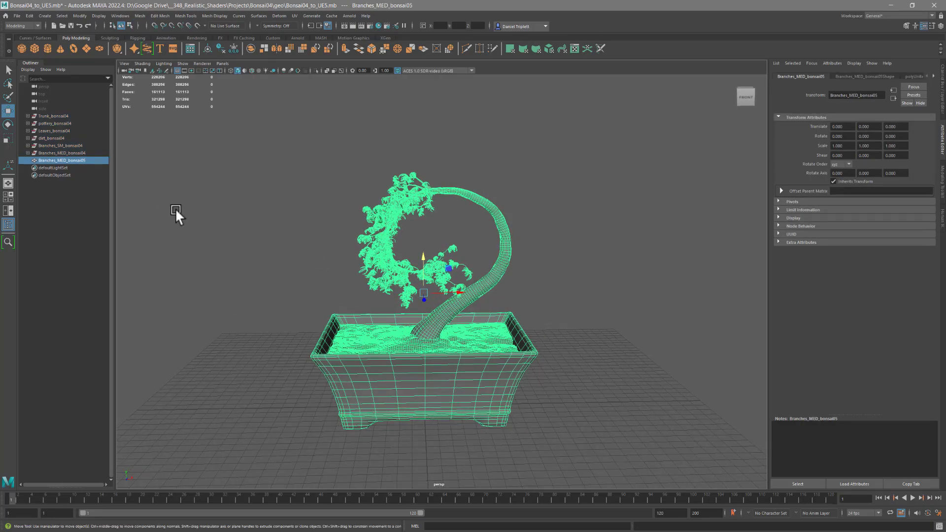
- Examine the combined bonsai mesh from several angles
{"action": "mouse_move", "coordinate": [450, 342]}
{"action": "left_mouse_down", "text": "alt"}
{"action": "mouse_move", "coordinate": [431, 344]}
{"action": "mouse_move", "coordinate": [432, 335]}
{"action": "left_mouse_up", "text": "alt"}
{"action": "right_click_drag", "start_coordinate": [432, 336], "coordinate": [532, 344], "text": "alt"}
{"action": "left_click_drag", "start_coordinate": [532, 344], "coordinate": [523, 355], "text": "alt"}
{"action": "right_click_drag", "start_coordinate": [438, 351], "coordinate": [438, 367], "text": "alt"}
{"action": "left_click_drag", "start_coordinate": [438, 362], "coordinate": [456, 297], "text": "alt"}
{"action": "right_click_drag", "start_coordinate": [456, 297], "coordinate": [339, 281], "text": "alt"}
{"action": "middle_click_drag", "start_coordinate": [386, 295], "coordinate": [382, 333], "text": "alt"}
{"action": "left_click_drag", "start_coordinate": [383, 320], "coordinate": [303, 237], "text": "alt"}
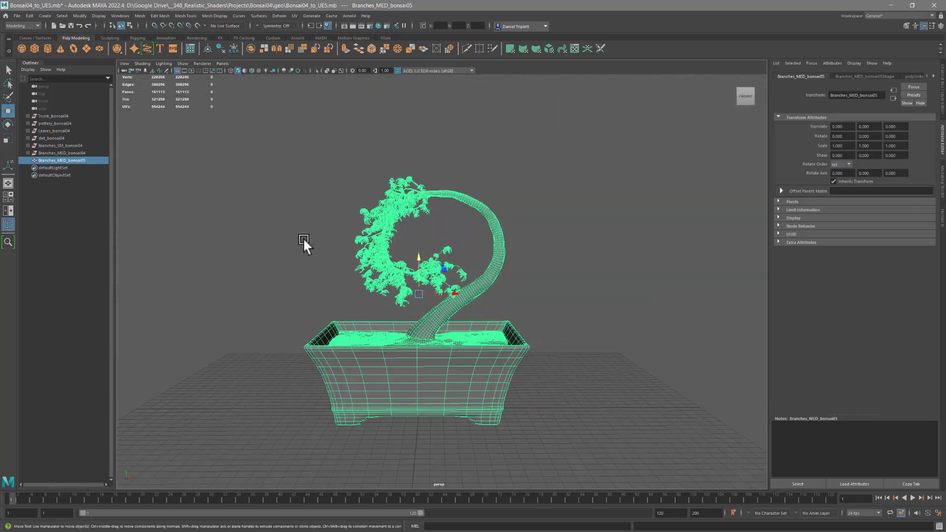
- Start an FBX export of the selected combined mesh and create a folder named UE5 inside the project's geo folder
{"action": "left_click", "coordinate": [17, 15]}
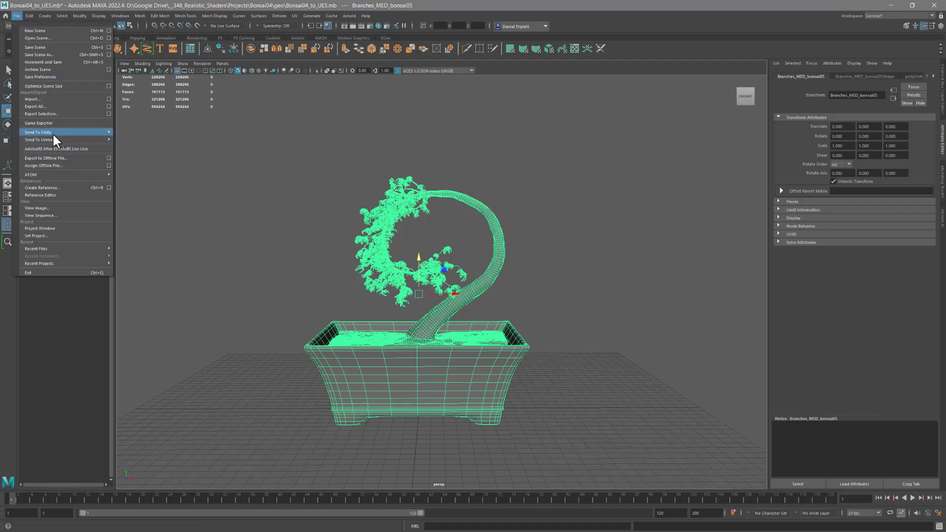
{"action": "left_click", "coordinate": [45, 113]}
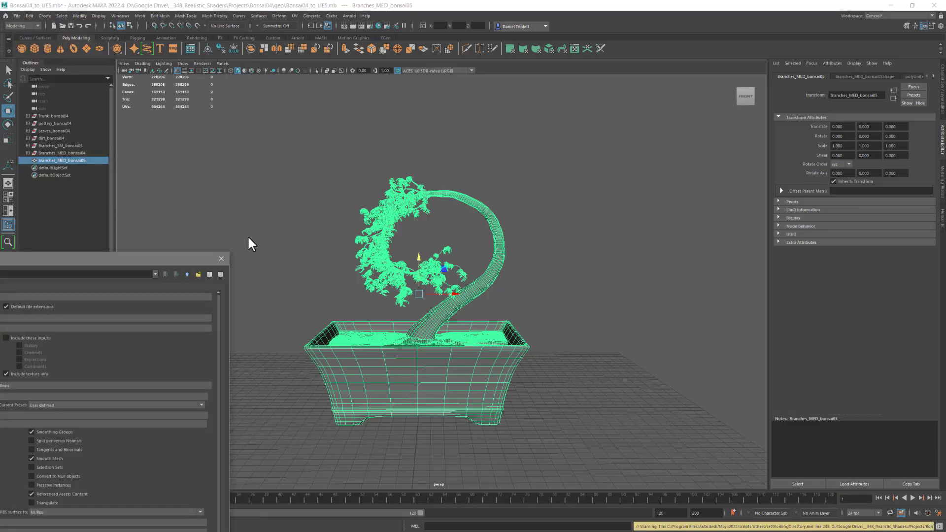
{"action": "left_click_drag", "start_coordinate": [140, 258], "coordinate": [744, 81]}
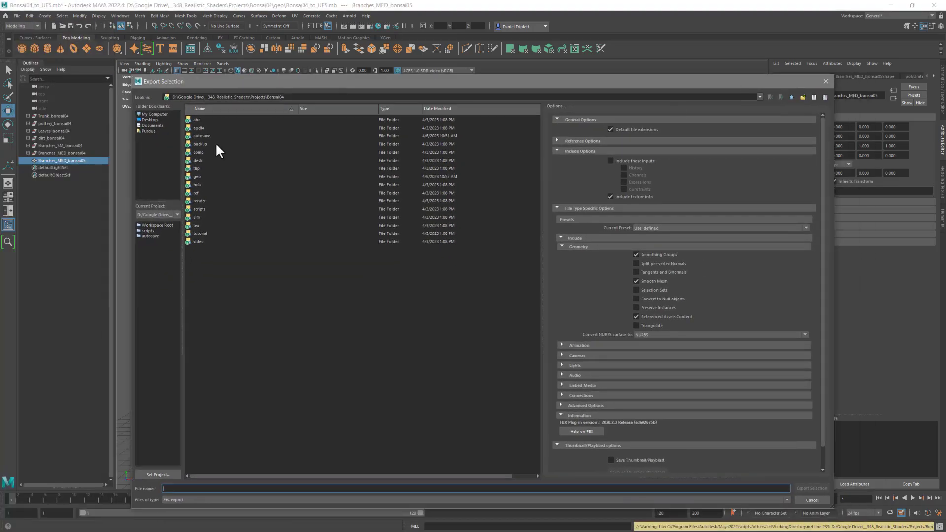
{"action": "double_click", "coordinate": [197, 176]}
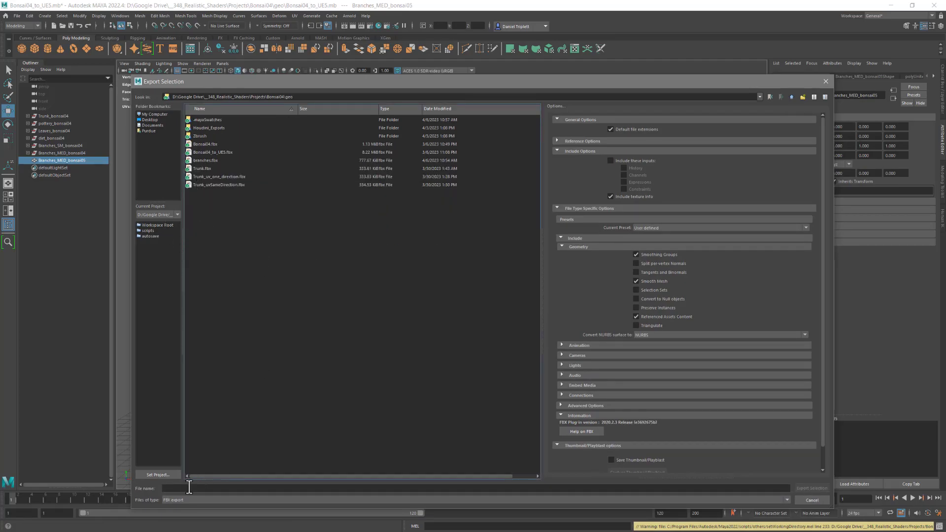
{"action": "left_click", "coordinate": [802, 96]}
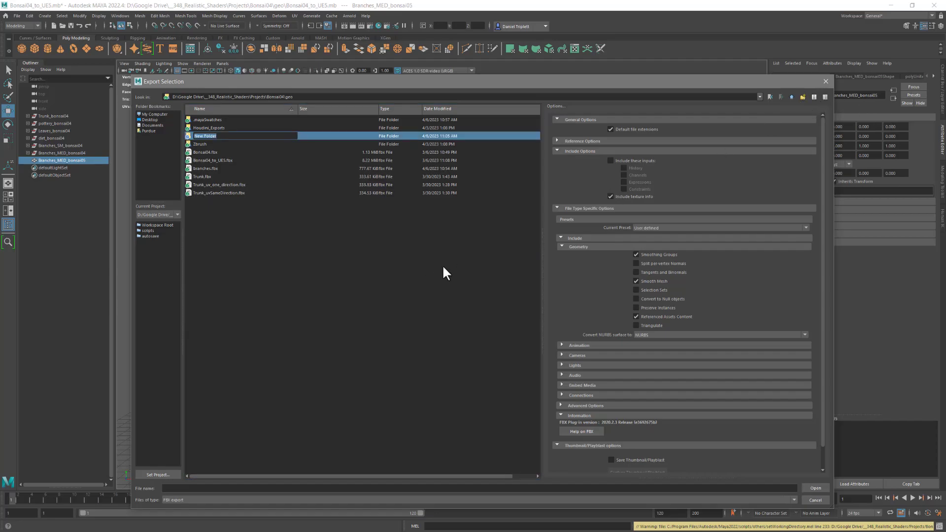
{"action": "type", "text": "U"}
{"action": "key", "text": "Return"}
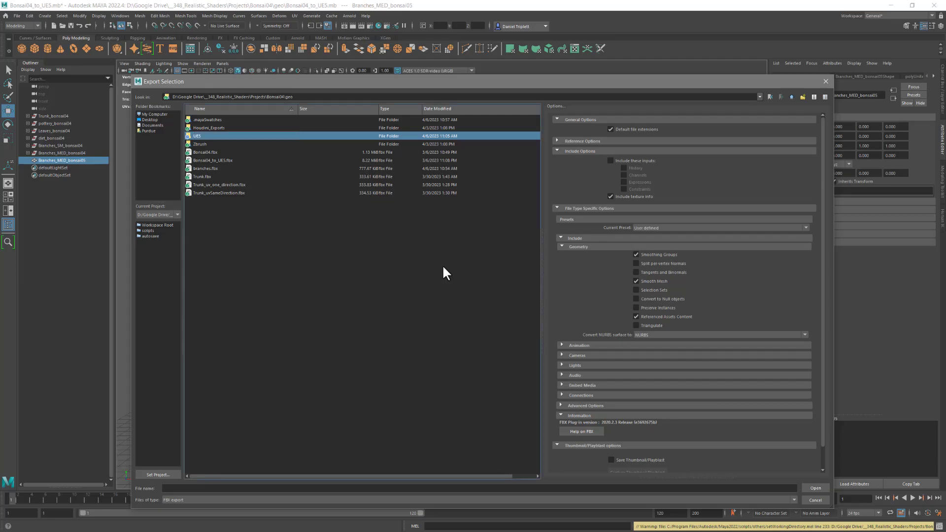
- Export the selection into the UE5 folder as an FBX file named Bonsai04
{"action": "double_click", "coordinate": [227, 136]}
{"action": "left_click", "coordinate": [185, 489]}
{"action": "type", "text": "Bonsai04"}
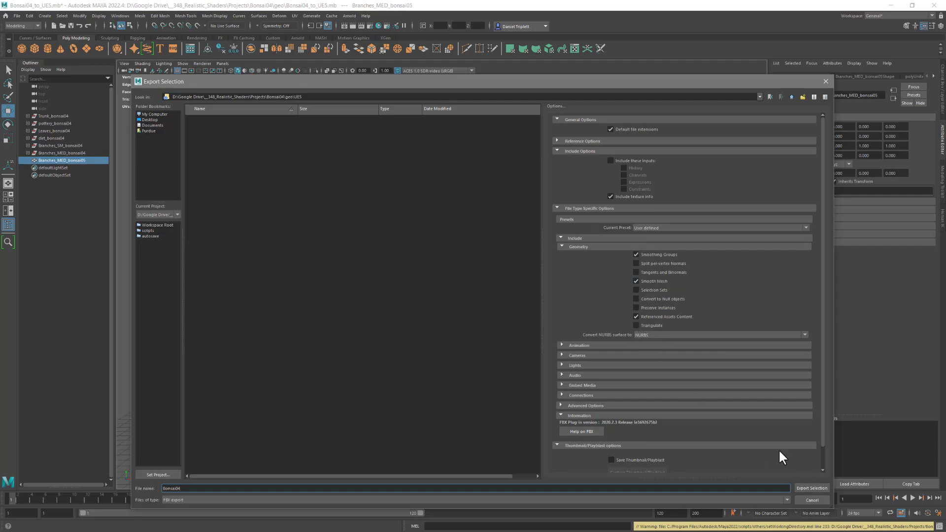
{"action": "left_click", "coordinate": [804, 486]}
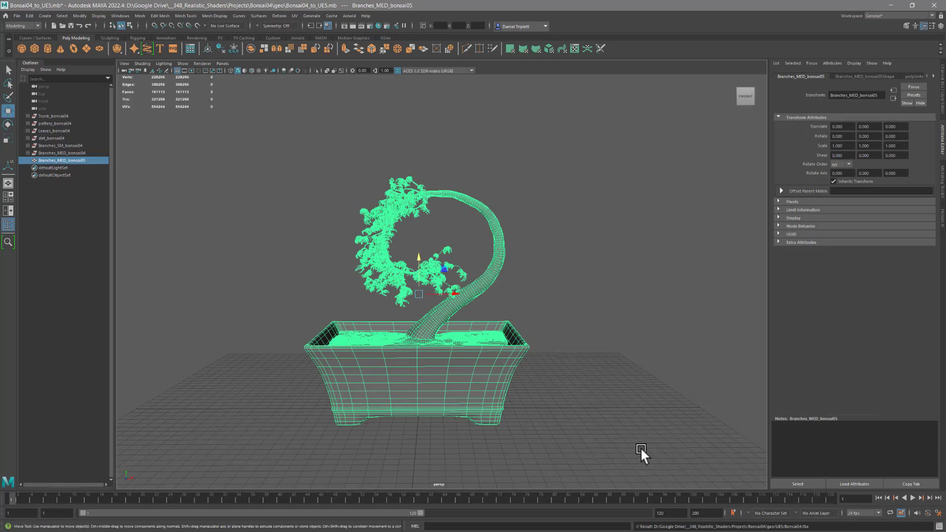
- Undo the combine to get the separate bonsai meshes back, and save the scene
{"action": "left_click_drag", "start_coordinate": [466, 359], "coordinate": [467, 361], "text": "alt"}
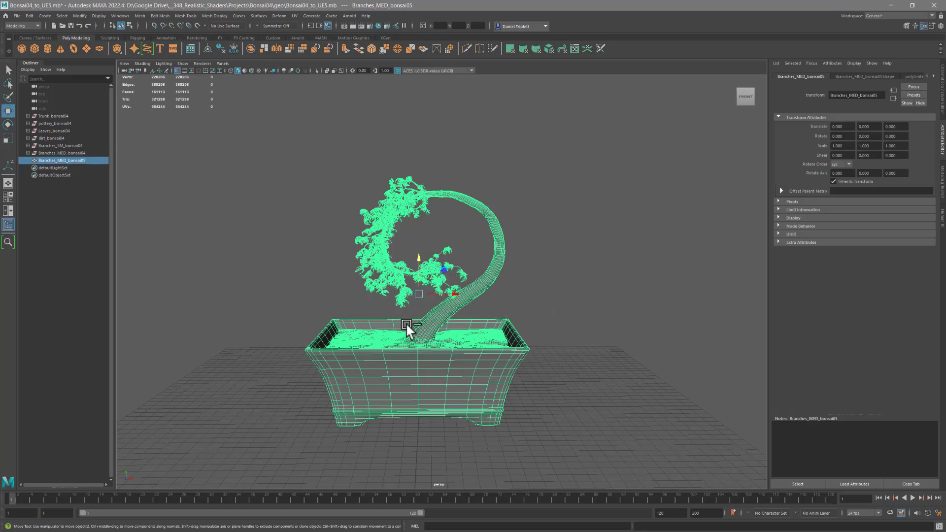
{"action": "key", "text": "ctrl+z"}
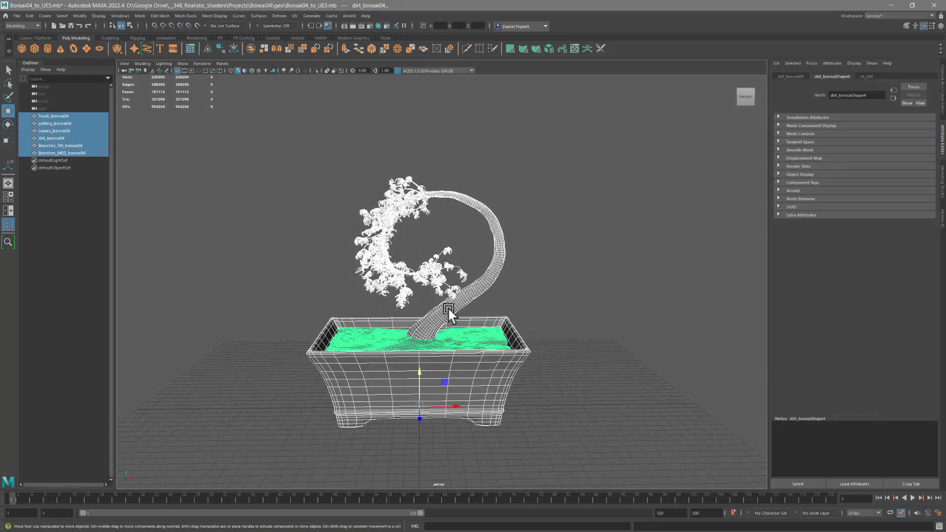
{"action": "left_click", "coordinate": [477, 290]}
{"action": "left_click", "coordinate": [475, 289]}
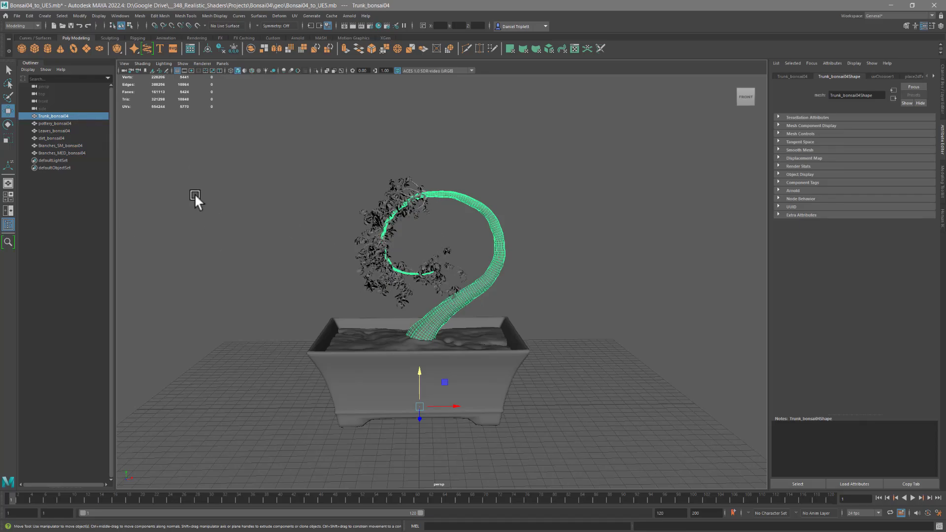
{"action": "key", "text": "ctrl+s"}
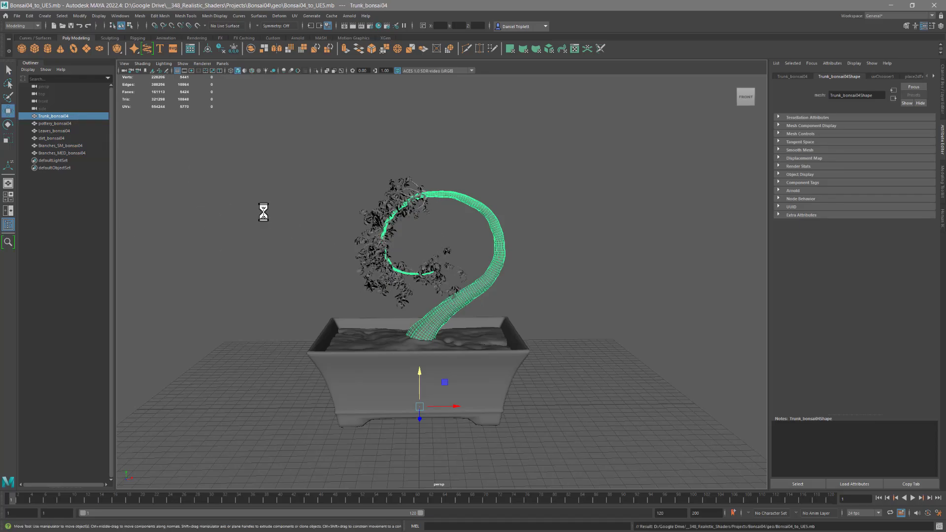
- Switch to the UV Editing workspace, widen the UV Editor, and zoom in on the bonsai trunk
{"action": "left_click", "coordinate": [473, 299]}
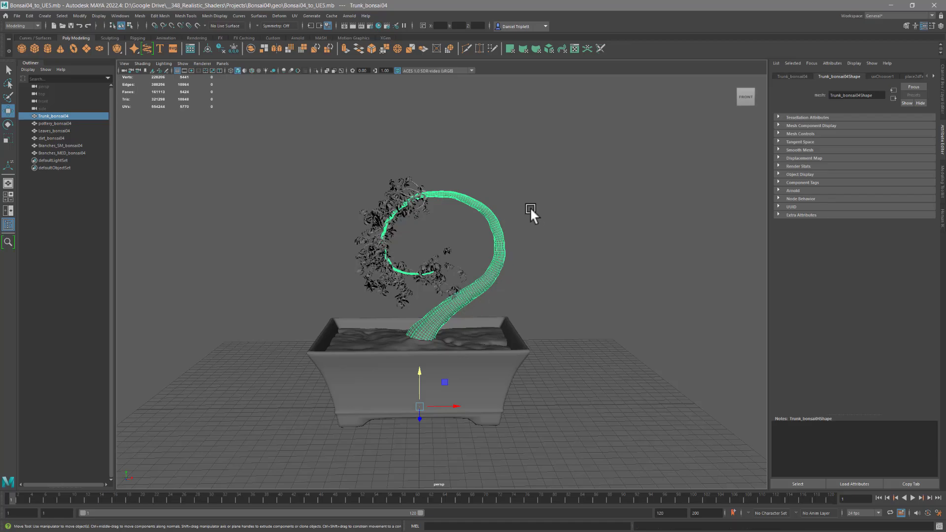
{"action": "left_click_drag", "start_coordinate": [489, 231], "coordinate": [478, 236], "text": "alt"}
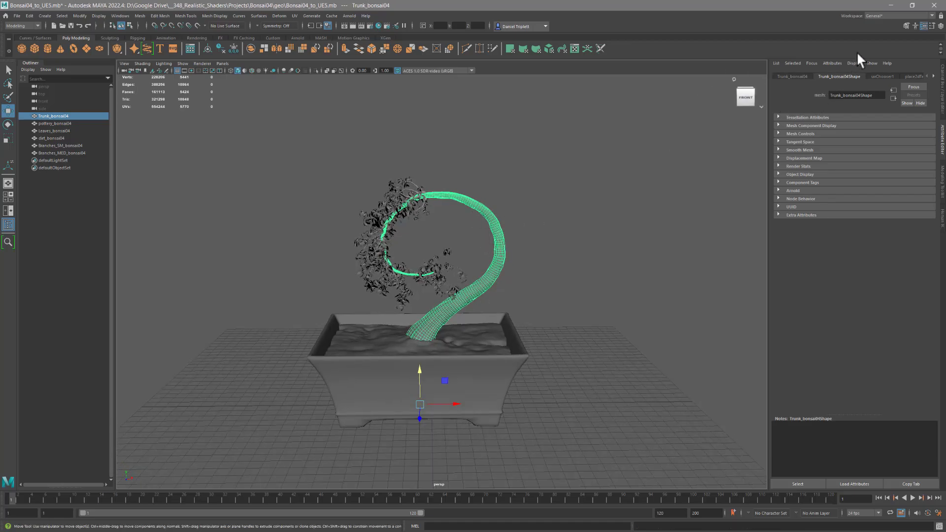
{"action": "left_click", "coordinate": [890, 15]}
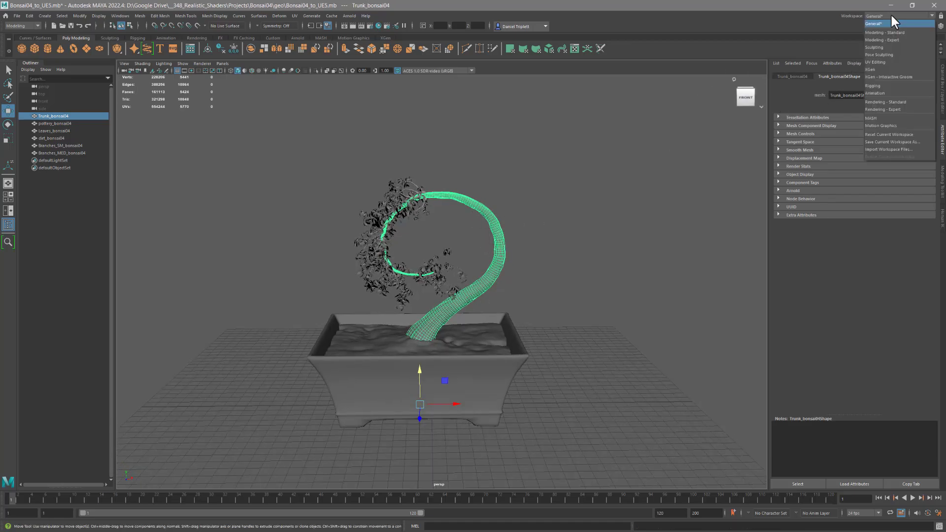
{"action": "left_click", "coordinate": [876, 62]}
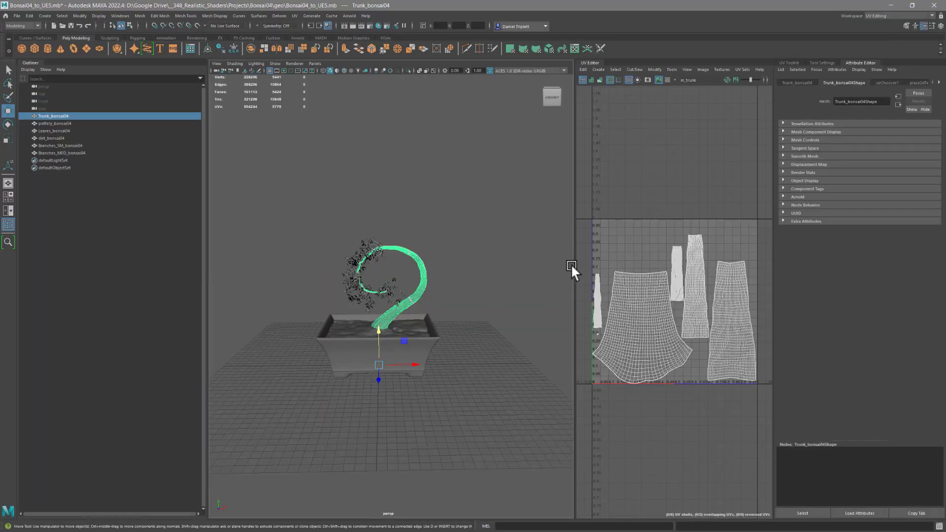
{"action": "left_click_drag", "start_coordinate": [574, 268], "coordinate": [423, 263]}
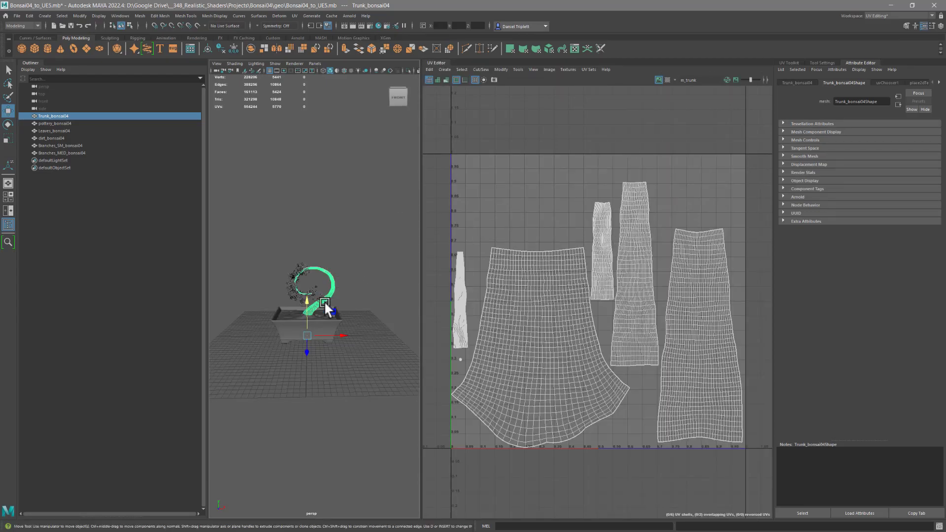
{"action": "right_click_drag", "start_coordinate": [324, 291], "coordinate": [442, 303], "text": "alt"}
{"action": "left_click_drag", "start_coordinate": [368, 298], "coordinate": [370, 287], "text": "alt"}
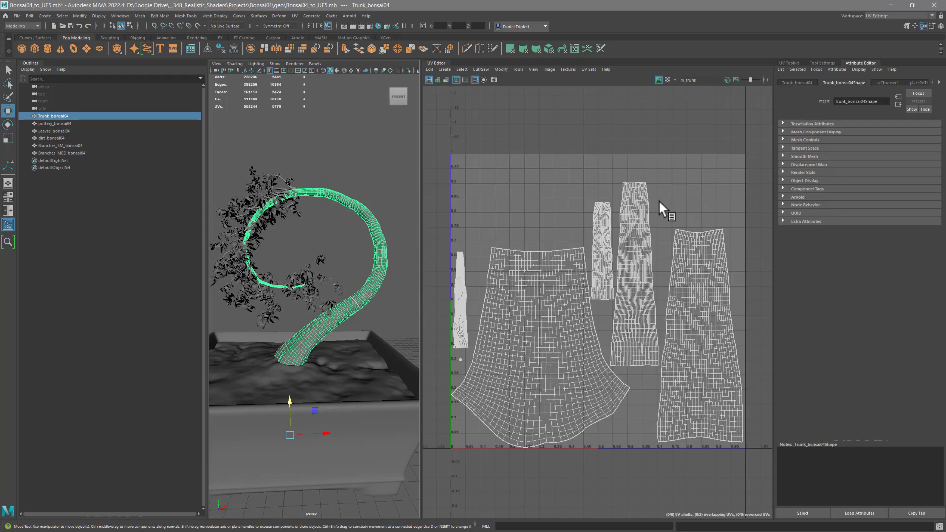
- Display the trunk's second UV set in the UV Editor and examine its tiled layout
{"action": "left_click", "coordinate": [588, 69]}
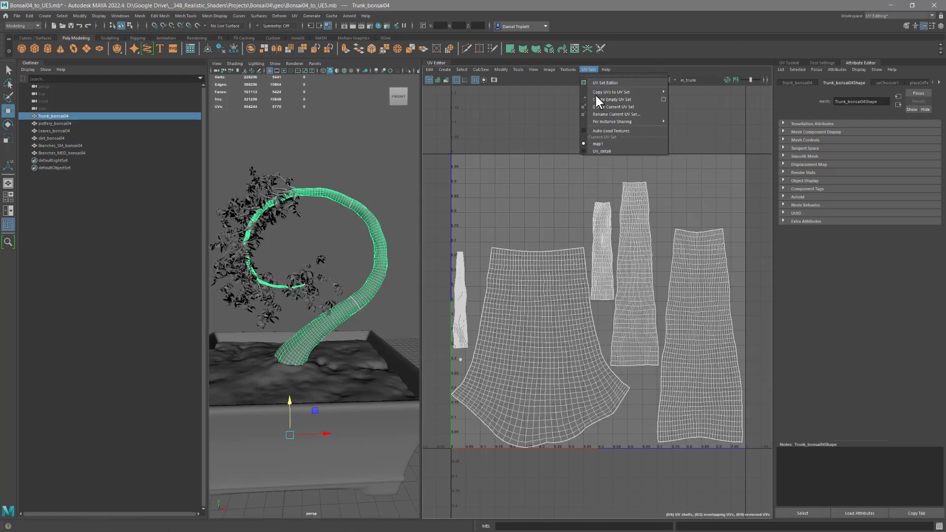
{"action": "left_click", "coordinate": [597, 150]}
{"action": "right_click_drag", "start_coordinate": [628, 278], "coordinate": [472, 233], "text": "alt"}
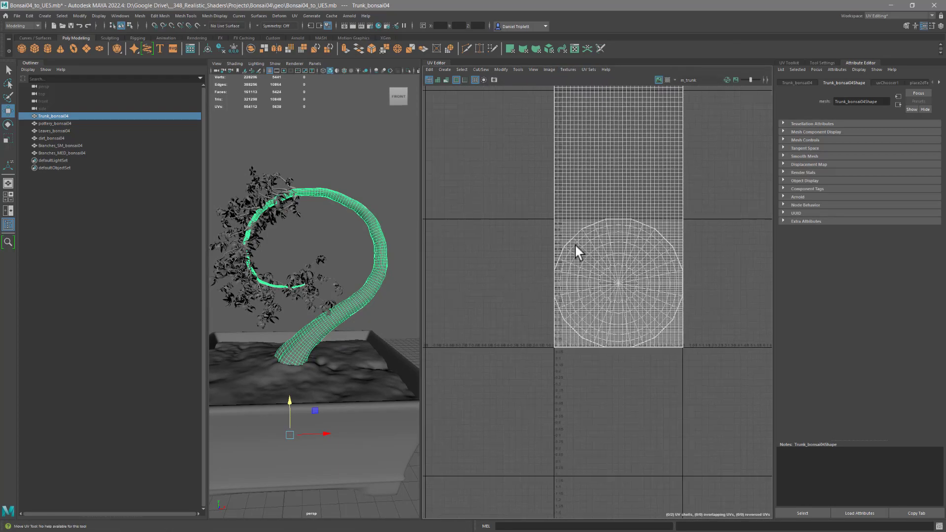
{"action": "right_click_drag", "start_coordinate": [660, 242], "coordinate": [444, 205], "text": "alt"}
{"action": "right_click_drag", "start_coordinate": [646, 220], "coordinate": [762, 235], "text": "alt"}
{"action": "middle_click_drag", "start_coordinate": [635, 200], "coordinate": [644, 228], "text": "alt"}
- Return the trunk to the map1 UV set and examine its unwrapped shells
{"action": "left_click", "coordinate": [592, 67]}
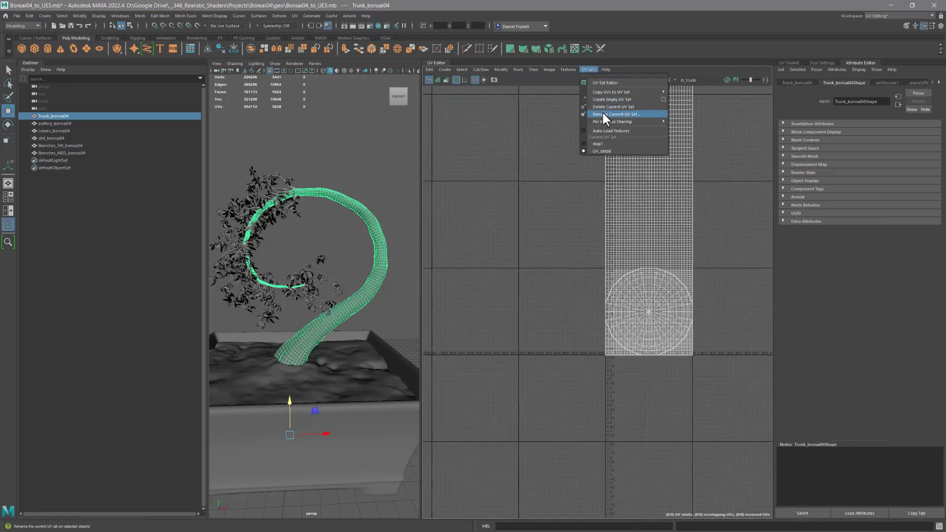
{"action": "left_click", "coordinate": [601, 142]}
{"action": "right_click_drag", "start_coordinate": [630, 318], "coordinate": [871, 349], "text": "alt"}
{"action": "middle_click_drag", "start_coordinate": [700, 343], "coordinate": [638, 324], "text": "alt"}
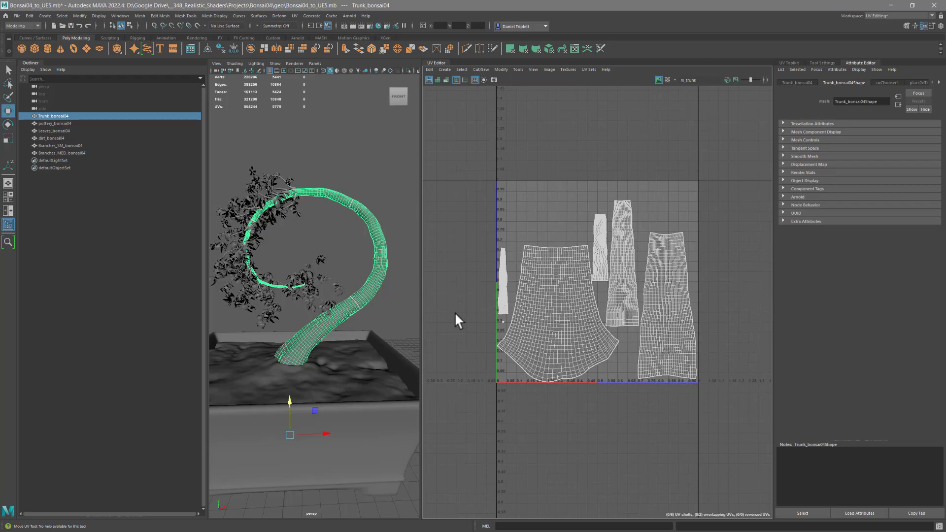
{"action": "right_click_drag", "start_coordinate": [563, 317], "coordinate": [616, 332], "text": "alt"}
{"action": "middle_click_drag", "start_coordinate": [587, 332], "coordinate": [593, 309], "text": "alt"}
{"action": "right_click_drag", "start_coordinate": [532, 311], "coordinate": [575, 311], "text": "alt"}
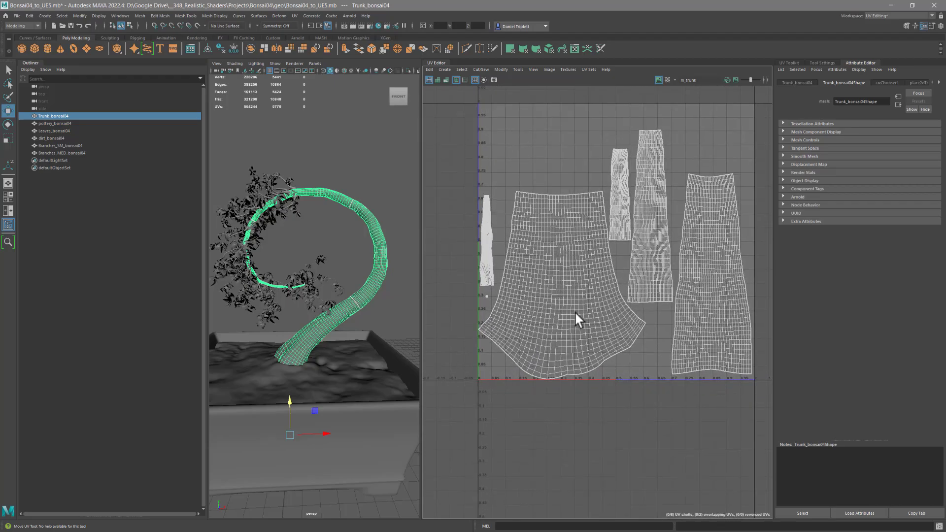
{"action": "middle_click_drag", "start_coordinate": [573, 314], "coordinate": [560, 320], "text": "alt"}
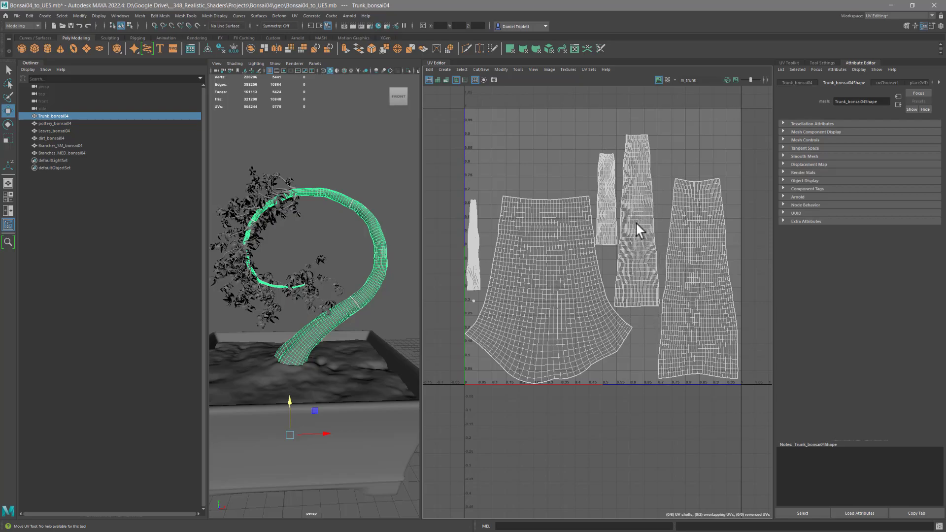
- Try rotating the tall, narrow UV shell near the trunk layout's center by about half a turn, undo it, and inspect the trunk mesh
{"action": "right_click_drag", "start_coordinate": [636, 227], "coordinate": [634, 240]}
{"action": "left_click", "coordinate": [635, 238]}
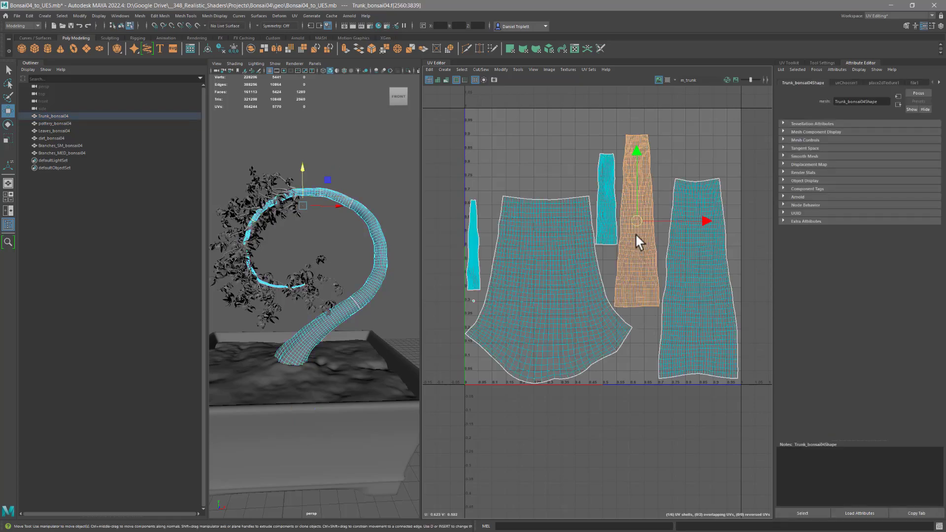
{"action": "key", "text": "e"}
{"action": "left_click_drag", "start_coordinate": [660, 158], "coordinate": [583, 339]}
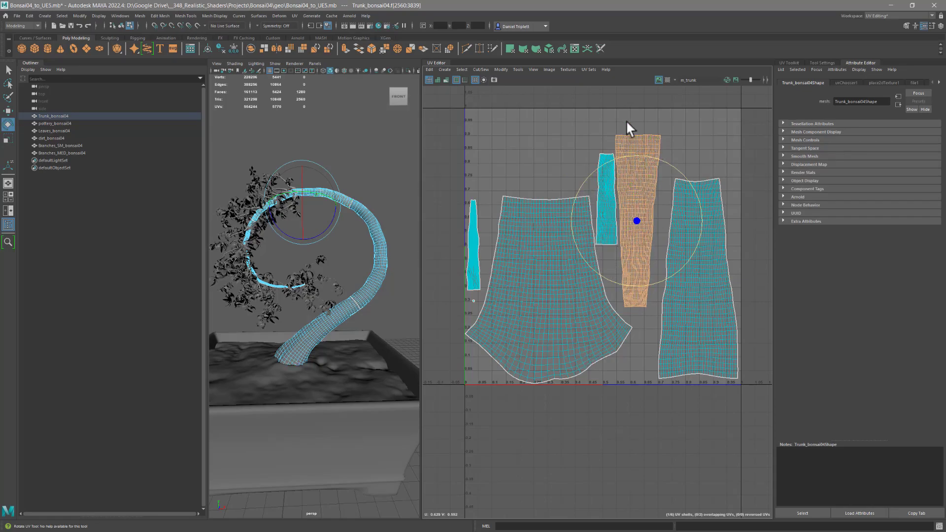
{"action": "key", "text": "ctrl+z"}
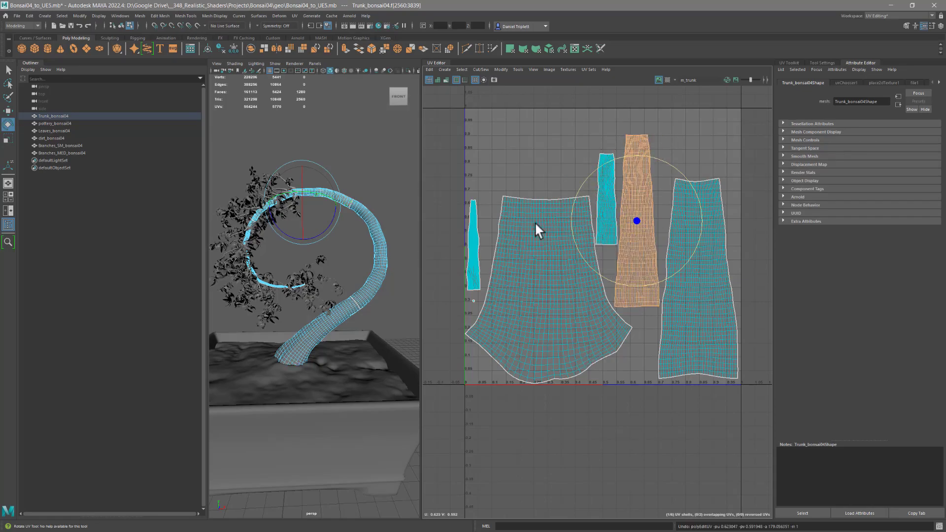
{"action": "middle_click_drag", "start_coordinate": [536, 249], "coordinate": [551, 260], "text": "alt"}
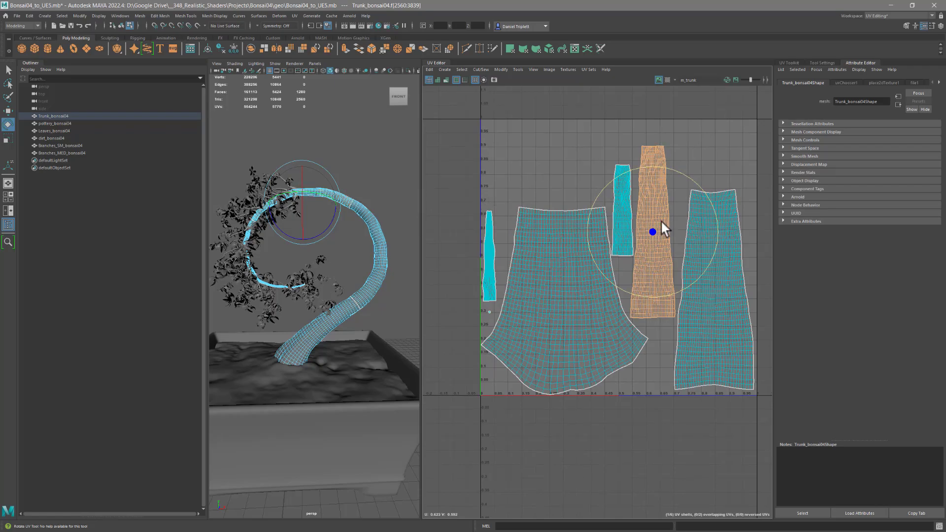
{"action": "left_click_drag", "start_coordinate": [385, 200], "coordinate": [336, 202], "text": "alt"}
{"action": "mouse_move", "coordinate": [335, 203]}
{"action": "right_mouse_down", "text": "alt"}
{"action": "mouse_move", "coordinate": [375, 209]}
{"action": "mouse_move", "coordinate": [352, 202]}
{"action": "right_mouse_up", "text": "alt"}
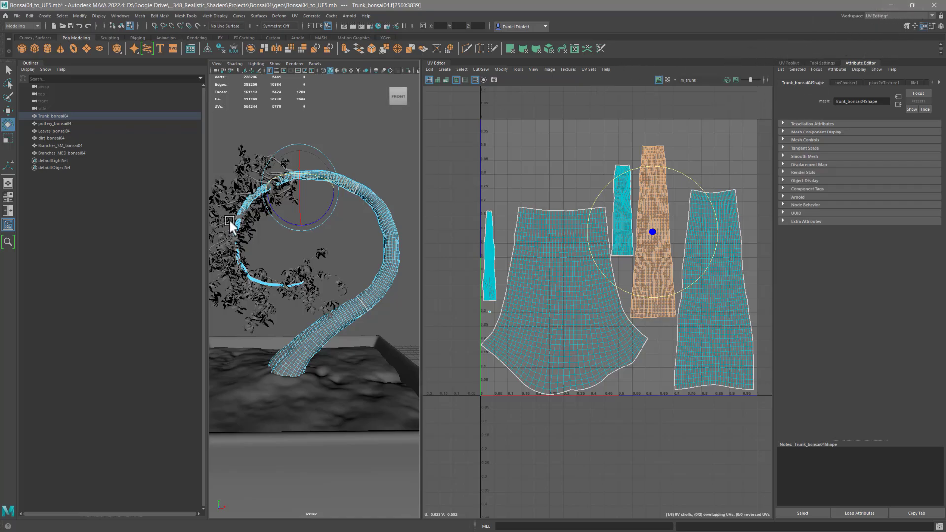
- Switch to the Epic Games launcher, launch Unreal Engine 5.0.0, and minimize the launcher
{"action": "key", "text": "alt+Tab"}
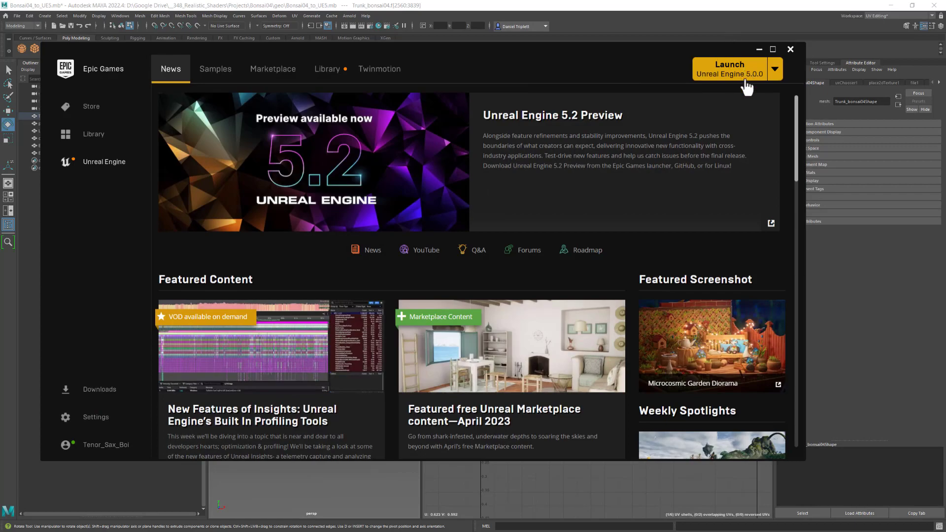
{"action": "left_click", "coordinate": [719, 72]}
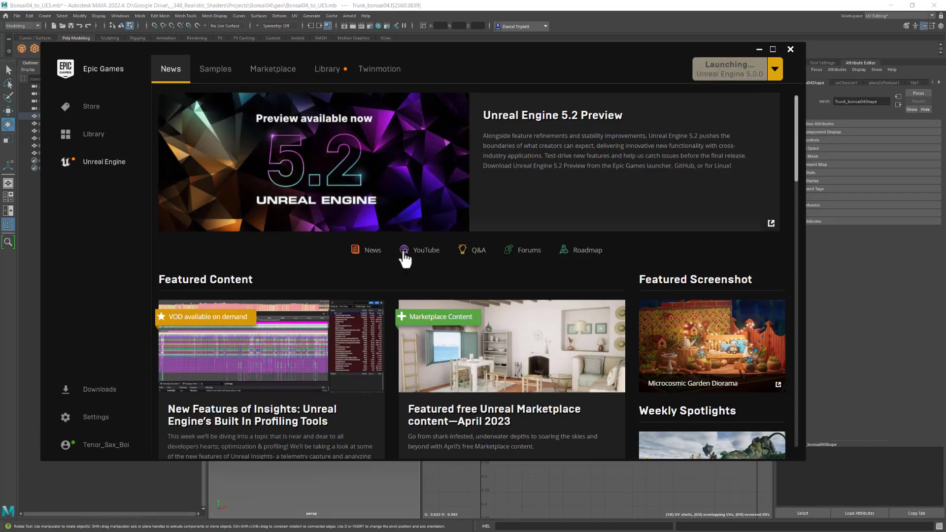
{"action": "left_click", "coordinate": [759, 50]}
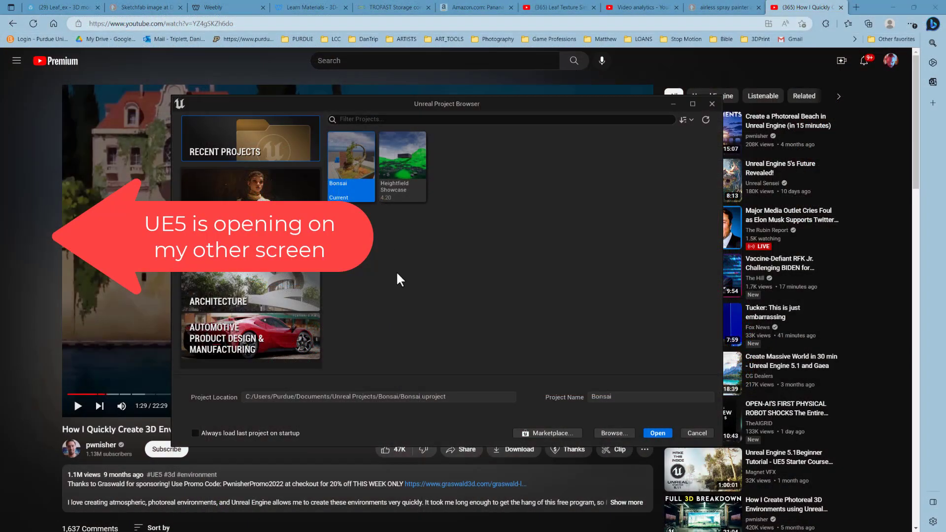
- Choose the First Person template from the Games category for a new Unreal project
{"action": "left_click_drag", "start_coordinate": [470, 102], "coordinate": [486, 85]}
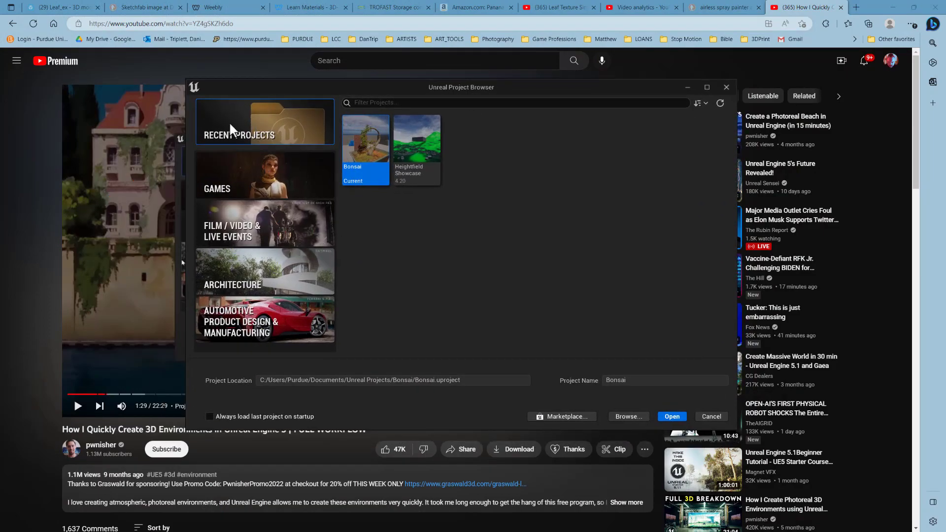
{"action": "left_click", "coordinate": [255, 176]}
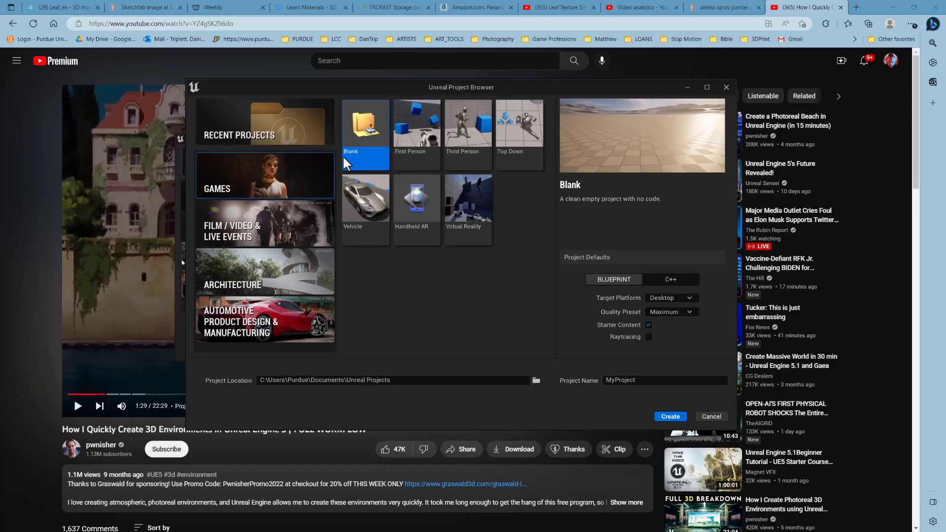
{"action": "left_click", "coordinate": [411, 136]}
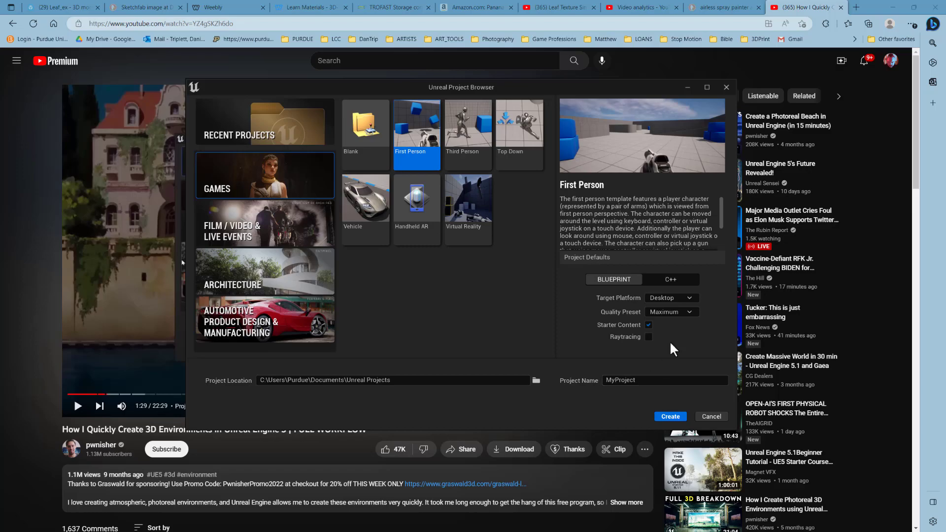
- Name the project Bonsai04 and create it with Desktop as the target platform
{"action": "left_click", "coordinate": [649, 383]}
{"action": "type", "text": "Bonsai"}
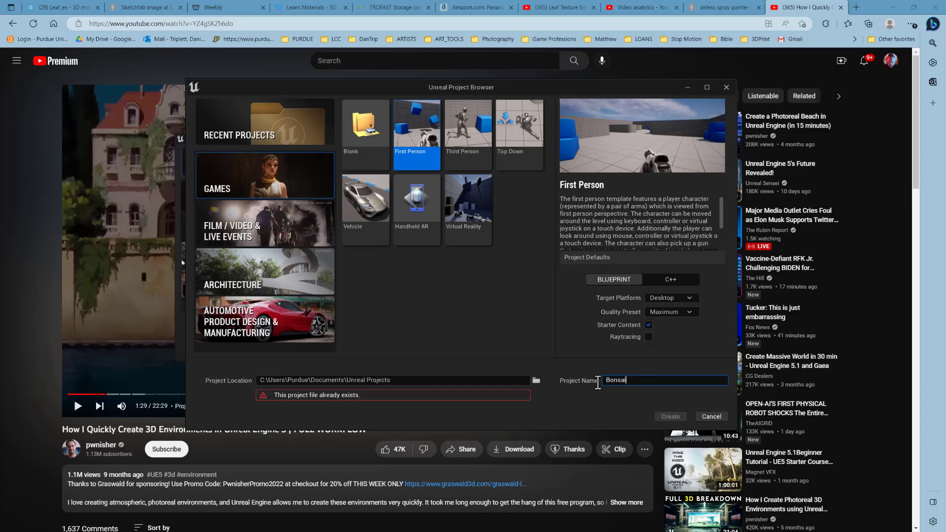
{"action": "type", "text": "04"}
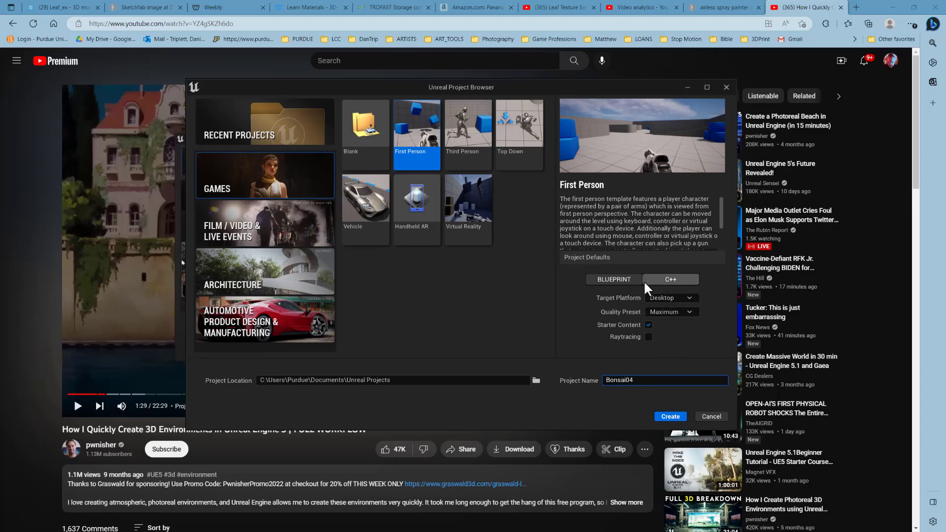
{"action": "left_click", "coordinate": [694, 297]}
{"action": "left_click", "coordinate": [724, 318]}
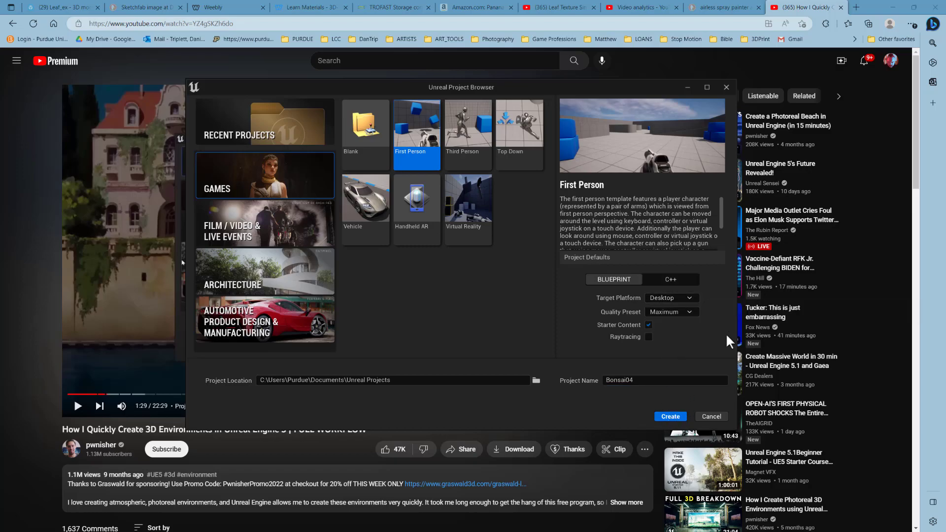
{"action": "left_click", "coordinate": [670, 417]}
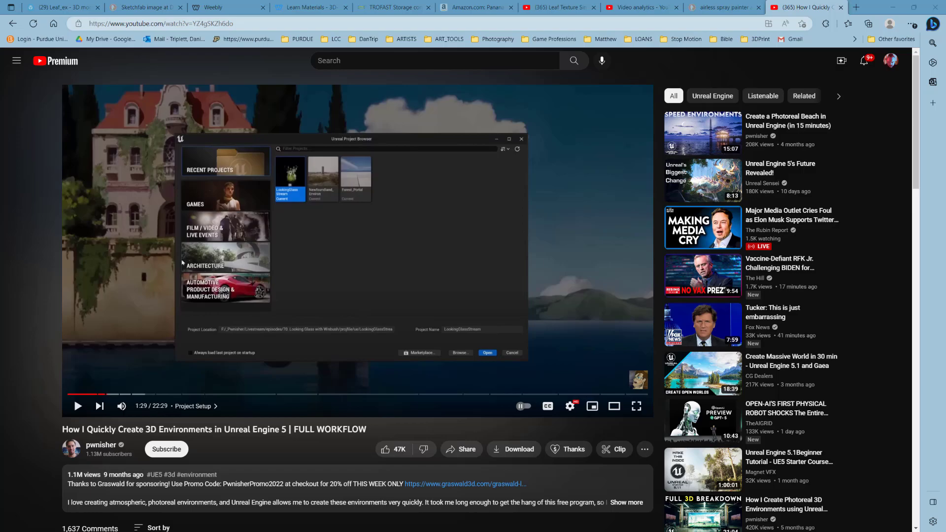
{"action": "key", "text": "alt+Tab"}
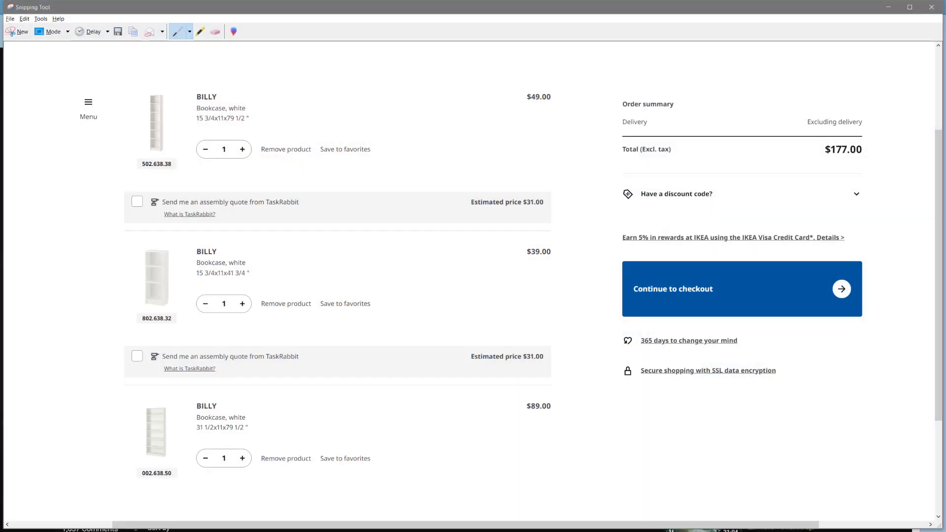
{"action": "left_click", "coordinate": [22, 34]}
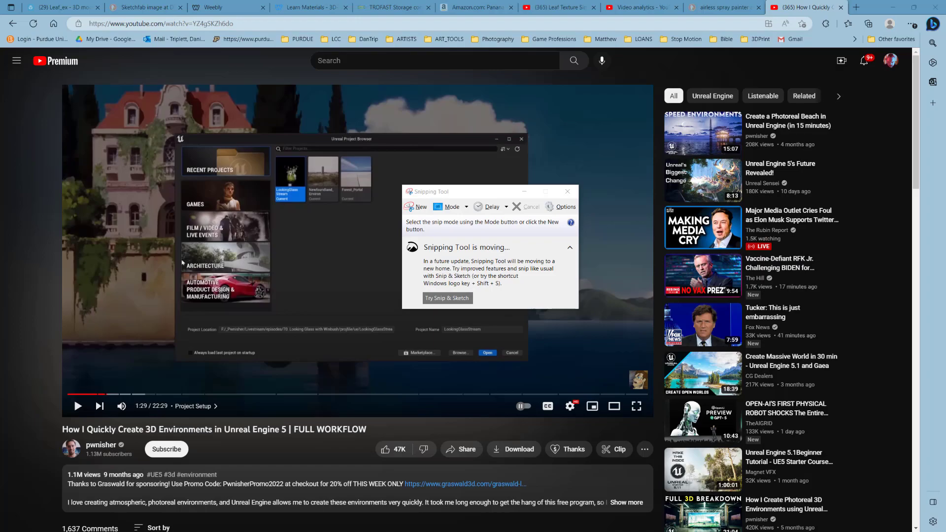
{"action": "left_click", "coordinate": [568, 192]}
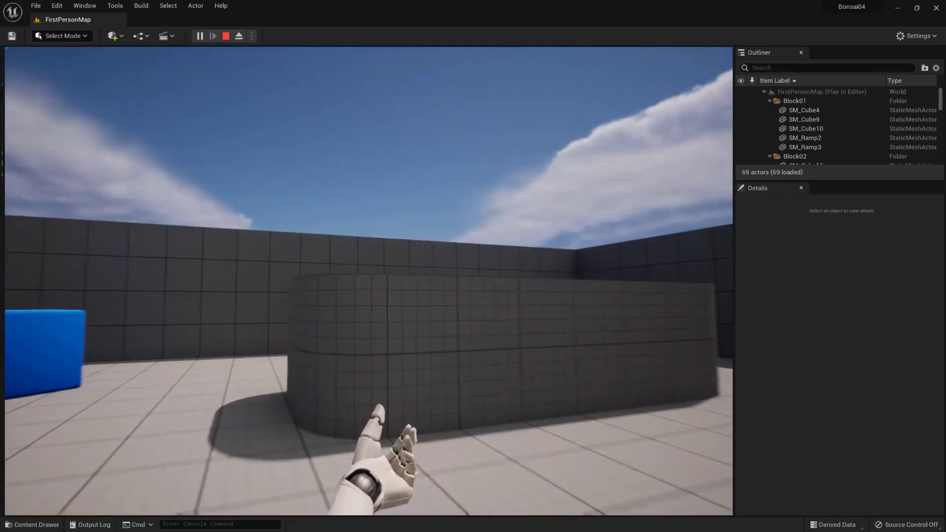
- Walk and jump around the running FirstPersonMap level to explore its ramps, walls and blue cubes
{"action": "key", "text": "w"}
{"action": "key", "text": "space"}
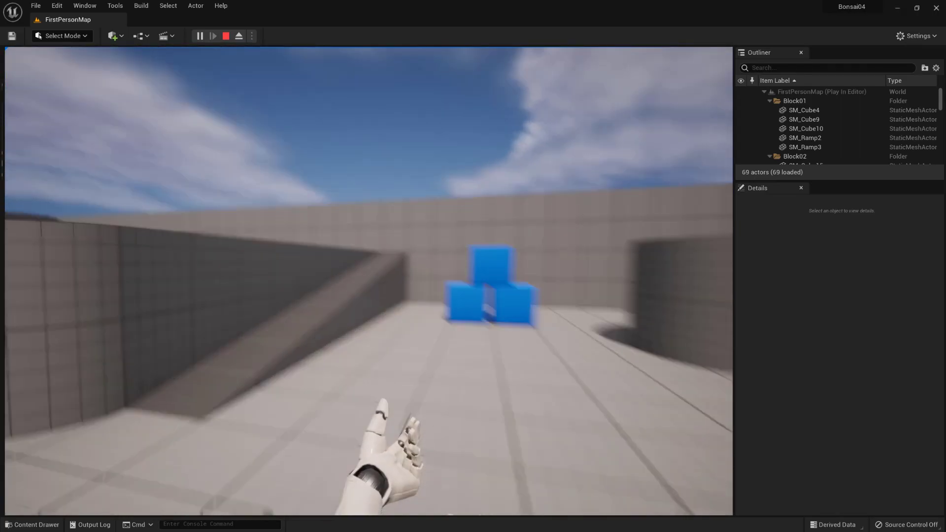
{"action": "key", "text": "w"}
{"action": "key", "text": "space"}
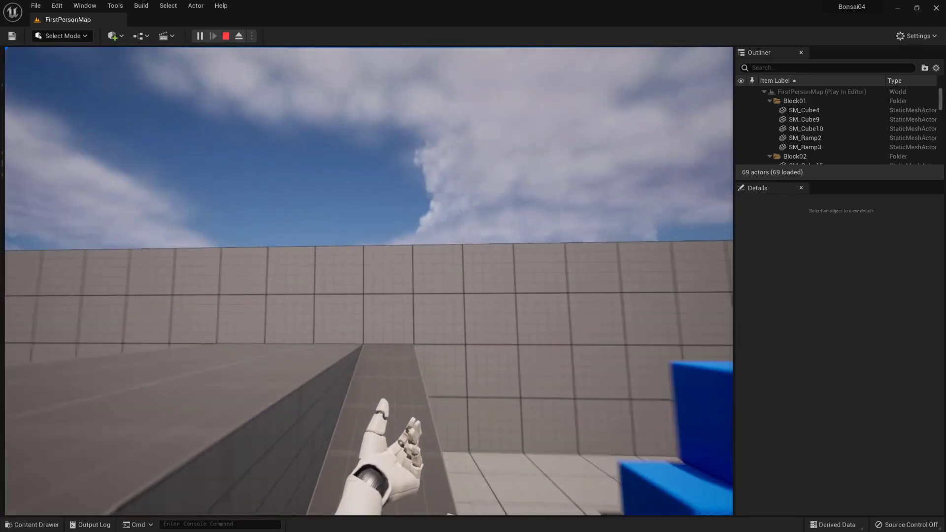
{"action": "key", "text": "w"}
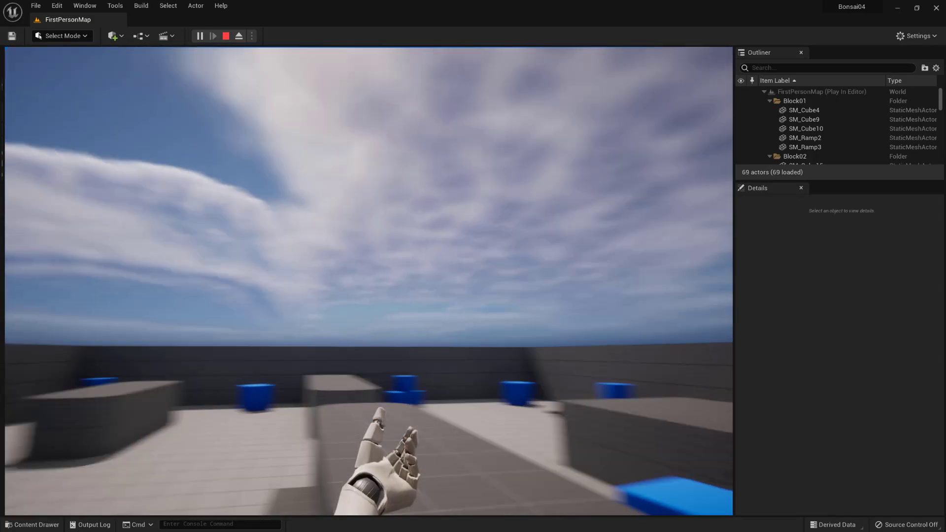
{"action": "key", "text": "w"}
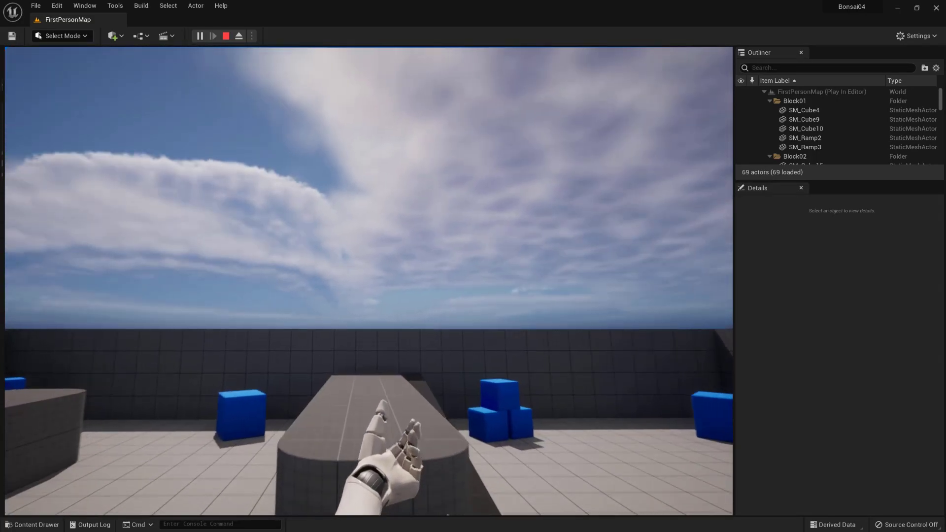
{"action": "key", "text": "w"}
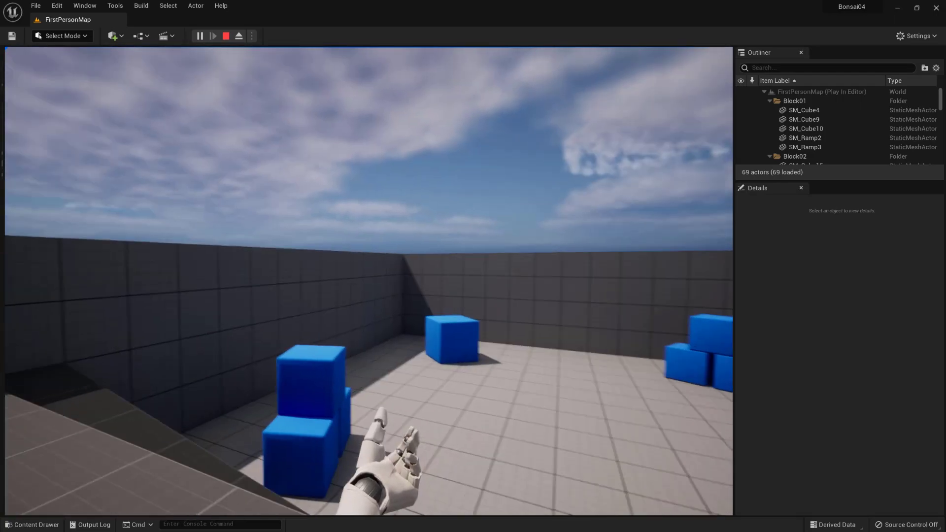
- Move through the running level and pick up the rifle
{"action": "key", "text": "space"}
{"action": "key", "text": "w"}
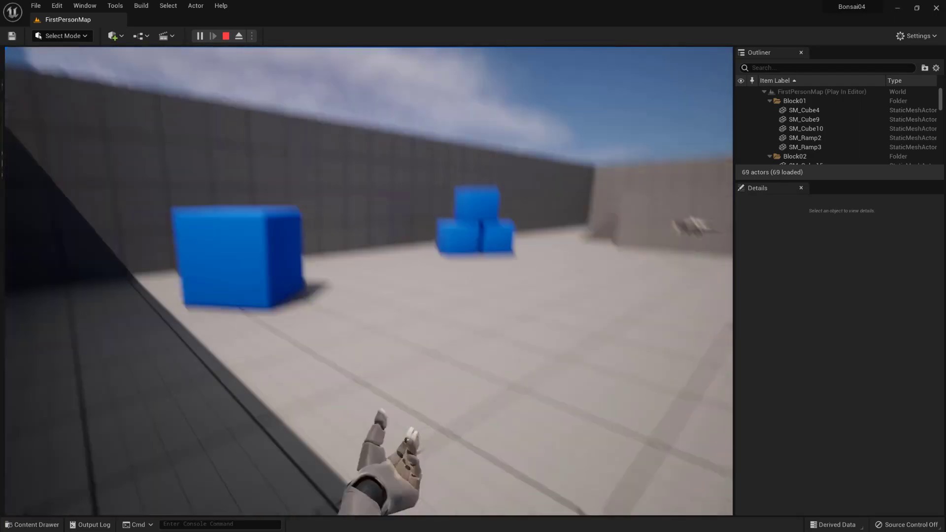
{"action": "key", "text": "w"}
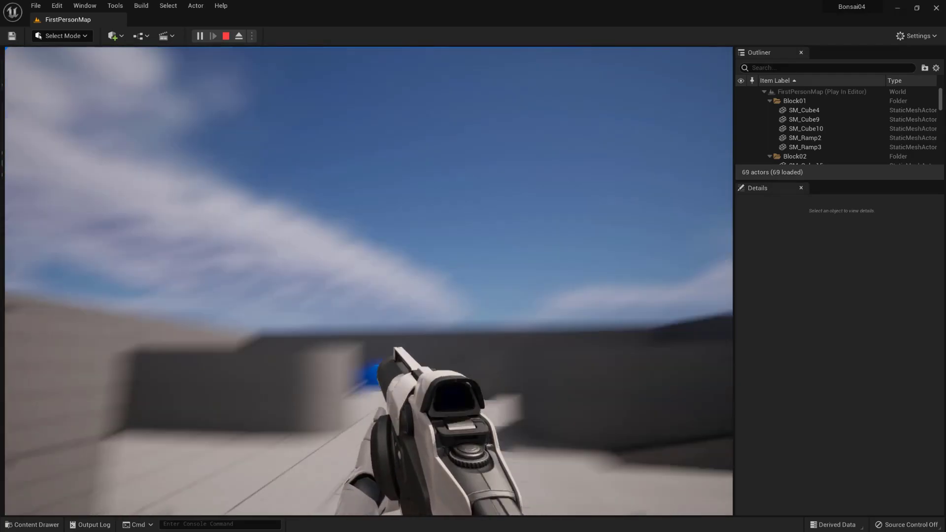
{"action": "key", "text": "w"}
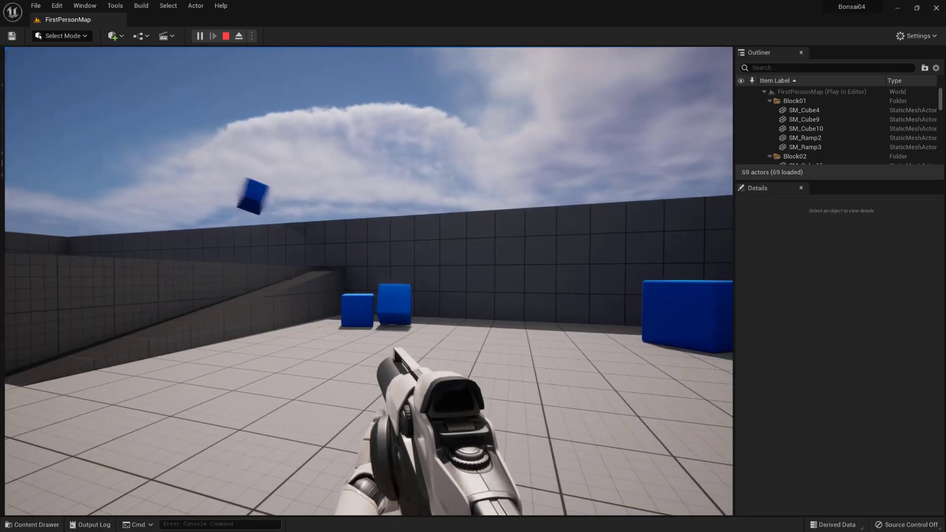
- Fire the rifle at the stacked blue cubes, explore the rest of the level, and end the play session
{"action": "left_click", "coordinate": [369, 281]}
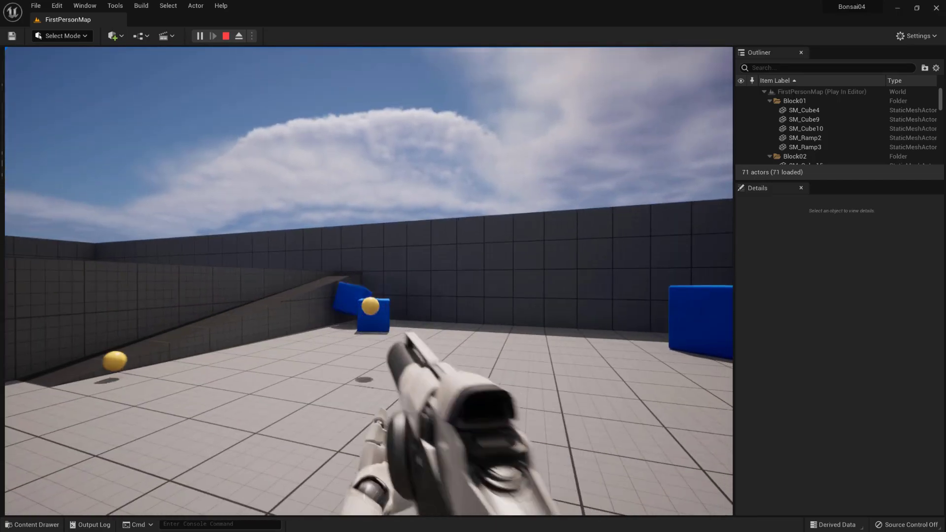
{"action": "key", "text": "w"}
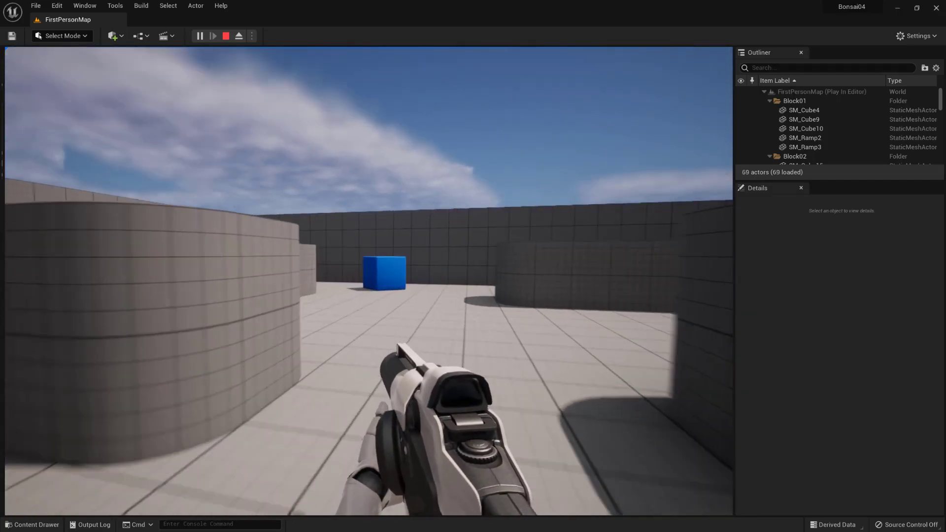
{"action": "key", "text": "s"}
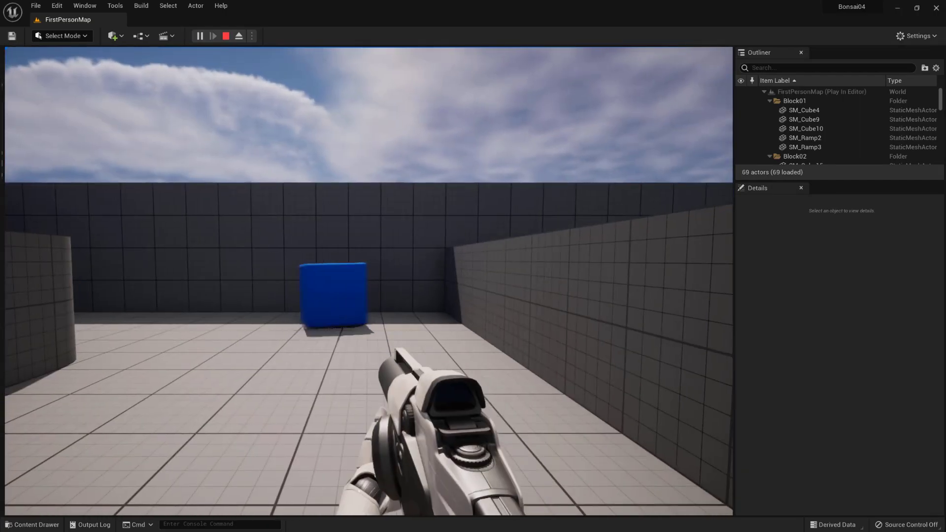
{"action": "key", "text": "Escape"}
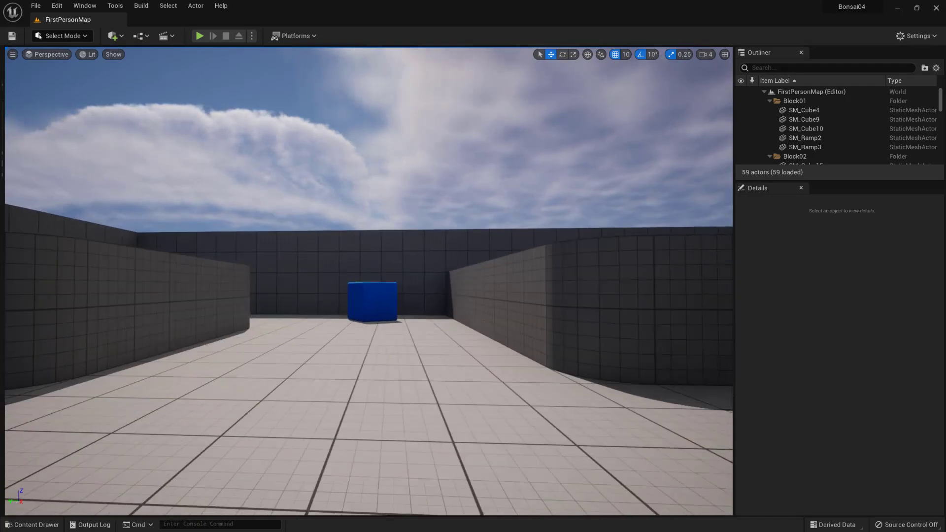
- Select the single blue cube at the end of the walled corridor and focus the view on it to inspect its surroundings
{"action": "mouse_move", "coordinate": [396, 324]}
{"action": "middle_mouse_down"}
{"action": "mouse_move", "coordinate": [370, 251]}
{"action": "mouse_move", "coordinate": [443, 226]}
{"action": "mouse_move", "coordinate": [389, 312]}
{"action": "middle_mouse_up"}
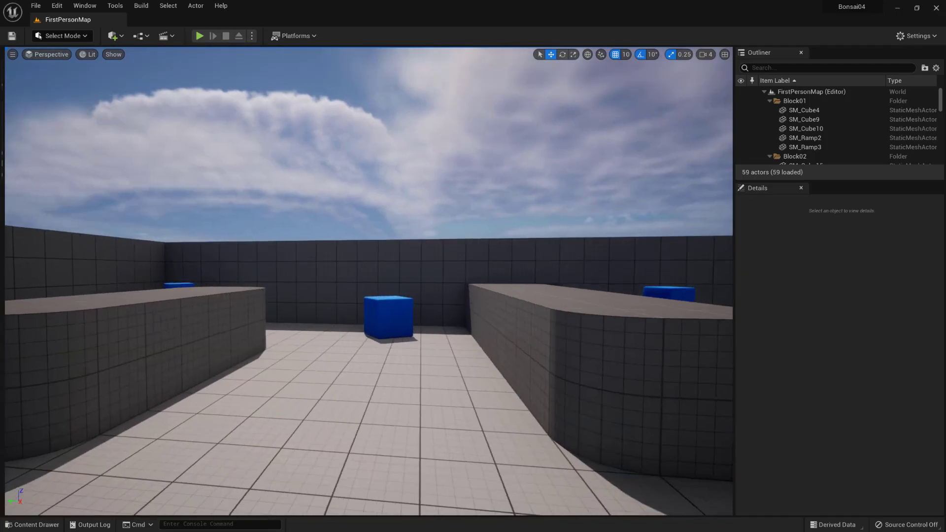
{"action": "left_click", "coordinate": [389, 313]}
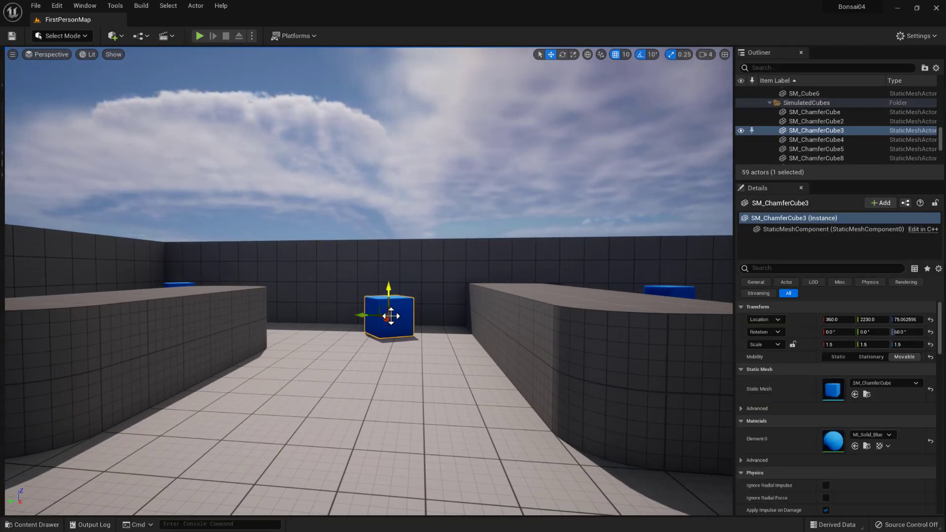
{"action": "key", "text": "f"}
{"action": "left_click_drag", "start_coordinate": [412, 338], "coordinate": [606, 320], "text": "alt"}
{"action": "middle_click_drag", "start_coordinate": [555, 356], "coordinate": [680, 363]}
{"action": "middle_click_drag", "start_coordinate": [439, 337], "coordinate": [428, 338]}
{"action": "right_click_drag", "start_coordinate": [439, 338], "coordinate": [474, 345]}
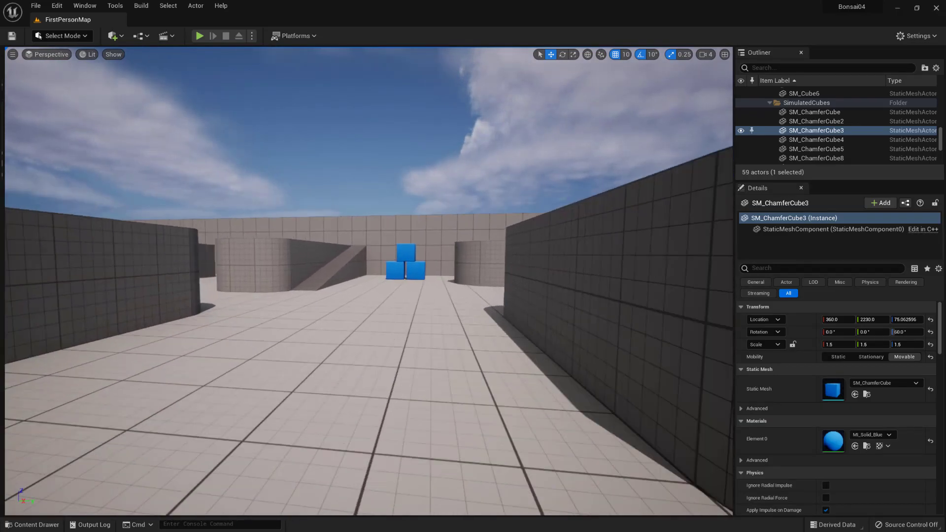
- Examine the level's walls, raised blocks and blue cubes from several distances and angles in the editor viewport
{"action": "key", "text": "w"}
{"action": "right_click_drag", "start_coordinate": [416, 266], "coordinate": [305, 268]}
{"action": "scroll", "coordinate": [417, 268], "scroll_direction": "down", "scroll_amount": 10}
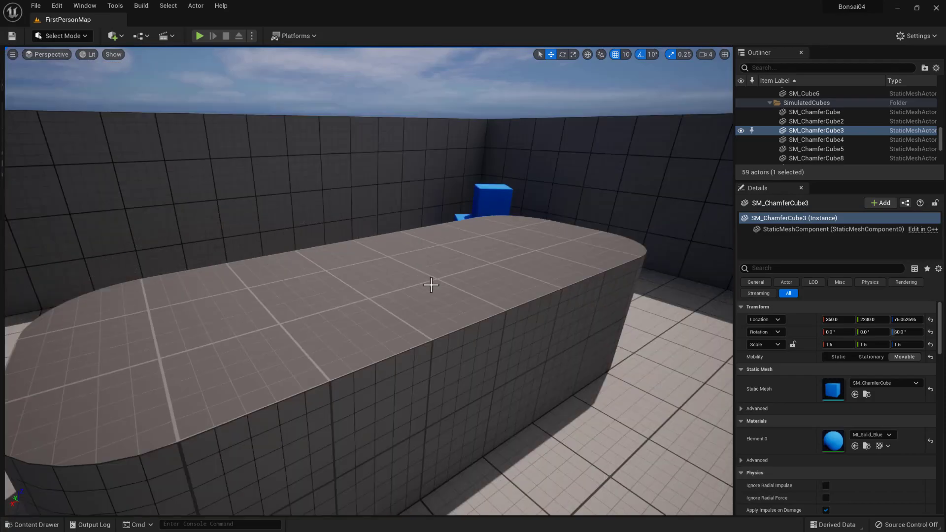
{"action": "scroll", "coordinate": [431, 285], "scroll_direction": "down", "scroll_amount": 4}
{"action": "scroll", "coordinate": [436, 283], "scroll_direction": "up", "scroll_amount": 8}
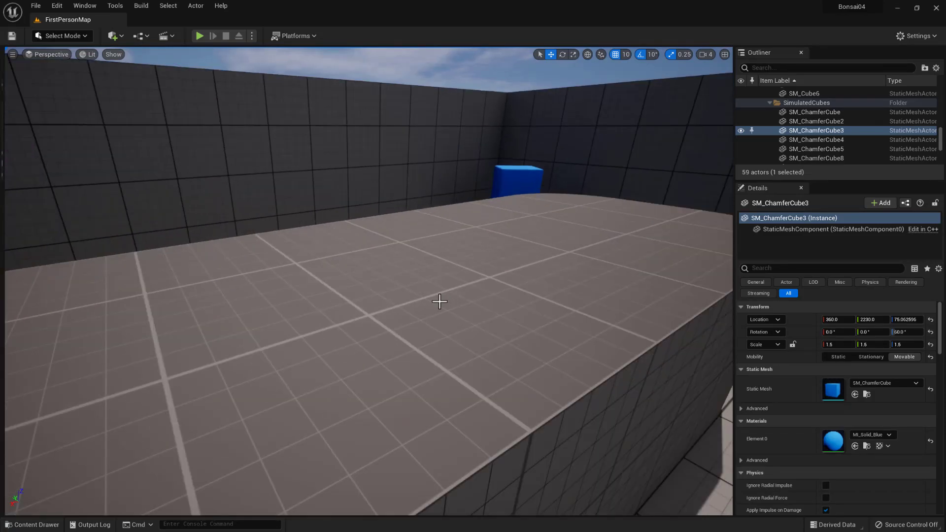
{"action": "scroll", "coordinate": [439, 300], "scroll_direction": "up", "scroll_amount": 4}
{"action": "scroll", "coordinate": [446, 307], "scroll_direction": "down", "scroll_amount": 12}
{"action": "right_click_drag", "start_coordinate": [454, 310], "coordinate": [427, 323]}
{"action": "right_click_drag", "start_coordinate": [503, 294], "coordinate": [286, 276]}
{"action": "right_click_drag", "start_coordinate": [460, 243], "coordinate": [281, 237]}
{"action": "scroll", "coordinate": [470, 195], "scroll_direction": "up", "scroll_amount": 6}
{"action": "middle_click_drag", "start_coordinate": [468, 196], "coordinate": [508, 128]}
{"action": "scroll", "coordinate": [370, 254], "scroll_direction": "up", "scroll_amount": 10}
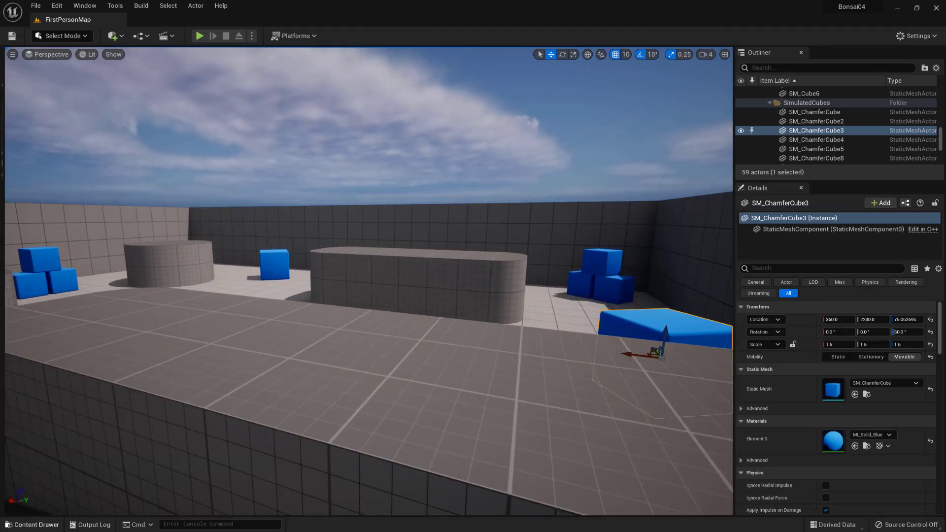
- Create a folder named meshes inside the project's Content folder
{"action": "left_click", "coordinate": [23, 525]}
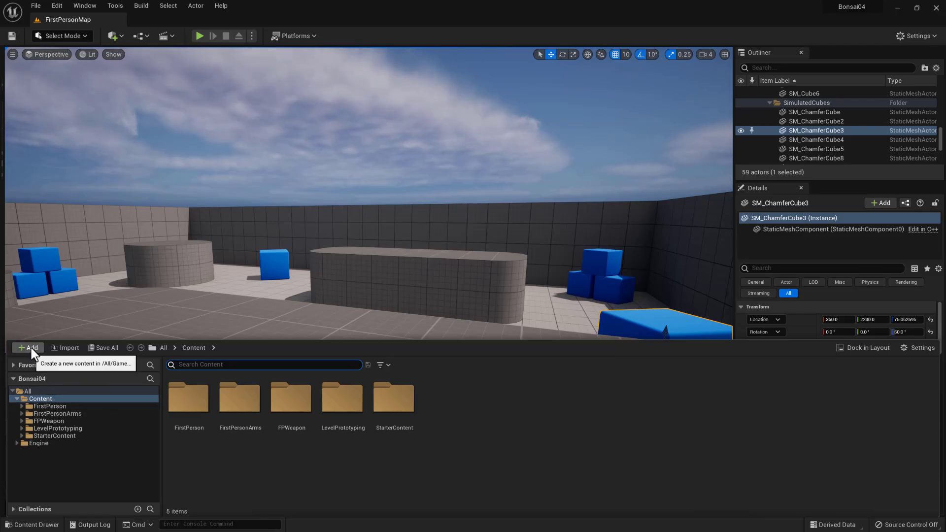
{"action": "left_click", "coordinate": [60, 398]}
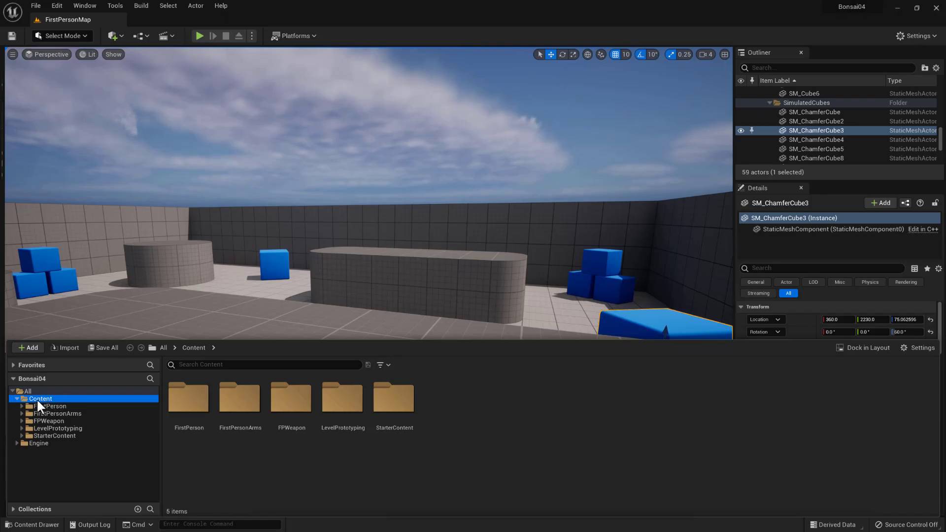
{"action": "left_click", "coordinate": [26, 347]}
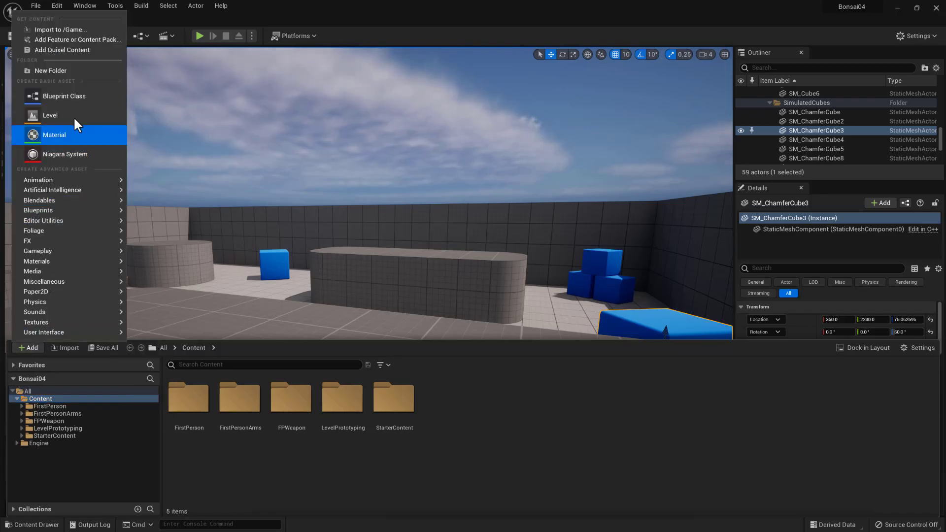
{"action": "left_click", "coordinate": [61, 70]}
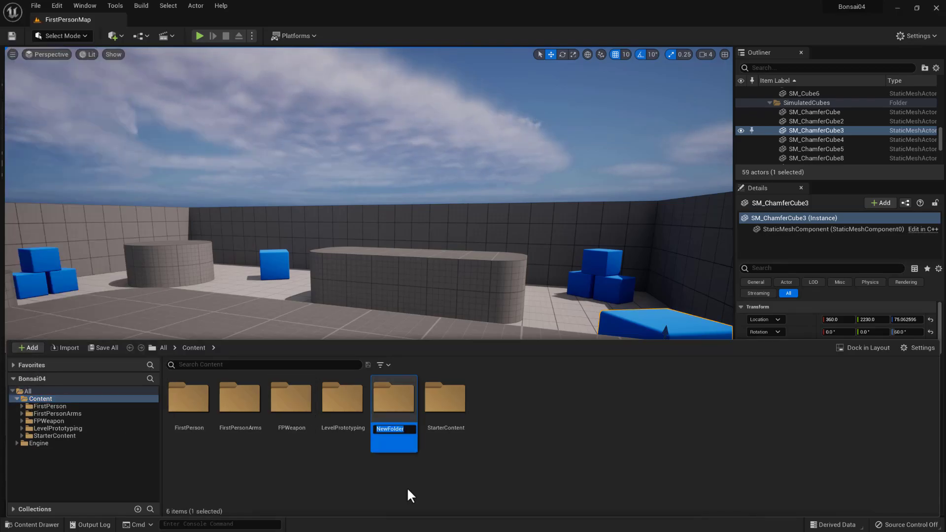
{"action": "type", "text": "me"}
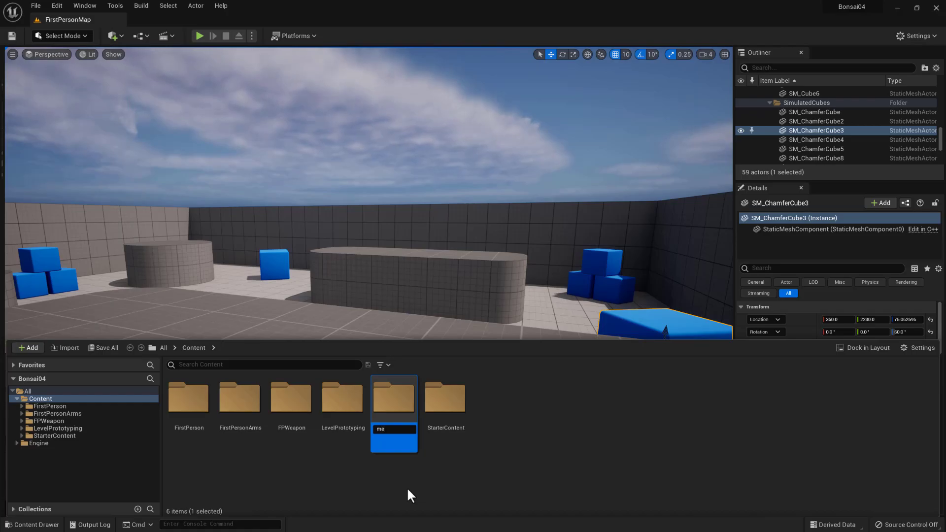
{"action": "type", "text": "shes"}
{"action": "key", "text": "Return"}
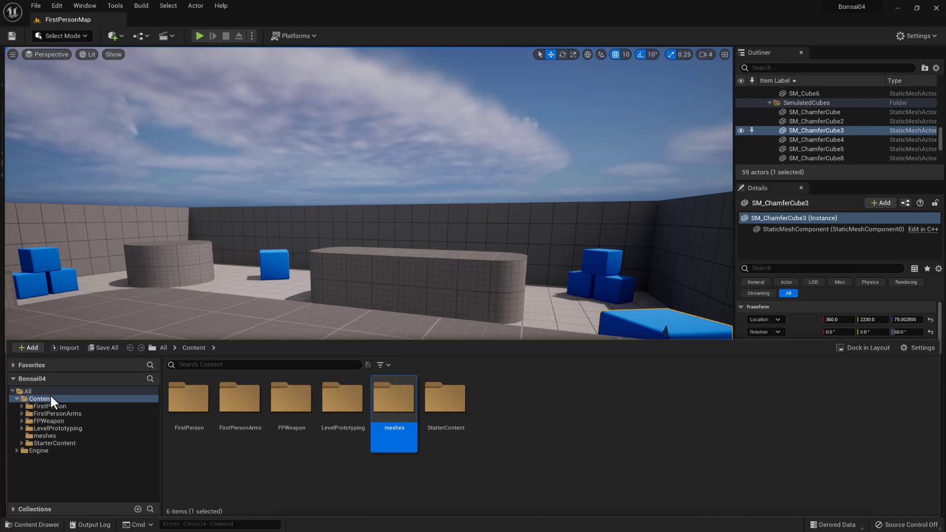
- Add another folder named textures to the Content folder
{"action": "left_click", "coordinate": [31, 347]}
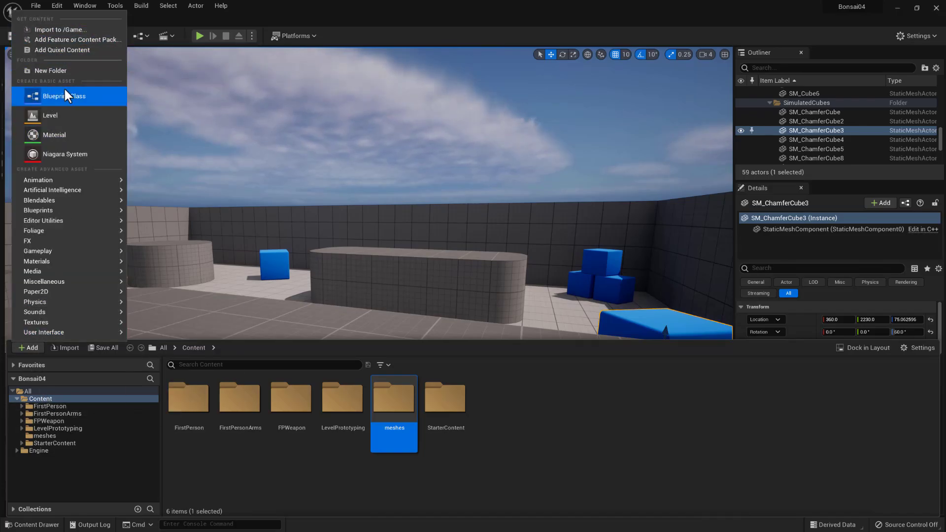
{"action": "left_click", "coordinate": [61, 69]}
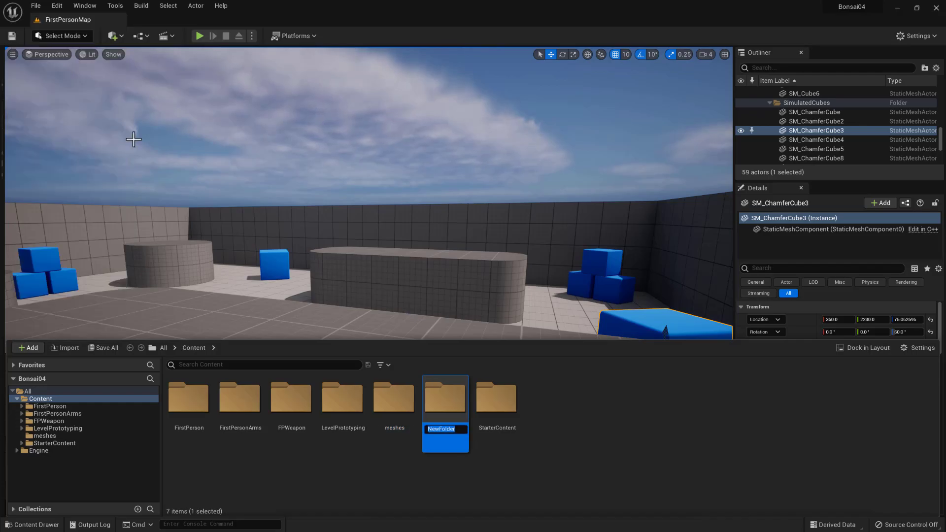
{"action": "type", "text": "textures"}
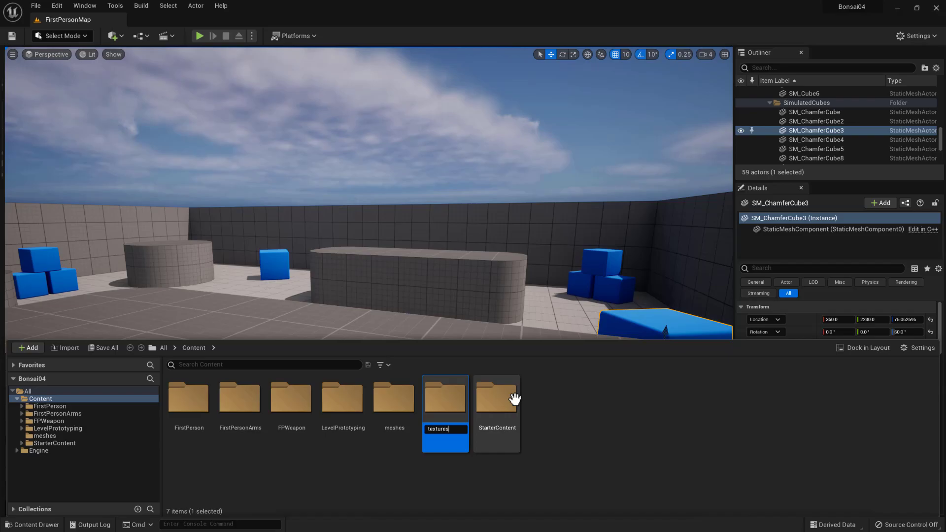
{"action": "key", "text": "Return"}
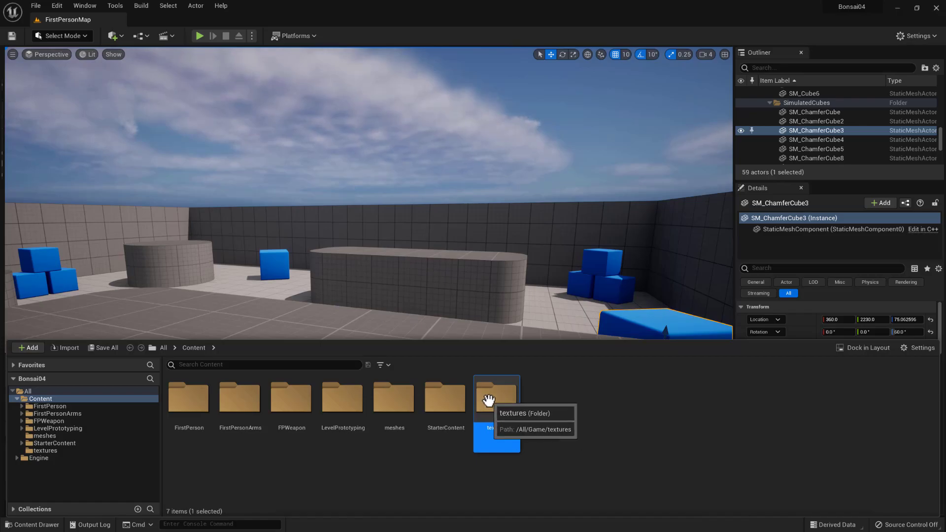
- Open the new, empty meshes folder as the location for imported assets
{"action": "left_click", "coordinate": [397, 403]}
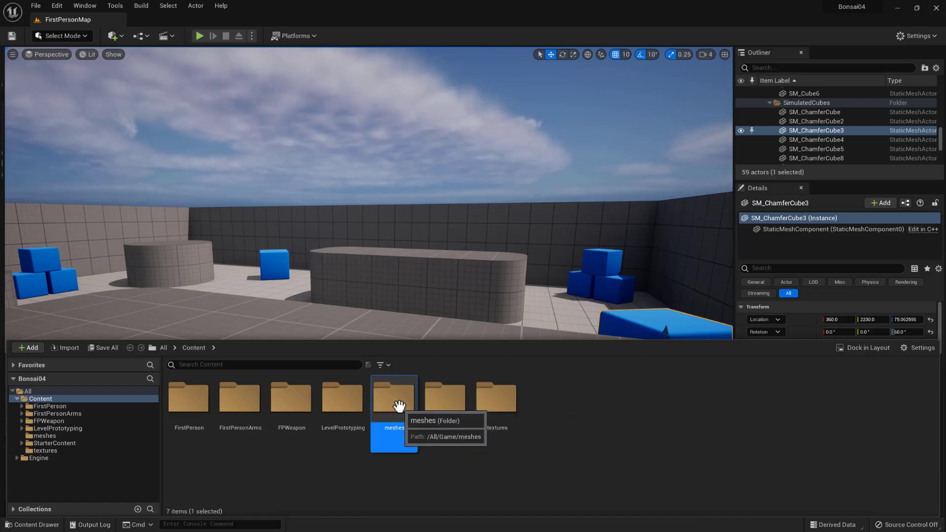
{"action": "double_click", "coordinate": [394, 429]}
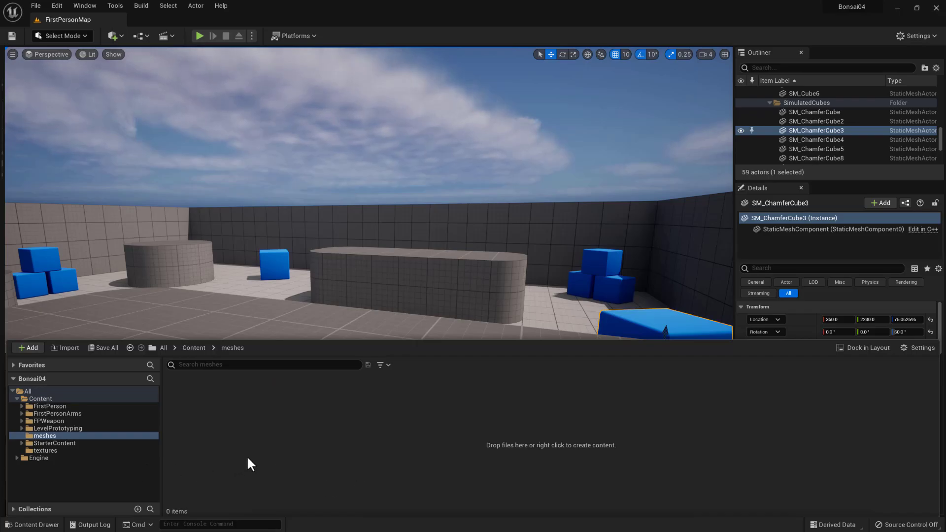
{"action": "right_click", "coordinate": [266, 432]}
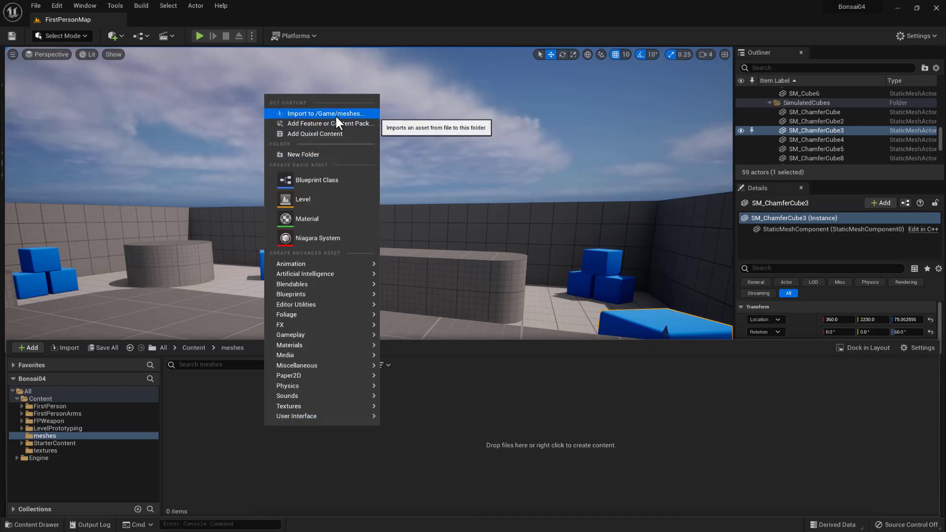
{"action": "left_click", "coordinate": [264, 490]}
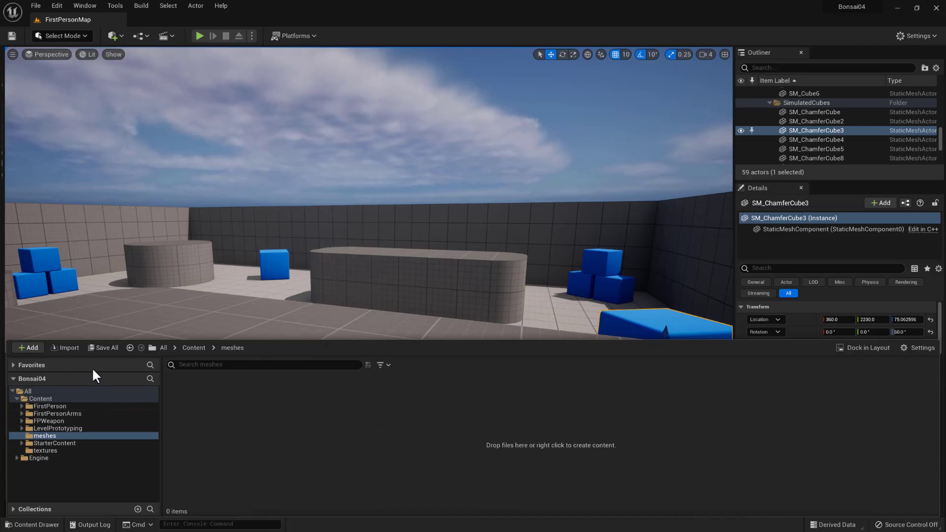
- Choose Bonsai04.fbx from Projects > Bonsai04 > geo > UE5 for import into the meshes folder, bringing up its FBX import options
{"action": "left_click", "coordinate": [67, 347]}
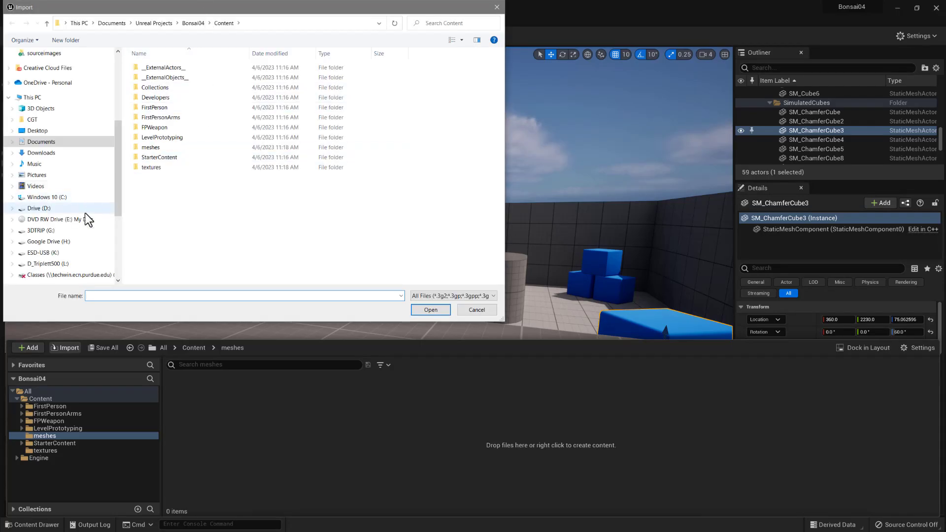
{"action": "scroll", "coordinate": [74, 117], "scroll_direction": "up", "scroll_amount": 3}
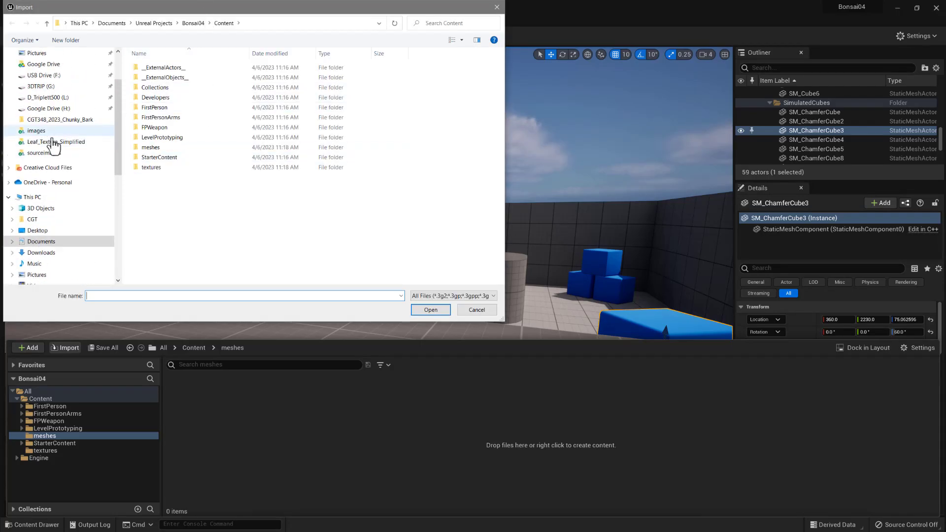
{"action": "left_click", "coordinate": [54, 142]}
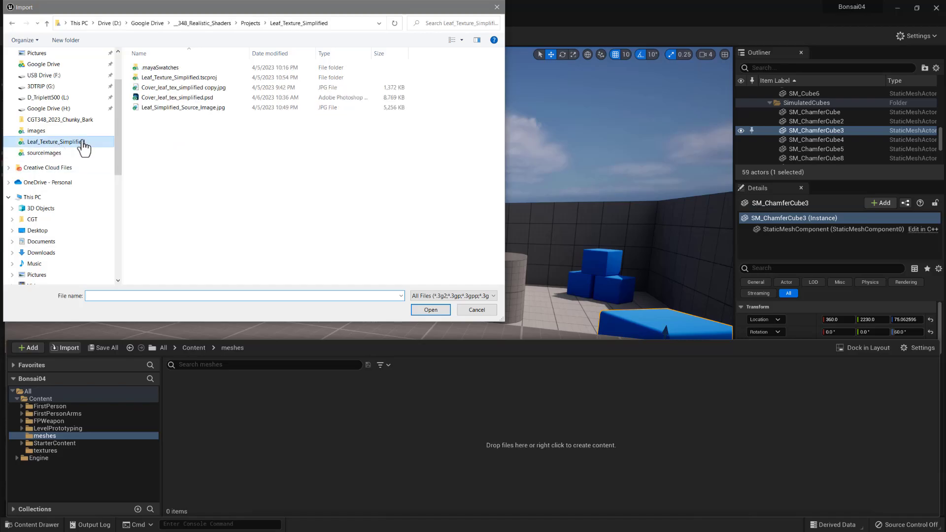
{"action": "left_click", "coordinate": [250, 23]}
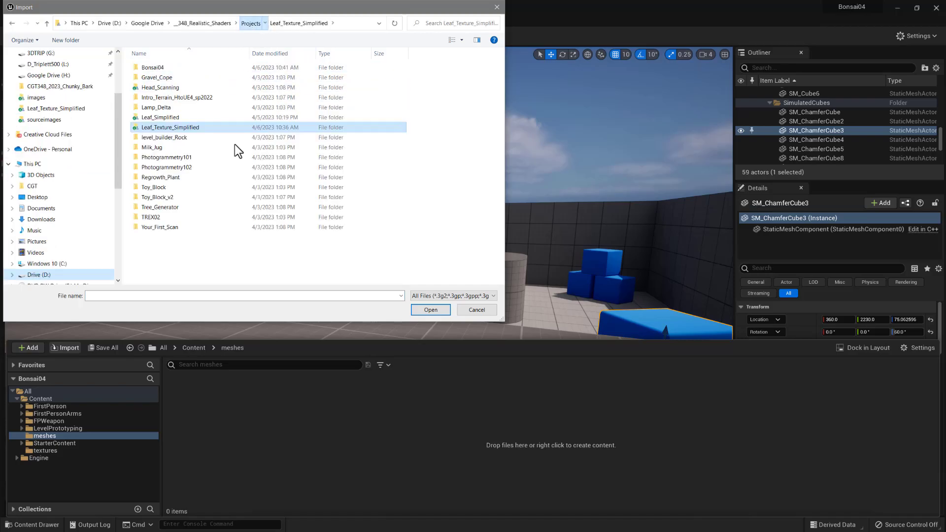
{"action": "double_click", "coordinate": [160, 71]}
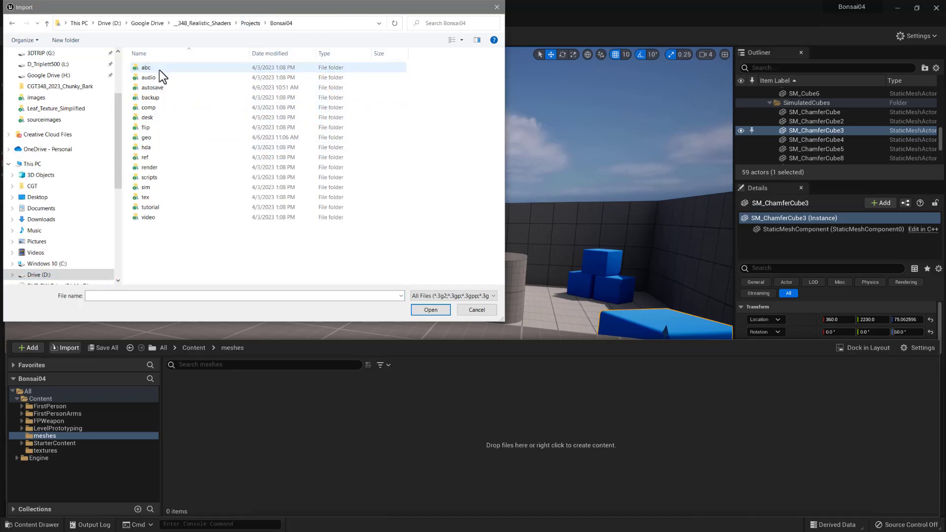
{"action": "left_click", "coordinate": [146, 140]}
{"action": "double_click", "coordinate": [146, 140]}
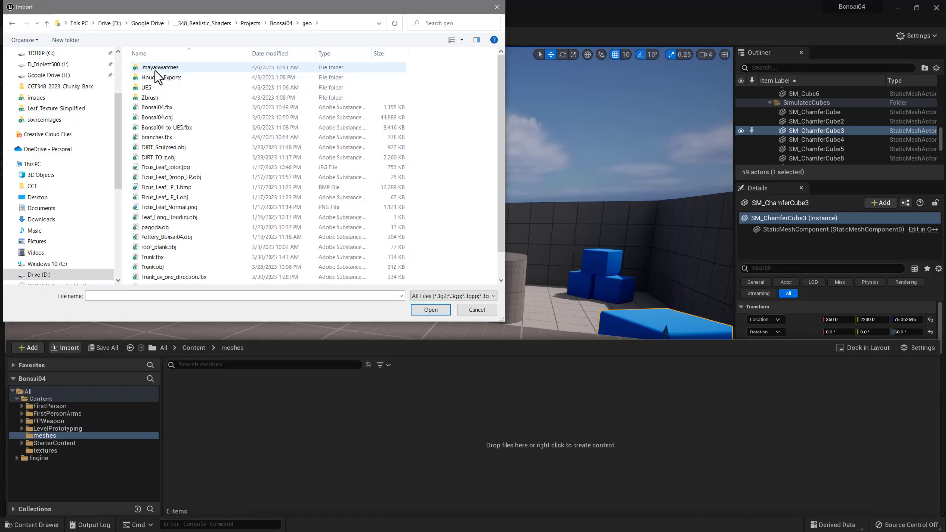
{"action": "double_click", "coordinate": [149, 87]}
{"action": "left_click", "coordinate": [155, 68]}
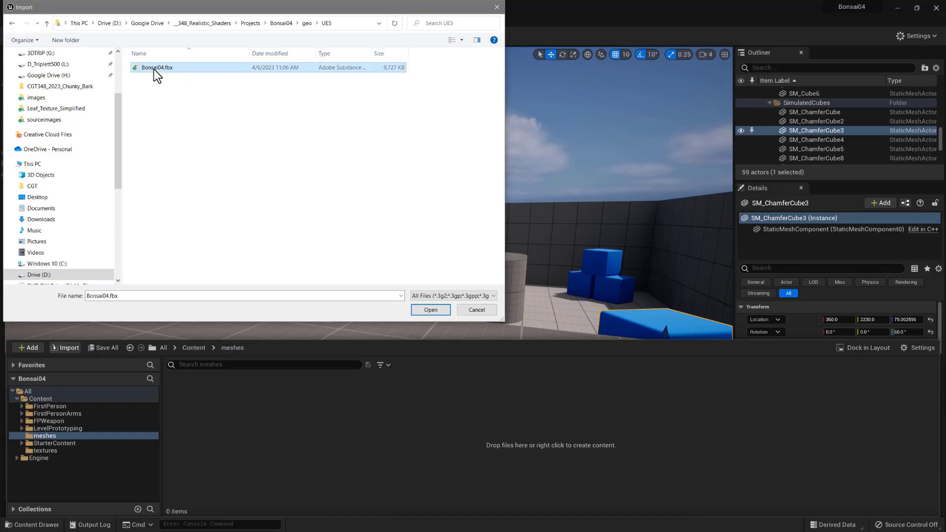
{"action": "left_click", "coordinate": [433, 310]}
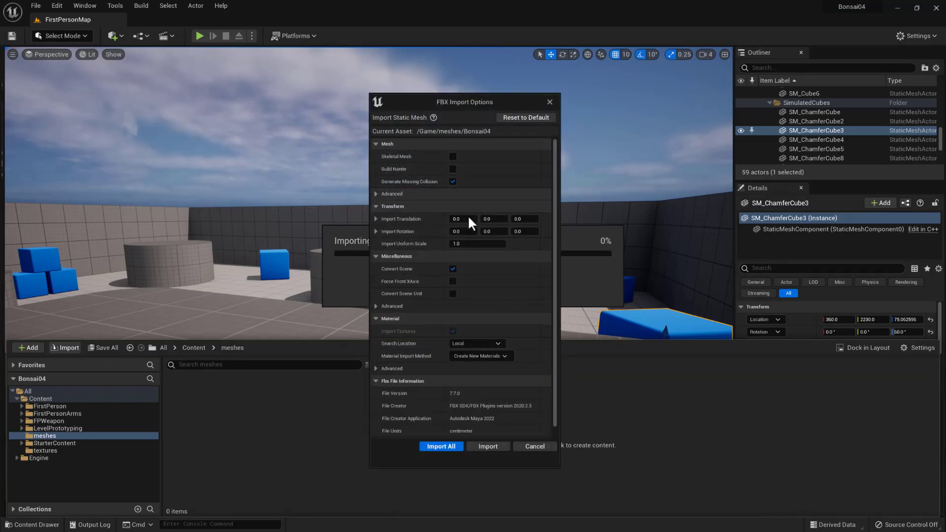
- Import Bonsai04 and its materials into the meshes folder, keeping the import uniform scale at 1.0
{"action": "scroll", "coordinate": [426, 363], "scroll_direction": "down", "scroll_amount": 1}
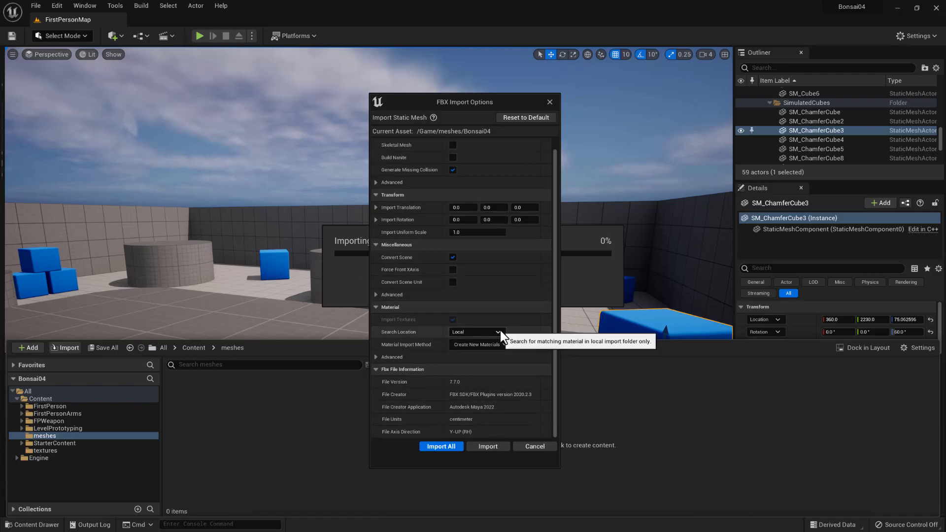
{"action": "left_click", "coordinate": [464, 233]}
{"action": "left_click", "coordinate": [448, 447]}
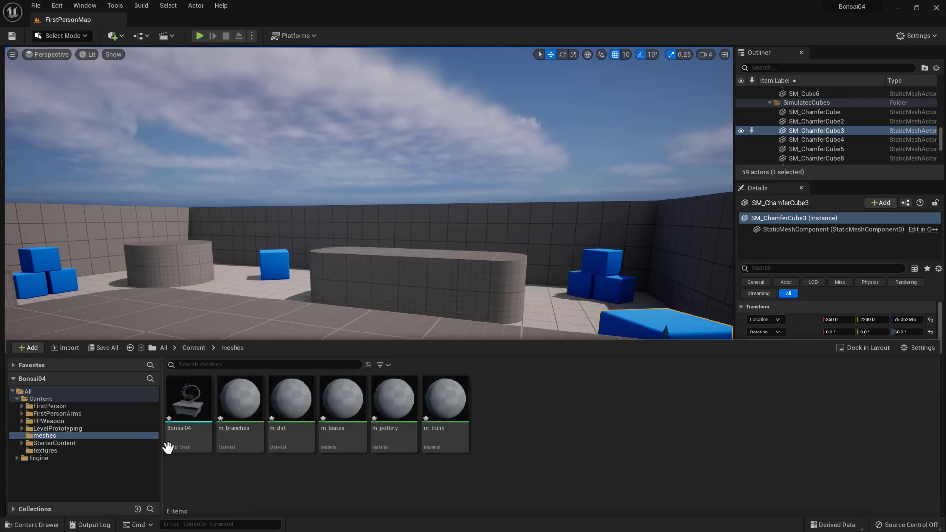
- Place the imported Bonsai04 static mesh in the level at about X 1030, Y 2600, Z 130
{"action": "mouse_move", "coordinate": [187, 407]}
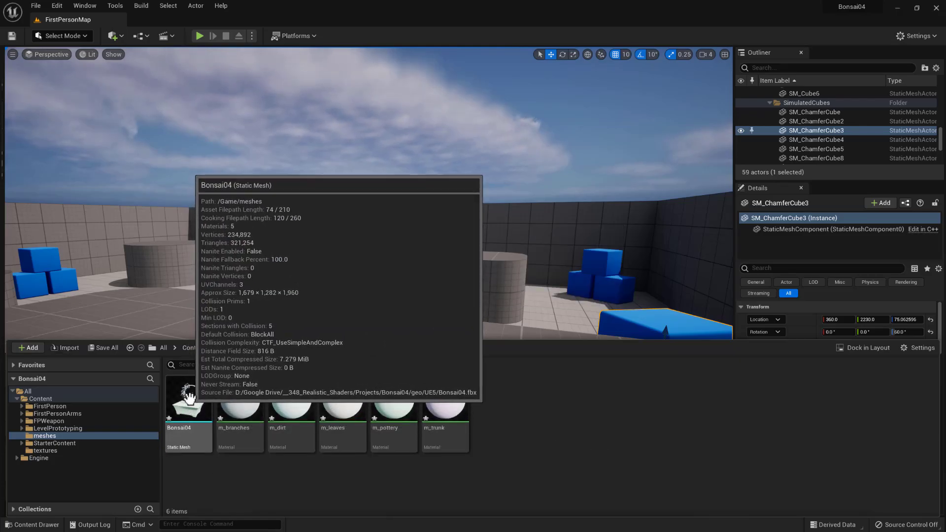
{"action": "mouse_move", "coordinate": [243, 410]}
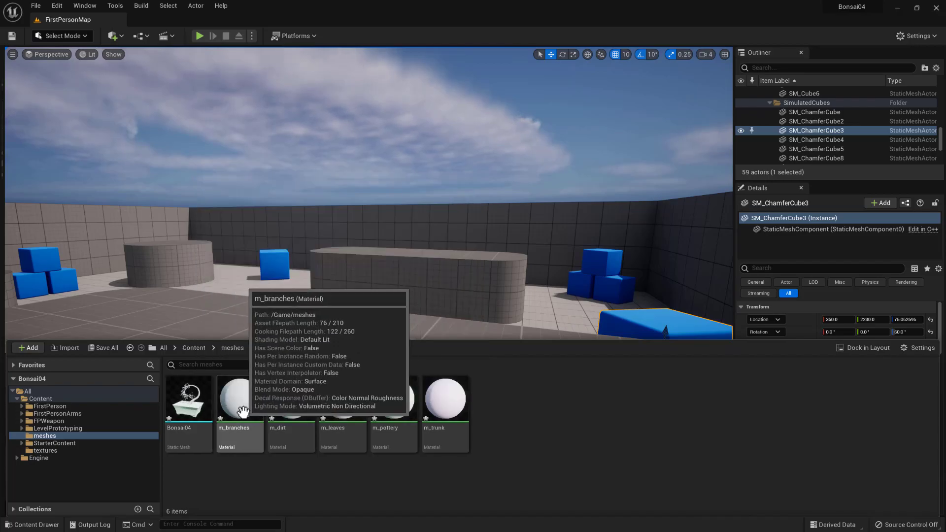
{"action": "left_click", "coordinate": [189, 400]}
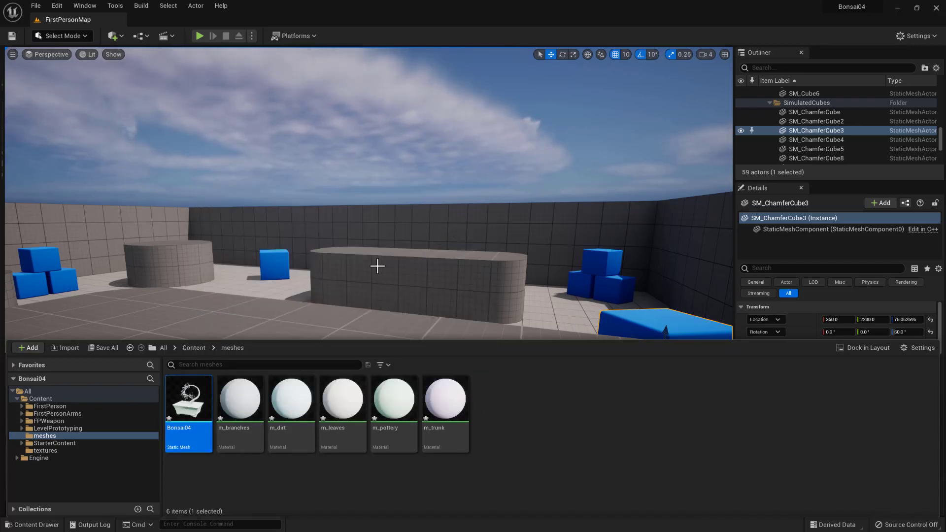
{"action": "left_click_drag", "start_coordinate": [189, 404], "coordinate": [382, 291]}
{"action": "scroll", "coordinate": [381, 291], "scroll_direction": "down", "scroll_amount": 5}
{"action": "scroll", "coordinate": [381, 293], "scroll_direction": "down", "scroll_amount": 3}
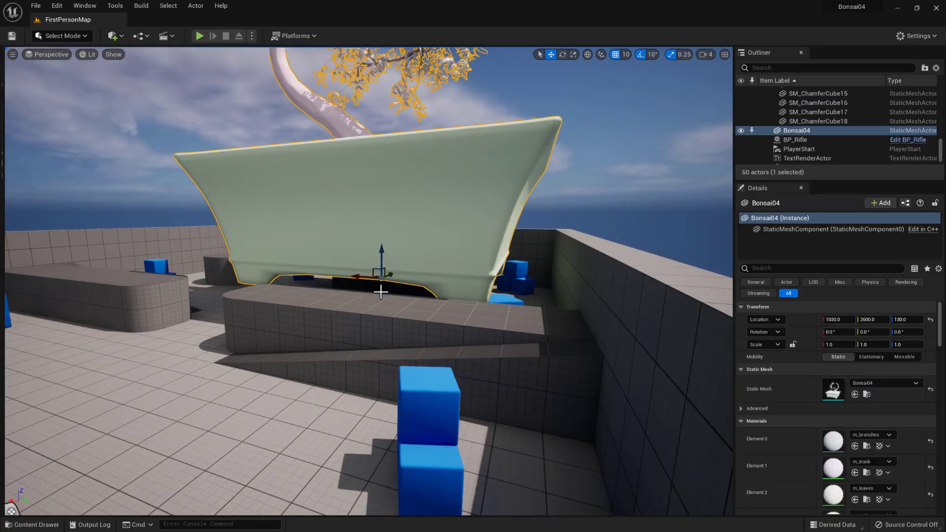
{"action": "right_click_drag", "start_coordinate": [341, 281], "coordinate": [379, 291]}
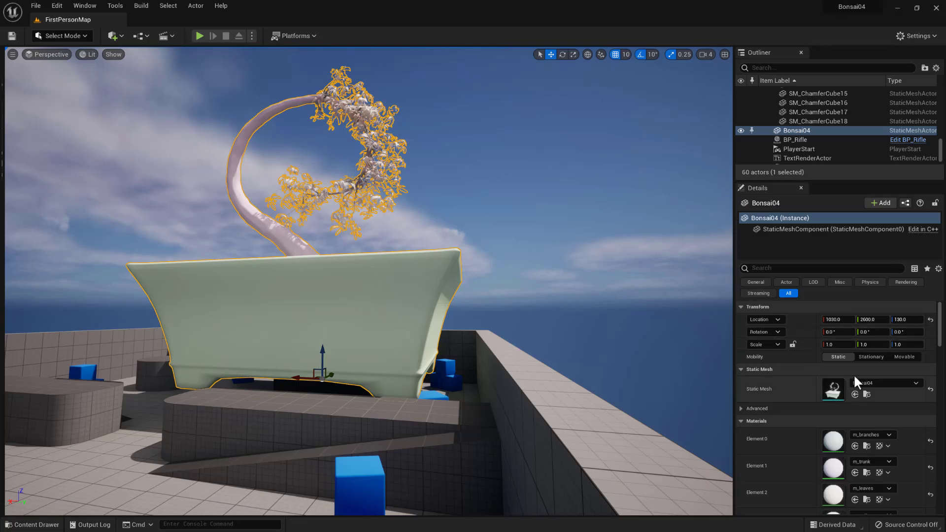
- Lock the scale proportions of the placed Bonsai04 and set its scale to 0.1 on all axes
{"action": "left_click", "coordinate": [839, 345]}
{"action": "left_click", "coordinate": [793, 344]}
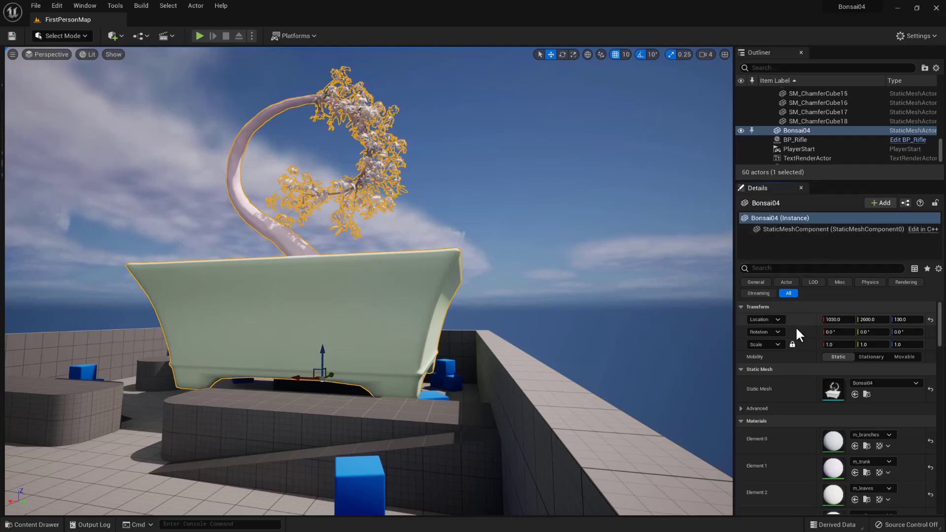
{"action": "left_click", "coordinate": [843, 344]}
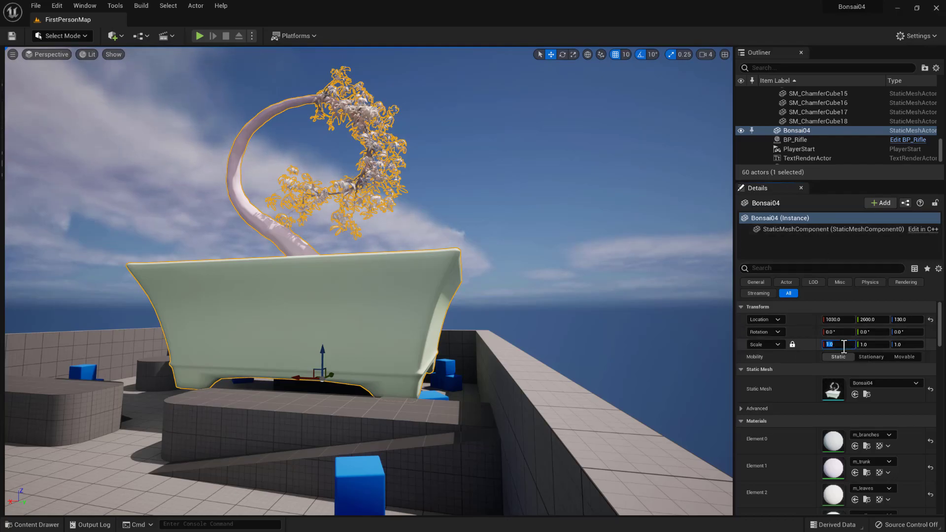
{"action": "type", "text": "0.1"}
{"action": "key", "text": "Return"}
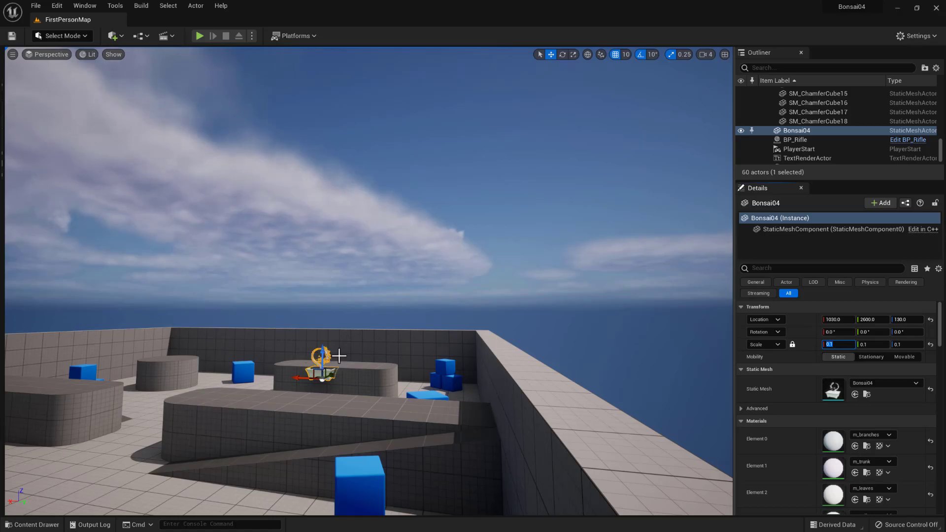
- Move the scaled bonsai onto the top of the rounded grey block, at about Y 2780 and Z 200
{"action": "scroll", "coordinate": [320, 370], "scroll_direction": "up", "scroll_amount": 2}
{"action": "scroll", "coordinate": [324, 369], "scroll_direction": "up", "scroll_amount": 2}
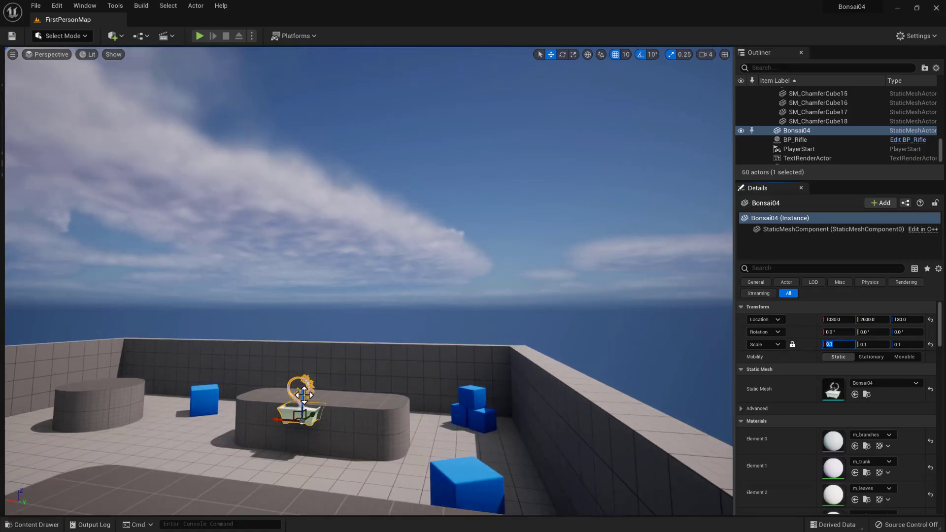
{"action": "left_click_drag", "start_coordinate": [300, 435], "coordinate": [315, 382]}
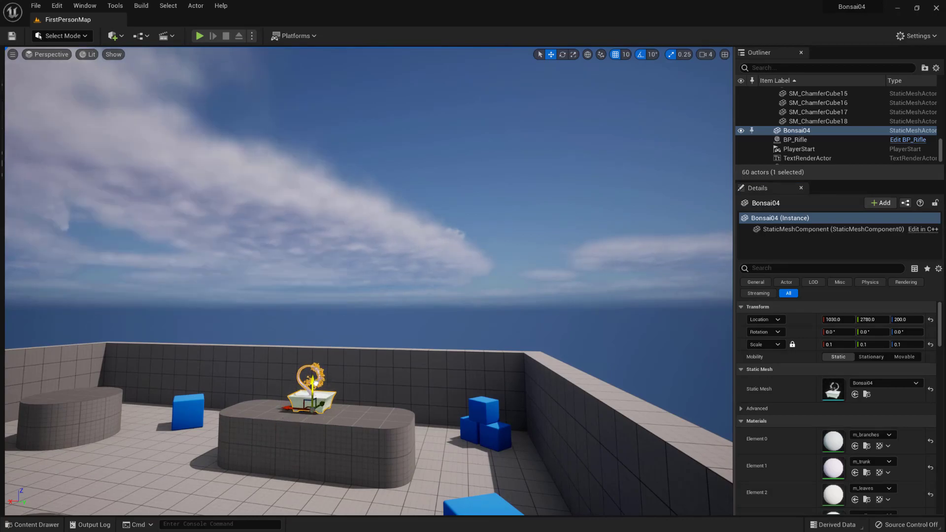
- Examine the bonsai on the block from several sides and distances, including its pot, soil, trunk and leaves
{"action": "scroll", "coordinate": [311, 424], "scroll_direction": "up", "scroll_amount": 5}
{"action": "middle_click_drag", "start_coordinate": [336, 443], "coordinate": [298, 494]}
{"action": "scroll", "coordinate": [359, 423], "scroll_direction": "up", "scroll_amount": 5}
{"action": "middle_click_drag", "start_coordinate": [359, 424], "coordinate": [414, 482]}
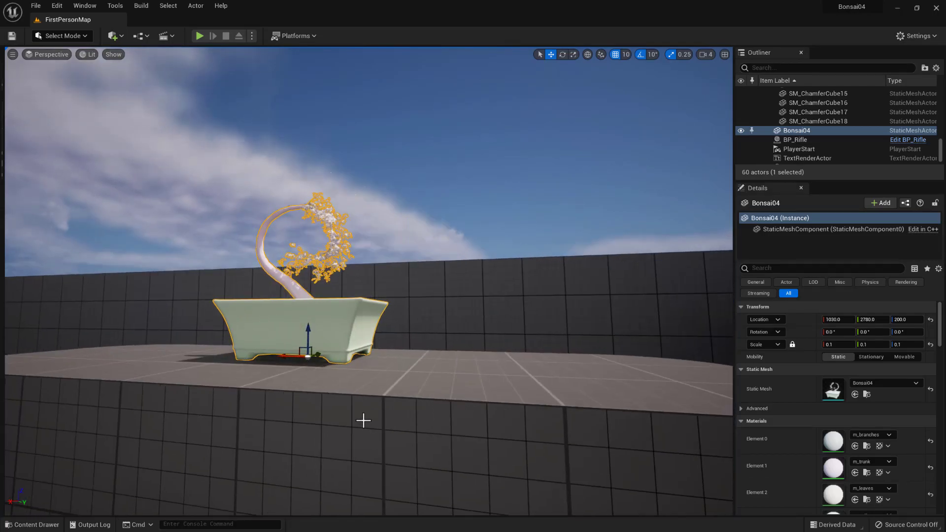
{"action": "scroll", "coordinate": [363, 420], "scroll_direction": "up", "scroll_amount": 5}
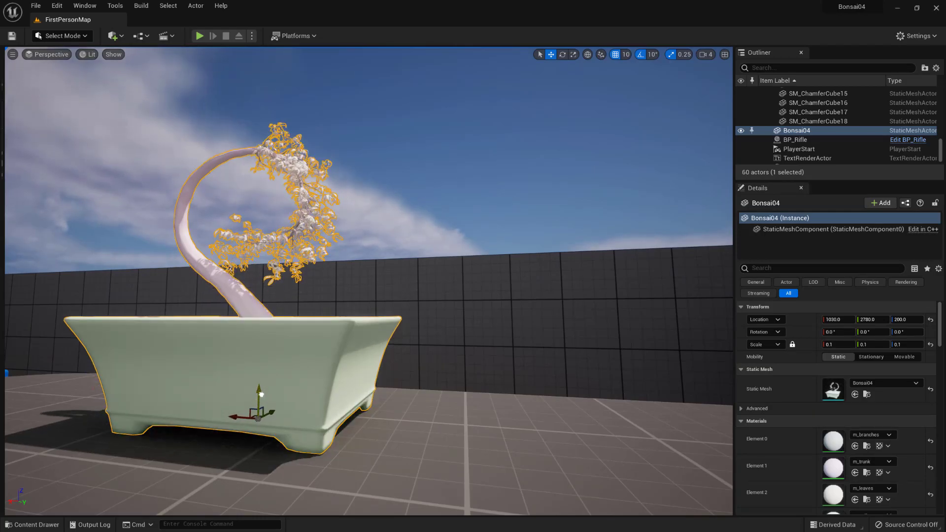
{"action": "right_click_drag", "start_coordinate": [408, 430], "coordinate": [250, 436]}
{"action": "middle_click_drag", "start_coordinate": [452, 426], "coordinate": [481, 422]}
{"action": "right_click_drag", "start_coordinate": [481, 422], "coordinate": [429, 377]}
{"action": "right_click_drag", "start_coordinate": [216, 394], "coordinate": [335, 408]}
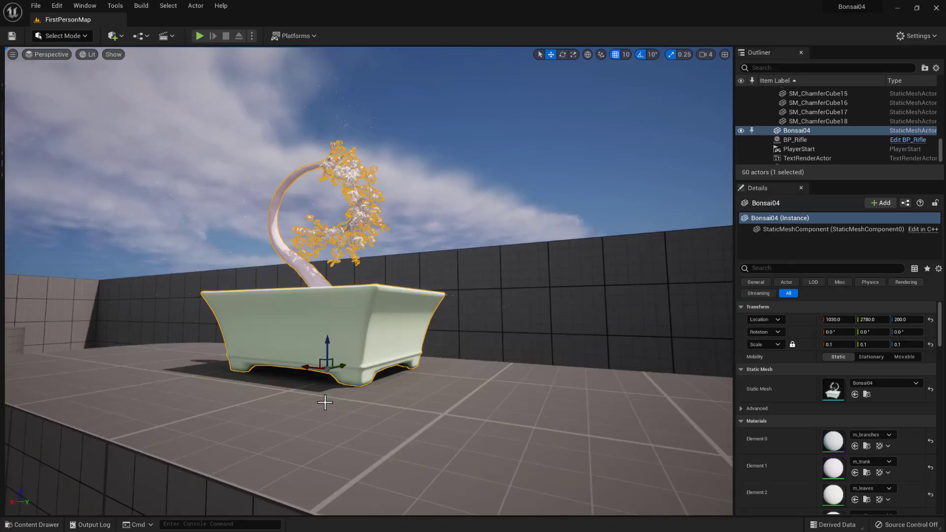
{"action": "mouse_move", "coordinate": [379, 388]}
{"action": "right_mouse_down"}
{"action": "mouse_move", "coordinate": [347, 401]}
{"action": "mouse_move", "coordinate": [363, 386]}
{"action": "right_mouse_up"}
{"action": "scroll", "coordinate": [378, 407], "scroll_direction": "down", "scroll_amount": 3}
{"action": "scroll", "coordinate": [372, 402], "scroll_direction": "up", "scroll_amount": 3}
{"action": "right_click_drag", "start_coordinate": [420, 422], "coordinate": [433, 409]}
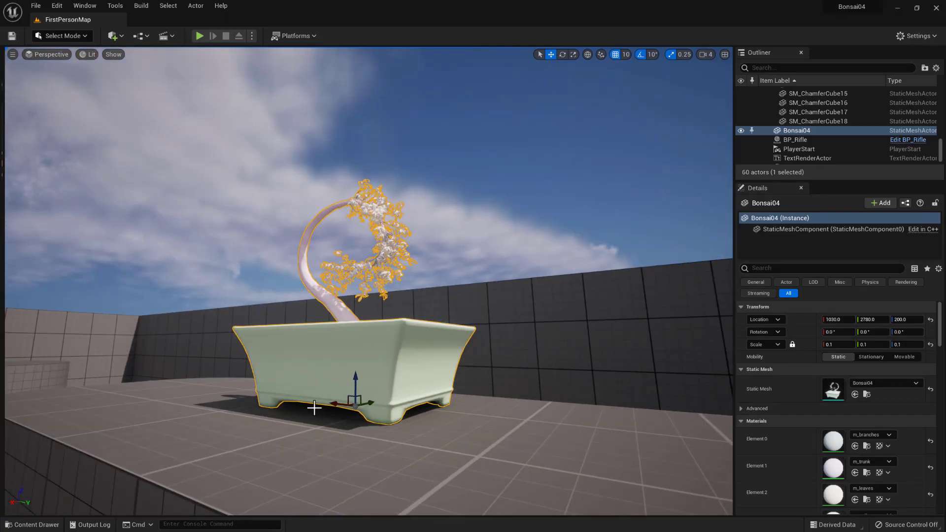
{"action": "scroll", "coordinate": [313, 407], "scroll_direction": "down", "scroll_amount": 3}
{"action": "scroll", "coordinate": [320, 362], "scroll_direction": "up", "scroll_amount": 5}
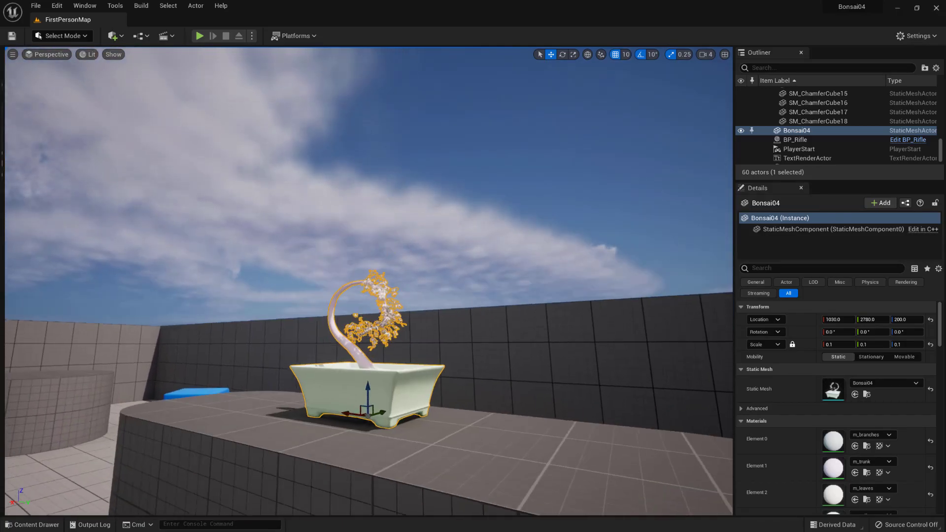
{"action": "scroll", "coordinate": [311, 405], "scroll_direction": "up", "scroll_amount": 5}
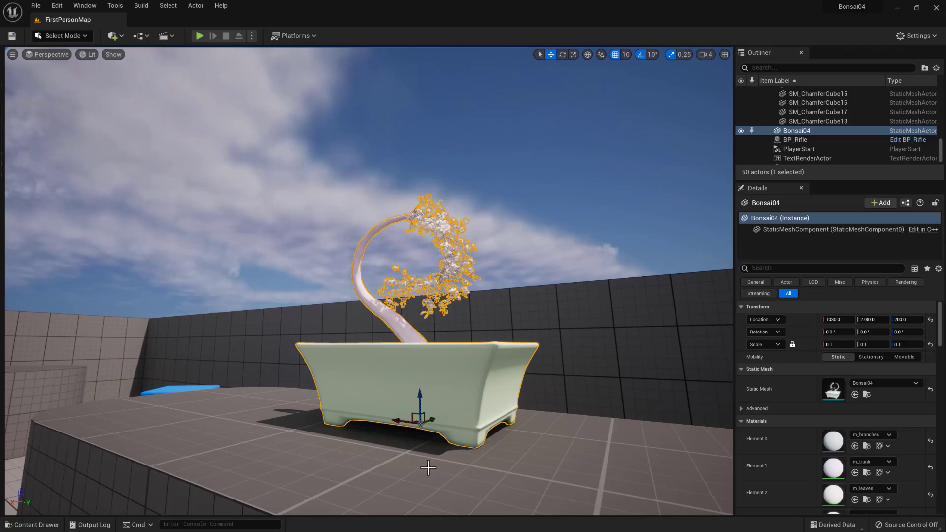
{"action": "right_click_drag", "start_coordinate": [515, 466], "coordinate": [229, 489]}
{"action": "right_click_drag", "start_coordinate": [587, 431], "coordinate": [588, 430]}
{"action": "middle_click_drag", "start_coordinate": [589, 430], "coordinate": [540, 381]}
{"action": "scroll", "coordinate": [540, 380], "scroll_direction": "down", "scroll_amount": 3}
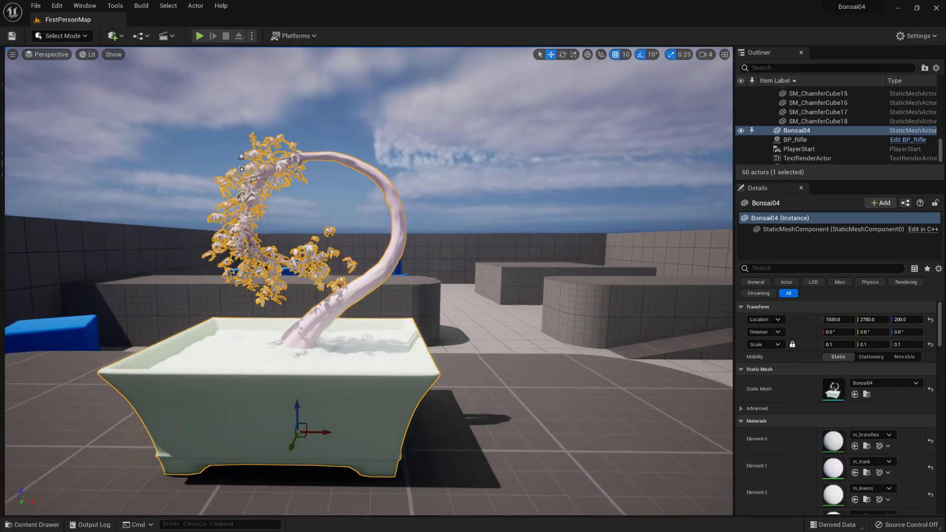
{"action": "scroll", "coordinate": [540, 381], "scroll_direction": "up", "scroll_amount": 5}
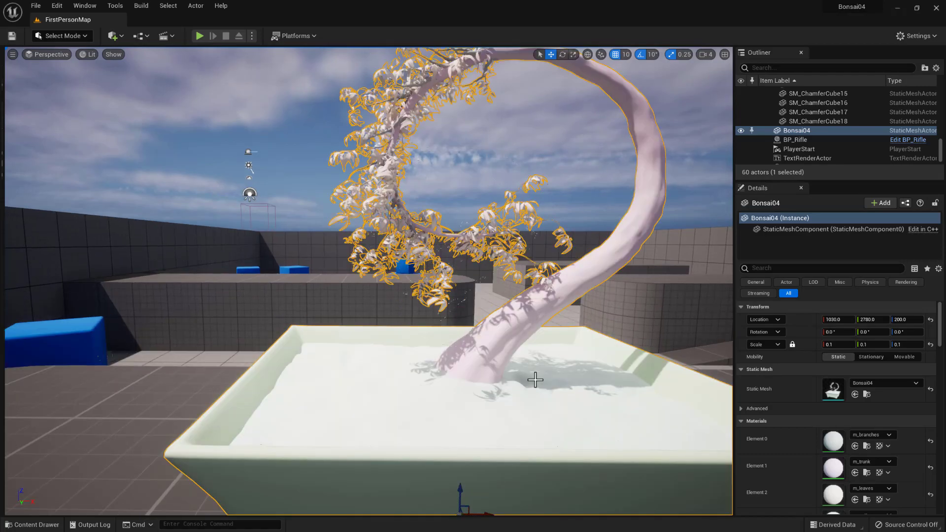
{"action": "scroll", "coordinate": [540, 381], "scroll_direction": "down", "scroll_amount": 5}
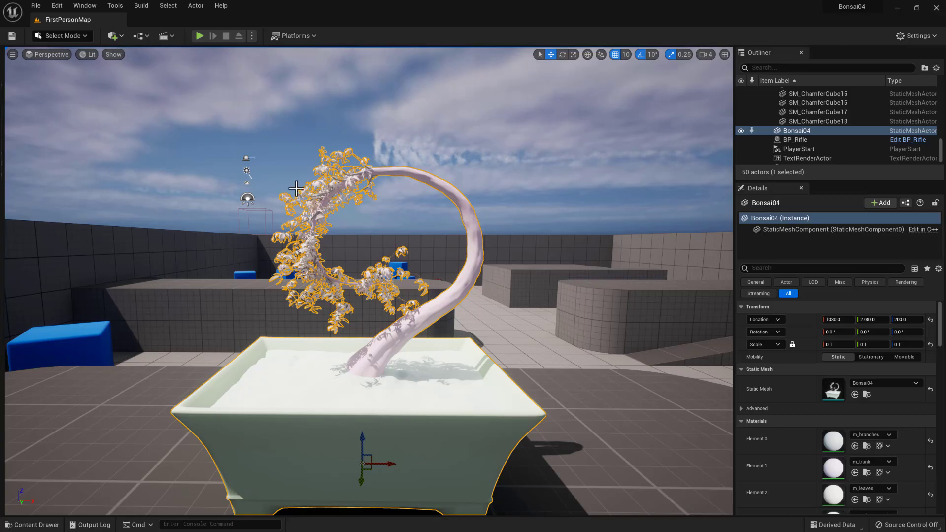
- Identify the sky and lighting actors behind the bonsai by selecting SkyLight, SM_SkySphere and SkyAtmosphere in turn
{"action": "left_click", "coordinate": [246, 198]}
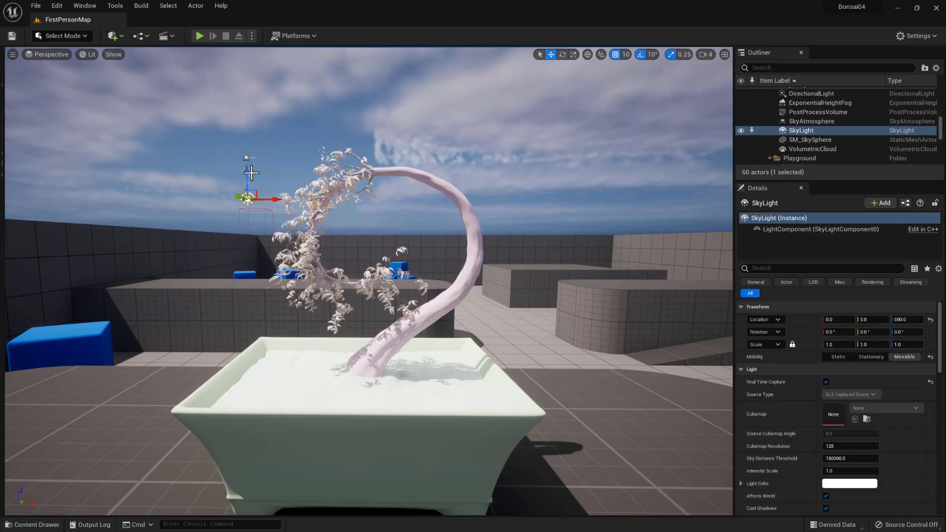
{"action": "left_click", "coordinate": [249, 154]}
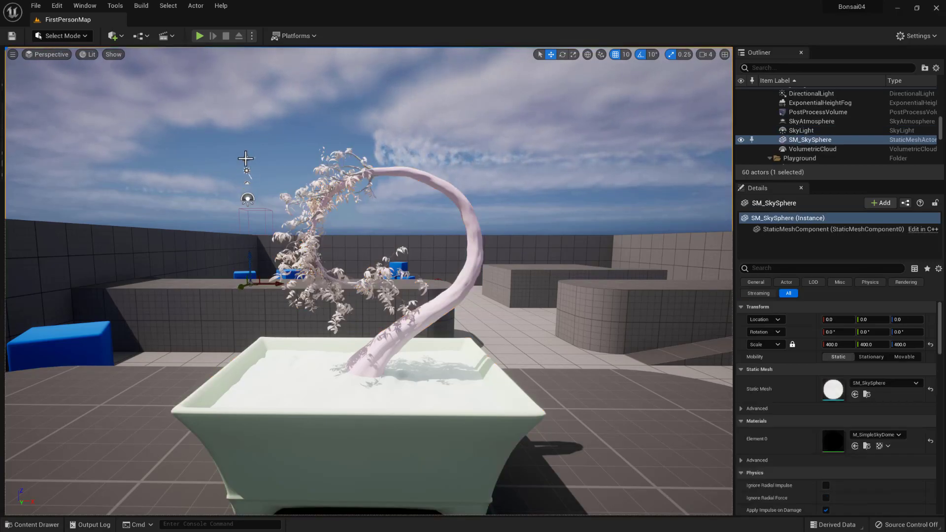
{"action": "left_click", "coordinate": [247, 158]}
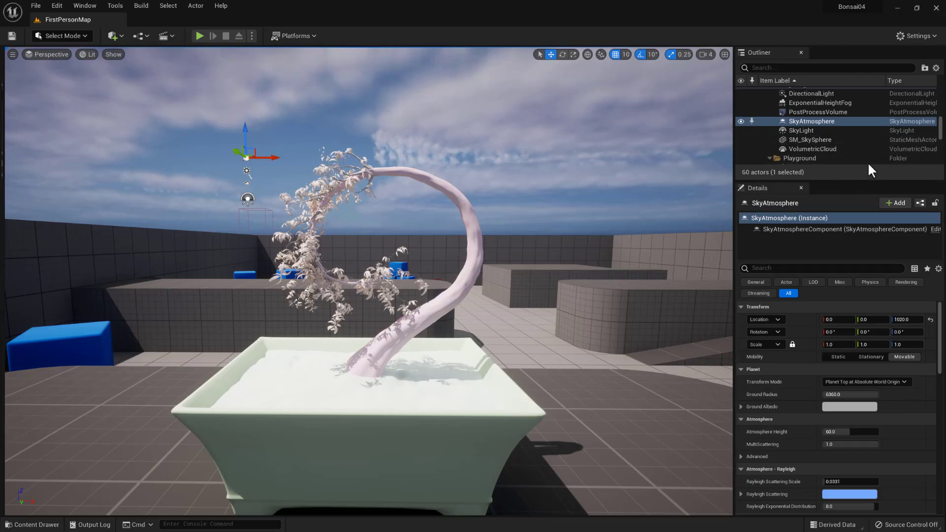
- Enlarge the Outliner and collapse all its actor folders: Block01 to Block04, Cylinder, Lighting, Playground and SimulatedCubes
{"action": "left_click_drag", "start_coordinate": [842, 180], "coordinate": [836, 369]}
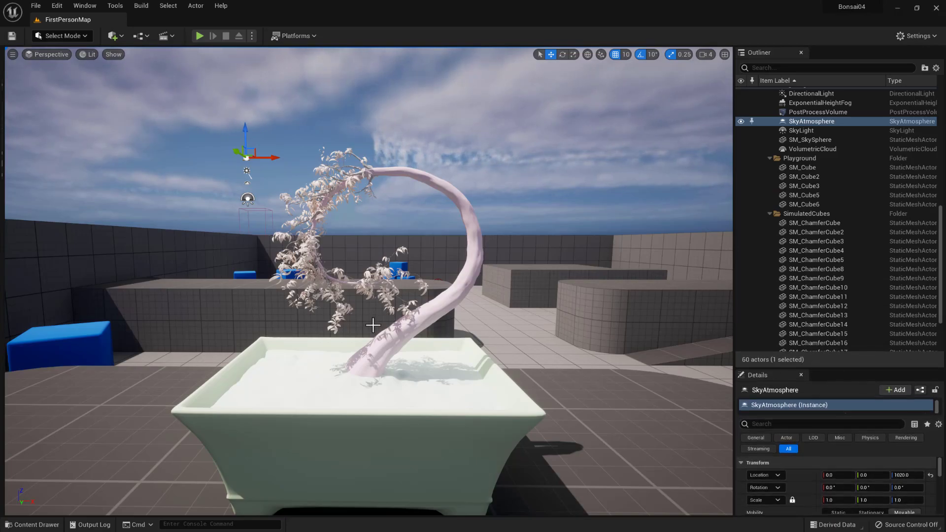
{"action": "left_click", "coordinate": [63, 346]}
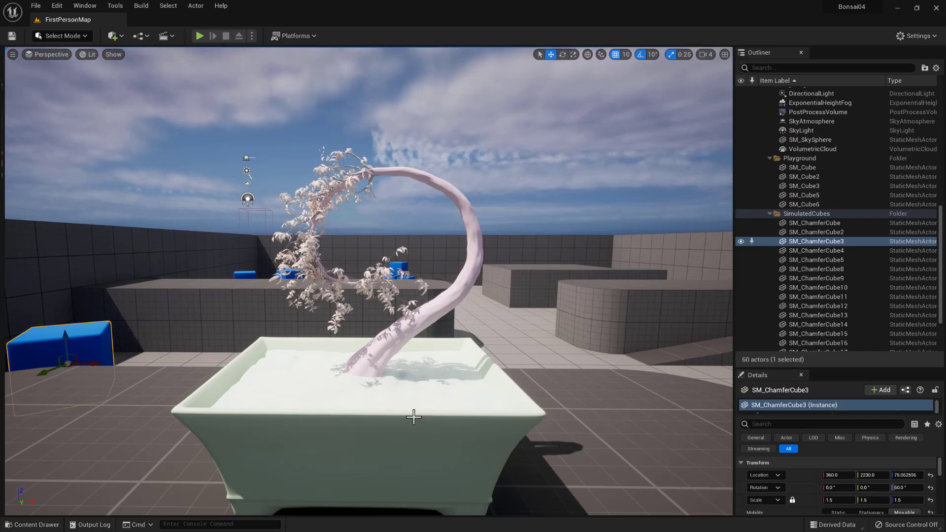
{"action": "scroll", "coordinate": [377, 433], "scroll_direction": "down", "scroll_amount": 3}
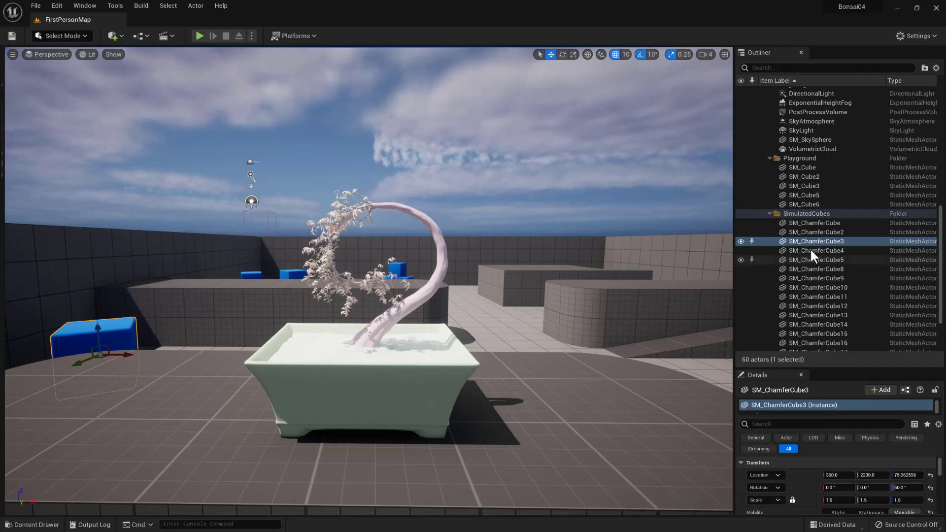
{"action": "left_click", "coordinate": [769, 213]}
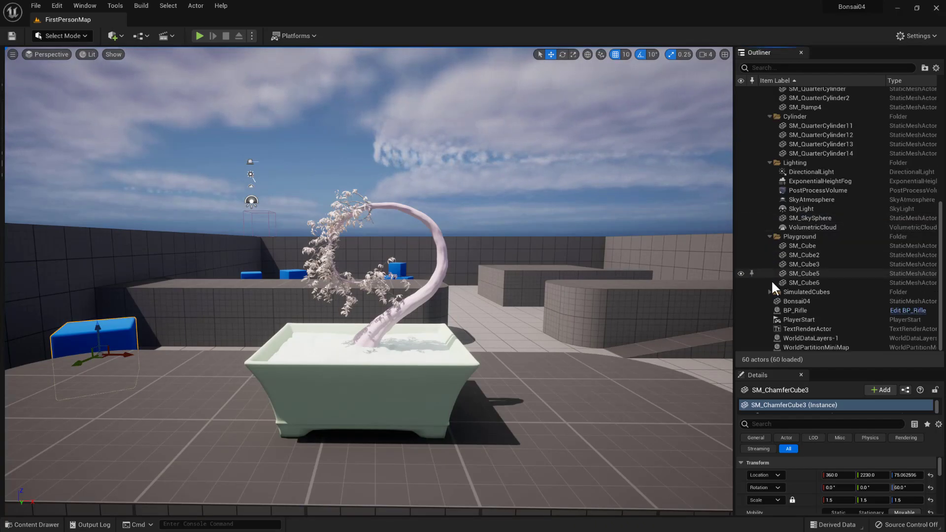
{"action": "left_click", "coordinate": [769, 236]}
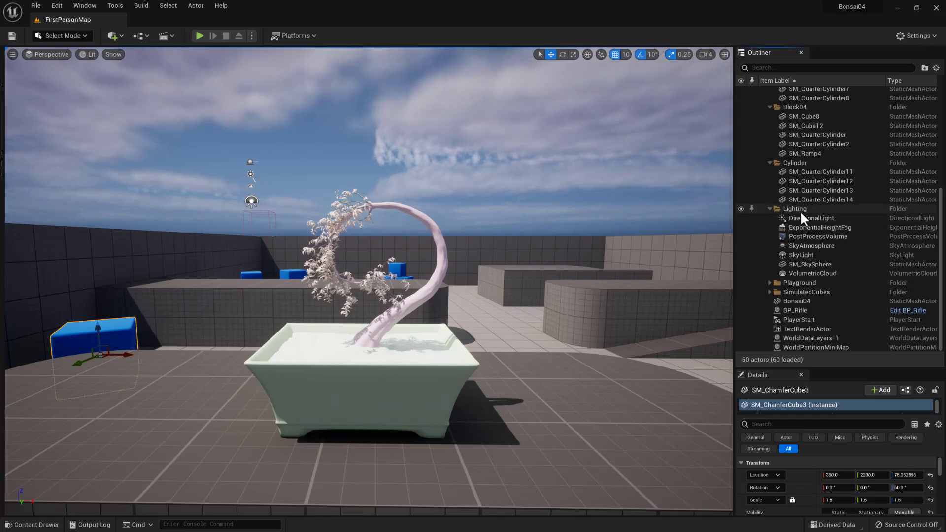
{"action": "left_click", "coordinate": [769, 208]}
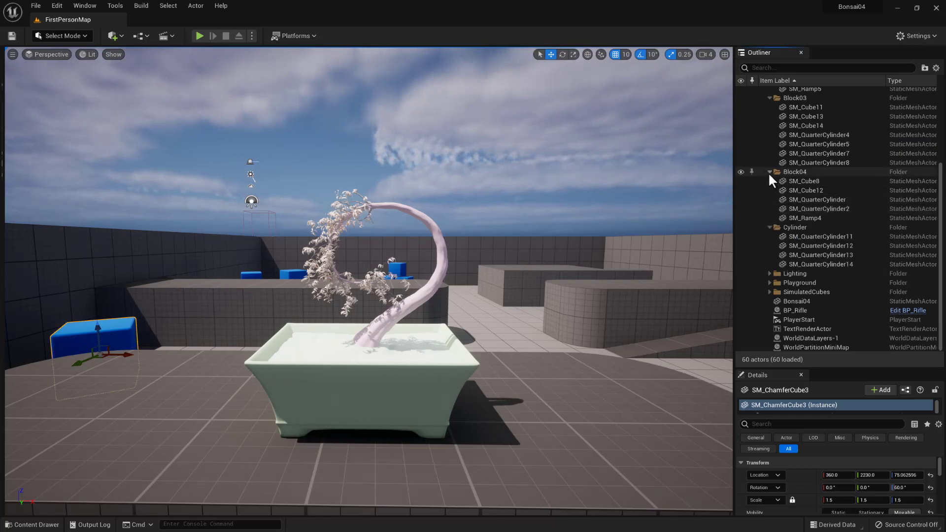
{"action": "left_click", "coordinate": [769, 172]}
{"action": "left_click", "coordinate": [768, 144]}
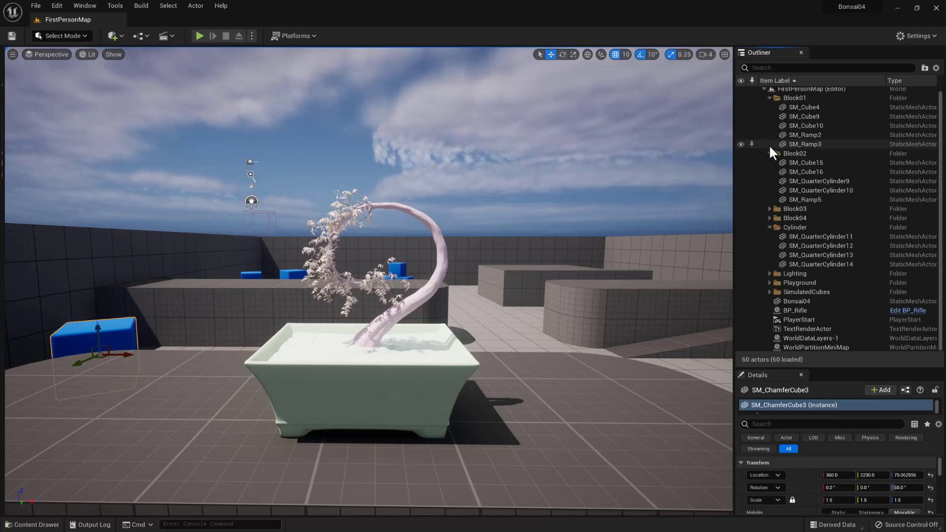
{"action": "left_click", "coordinate": [769, 98]}
{"action": "left_click", "coordinate": [770, 109]}
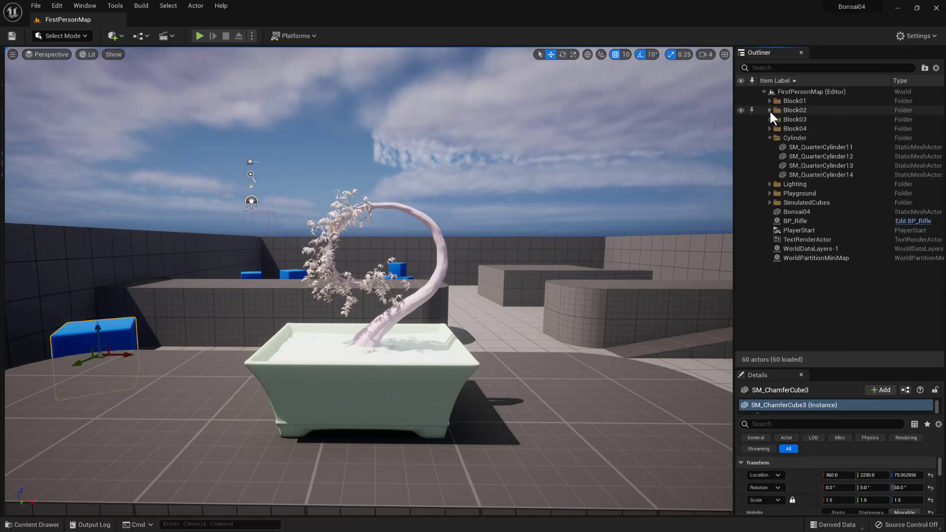
{"action": "left_click", "coordinate": [769, 138]}
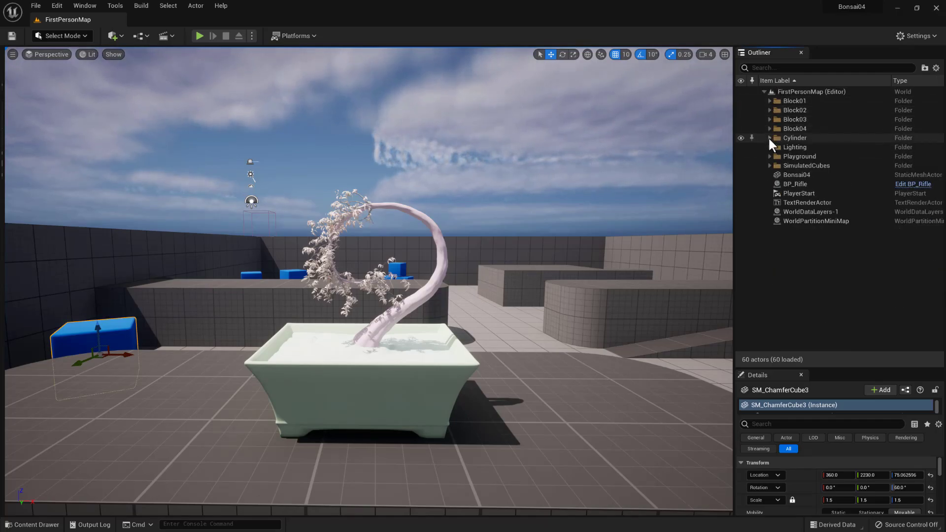
- Locate Bonsai04, BP_Rifle and PlayerStart in the level by selecting each in turn, then reselect Bonsai04
{"action": "left_click", "coordinate": [802, 175]}
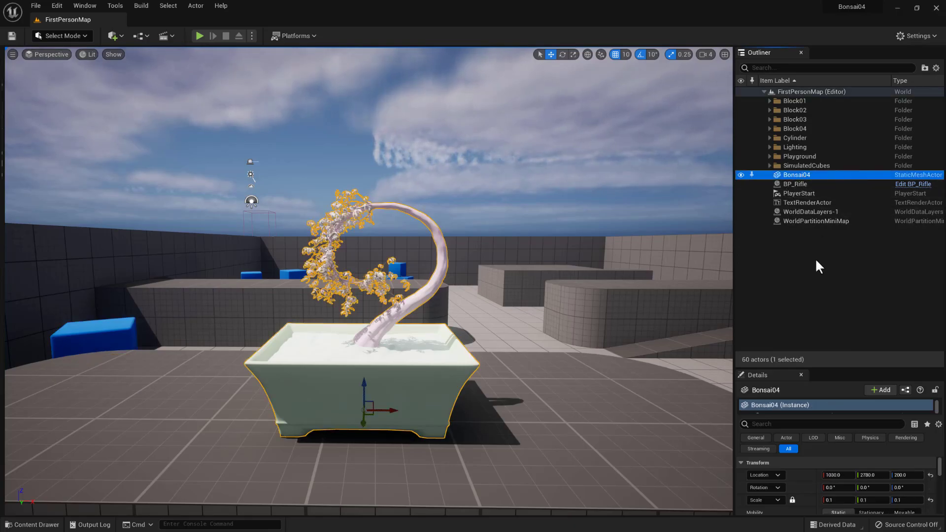
{"action": "left_click", "coordinate": [799, 185]}
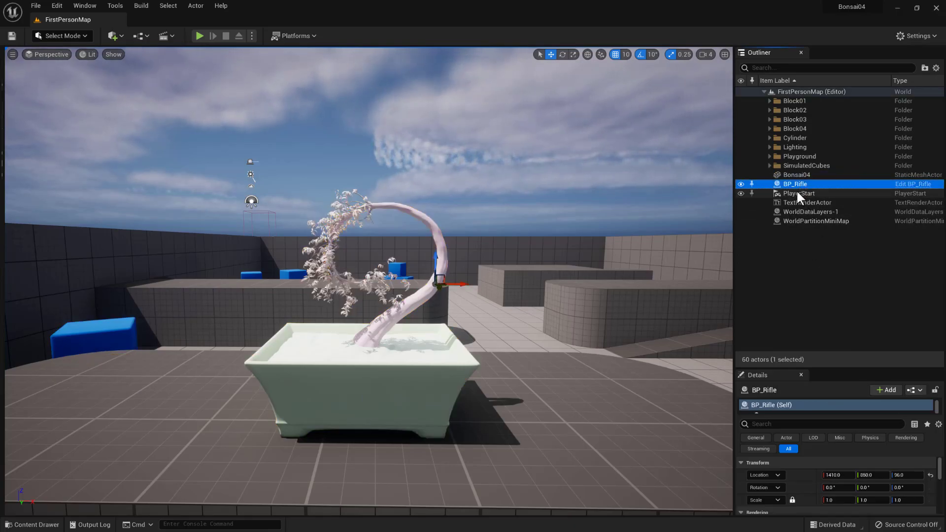
{"action": "left_click", "coordinate": [794, 196]}
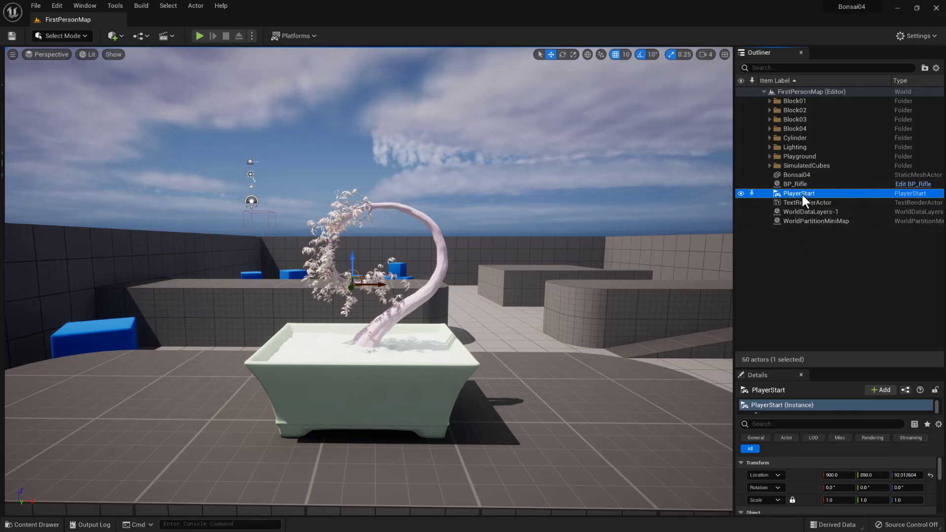
{"action": "left_click", "coordinate": [796, 175]}
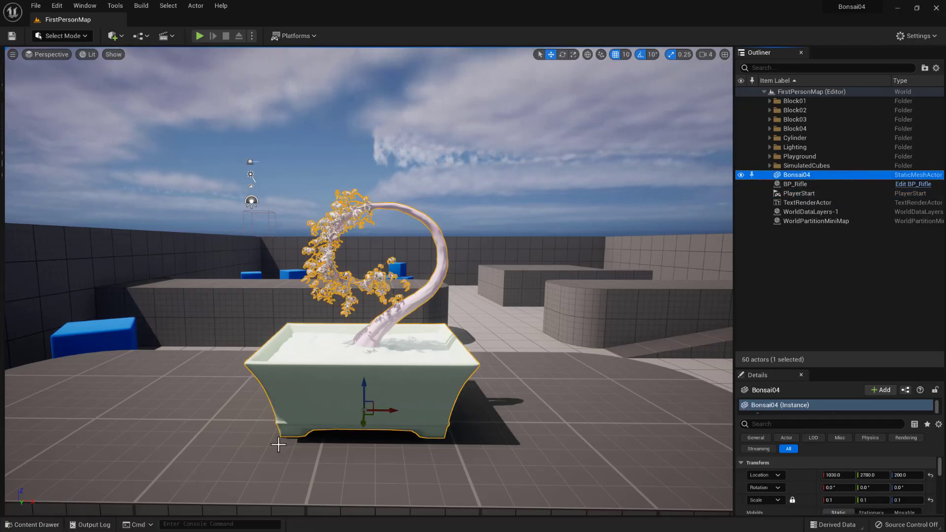
- Enlarge the Details area for Bonsai04, review its transform and material slots, and open the m_trunk material for editing
{"action": "left_click_drag", "start_coordinate": [830, 367], "coordinate": [832, 170]}
{"action": "scroll", "coordinate": [864, 394], "scroll_direction": "down", "scroll_amount": 3}
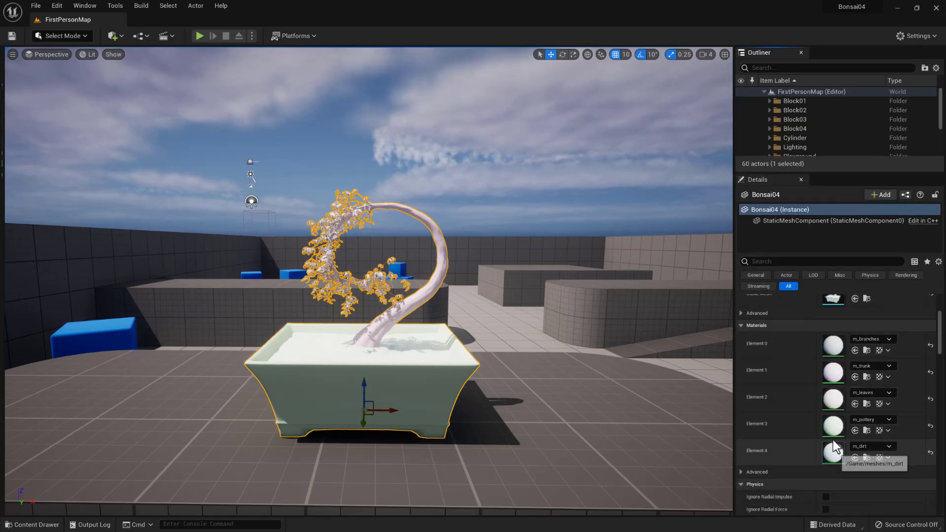
{"action": "scroll", "coordinate": [843, 367], "scroll_direction": "up", "scroll_amount": 3}
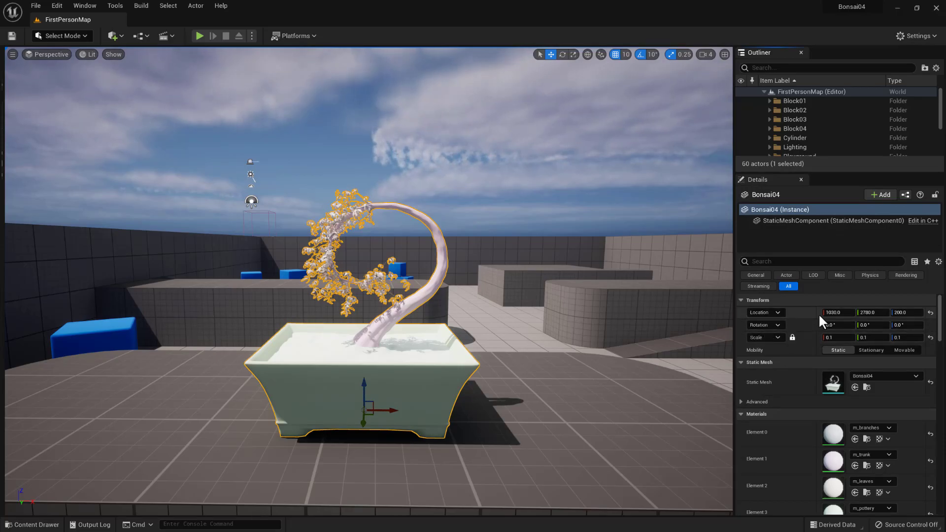
{"action": "left_click", "coordinate": [835, 313]}
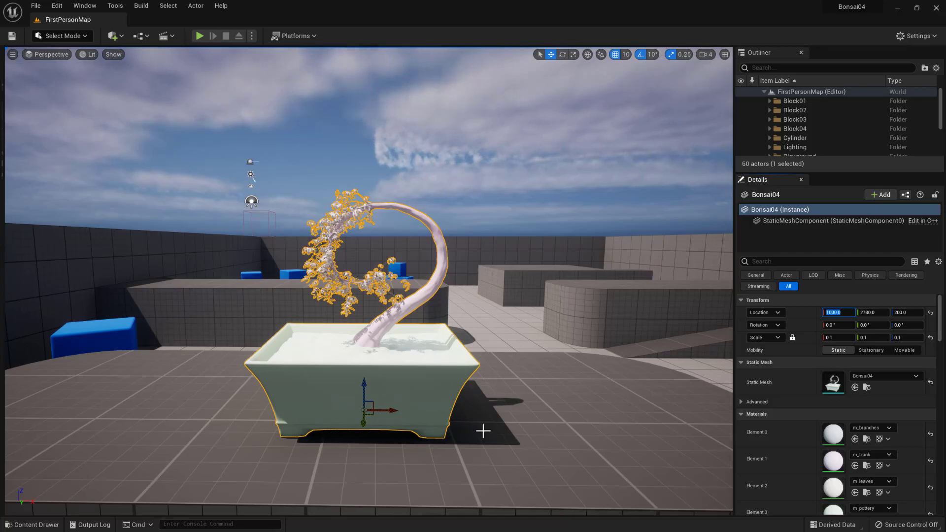
{"action": "scroll", "coordinate": [860, 458], "scroll_direction": "down", "scroll_amount": 4}
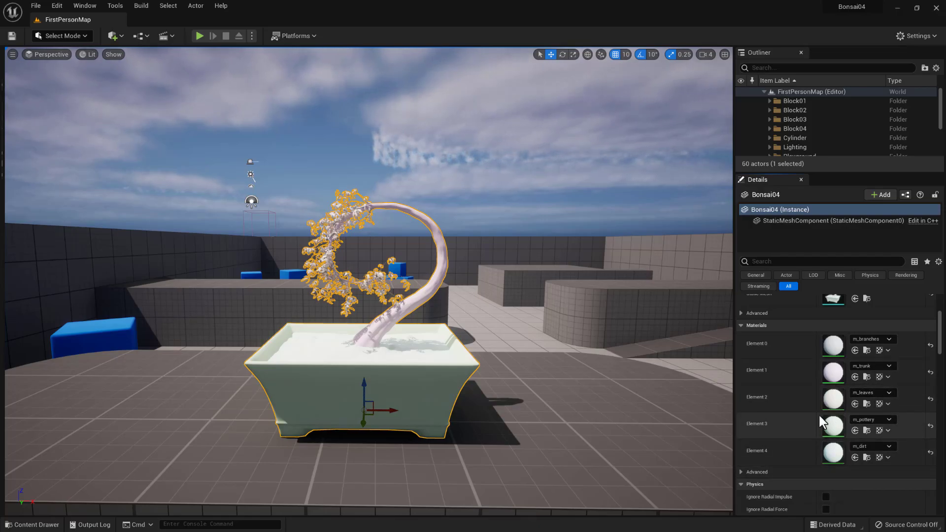
{"action": "double_click", "coordinate": [835, 372]}
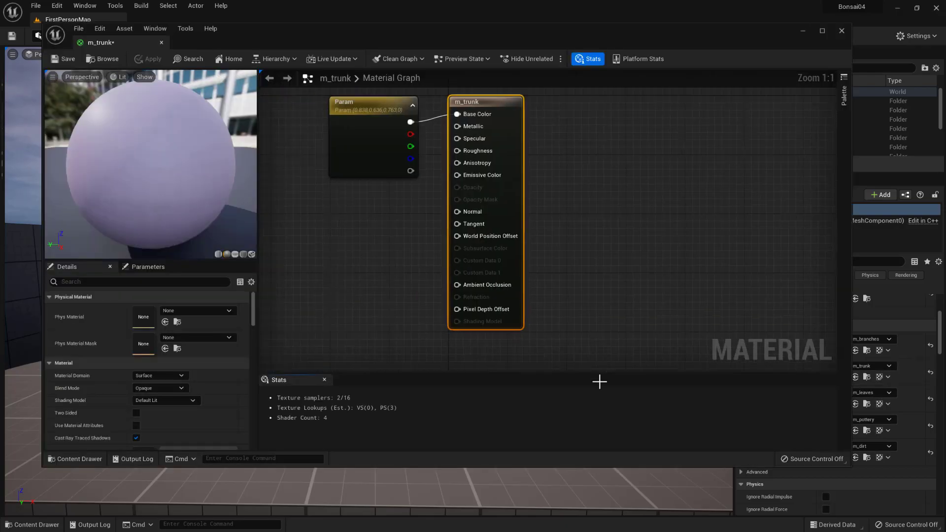
{"action": "mouse_move", "coordinate": [265, 31]}
{"action": "left_mouse_down"}
{"action": "mouse_move", "coordinate": [262, 64]}
{"action": "mouse_move", "coordinate": [283, 34]}
{"action": "left_mouse_up"}
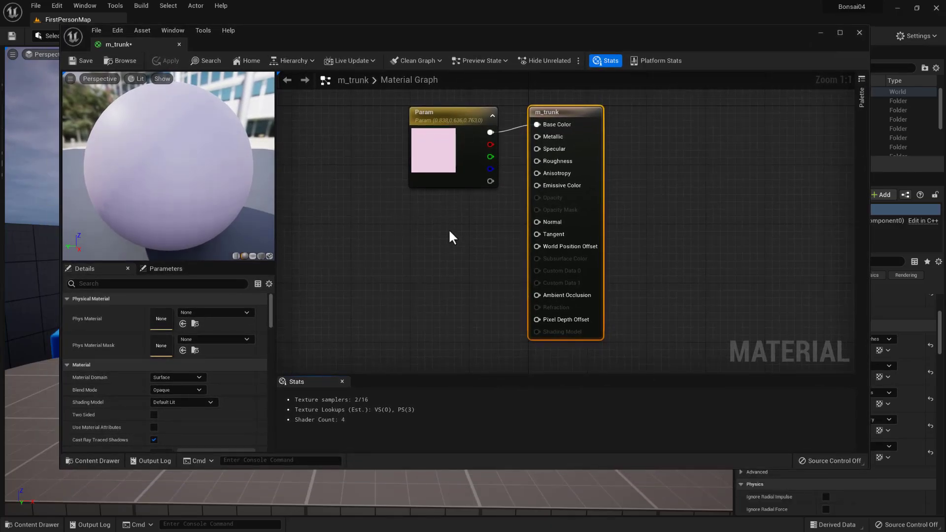
- Move the Param node away from the m_trunk output node and set its colour to a stronger pink, about 0.838, 0.315, 0.515
{"action": "right_click_drag", "start_coordinate": [459, 243], "coordinate": [486, 305]}
{"action": "left_click_drag", "start_coordinate": [482, 182], "coordinate": [413, 141]}
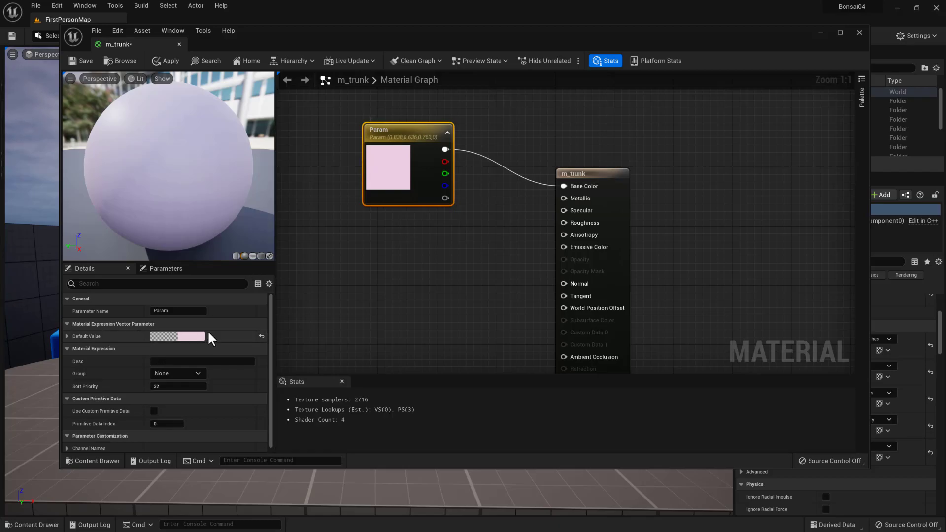
{"action": "double_click", "coordinate": [385, 168]}
{"action": "mouse_move", "coordinate": [418, 291]}
{"action": "left_mouse_down"}
{"action": "mouse_move", "coordinate": [436, 262]}
{"action": "mouse_move", "coordinate": [419, 268]}
{"action": "mouse_move", "coordinate": [435, 223]}
{"action": "mouse_move", "coordinate": [465, 237]}
{"action": "left_mouse_up"}
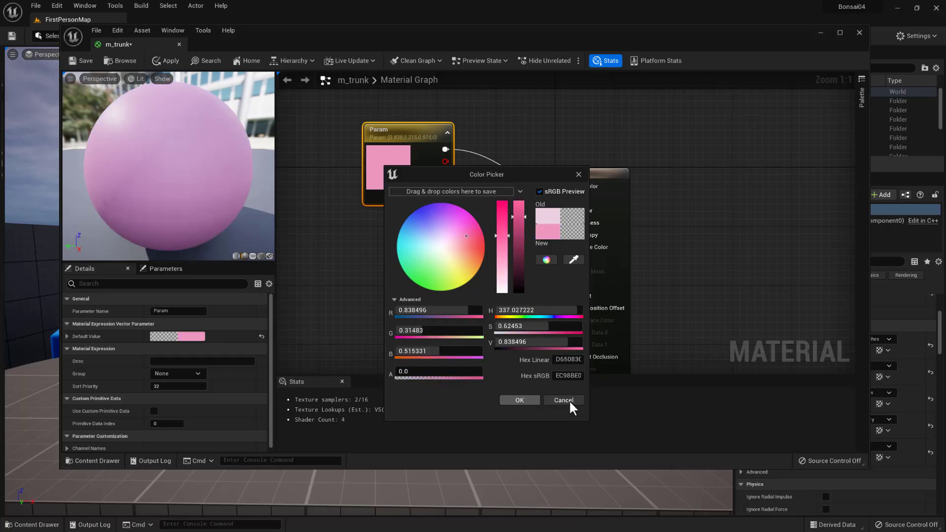
{"action": "left_click", "coordinate": [519, 399]}
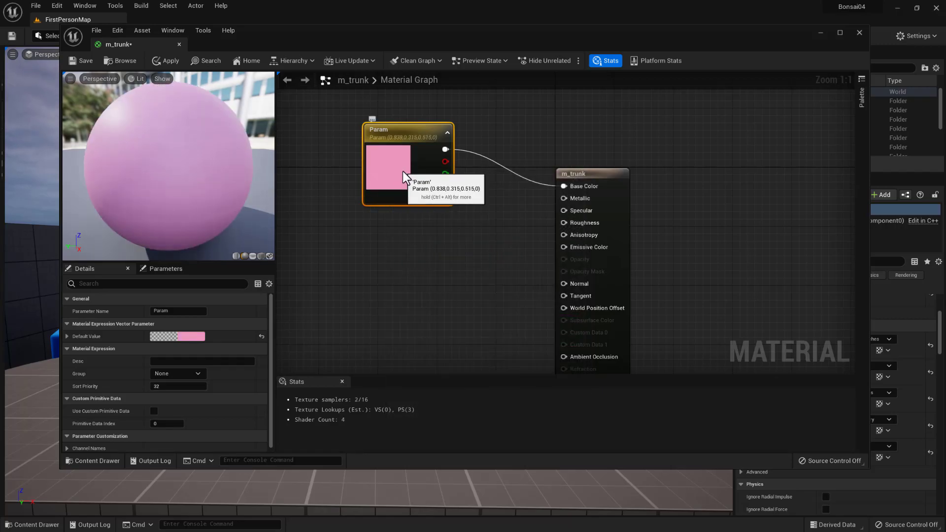
- Replace the Param node in m_trunk with a Texture Sample node whose RGB output feeds Base Color
{"action": "key", "text": "Delete"}
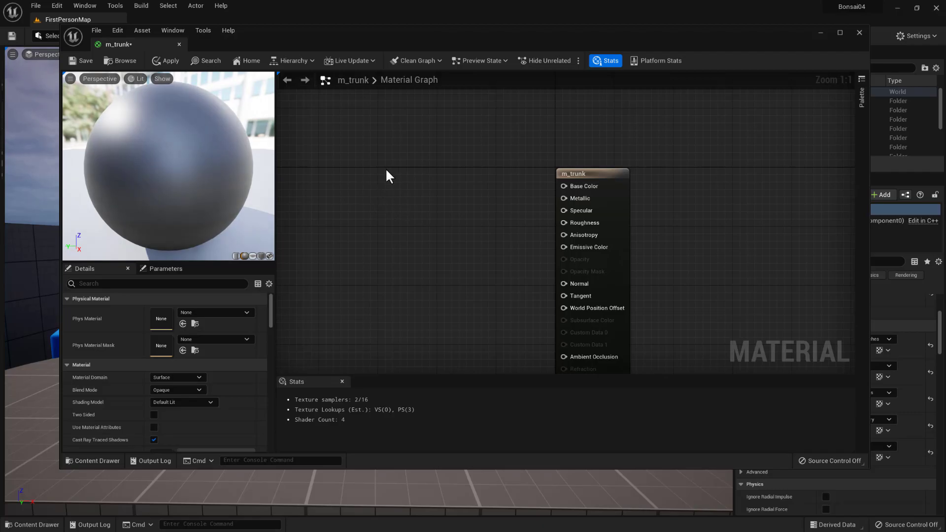
{"action": "left_click", "coordinate": [403, 176]}
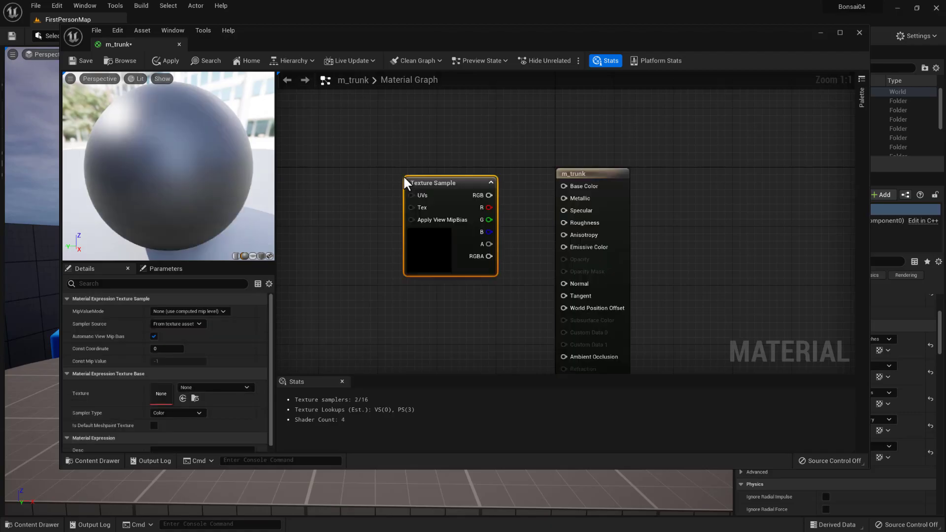
{"action": "left_click_drag", "start_coordinate": [449, 188], "coordinate": [418, 164]}
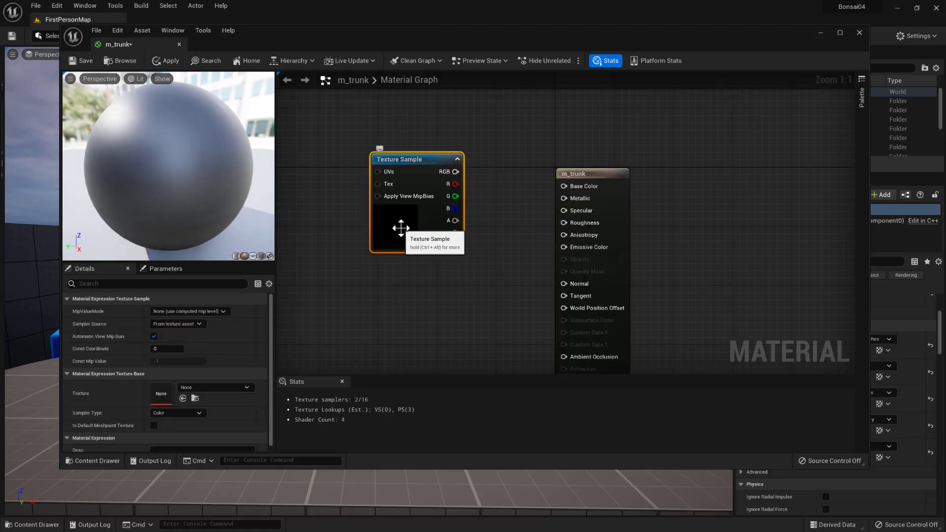
{"action": "left_click_drag", "start_coordinate": [453, 171], "coordinate": [563, 185]}
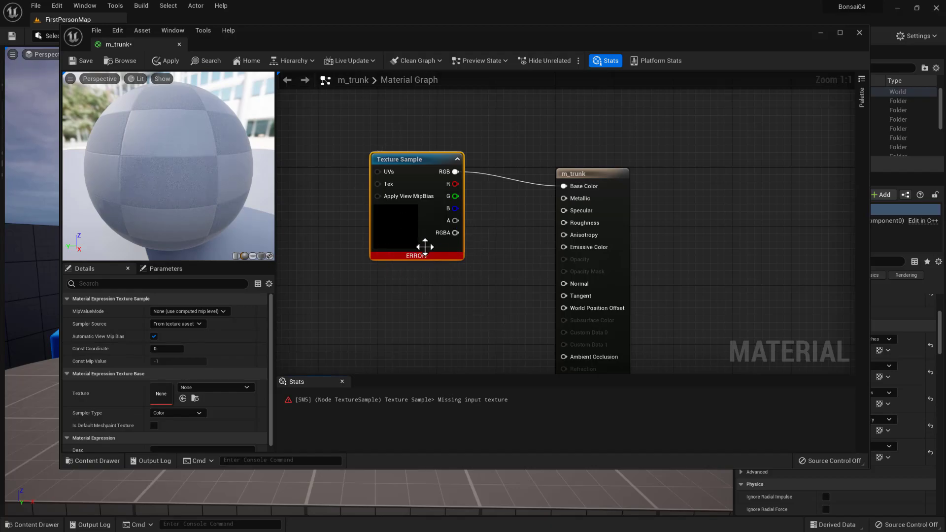
{"action": "left_click_drag", "start_coordinate": [413, 166], "coordinate": [405, 122]}
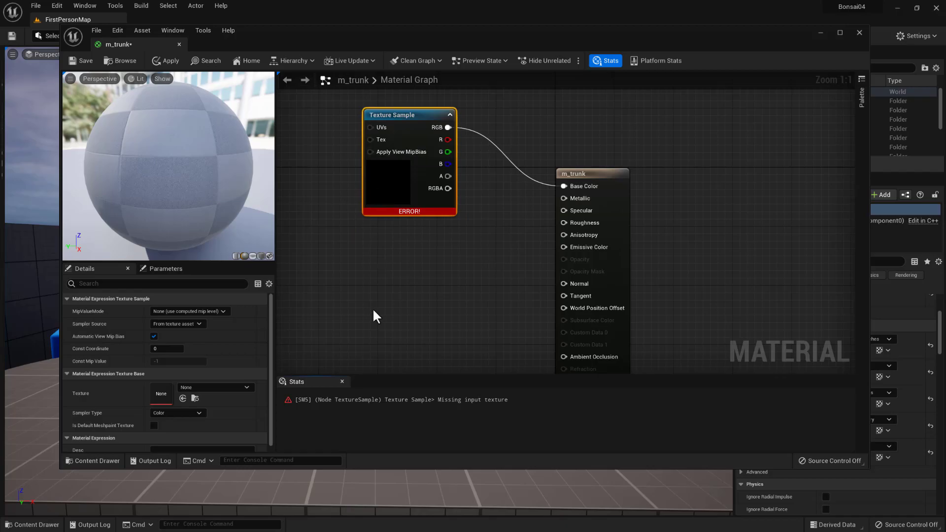
{"action": "right_click", "coordinate": [375, 277]}
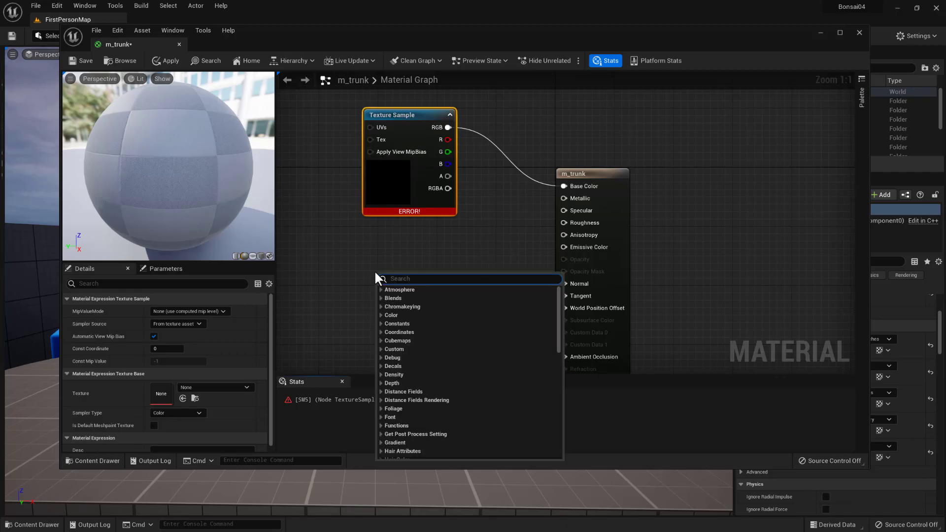
{"action": "type", "text": "text"}
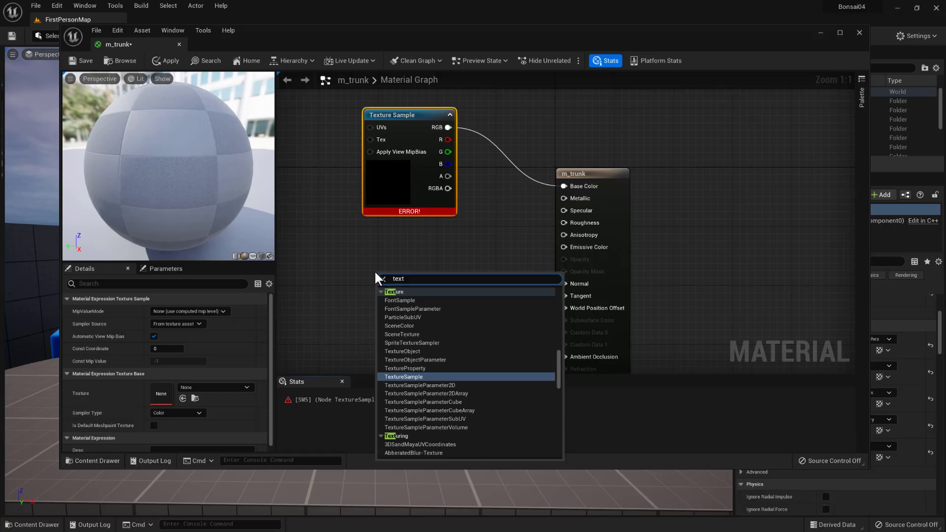
{"action": "left_click", "coordinate": [406, 379]}
{"action": "left_click_drag", "start_coordinate": [412, 275], "coordinate": [407, 244]}
{"action": "left_click", "coordinate": [409, 117]}
{"action": "left_click", "coordinate": [408, 259]}
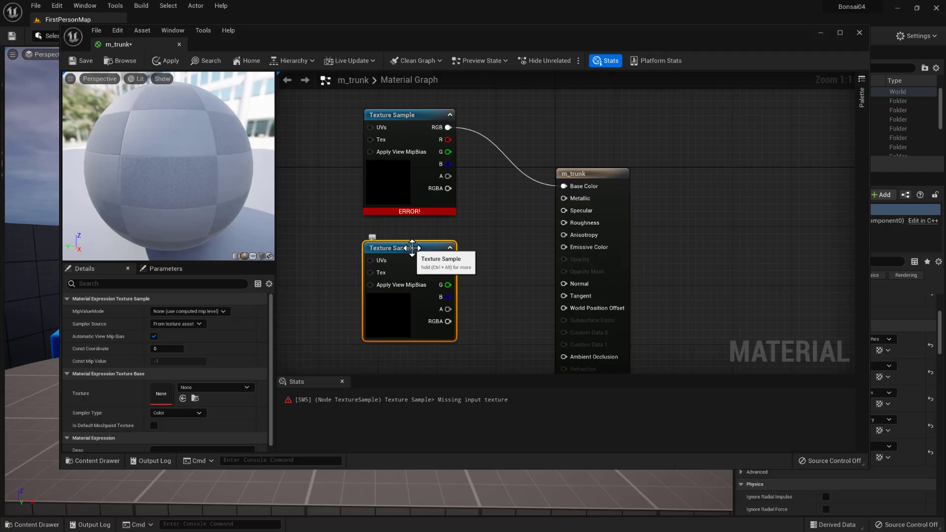
{"action": "key", "text": "Delete"}
- Duplicate the Texture Sample node and place the copy directly below the original
{"action": "left_click", "coordinate": [404, 118]}
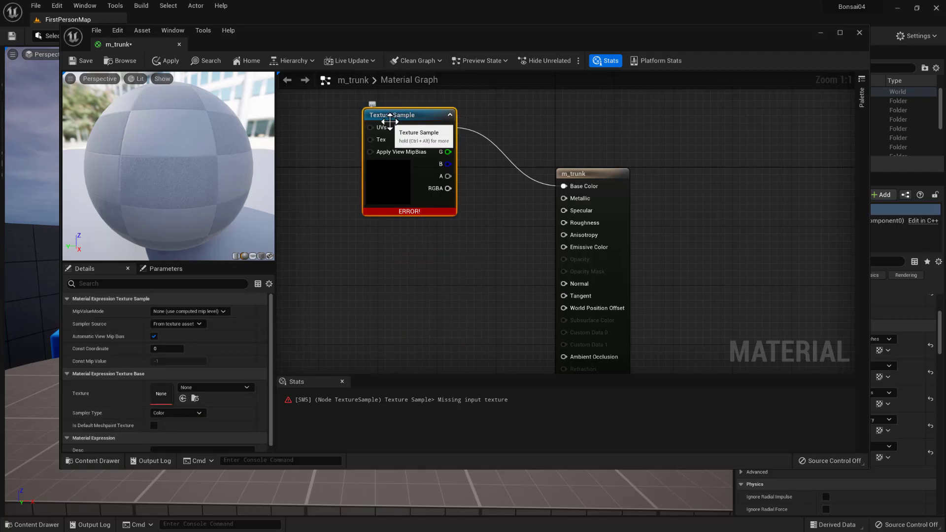
{"action": "key", "text": "ctrl+d"}
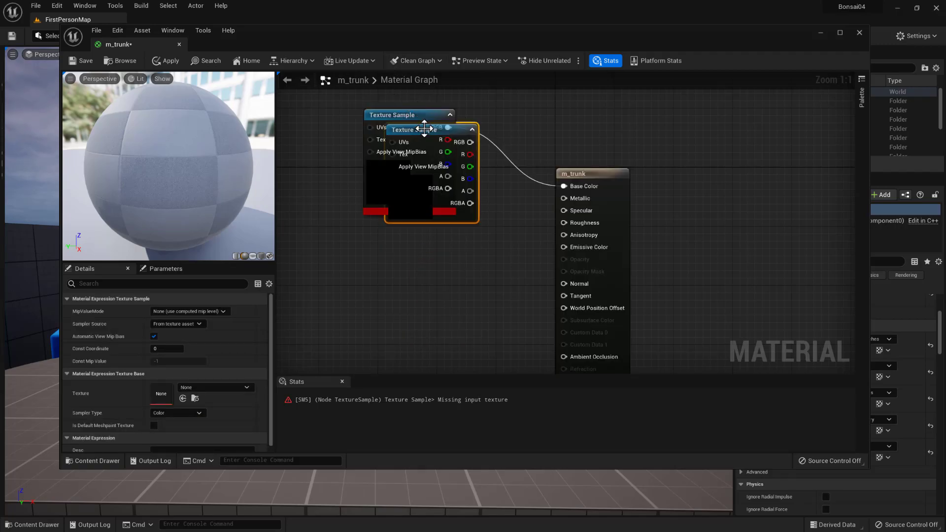
{"action": "left_click_drag", "start_coordinate": [409, 179], "coordinate": [389, 282]}
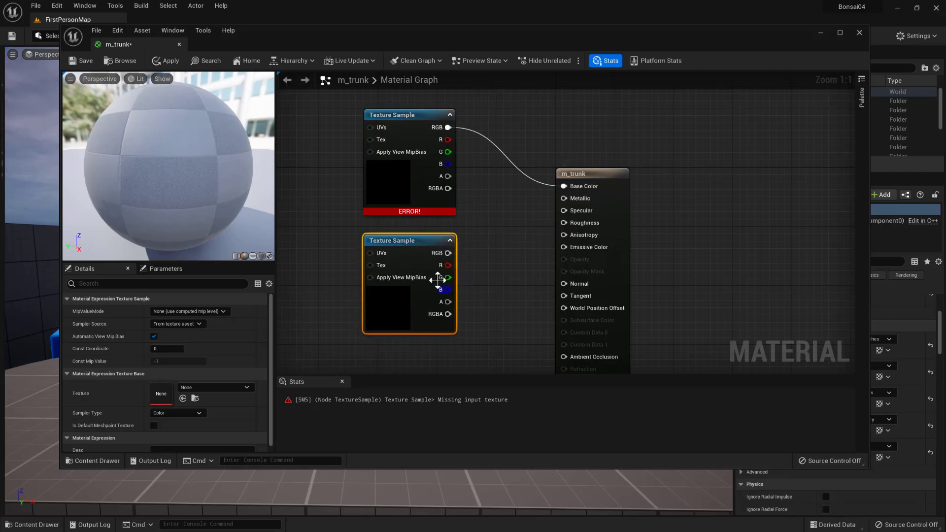
- Start an import into the Content/textures folder and browse to the tex folder of the Bonsai04 project on disk
{"action": "left_click", "coordinate": [387, 117]}
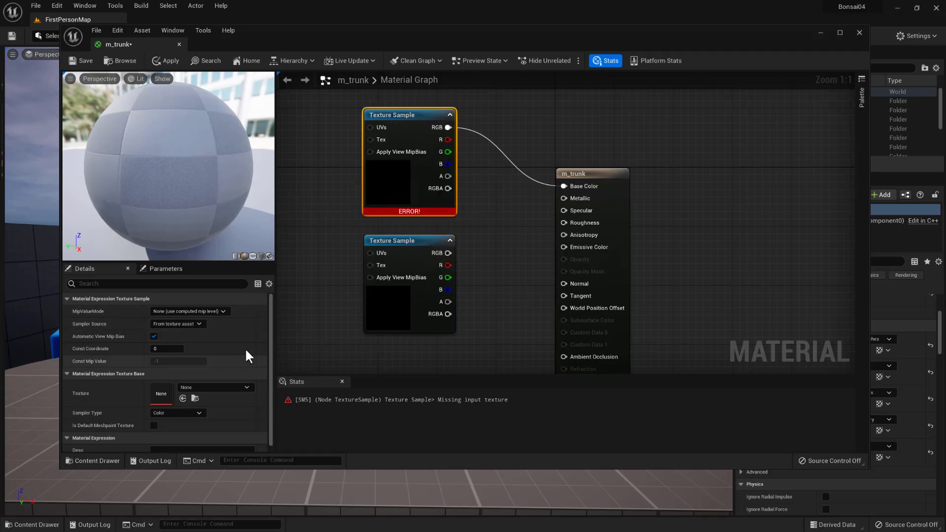
{"action": "left_click", "coordinate": [93, 461]}
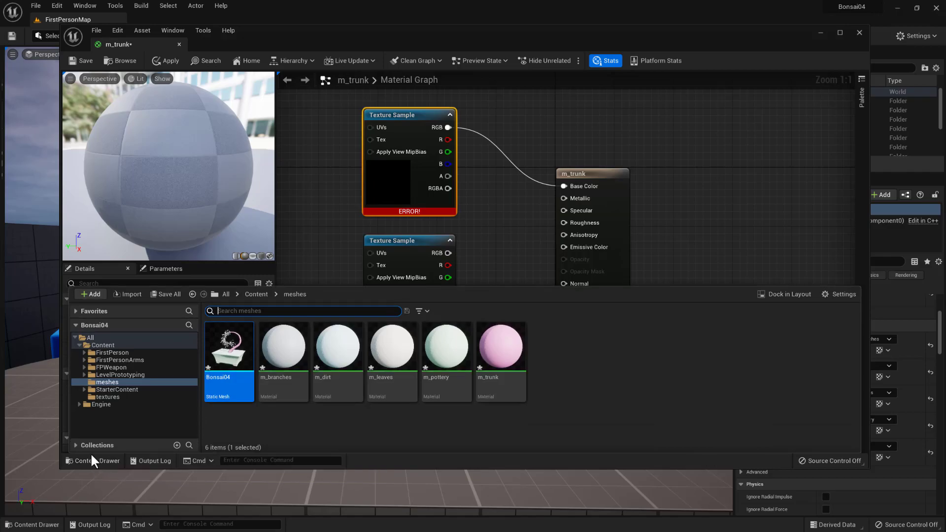
{"action": "left_click", "coordinate": [103, 346]}
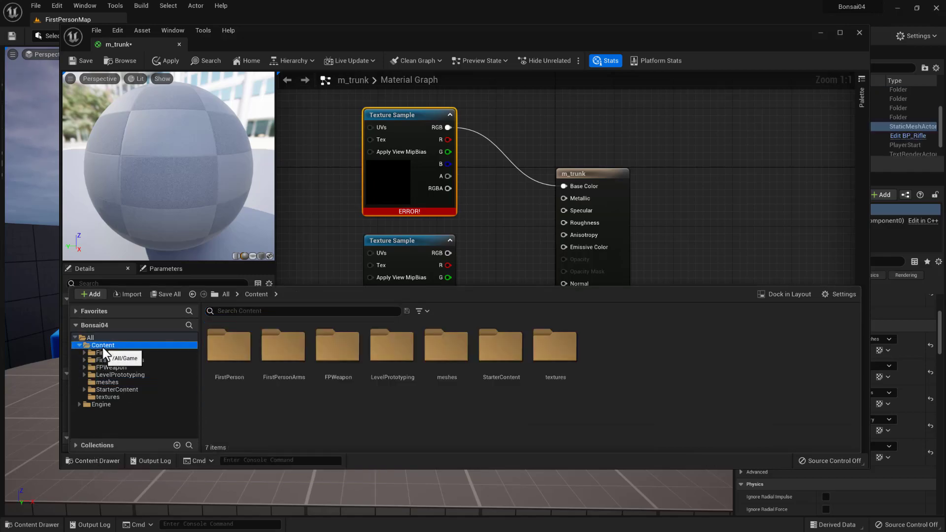
{"action": "double_click", "coordinate": [555, 347]}
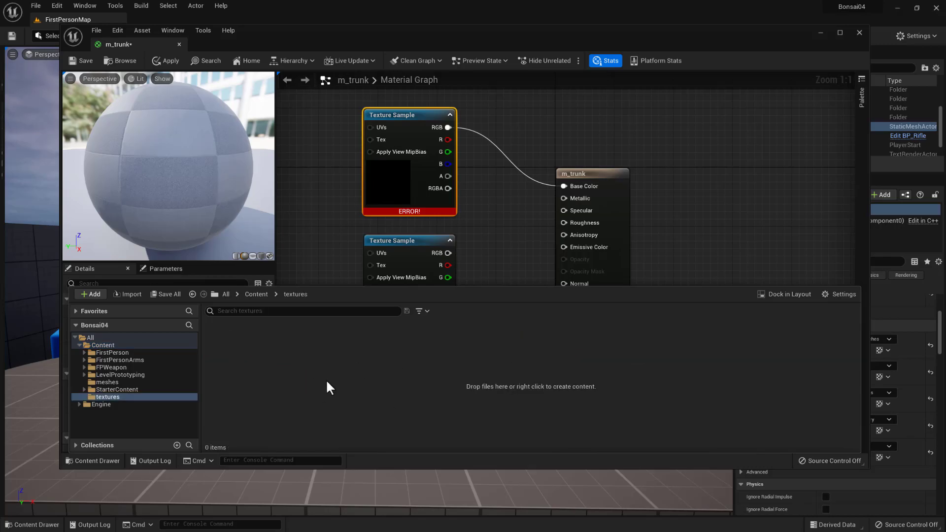
{"action": "left_click", "coordinate": [129, 294]}
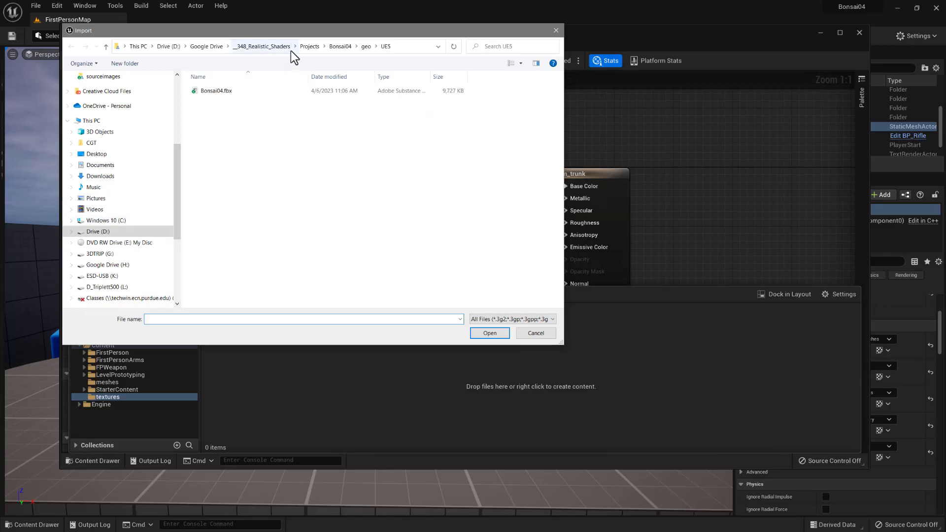
{"action": "left_click", "coordinate": [340, 47]}
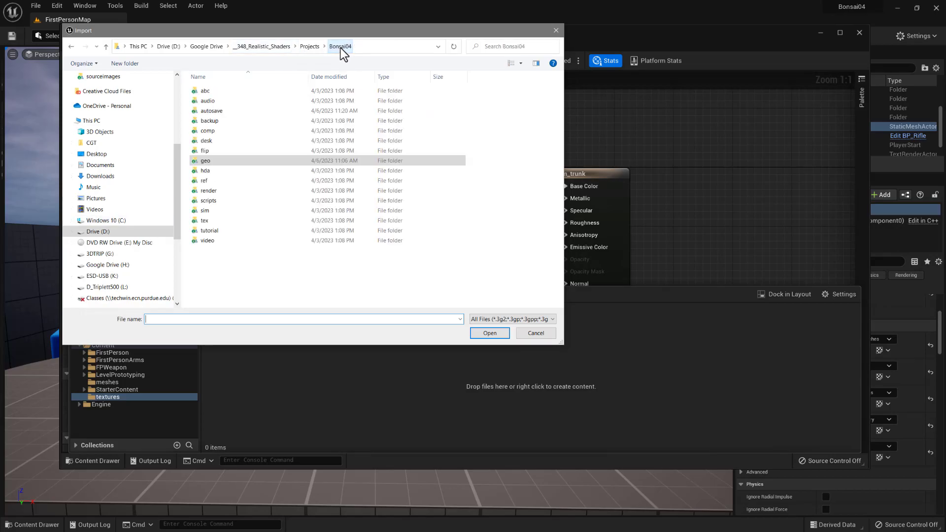
{"action": "double_click", "coordinate": [206, 220]}
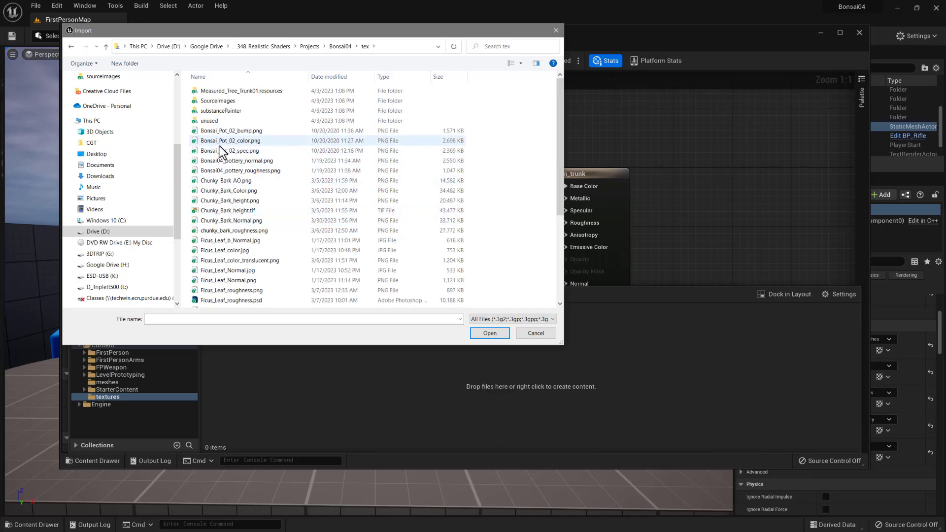
{"action": "scroll", "coordinate": [261, 244], "scroll_direction": "down", "scroll_amount": 5}
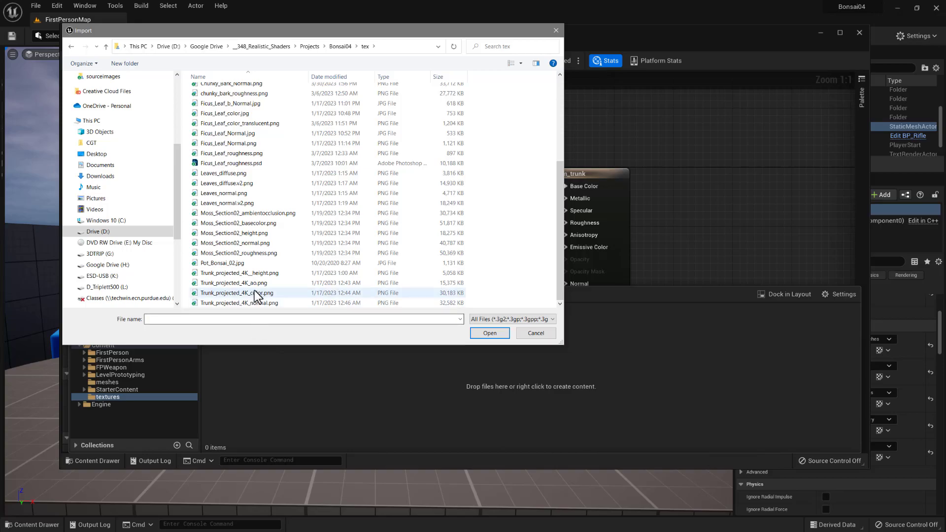
{"action": "scroll", "coordinate": [253, 298], "scroll_direction": "up", "scroll_amount": 5}
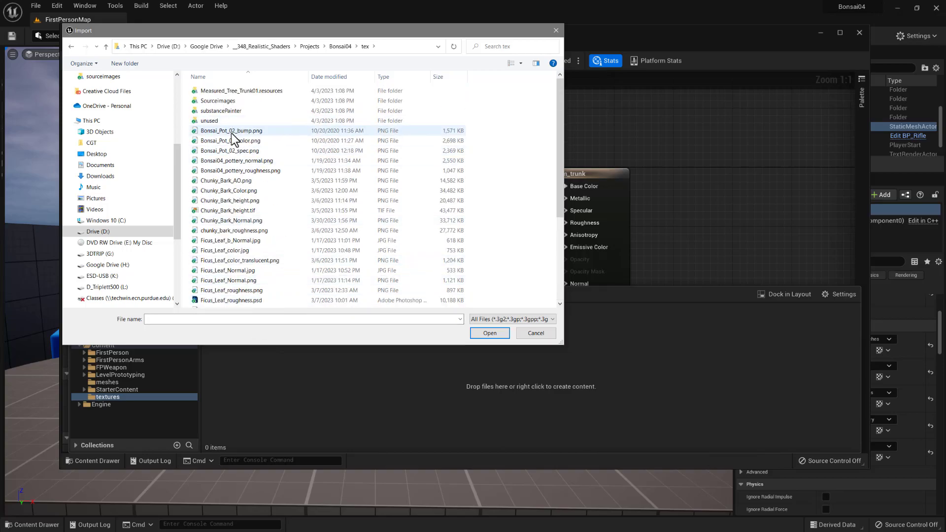
- Select all Bonsai_Pot_02, Bonsai04_pottery and Chunky_Bark texture files for import, including both Chunky_Bark_height versions
{"action": "left_click", "coordinate": [231, 132]}
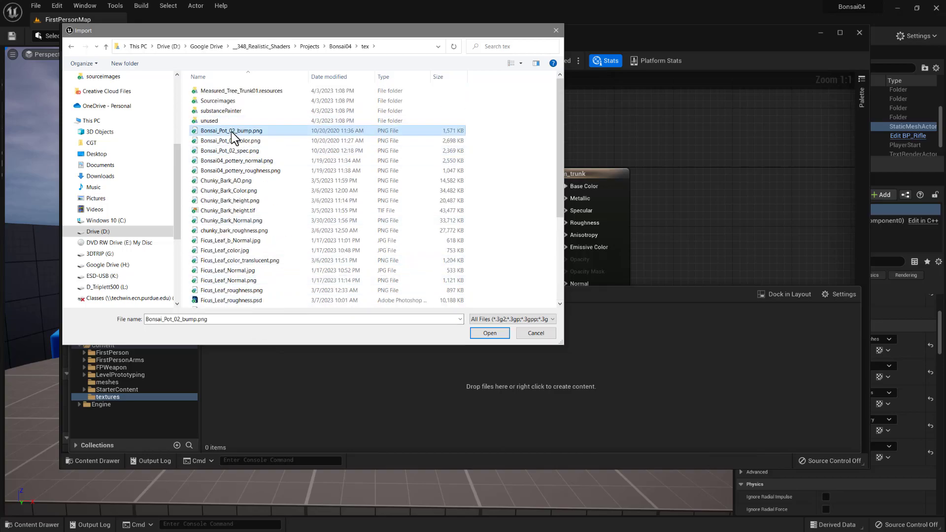
{"action": "left_click", "coordinate": [221, 173], "text": "shift"}
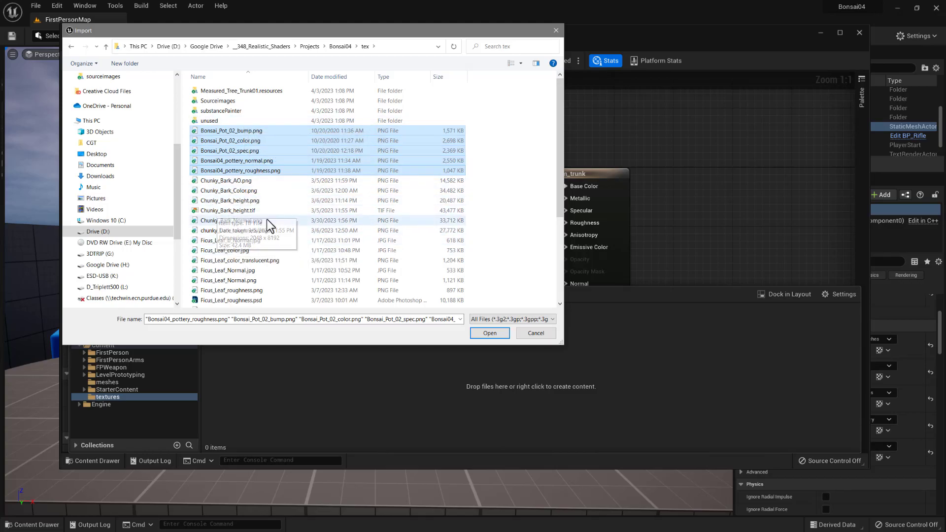
{"action": "left_click", "coordinate": [222, 181], "text": "ctrl"}
{"action": "left_click", "coordinate": [222, 192], "text": "ctrl"}
{"action": "left_click", "coordinate": [222, 202], "text": "ctrl"}
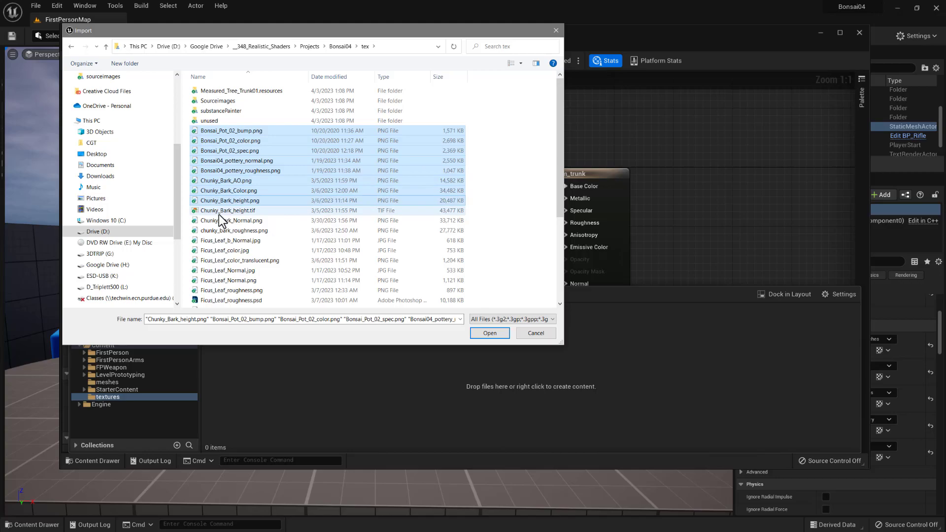
{"action": "left_click", "coordinate": [220, 210], "text": "ctrl"}
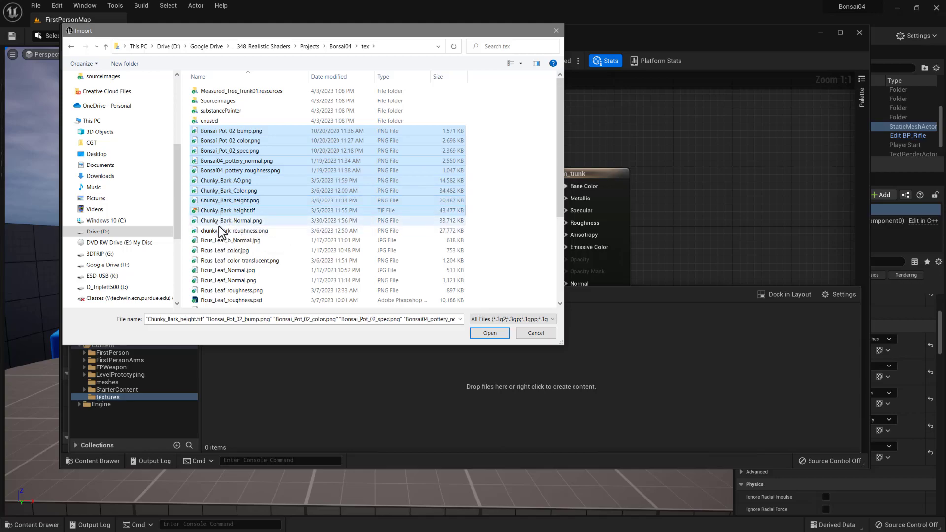
{"action": "left_click", "coordinate": [213, 221], "text": "ctrl"}
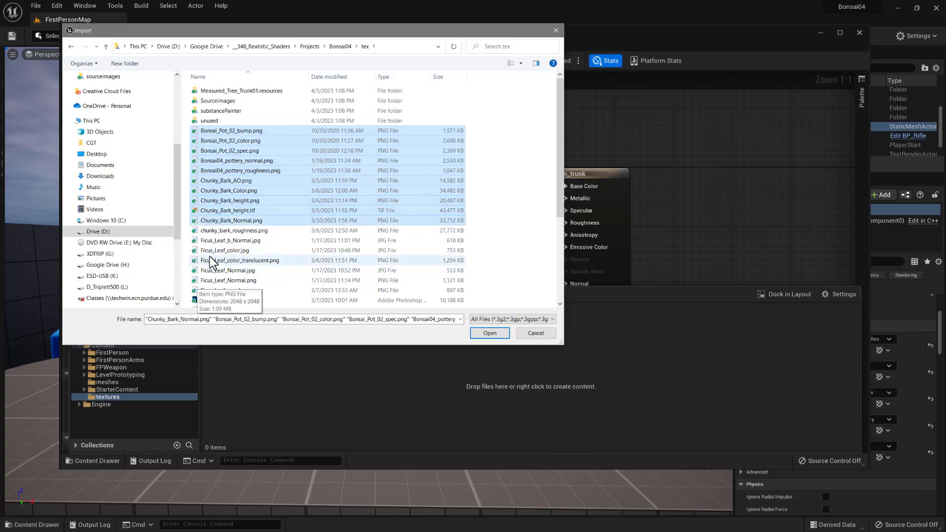
{"action": "left_click", "coordinate": [235, 232], "text": "ctrl"}
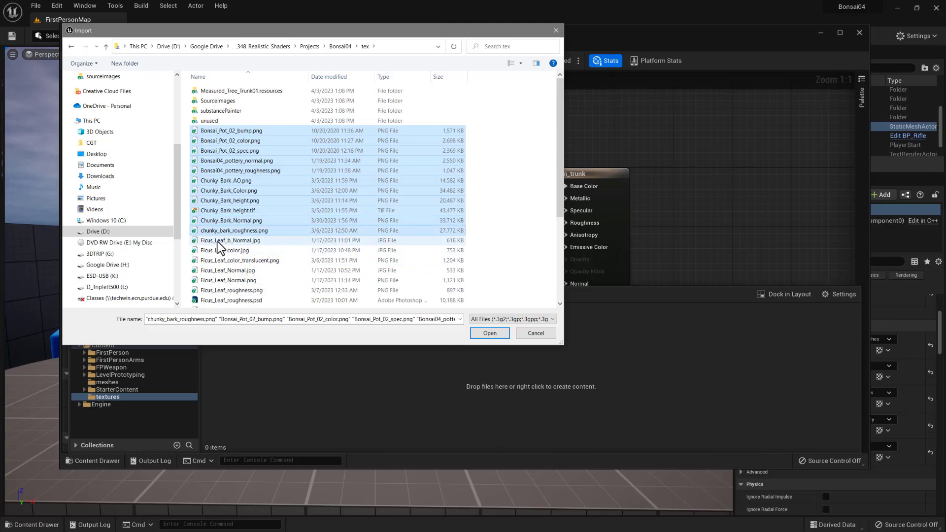
- Add Ficus_Leaf_b_Normal.jpg, Ficus_Leaf_color_translucent.png, Ficus_Leaf_Normal.png and Ficus_Leaf_roughness.png to the import selection
{"action": "left_click", "coordinate": [217, 242], "text": "ctrl"}
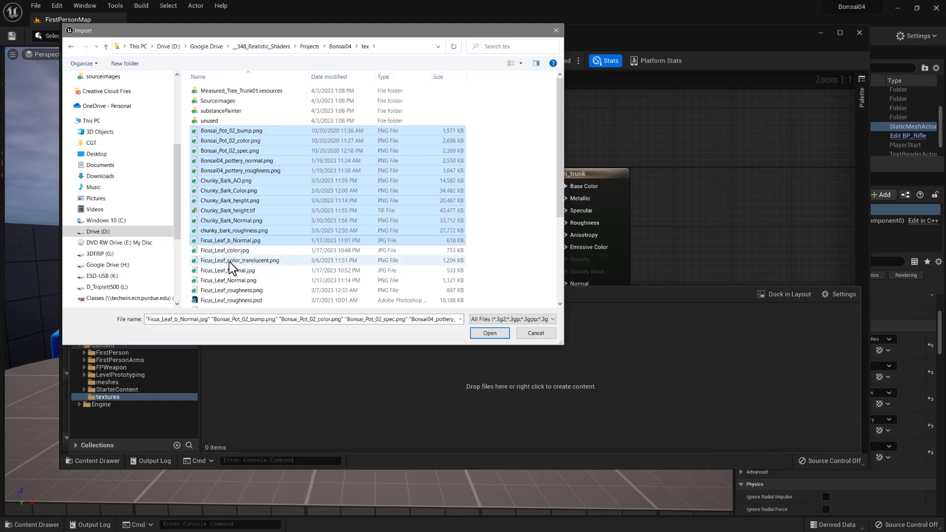
{"action": "left_click", "coordinate": [228, 261], "text": "ctrl"}
{"action": "left_click", "coordinate": [225, 271], "text": "ctrl"}
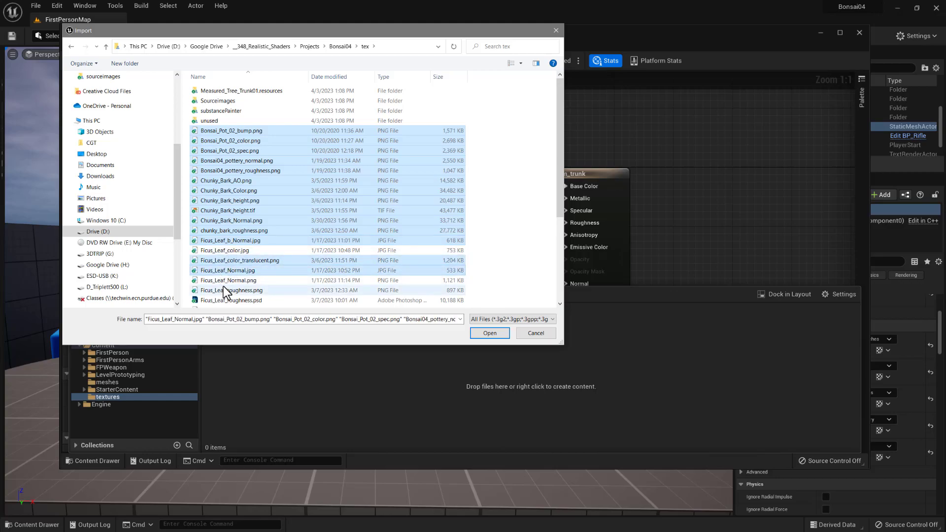
{"action": "scroll", "coordinate": [236, 276], "scroll_direction": "down", "scroll_amount": 1}
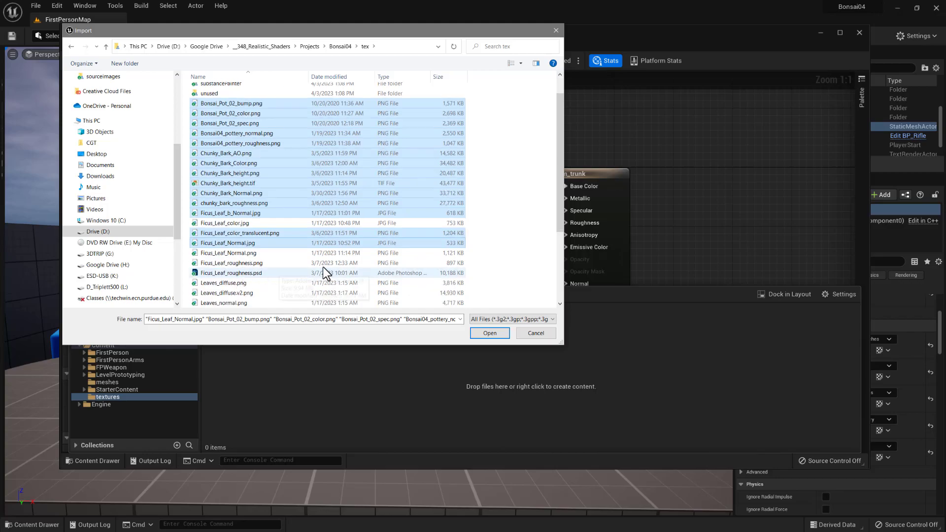
{"action": "left_click", "coordinate": [237, 244], "text": "ctrl"}
{"action": "left_click", "coordinate": [230, 254], "text": "ctrl"}
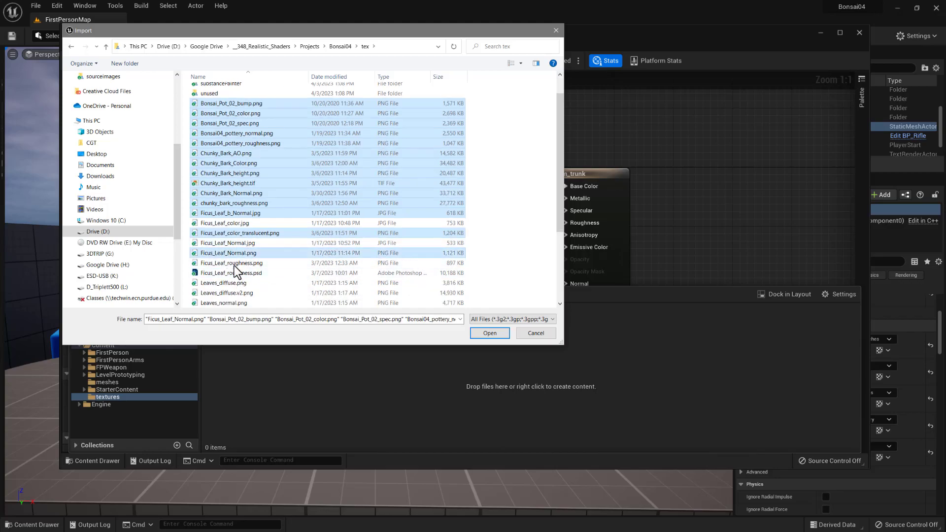
{"action": "left_click", "coordinate": [228, 263], "text": "ctrl"}
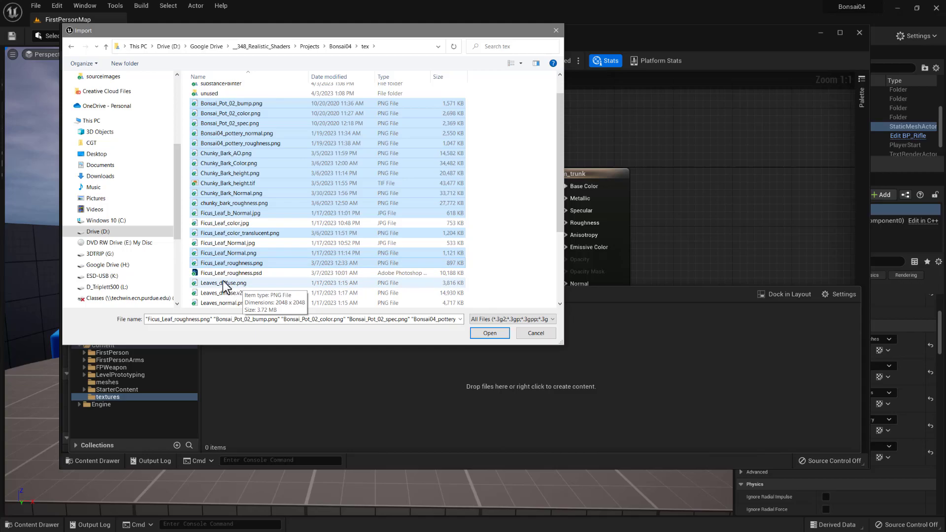
- Add the Moss_Section02 ambientocclusion, basecolor, height, normal and roughness maps to the import selection
{"action": "scroll", "coordinate": [234, 271], "scroll_direction": "down", "scroll_amount": 1}
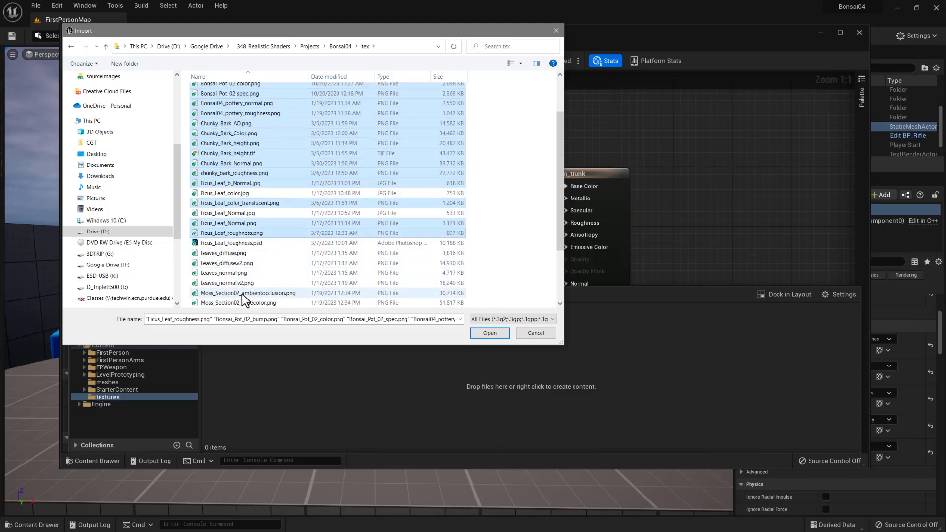
{"action": "scroll", "coordinate": [244, 308], "scroll_direction": "down", "scroll_amount": 1}
{"action": "scroll", "coordinate": [245, 303], "scroll_direction": "down", "scroll_amount": 1}
{"action": "left_click", "coordinate": [235, 235], "text": "ctrl"}
{"action": "left_click", "coordinate": [231, 243], "text": "ctrl"}
{"action": "left_click", "coordinate": [230, 253], "text": "ctrl"}
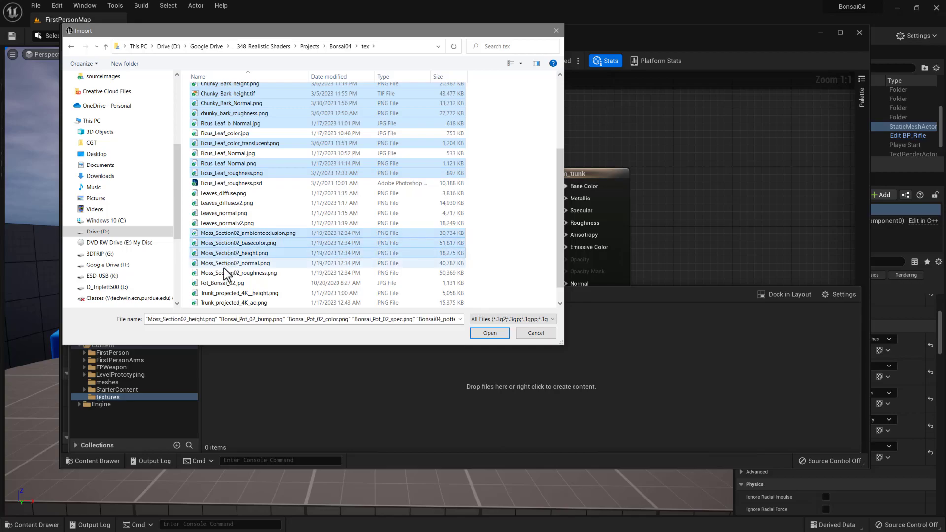
{"action": "left_click", "coordinate": [224, 263], "text": "ctrl"}
{"action": "left_click", "coordinate": [221, 274], "text": "ctrl"}
- Add the Trunk_projected_4K height, ao, color and normal maps to the selection and import all selected files
{"action": "scroll", "coordinate": [222, 278], "scroll_direction": "down", "scroll_amount": 1}
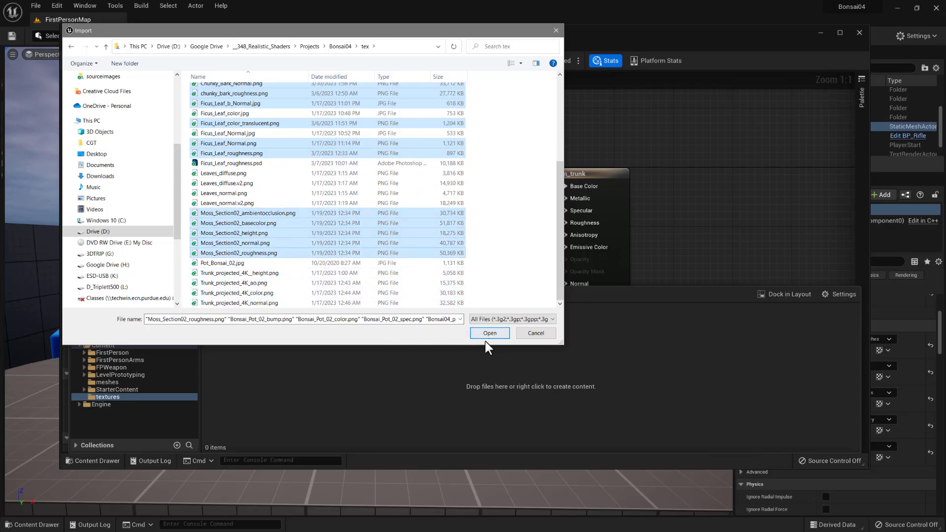
{"action": "left_click", "coordinate": [227, 273], "text": "ctrl"}
{"action": "left_click", "coordinate": [224, 283], "text": "ctrl"}
{"action": "left_click", "coordinate": [223, 302], "text": "ctrl"}
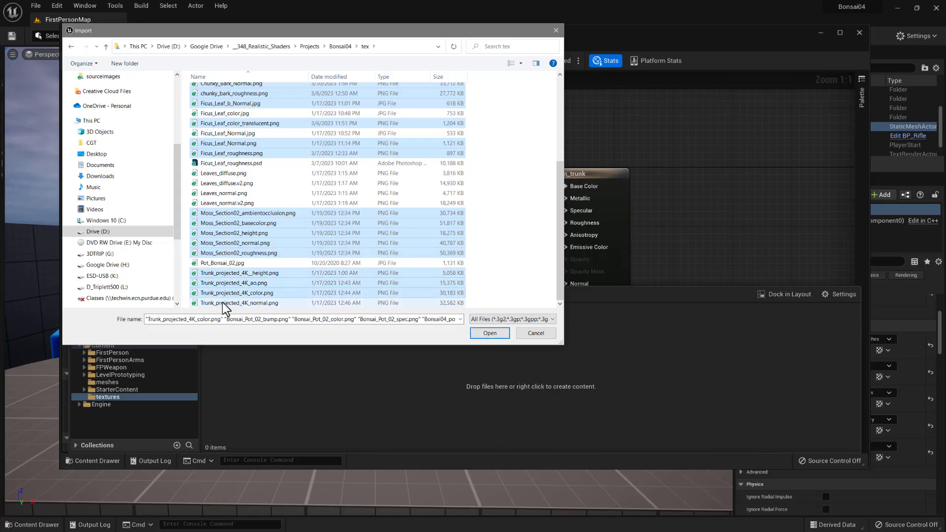
{"action": "scroll", "coordinate": [295, 261], "scroll_direction": "up", "scroll_amount": 5}
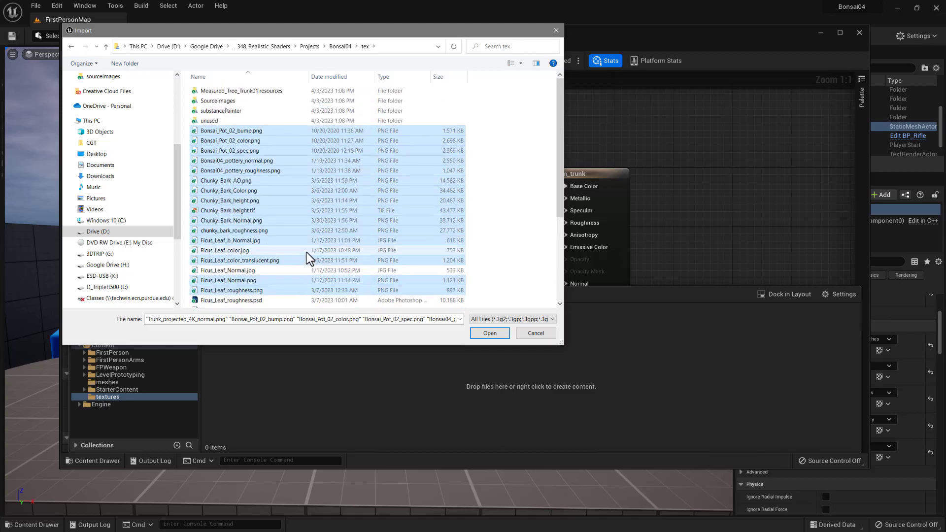
{"action": "scroll", "coordinate": [306, 252], "scroll_direction": "down", "scroll_amount": 3}
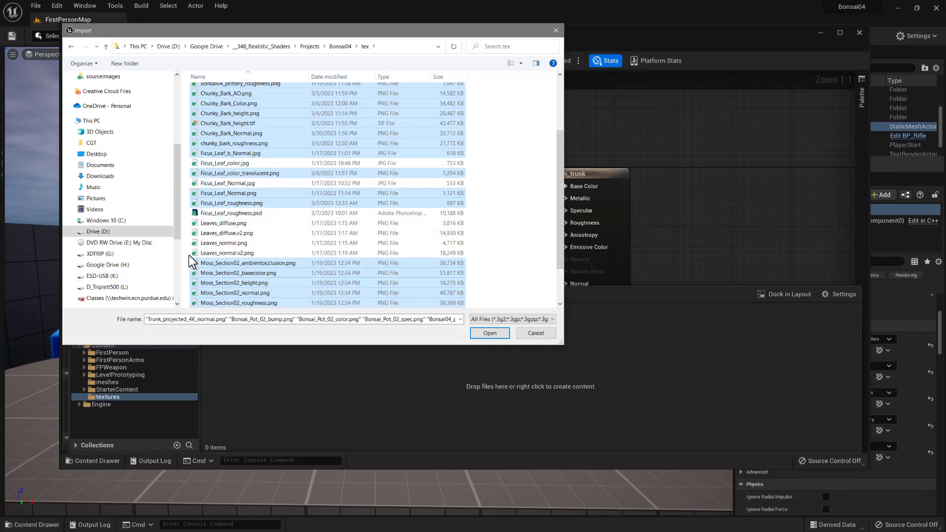
{"action": "left_click", "coordinate": [489, 332]}
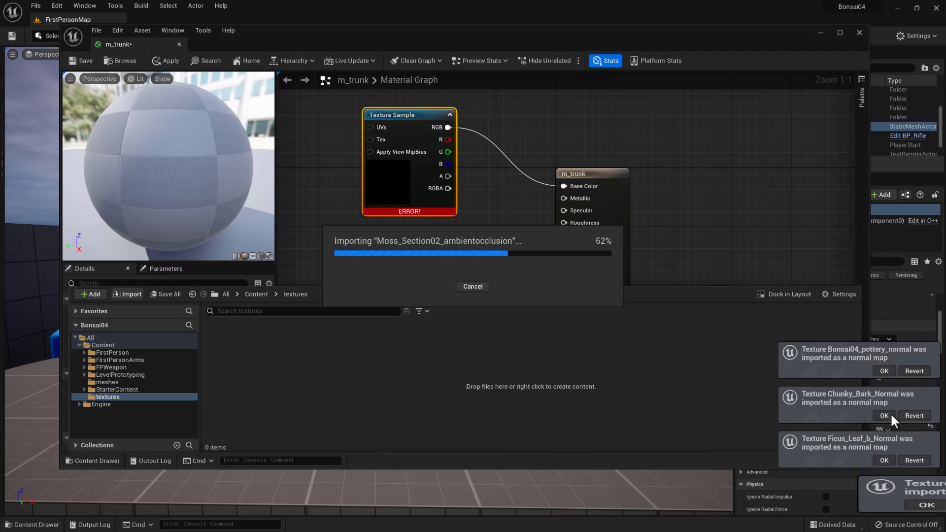
- Accept the imported normal textures being treated as normal maps
{"action": "left_click", "coordinate": [883, 371]}
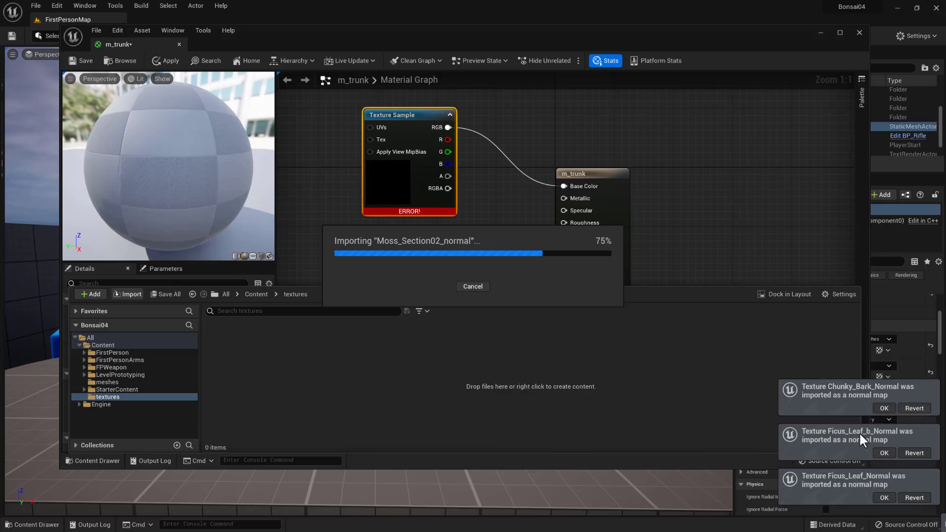
{"action": "left_click", "coordinate": [885, 452]}
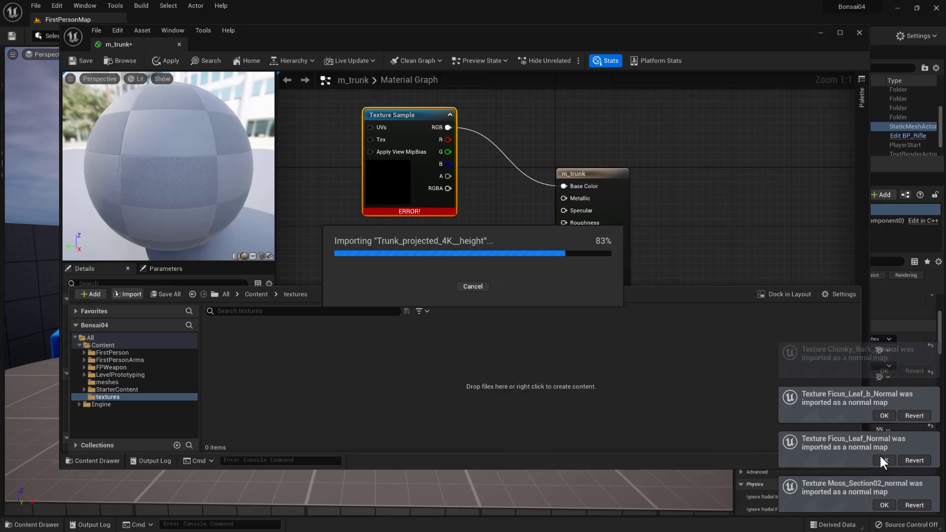
{"action": "left_click", "coordinate": [884, 460]}
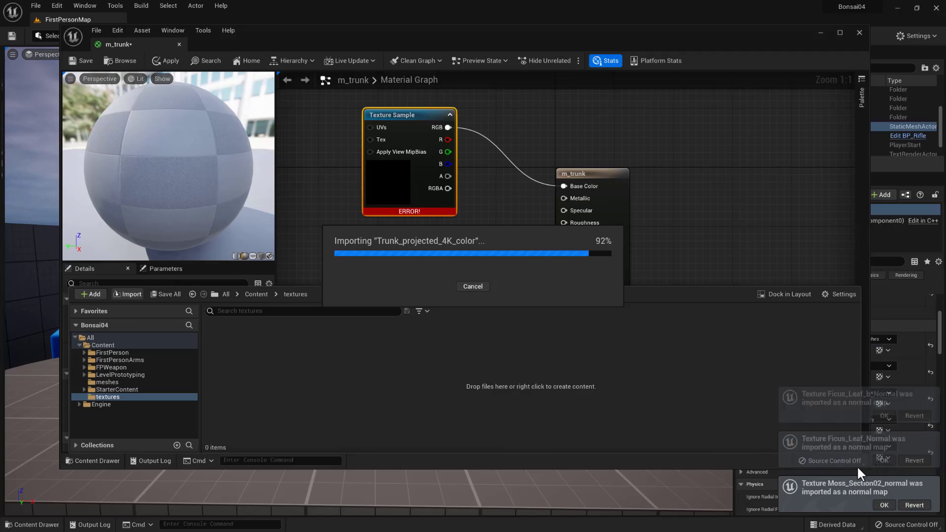
{"action": "left_click", "coordinate": [884, 460]}
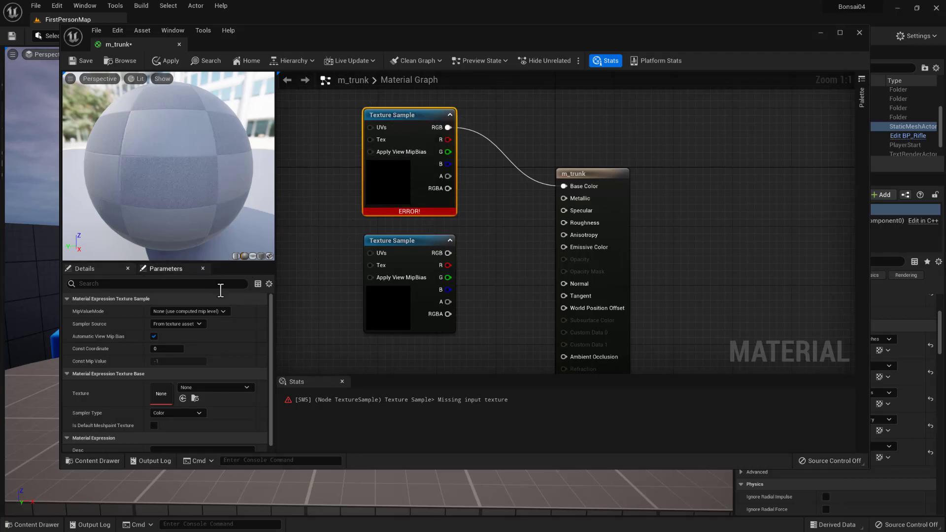
{"action": "scroll", "coordinate": [195, 377], "scroll_direction": "down", "scroll_amount": 1}
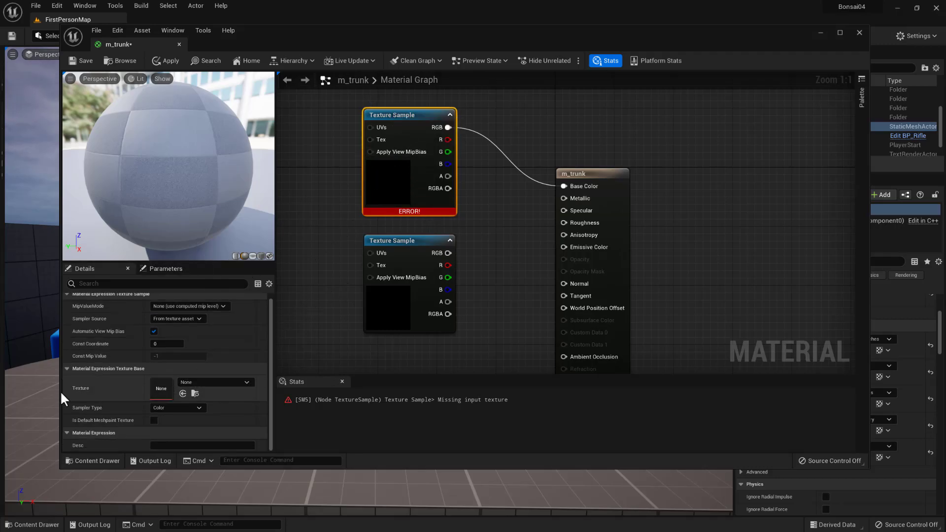
{"action": "scroll", "coordinate": [150, 394], "scroll_direction": "up", "scroll_amount": 1}
{"action": "scroll", "coordinate": [152, 397], "scroll_direction": "down", "scroll_amount": 1}
{"action": "scroll", "coordinate": [167, 391], "scroll_direction": "up", "scroll_amount": 1}
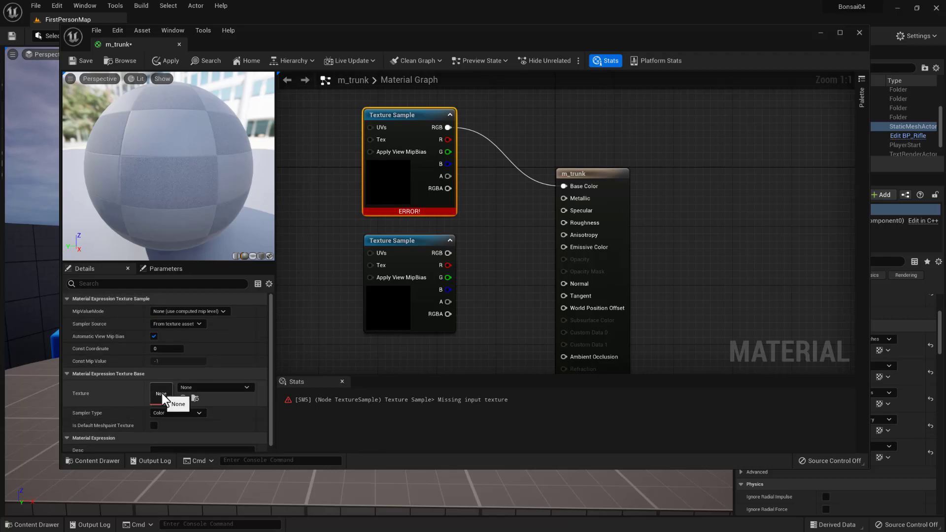
{"action": "left_click", "coordinate": [202, 387]}
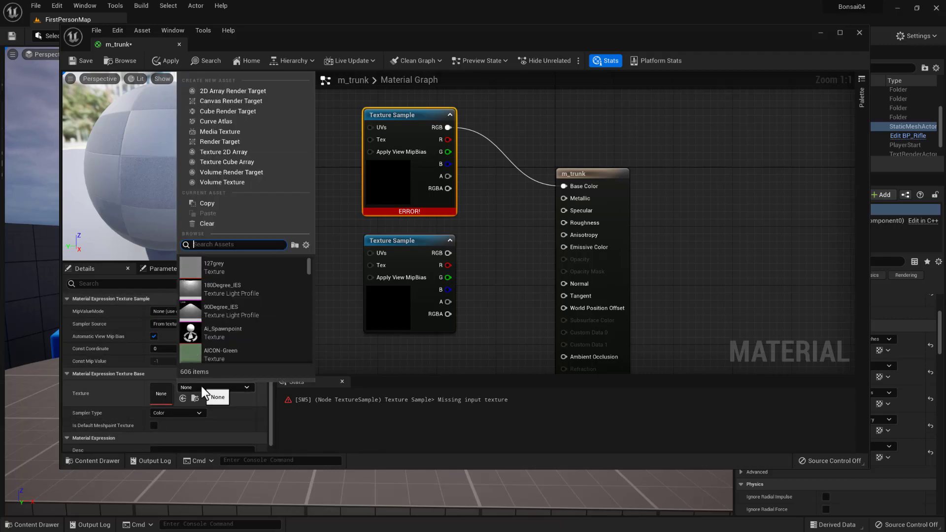
{"action": "left_click", "coordinate": [200, 387]}
{"action": "left_click", "coordinate": [200, 387]}
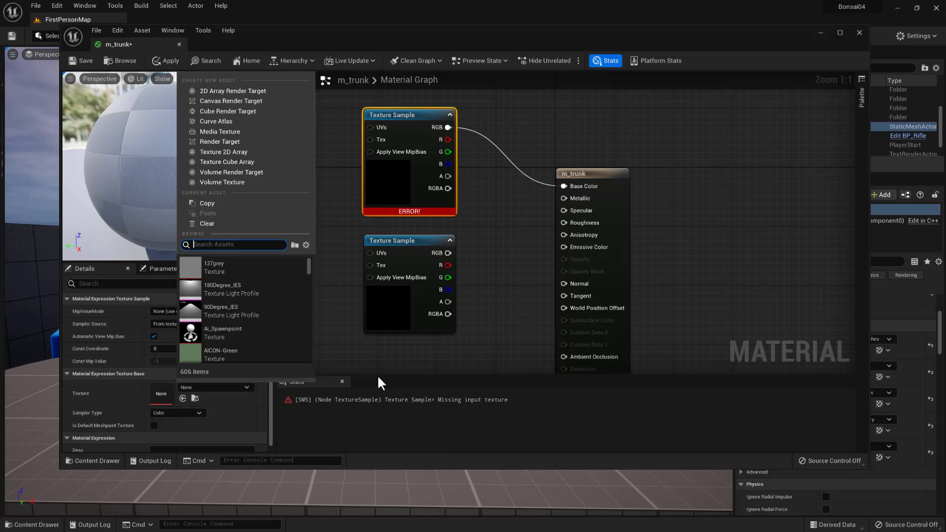
- Place the Chunky_Bark_Color texture from the textures folder into the m_trunk graph, beside the existing Texture Sample nodes
{"action": "left_click", "coordinate": [111, 459]}
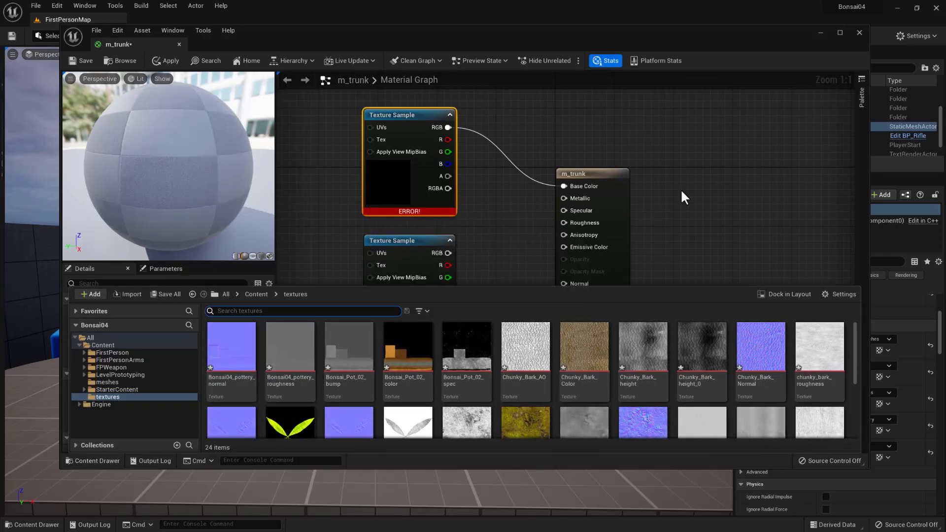
{"action": "left_click", "coordinate": [668, 214]}
{"action": "scroll", "coordinate": [525, 288], "scroll_direction": "down", "scroll_amount": 3}
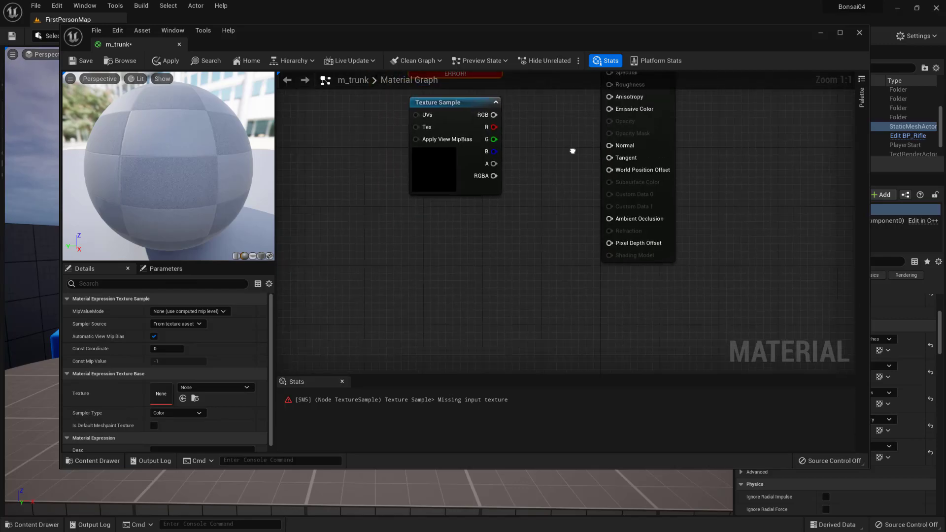
{"action": "left_click", "coordinate": [84, 463]}
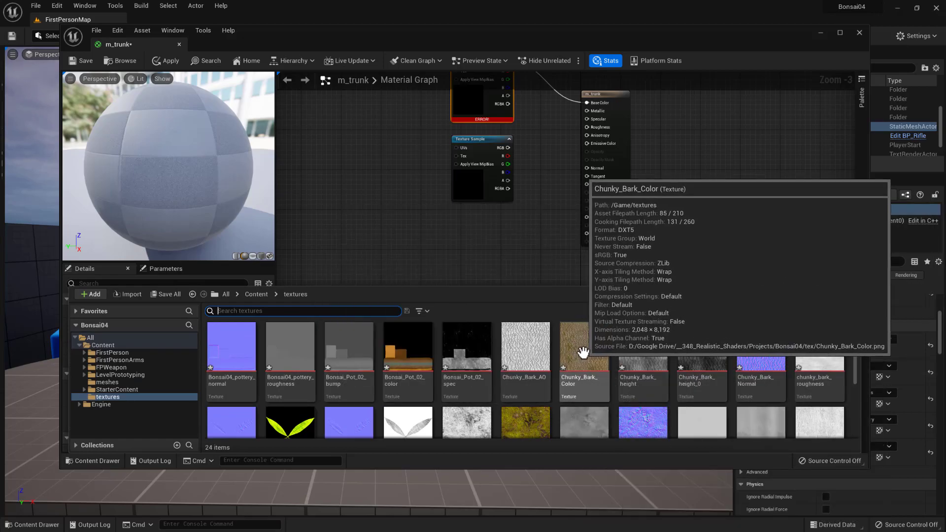
{"action": "left_click_drag", "start_coordinate": [577, 360], "coordinate": [439, 220]}
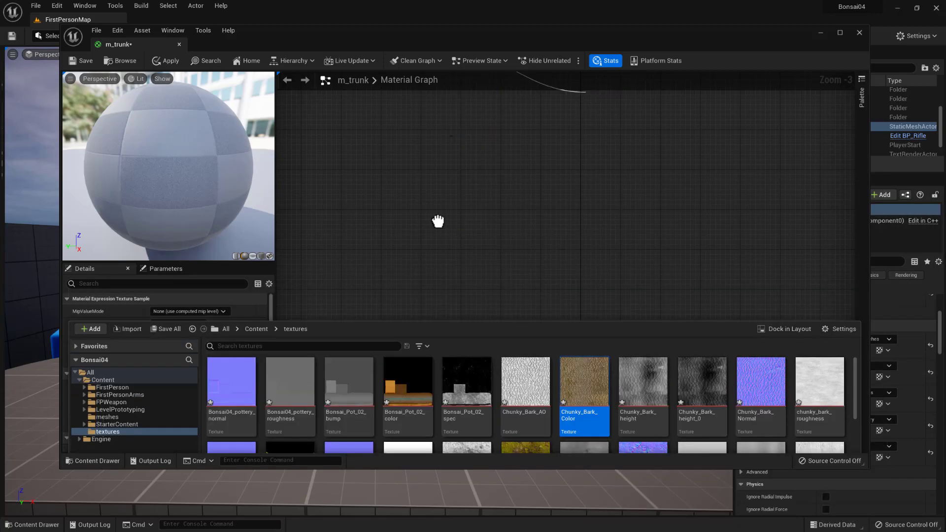
{"action": "right_click_drag", "start_coordinate": [539, 243], "coordinate": [565, 330]}
{"action": "left_click_drag", "start_coordinate": [498, 323], "coordinate": [430, 159]}
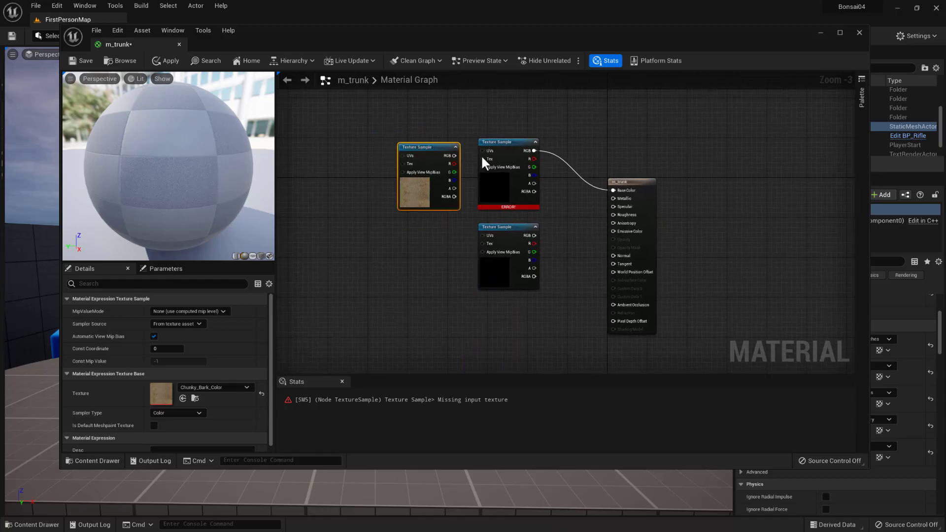
- Delete the empty Texture Sample wired to Base Color, connect the Chunky_Bark_Color RGB output there and move its node into the gap
{"action": "left_click", "coordinate": [486, 142]}
{"action": "key", "text": "Delete"}
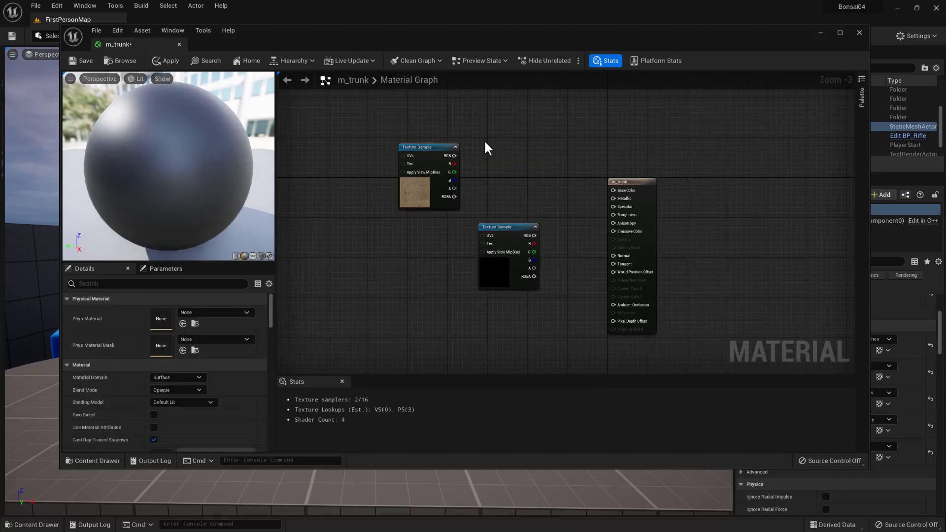
{"action": "left_click_drag", "start_coordinate": [454, 155], "coordinate": [616, 190]}
{"action": "left_click_drag", "start_coordinate": [435, 152], "coordinate": [512, 163]}
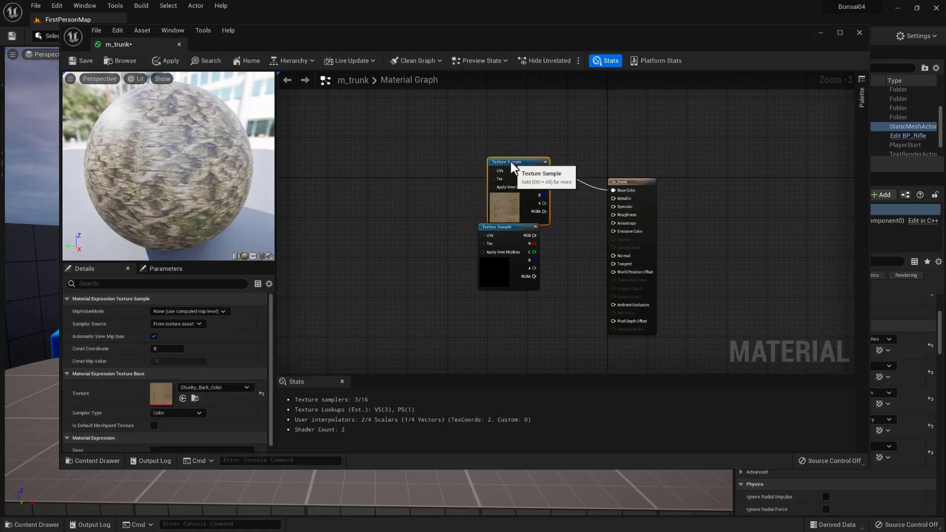
- Examine the bark texture on the material preview using the sphere, cylinder and cube shapes
{"action": "mouse_move", "coordinate": [224, 155]}
{"action": "left_mouse_down"}
{"action": "mouse_move", "coordinate": [217, 157]}
{"action": "mouse_move", "coordinate": [224, 159]}
{"action": "left_mouse_up"}
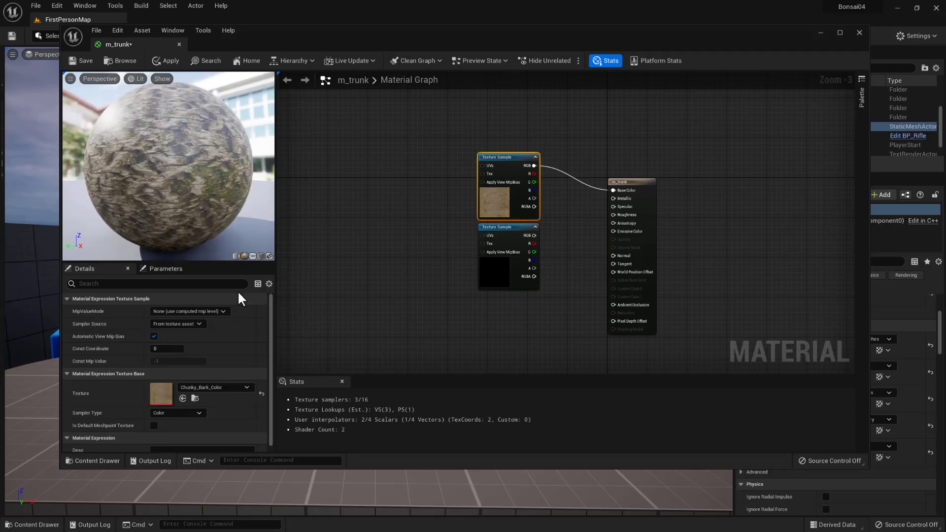
{"action": "left_click", "coordinate": [235, 254]}
{"action": "left_click_drag", "start_coordinate": [219, 229], "coordinate": [197, 193]}
{"action": "scroll", "coordinate": [196, 191], "scroll_direction": "down", "scroll_amount": 3}
{"action": "scroll", "coordinate": [197, 199], "scroll_direction": "up", "scroll_amount": 5}
{"action": "scroll", "coordinate": [197, 201], "scroll_direction": "down", "scroll_amount": 7}
{"action": "scroll", "coordinate": [196, 206], "scroll_direction": "up", "scroll_amount": 6}
{"action": "scroll", "coordinate": [196, 208], "scroll_direction": "down", "scroll_amount": 4}
{"action": "left_click", "coordinate": [261, 255]}
{"action": "mouse_move", "coordinate": [223, 245]}
{"action": "left_mouse_down"}
{"action": "mouse_move", "coordinate": [209, 240]}
{"action": "mouse_move", "coordinate": [224, 244]}
{"action": "left_mouse_up"}
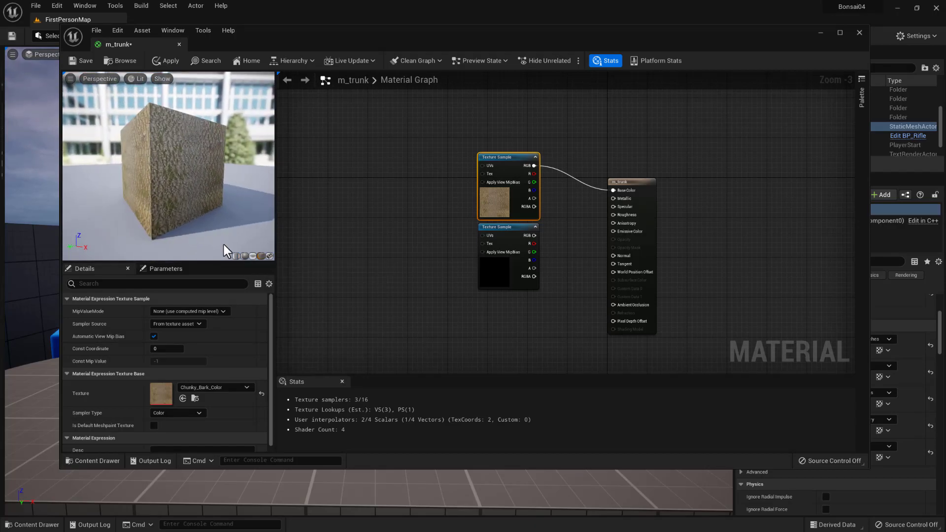
- Try to preview the material on the content browser selection, dismiss the warning, and inspect the bark on the cylinder shape
{"action": "left_click", "coordinate": [269, 256]}
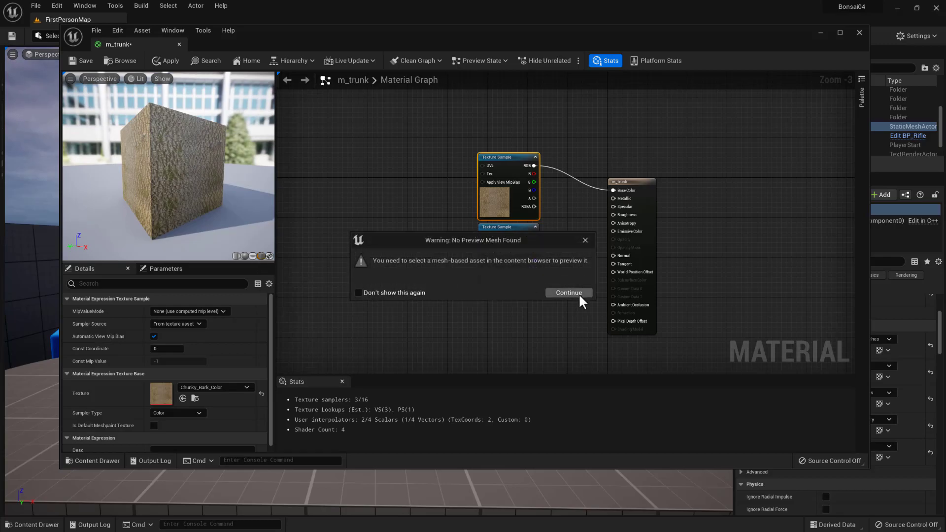
{"action": "left_click", "coordinate": [586, 240]}
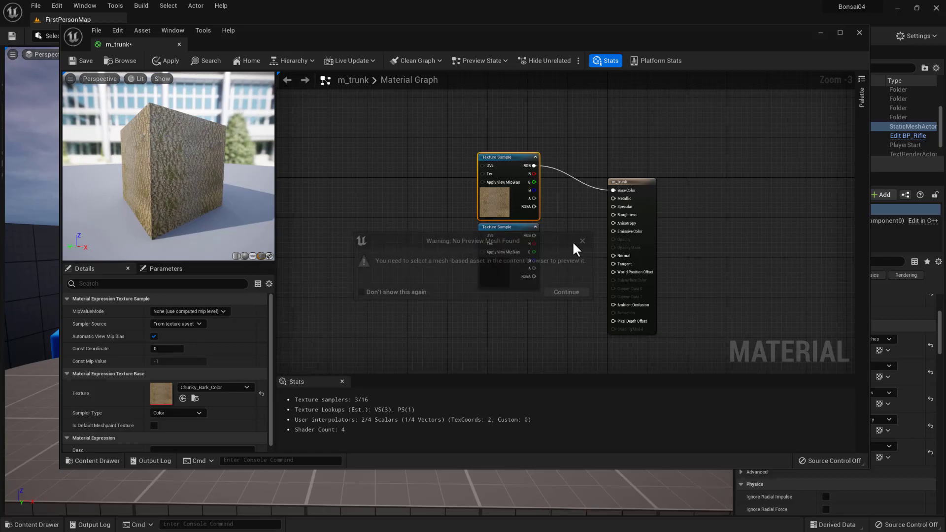
{"action": "left_click", "coordinate": [236, 256]}
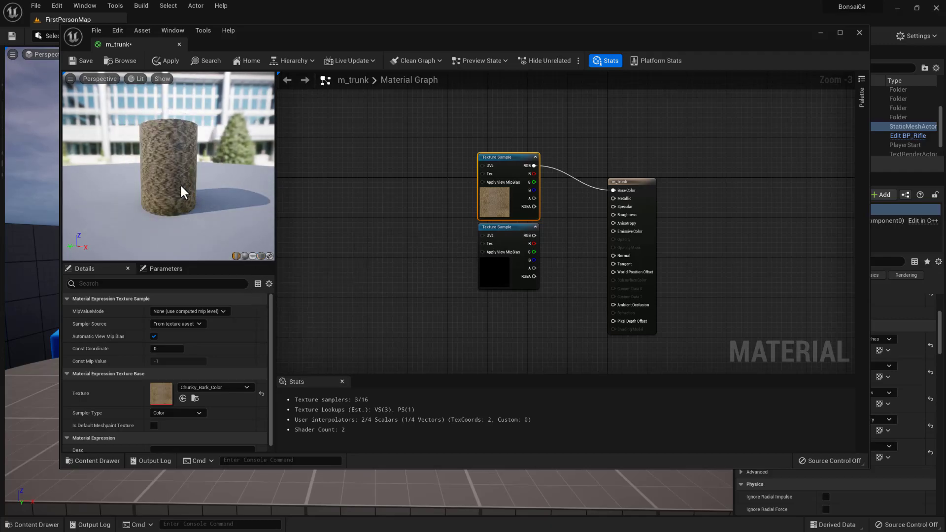
{"action": "left_click_drag", "start_coordinate": [180, 177], "coordinate": [160, 170]}
{"action": "scroll", "coordinate": [161, 170], "scroll_direction": "down", "scroll_amount": 3}
{"action": "scroll", "coordinate": [161, 170], "scroll_direction": "up", "scroll_amount": 6}
{"action": "scroll", "coordinate": [163, 177], "scroll_direction": "down", "scroll_amount": 5}
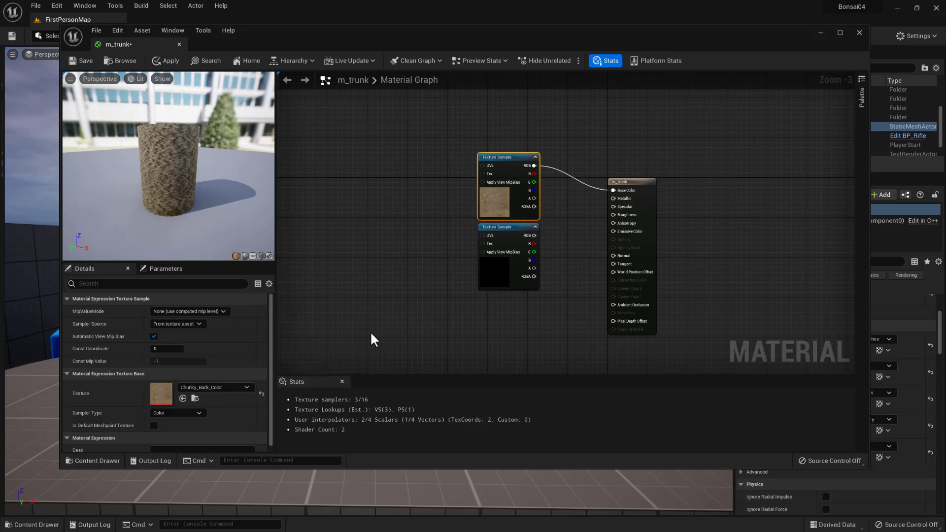
- Delete the unused empty Texture Sample below the bark color node
{"action": "right_click_drag", "start_coordinate": [405, 335], "coordinate": [424, 283]}
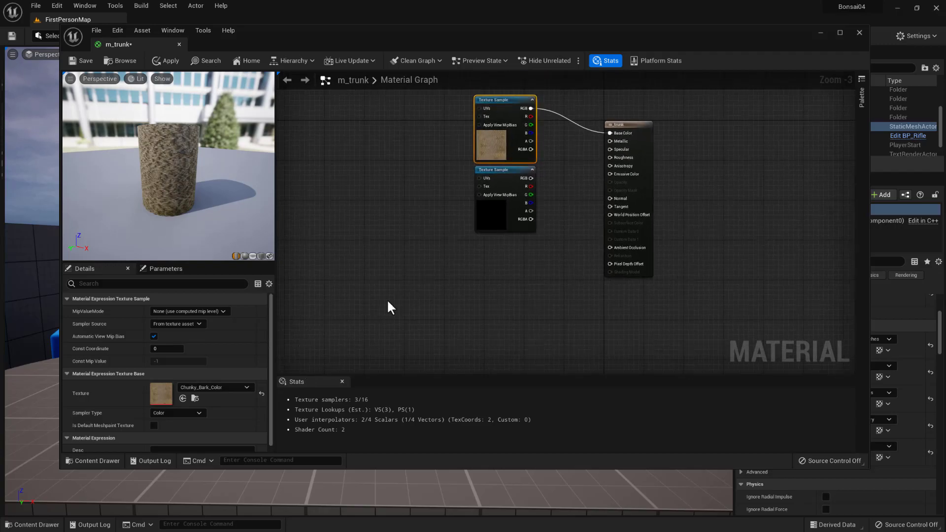
{"action": "left_click", "coordinate": [484, 212]}
{"action": "key", "text": "Delete"}
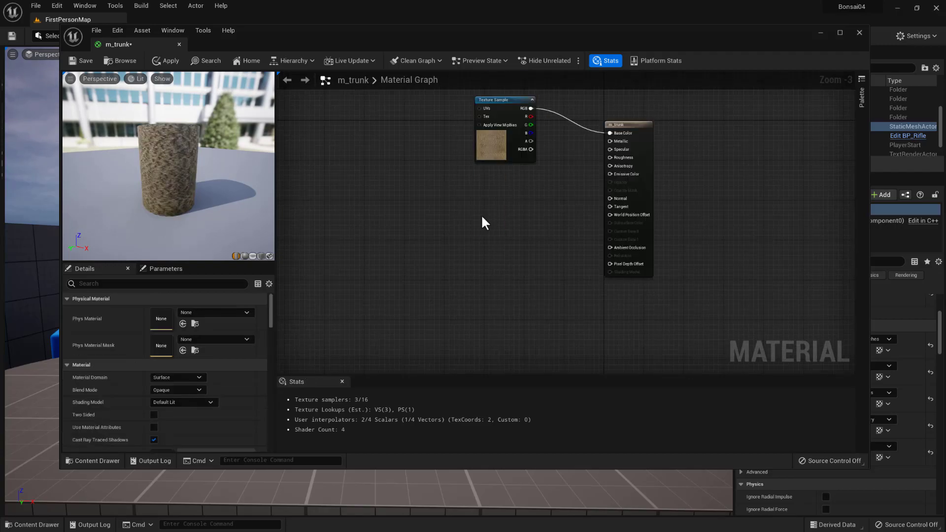
- Connect the Chunky_Bark_Normal texture to the Normal input, place its node below the color sample, and check the relief on the cylinder preview
{"action": "left_click", "coordinate": [113, 460]}
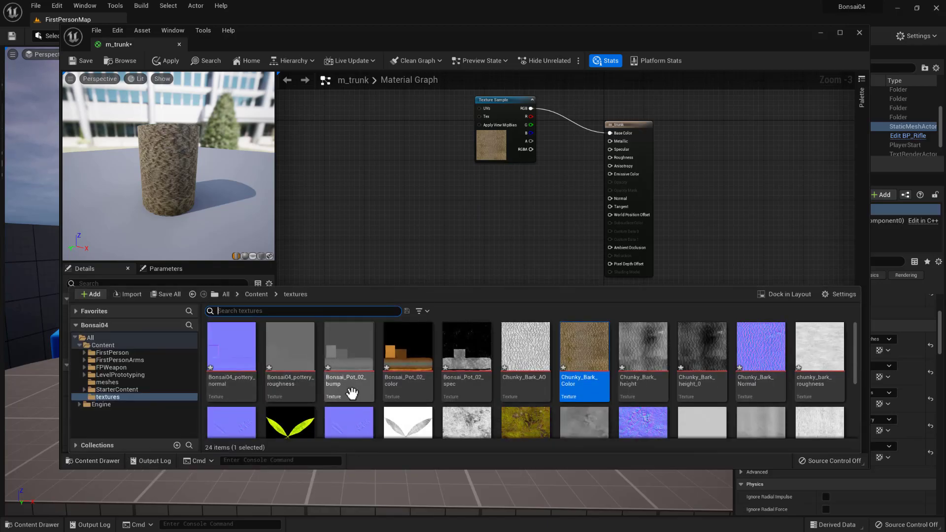
{"action": "left_click_drag", "start_coordinate": [751, 357], "coordinate": [610, 198]}
{"action": "left_click_drag", "start_coordinate": [510, 187], "coordinate": [504, 242]}
{"action": "right_click_drag", "start_coordinate": [520, 203], "coordinate": [525, 266]}
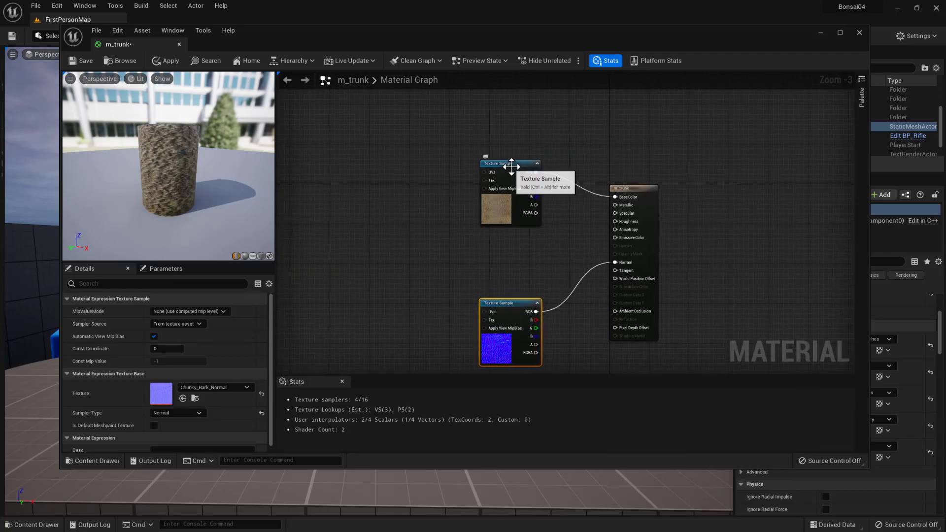
{"action": "left_click", "coordinate": [462, 143]}
{"action": "scroll", "coordinate": [195, 150], "scroll_direction": "up", "scroll_amount": 10}
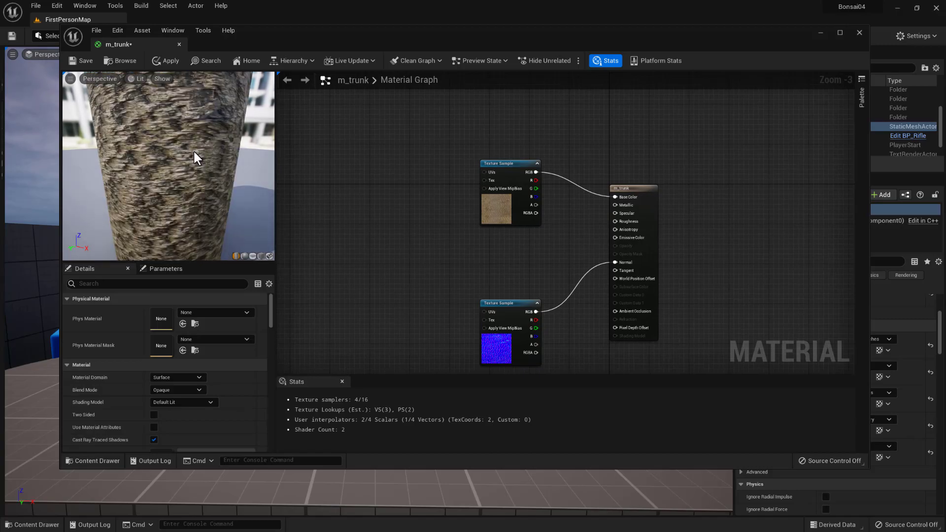
{"action": "left_click_drag", "start_coordinate": [195, 149], "coordinate": [170, 162]}
{"action": "scroll", "coordinate": [194, 190], "scroll_direction": "down", "scroll_amount": 8}
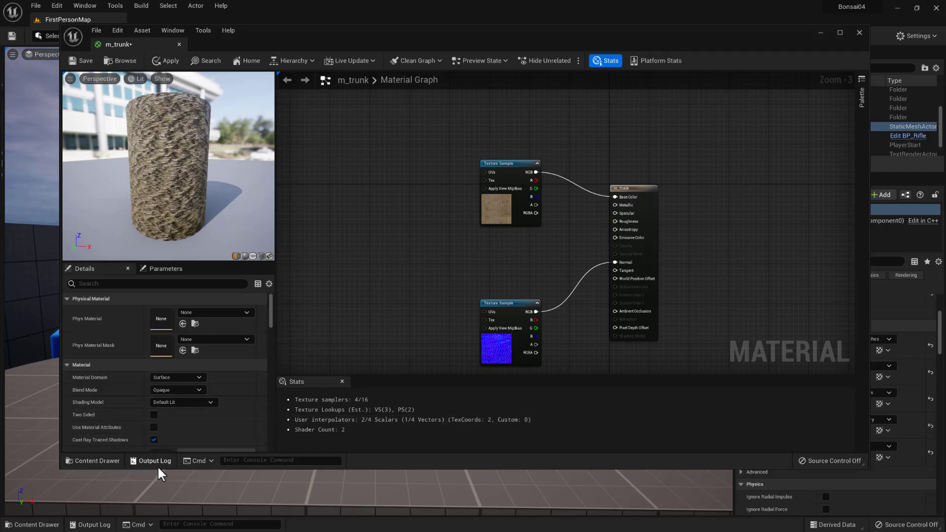
- Add the Chunky_Bark_AO, Chunky_Bark_height and chunky_bark_roughness textures together to the empty area beside the existing Texture Sample nodes
{"action": "left_click", "coordinate": [109, 462]}
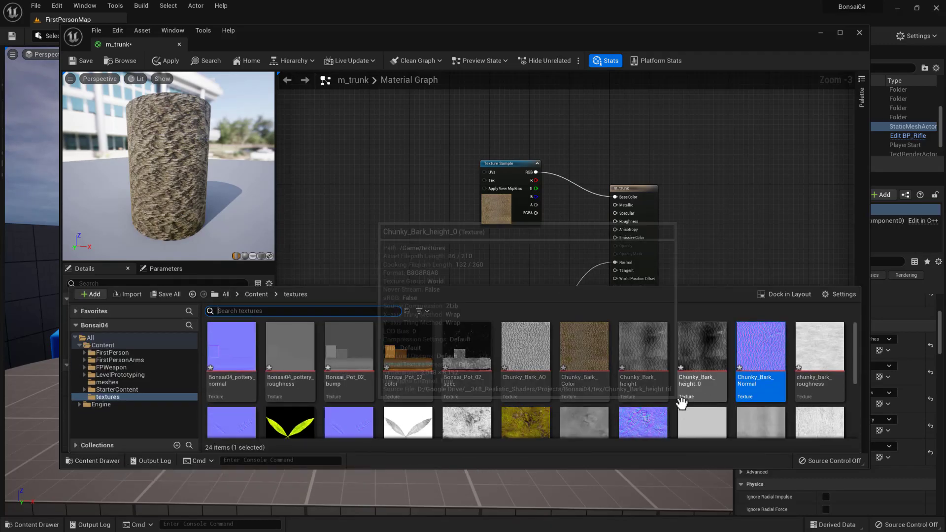
{"action": "left_click", "coordinate": [526, 366]}
{"action": "left_click", "coordinate": [645, 358], "text": "ctrl"}
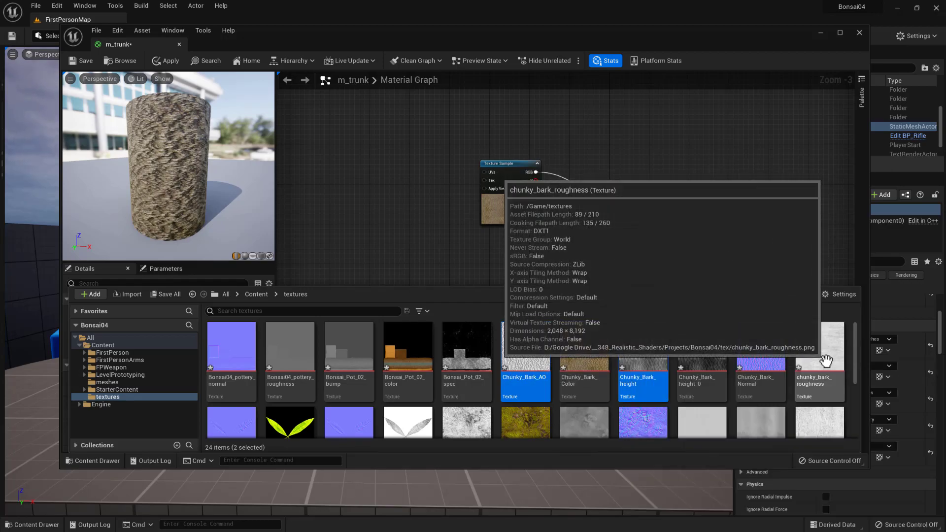
{"action": "left_click", "coordinate": [826, 364], "text": "ctrl"}
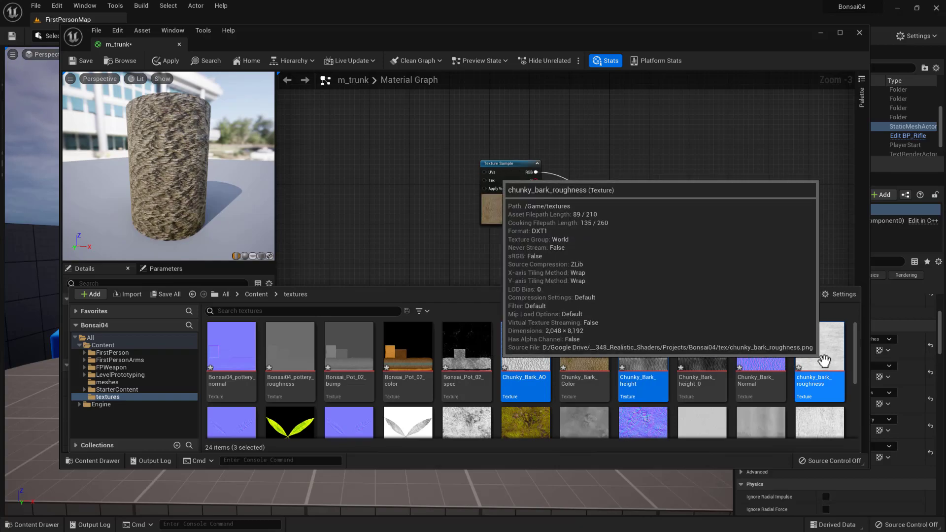
{"action": "left_click_drag", "start_coordinate": [820, 349], "coordinate": [383, 198]}
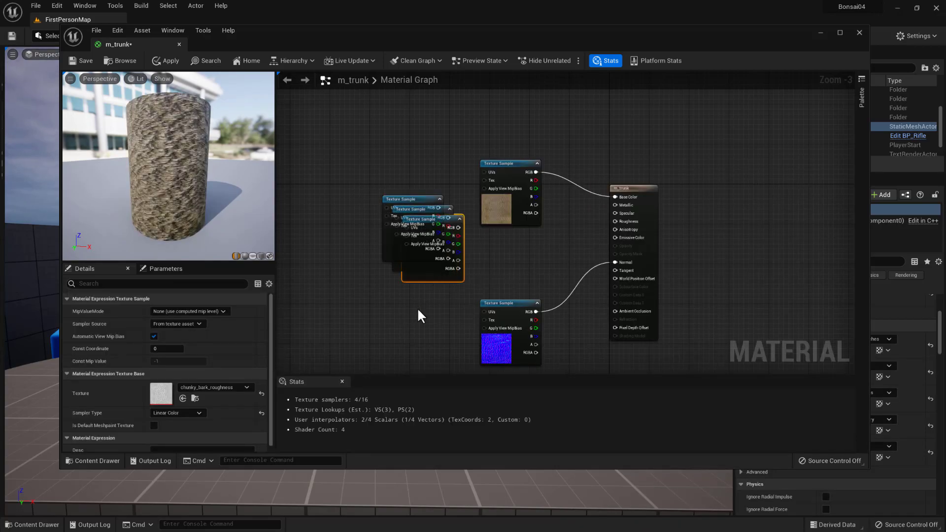
- Spread the color and normal nodes apart, place the Chunky_Bark_AO node directly above the normal sample, and connect its RGB output to Ambient Occlusion
{"action": "left_click_drag", "start_coordinate": [406, 200], "coordinate": [344, 212]}
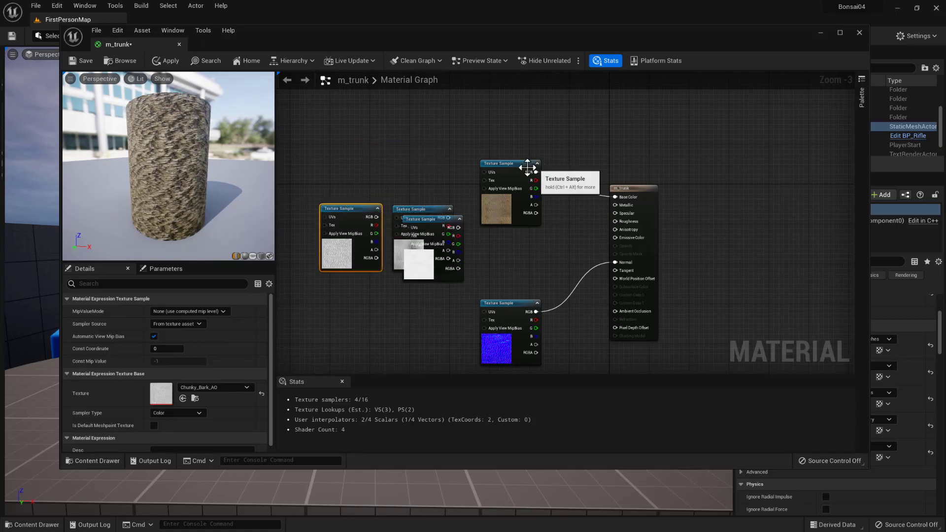
{"action": "left_click_drag", "start_coordinate": [510, 164], "coordinate": [503, 91]}
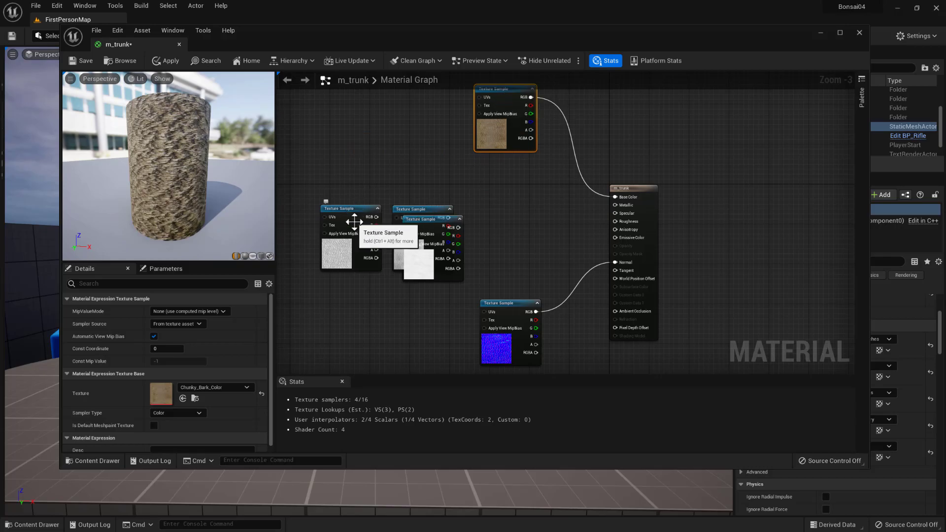
{"action": "left_click_drag", "start_coordinate": [353, 214], "coordinate": [502, 167]}
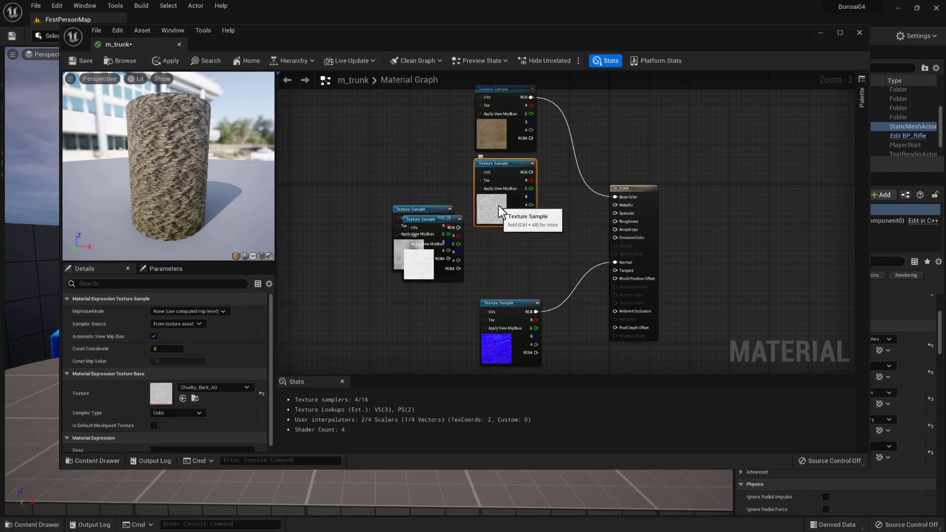
{"action": "right_click_drag", "start_coordinate": [539, 281], "coordinate": [573, 222]}
{"action": "left_click_drag", "start_coordinate": [547, 245], "coordinate": [541, 314]}
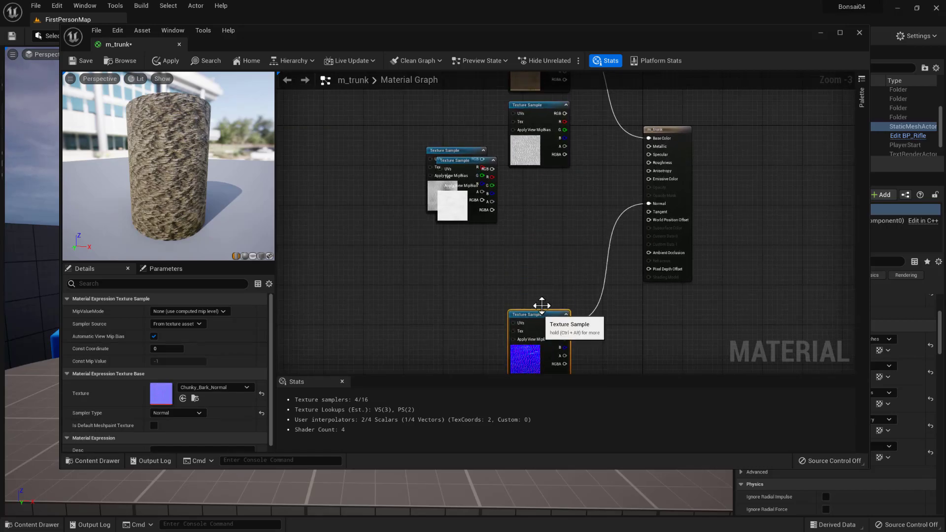
{"action": "left_click_drag", "start_coordinate": [539, 114], "coordinate": [541, 253]}
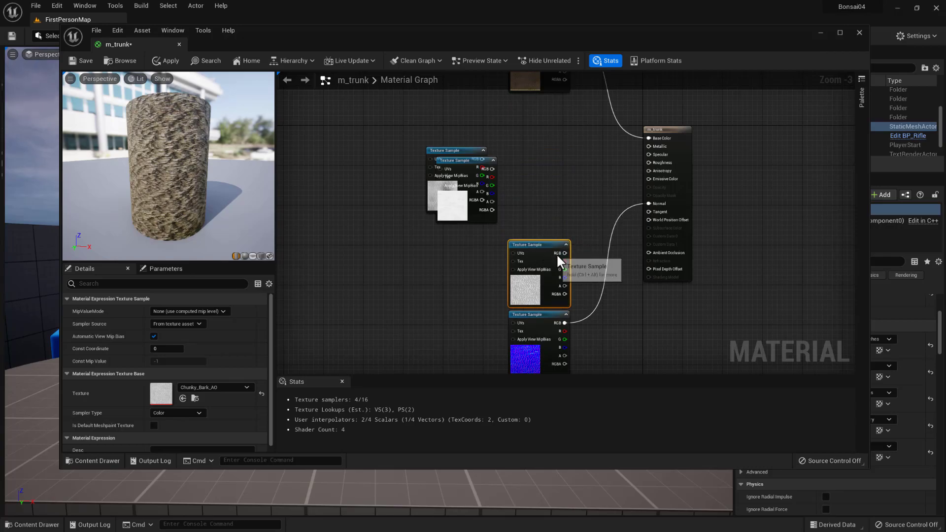
{"action": "left_click_drag", "start_coordinate": [653, 252], "coordinate": [653, 252]}
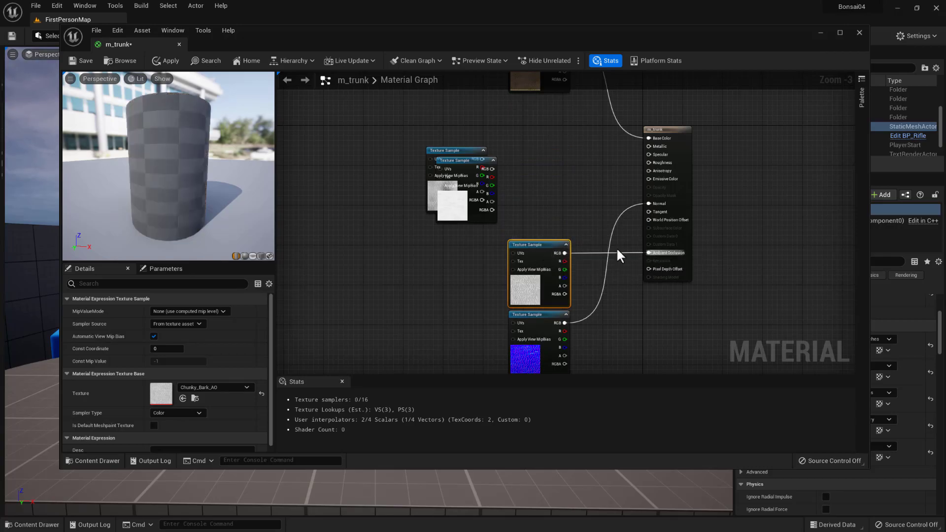
- Place the chunky_bark_roughness node above the AO sample and connect its RGB output to Roughness
{"action": "left_click_drag", "start_coordinate": [451, 162], "coordinate": [524, 176]}
{"action": "right_click_drag", "start_coordinate": [648, 320], "coordinate": [644, 351]}
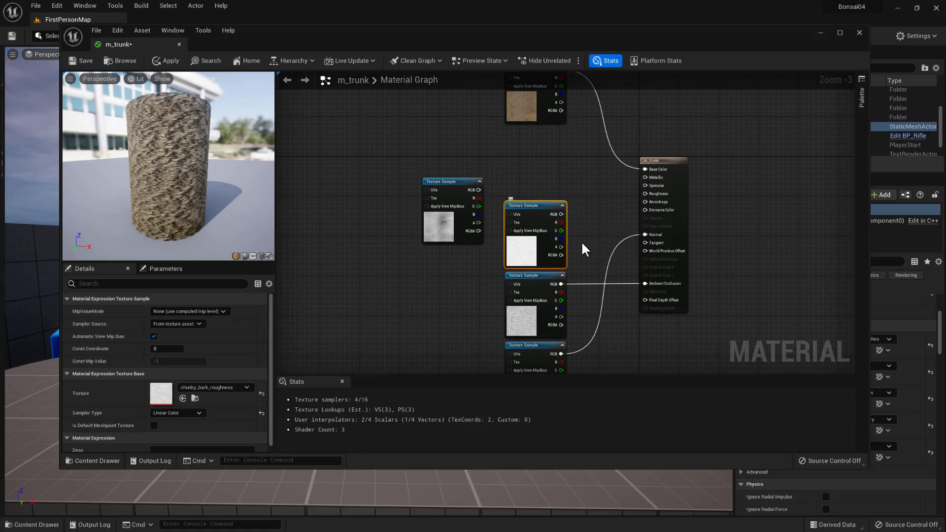
{"action": "scroll", "coordinate": [596, 236], "scroll_direction": "up", "scroll_amount": 1}
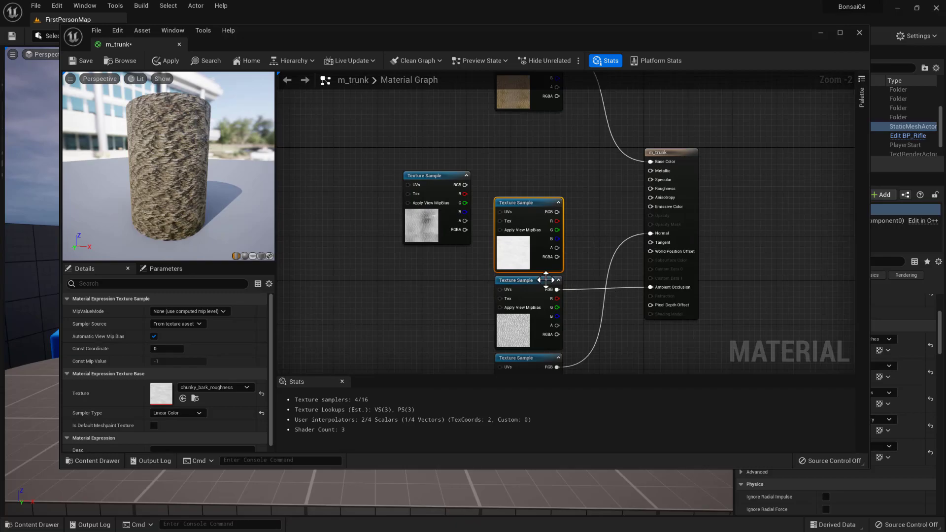
{"action": "left_click_drag", "start_coordinate": [557, 212], "coordinate": [653, 188]}
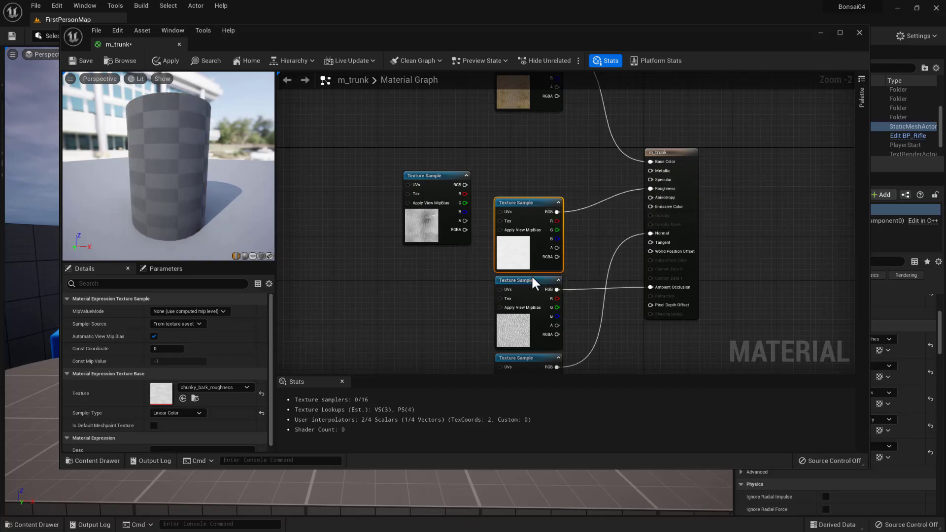
- Swap the normal and AO nodes so the normal sample sits above the AO sample
{"action": "right_click_drag", "start_coordinate": [578, 302], "coordinate": [626, 202]}
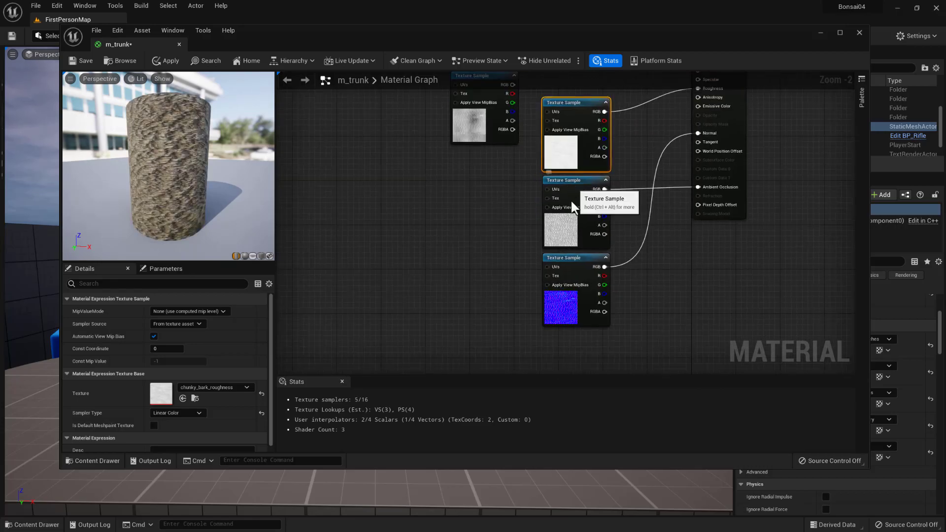
{"action": "left_click_drag", "start_coordinate": [576, 185], "coordinate": [570, 324]}
{"action": "left_click_drag", "start_coordinate": [580, 257], "coordinate": [577, 187]}
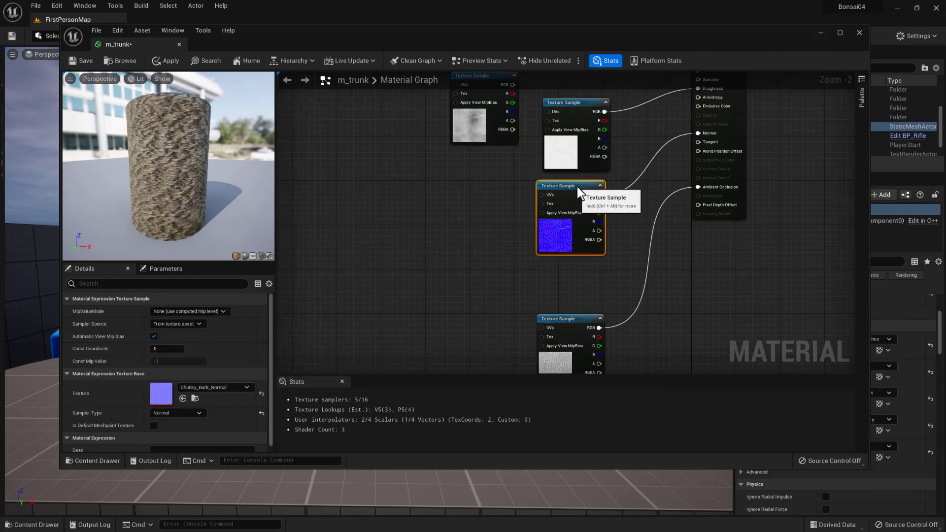
{"action": "left_click_drag", "start_coordinate": [568, 318], "coordinate": [566, 268]}
{"action": "right_click_drag", "start_coordinate": [672, 257], "coordinate": [663, 331]}
- Lower the height node beside the normal sample and move the roughness node up directly beneath the color sample
{"action": "left_click_drag", "start_coordinate": [556, 185], "coordinate": [550, 191]}
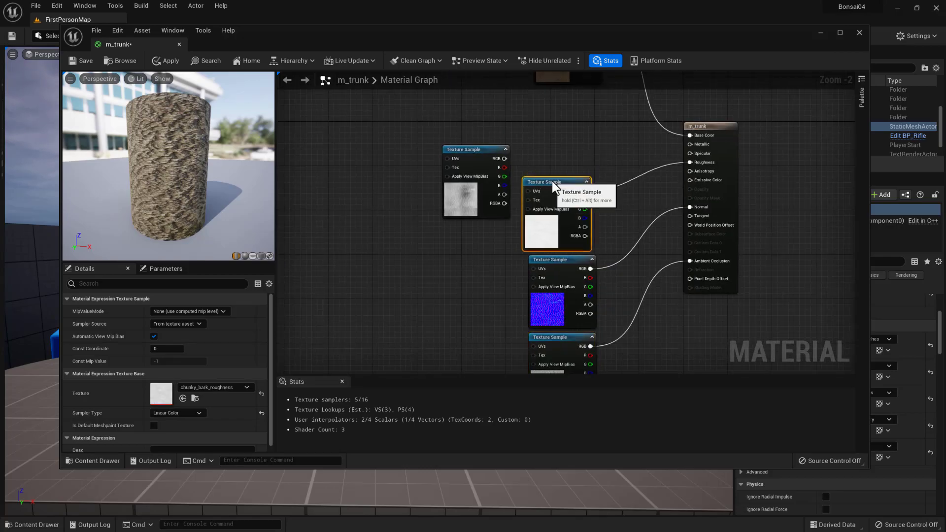
{"action": "right_click_drag", "start_coordinate": [556, 143], "coordinate": [544, 106]}
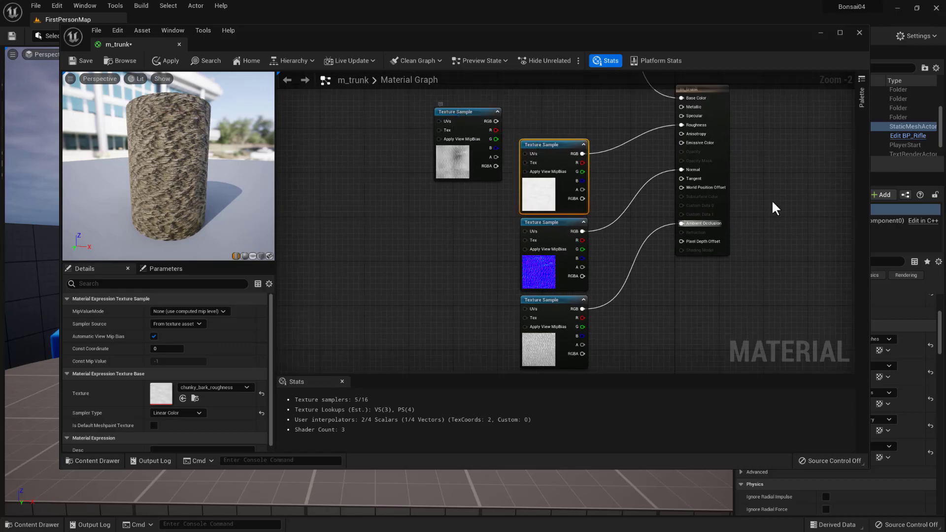
{"action": "left_click_drag", "start_coordinate": [453, 119], "coordinate": [449, 212]}
{"action": "left_click_drag", "start_coordinate": [548, 145], "coordinate": [543, 106]}
{"action": "right_click_drag", "start_coordinate": [569, 173], "coordinate": [581, 267]}
{"action": "left_click_drag", "start_coordinate": [563, 200], "coordinate": [573, 162]}
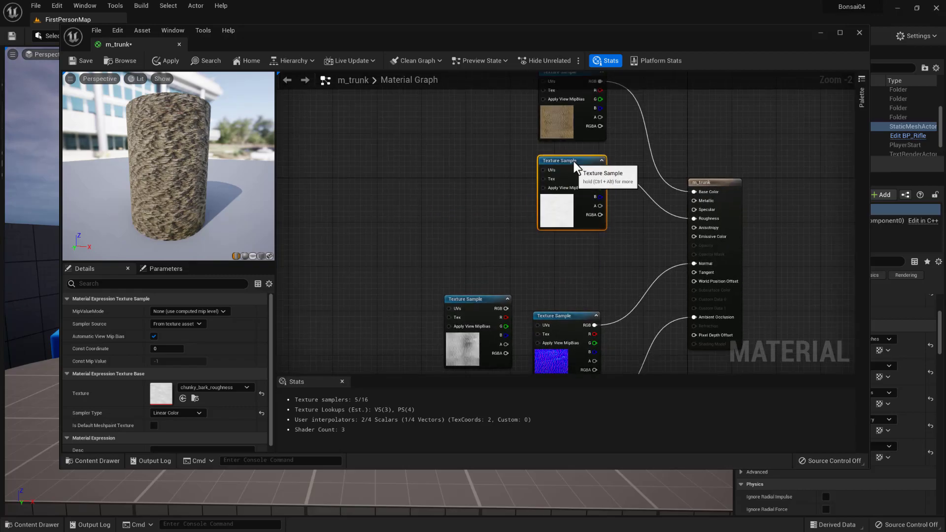
- Move the normal node up beneath the roughness sample and place the Chunky_Bark_height node between the normal and AO samples
{"action": "right_click_drag", "start_coordinate": [577, 278], "coordinate": [586, 232]}
{"action": "left_click_drag", "start_coordinate": [581, 255], "coordinate": [579, 175]}
{"action": "left_click_drag", "start_coordinate": [480, 241], "coordinate": [574, 256]}
{"action": "mouse_move", "coordinate": [644, 234]}
{"action": "right_mouse_down"}
{"action": "mouse_move", "coordinate": [629, 311]}
{"action": "mouse_move", "coordinate": [640, 196]}
{"action": "mouse_move", "coordinate": [641, 226]}
{"action": "right_mouse_up"}
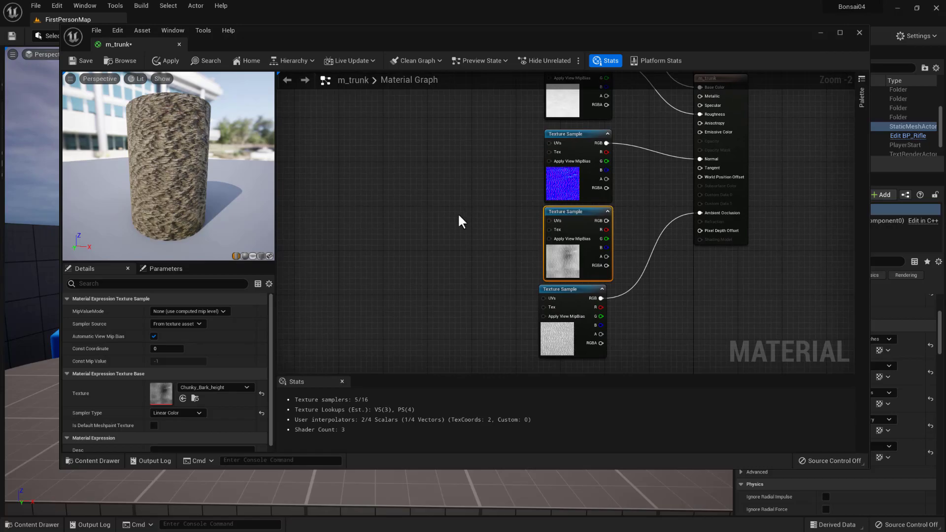
{"action": "right_click_drag", "start_coordinate": [517, 172], "coordinate": [461, 238]}
- Inspect the finished bark on the cylinder preview and save all modified assets
{"action": "left_click_drag", "start_coordinate": [199, 209], "coordinate": [184, 197]}
{"action": "scroll", "coordinate": [156, 166], "scroll_direction": "down", "scroll_amount": 3}
{"action": "scroll", "coordinate": [156, 168], "scroll_direction": "up", "scroll_amount": 8}
{"action": "scroll", "coordinate": [188, 181], "scroll_direction": "down", "scroll_amount": 8}
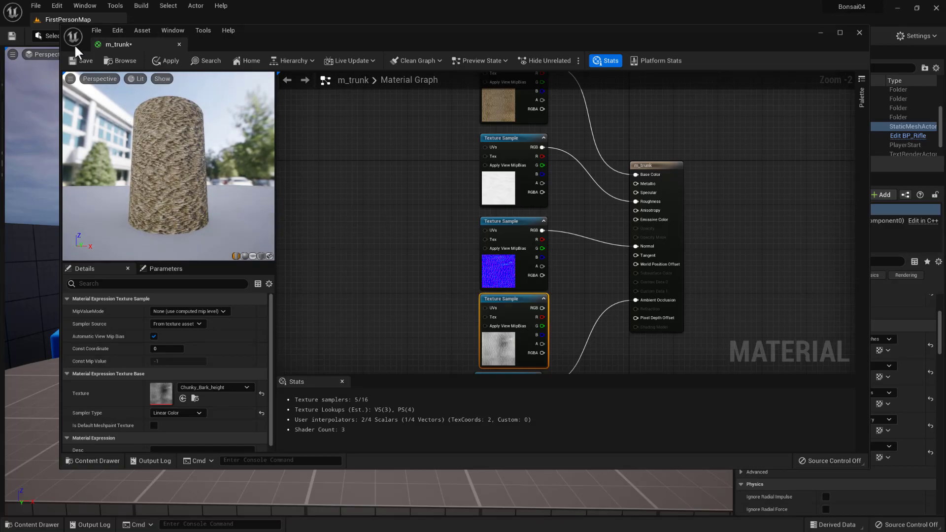
{"action": "left_click", "coordinate": [97, 30]}
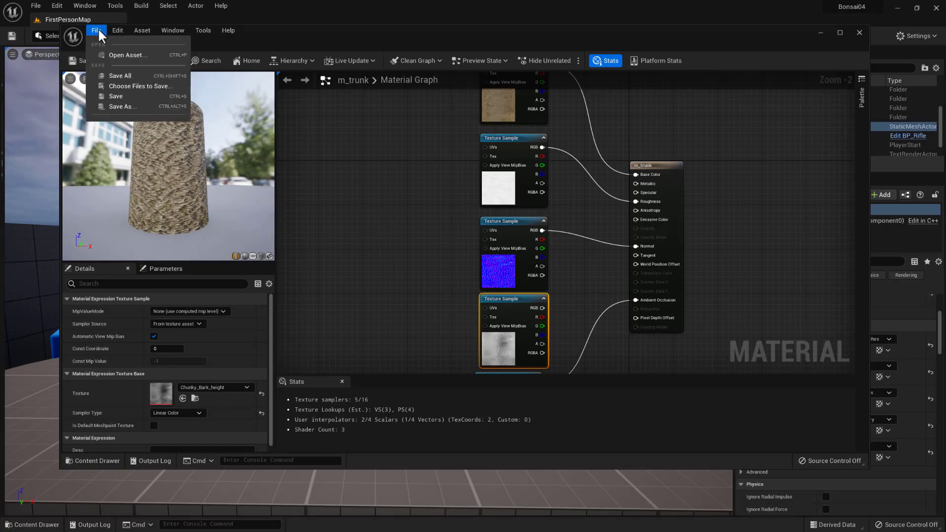
{"action": "left_click", "coordinate": [118, 77]}
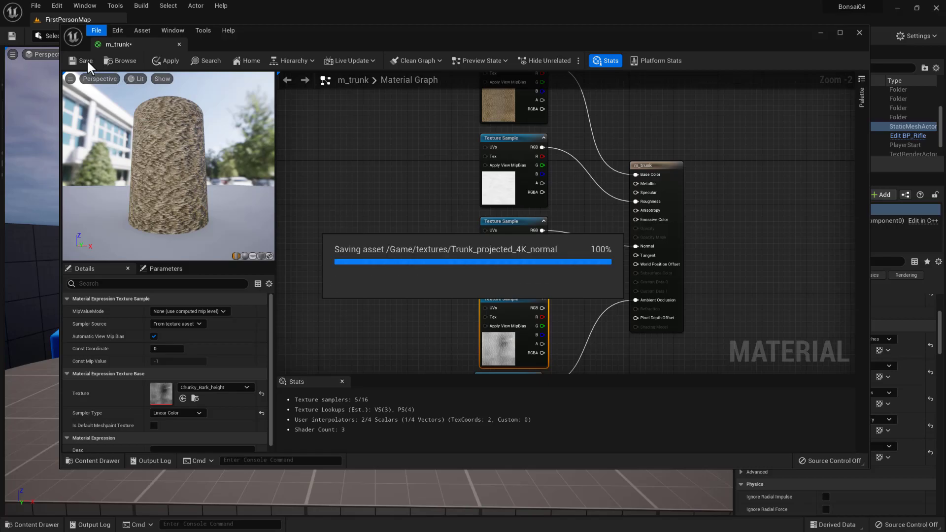
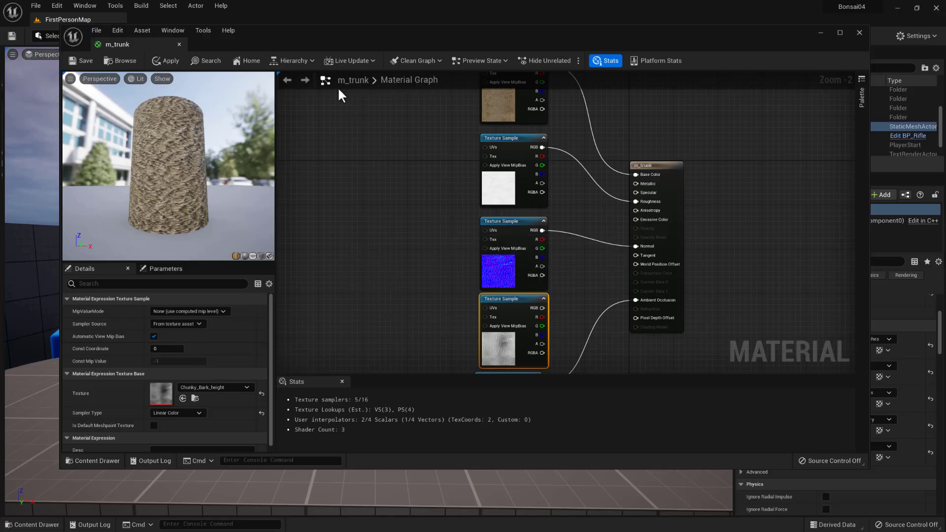
- Try to reassign the m_trunk material to the bonsai's Element 1 slot in the level
{"action": "left_click_drag", "start_coordinate": [786, 33], "coordinate": [0, 98]}
{"action": "left_click", "coordinate": [817, 32]}
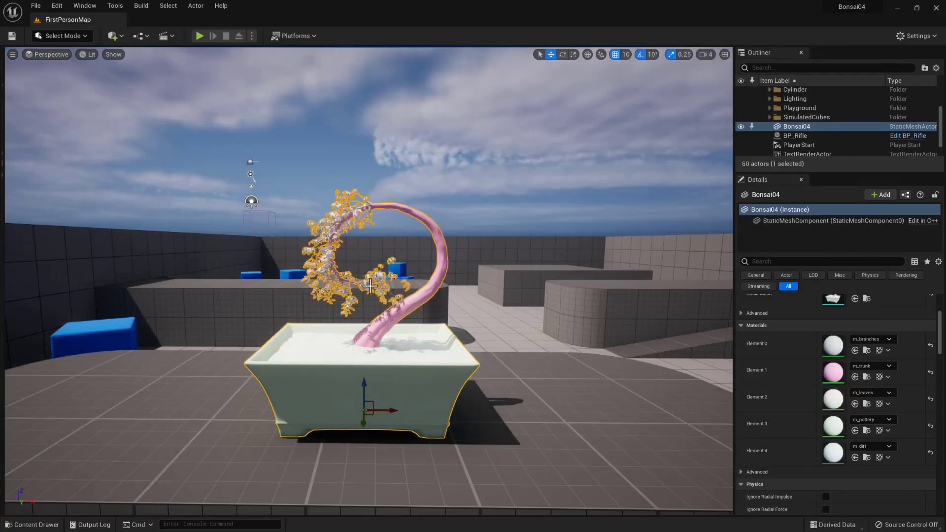
{"action": "scroll", "coordinate": [372, 286], "scroll_direction": "up", "scroll_amount": 5}
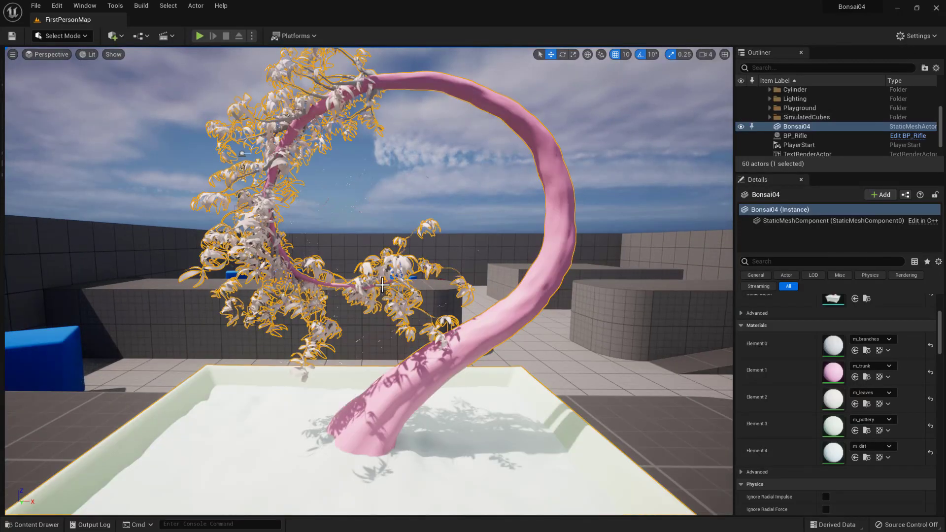
{"action": "left_click", "coordinate": [871, 364]}
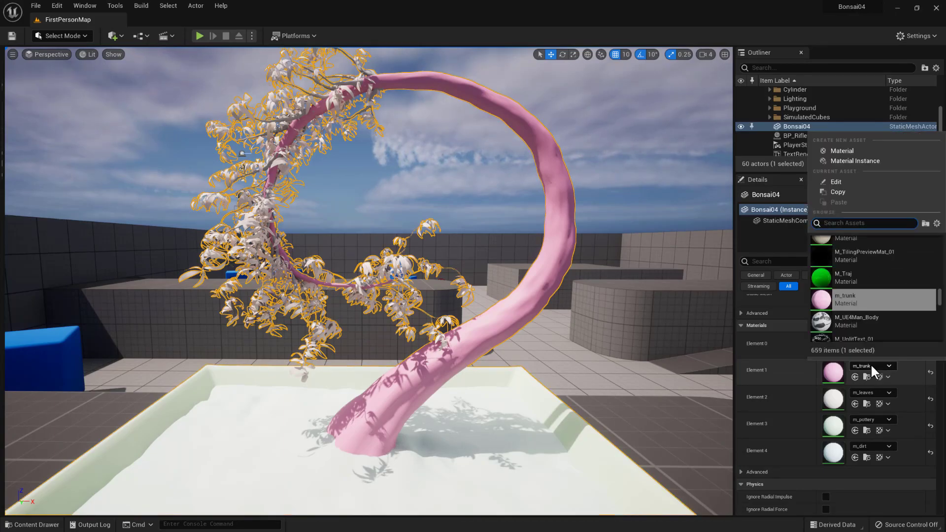
{"action": "left_click", "coordinate": [876, 298]}
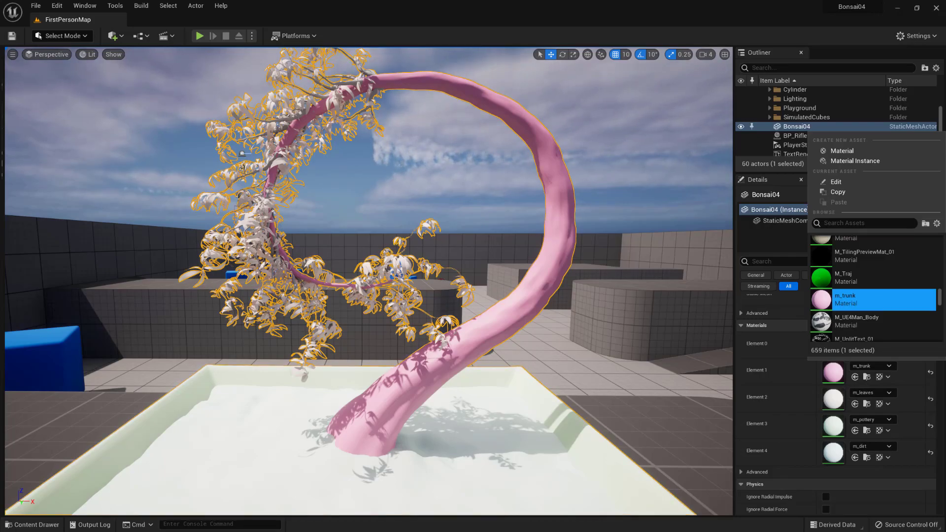
{"action": "key", "text": "Escape"}
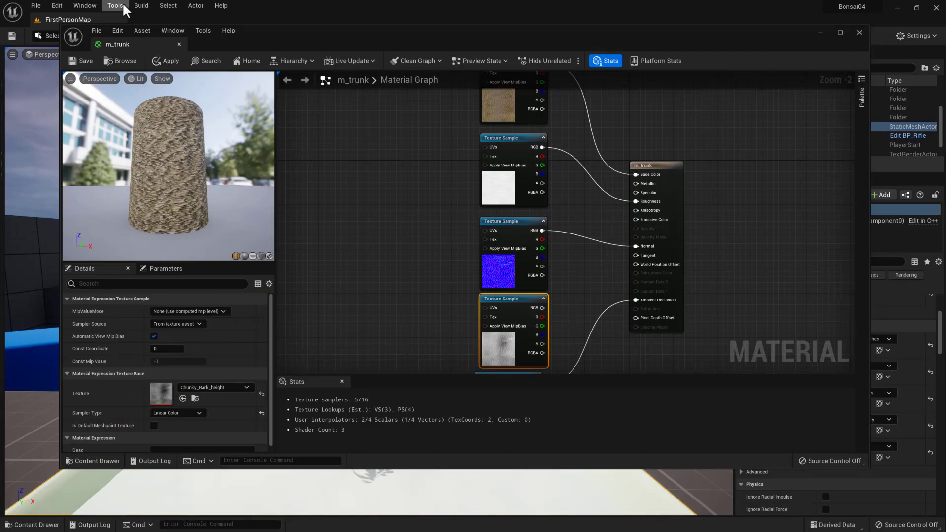
- Save the m_trunk material, check the bark on the bonsai trunk in the level and close the material editor
{"action": "left_click", "coordinate": [84, 61]}
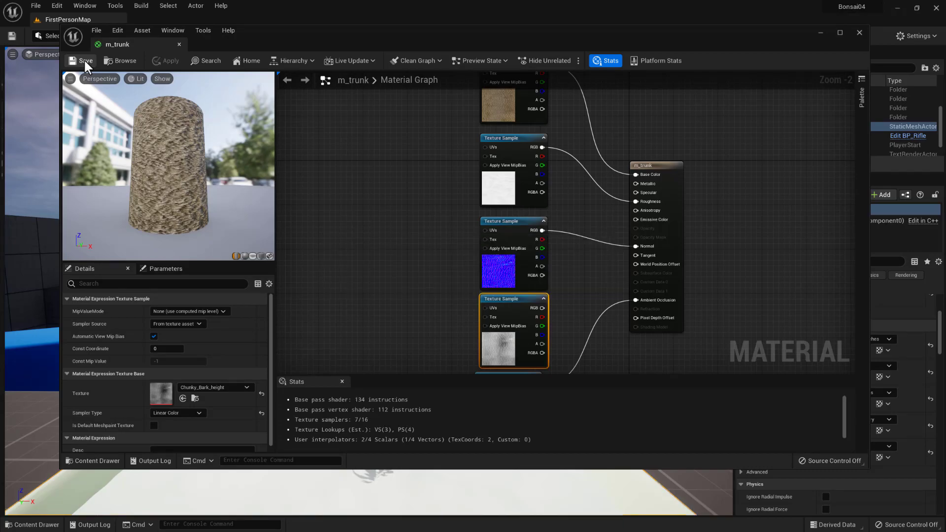
{"action": "left_click_drag", "start_coordinate": [346, 37], "coordinate": [329, 418]}
{"action": "middle_click_drag", "start_coordinate": [437, 350], "coordinate": [389, 325]}
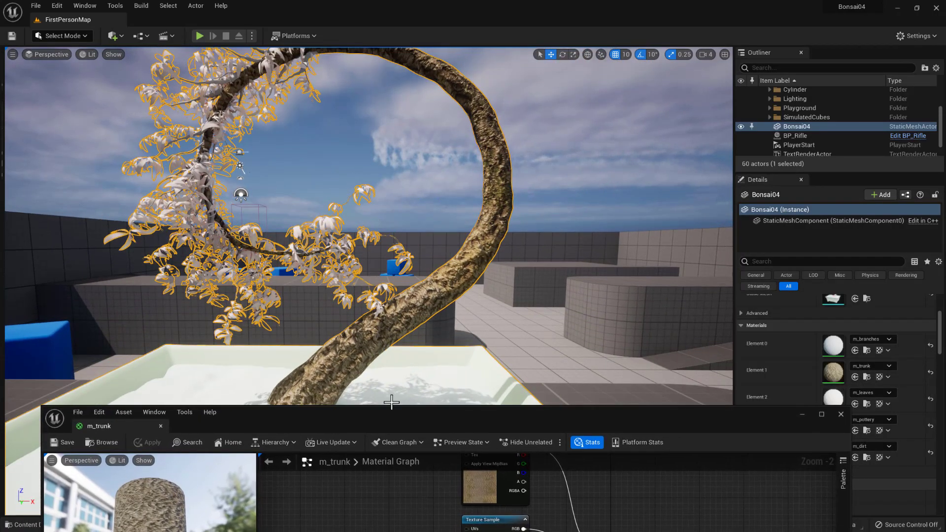
{"action": "left_click_drag", "start_coordinate": [388, 416], "coordinate": [375, 356]}
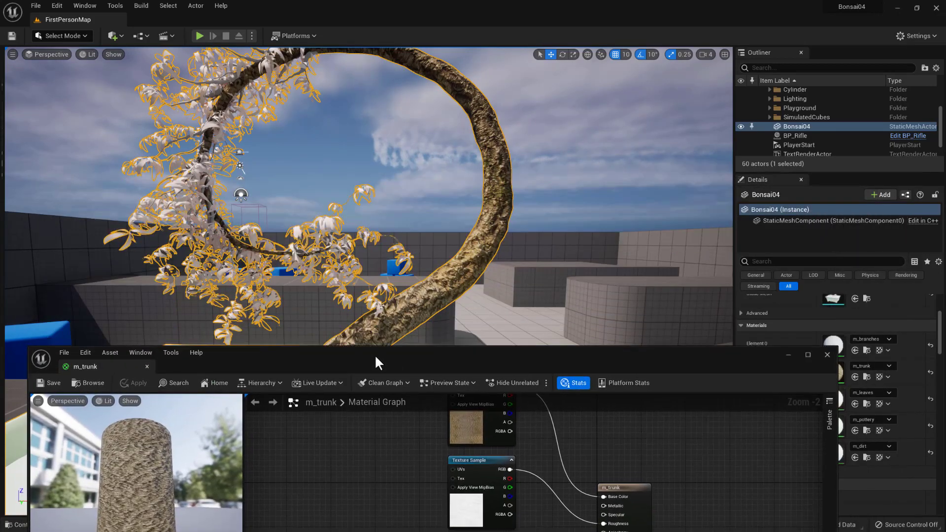
{"action": "left_click", "coordinate": [824, 355]}
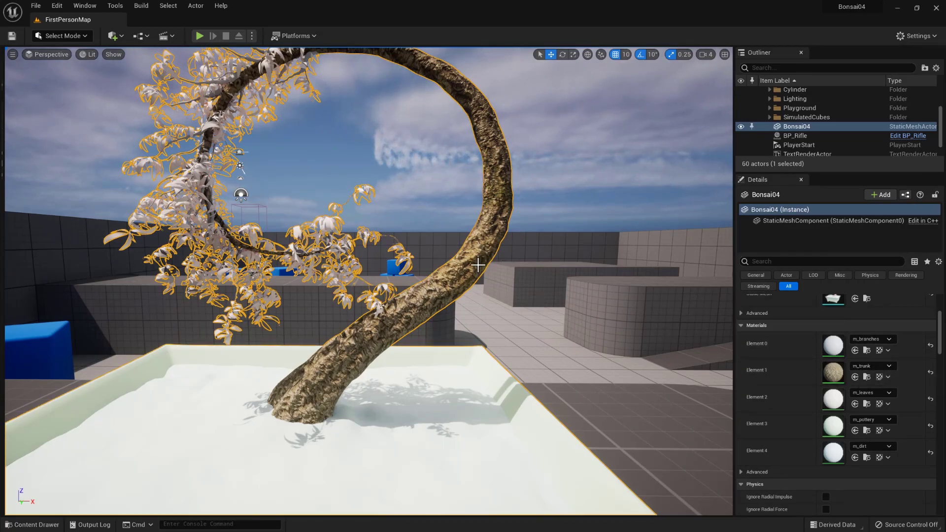
- Open the bonsai's static mesh for editing and view the whole tree in its preview
{"action": "scroll", "coordinate": [790, 383], "scroll_direction": "up", "scroll_amount": 3}
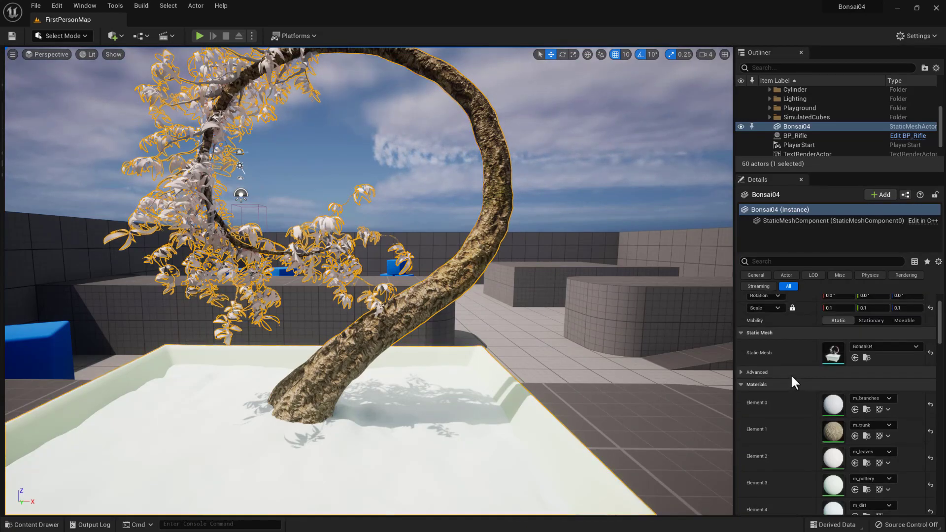
{"action": "scroll", "coordinate": [791, 374], "scroll_direction": "up", "scroll_amount": 2}
{"action": "double_click", "coordinate": [827, 383]}
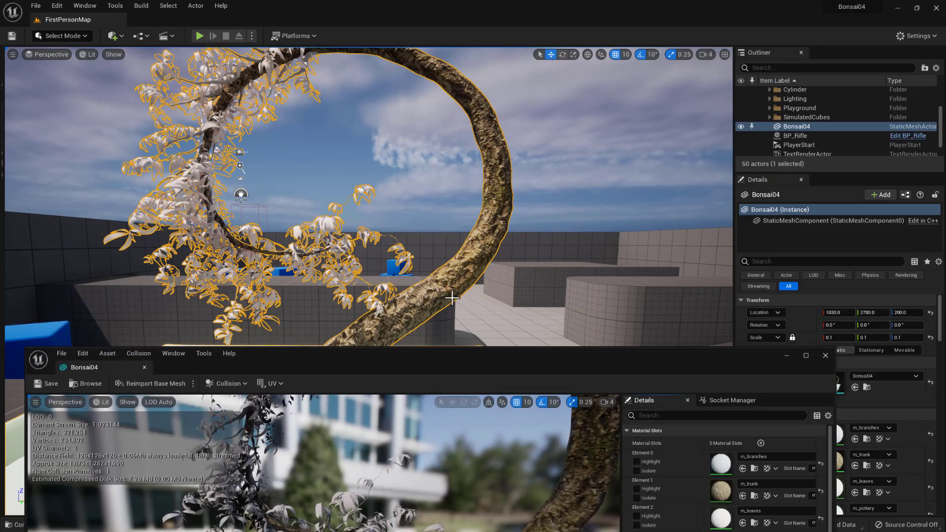
{"action": "left_click_drag", "start_coordinate": [463, 363], "coordinate": [456, 103]}
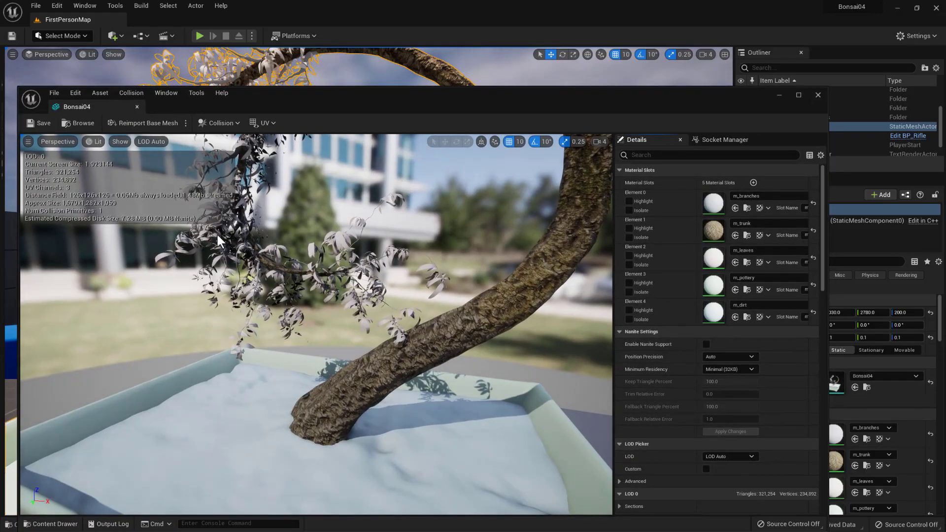
{"action": "scroll", "coordinate": [347, 305], "scroll_direction": "down", "scroll_amount": 6}
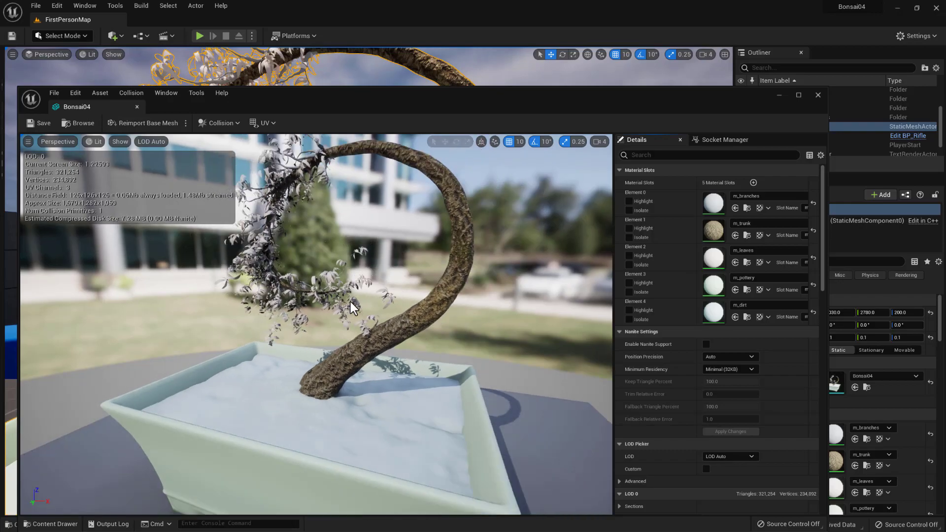
{"action": "left_click_drag", "start_coordinate": [314, 326], "coordinate": [445, 330]}
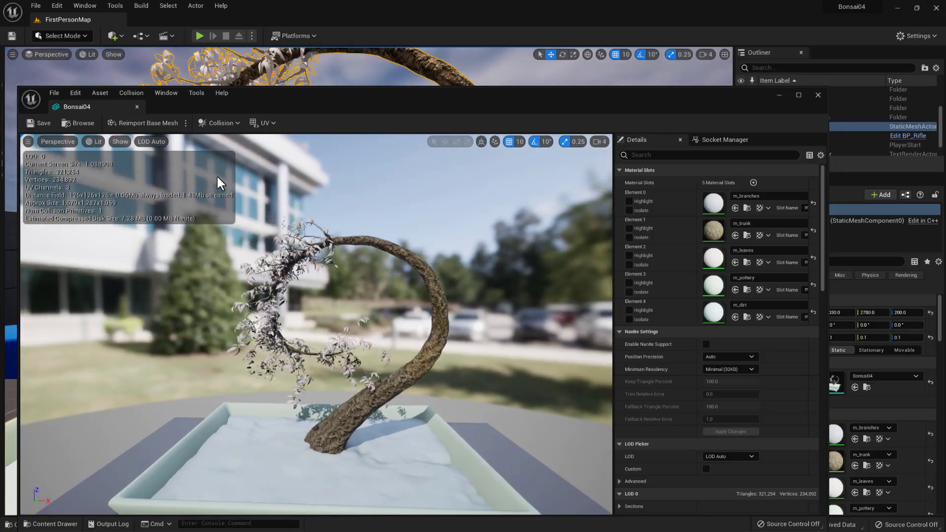
- Examine the bonsai mesh's UV layouts in UV Channel 0, UV Channel 1 and UV Channel 2
{"action": "left_click", "coordinate": [272, 125]}
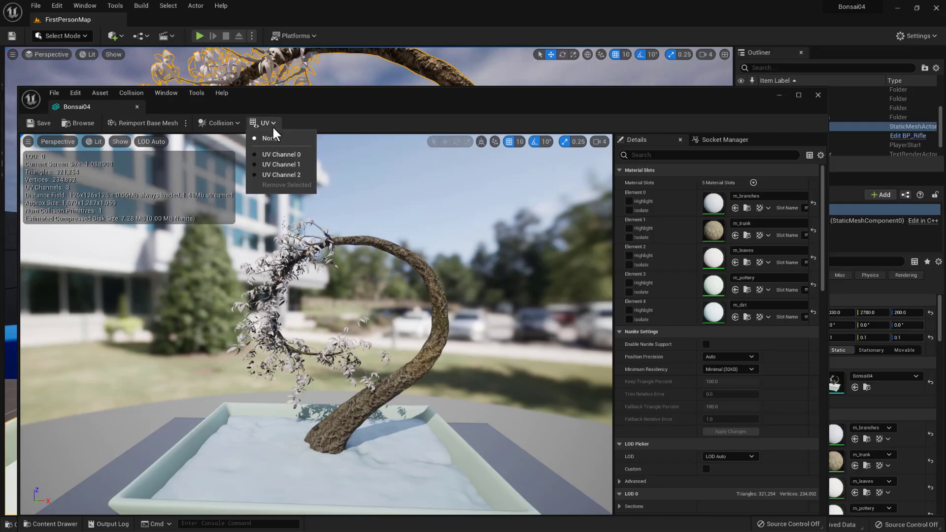
{"action": "left_click", "coordinate": [274, 155]}
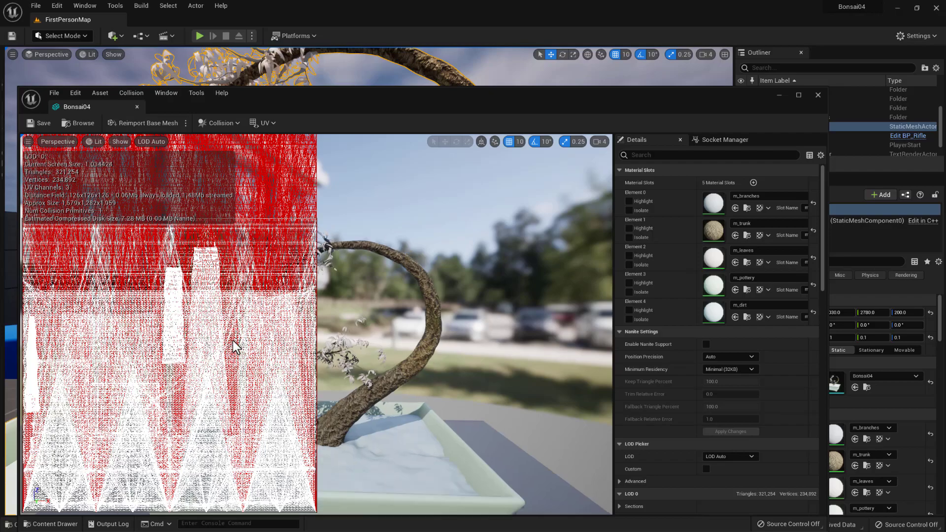
{"action": "left_click", "coordinate": [271, 123]}
{"action": "left_click", "coordinate": [277, 166]}
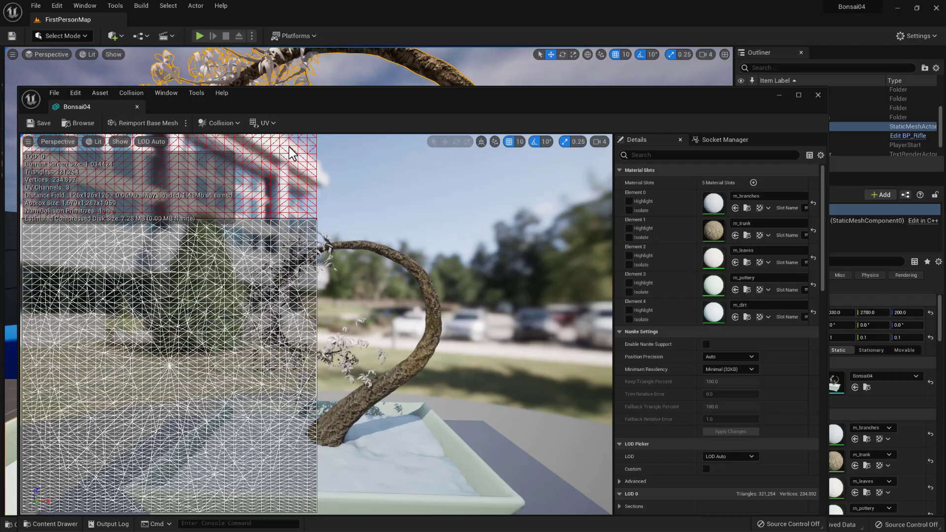
{"action": "left_click", "coordinate": [271, 123]}
{"action": "left_click", "coordinate": [278, 176]}
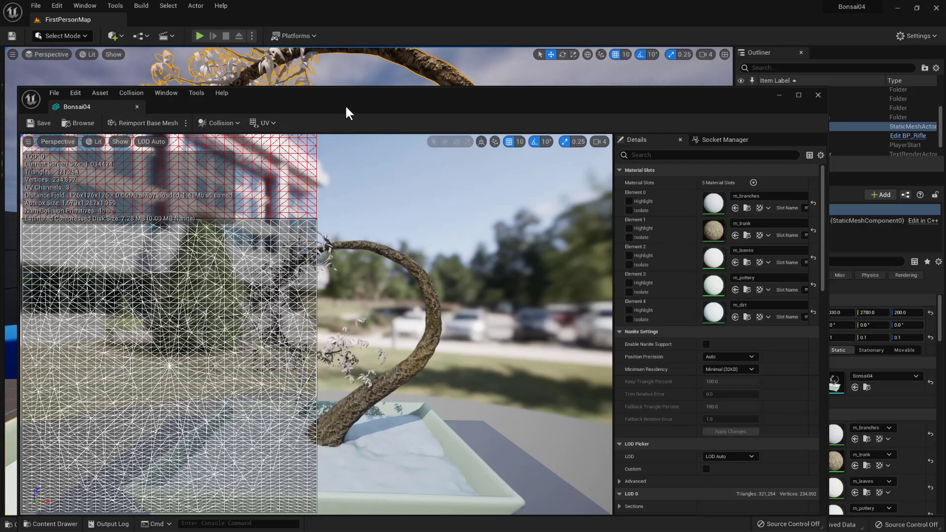
{"action": "left_click", "coordinate": [267, 123]}
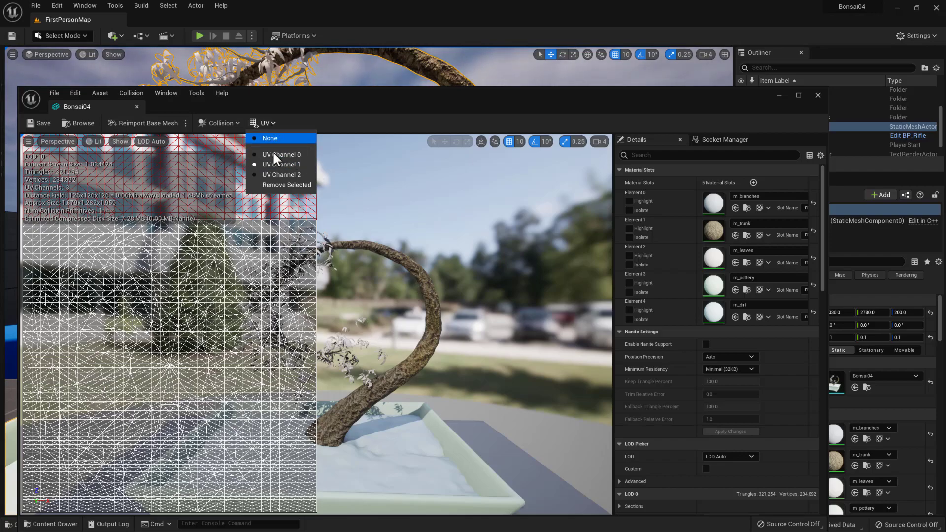
{"action": "left_click", "coordinate": [284, 175]}
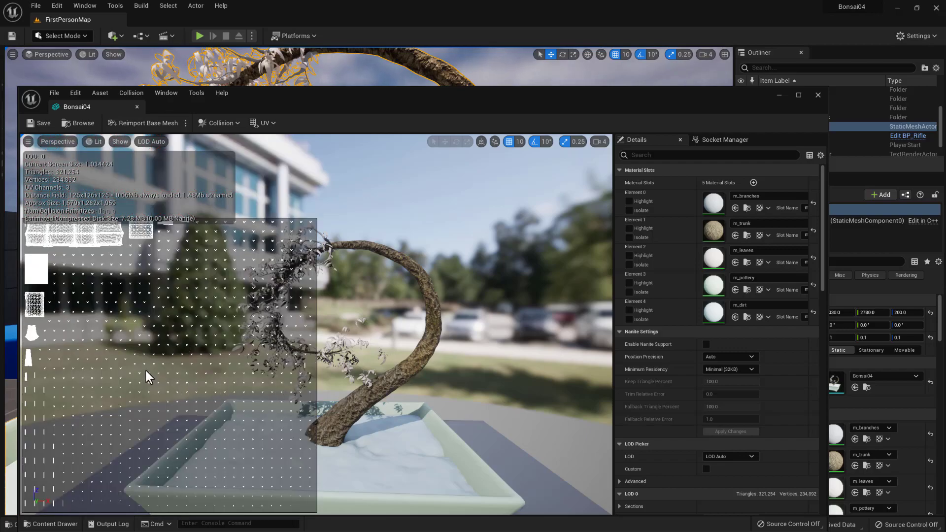
{"action": "scroll", "coordinate": [145, 320], "scroll_direction": "down", "scroll_amount": 1}
{"action": "scroll", "coordinate": [144, 320], "scroll_direction": "down", "scroll_amount": 1}
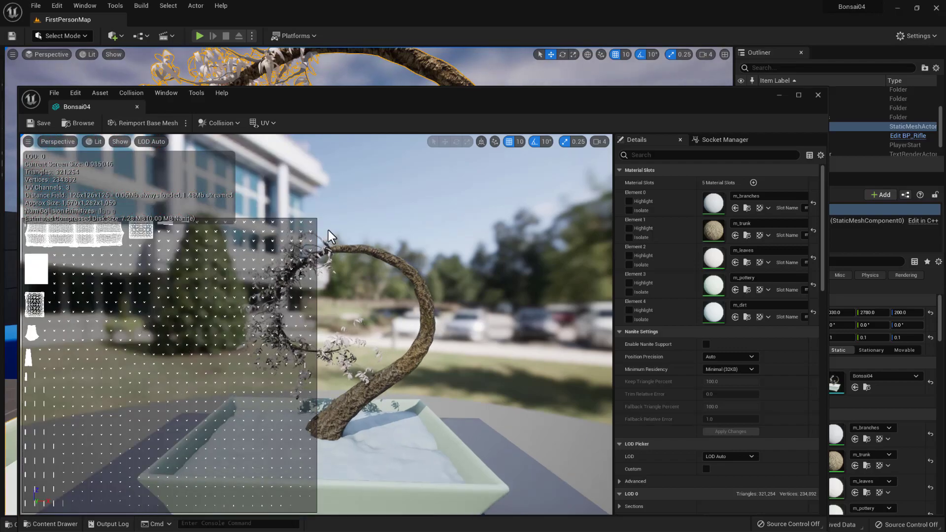
- Locate the Bonsai04 static mesh in the meshes folder, then close its mesh editor
{"action": "left_click", "coordinate": [274, 124]}
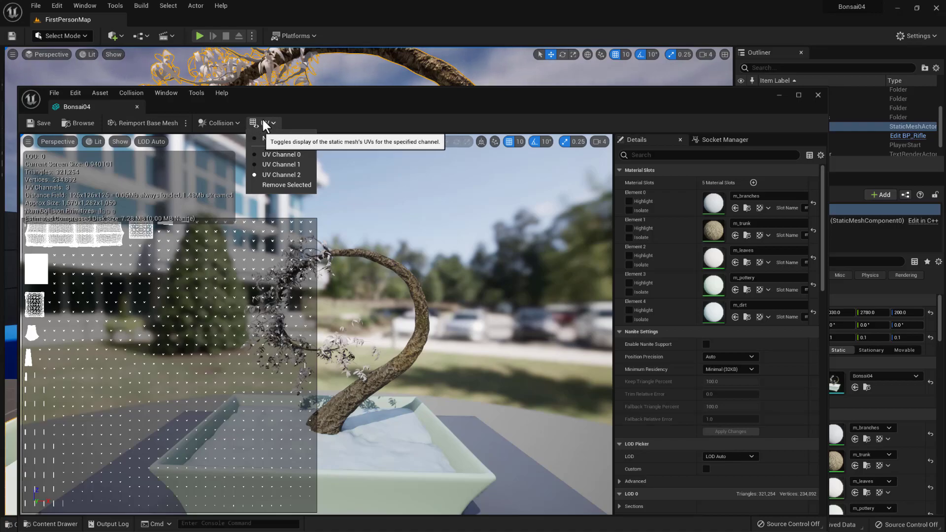
{"action": "left_click", "coordinate": [50, 525]}
{"action": "left_click", "coordinate": [51, 525]}
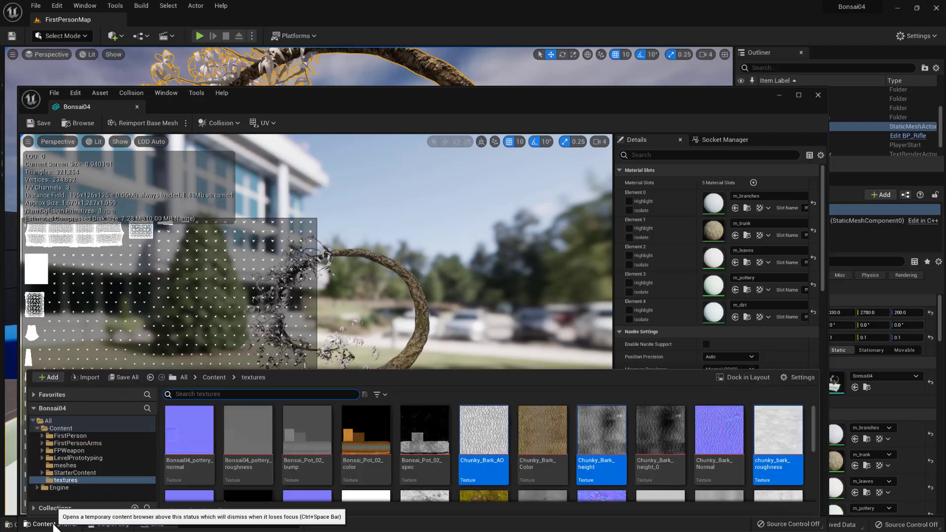
{"action": "left_click", "coordinate": [61, 463]}
{"action": "left_click", "coordinate": [186, 432]}
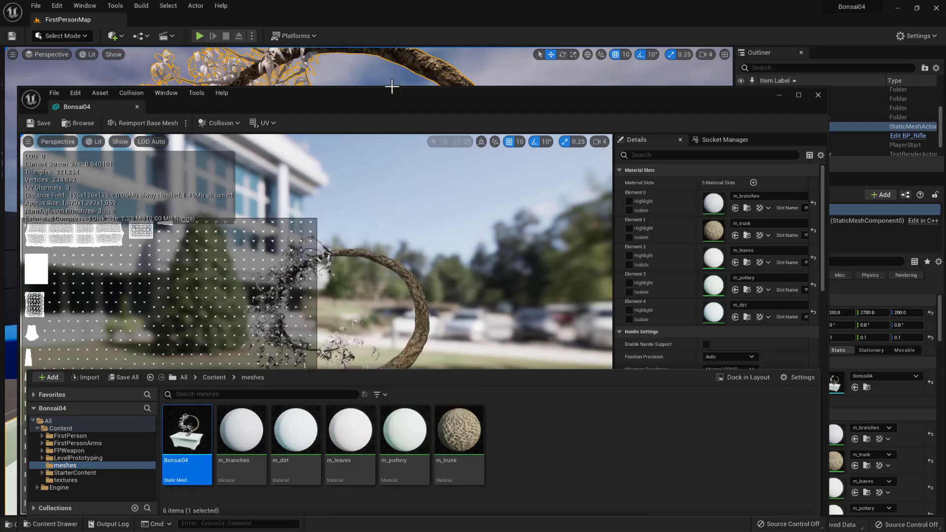
{"action": "left_click", "coordinate": [380, 98]}
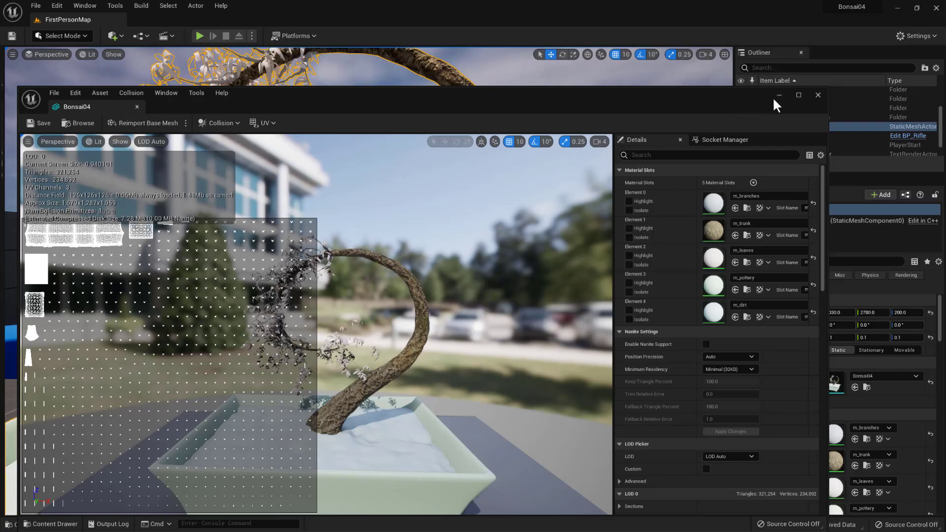
{"action": "left_click", "coordinate": [817, 94]}
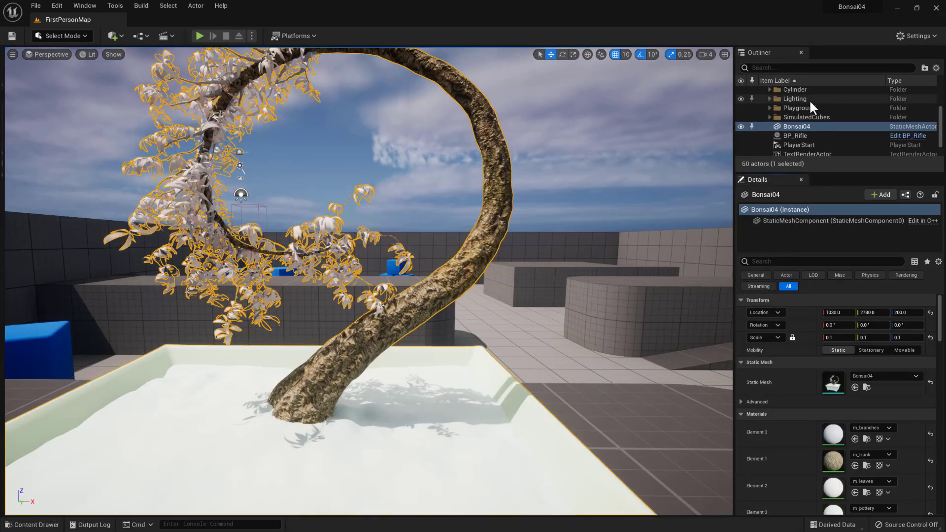
- Open the m_trunk material and add a TextureCoordinate node beside the color texture sample
{"action": "double_click", "coordinate": [832, 460]}
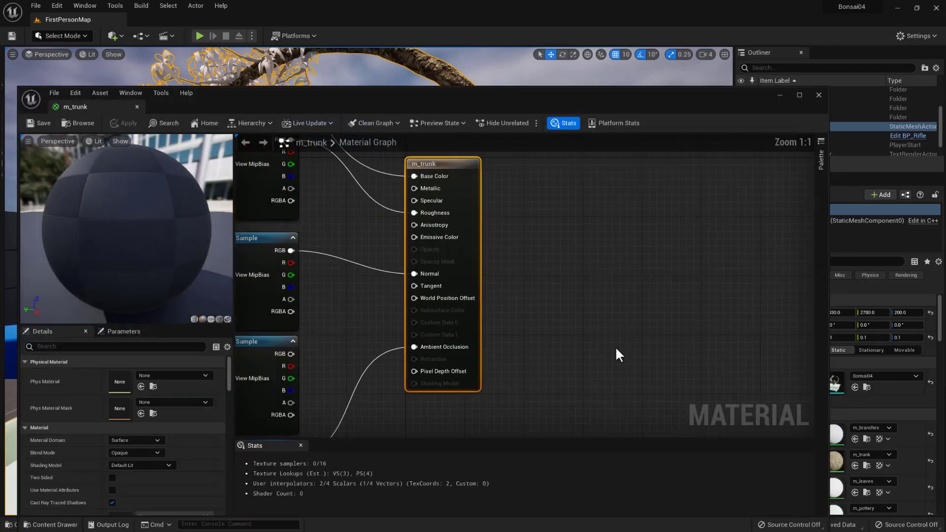
{"action": "scroll", "coordinate": [432, 298], "scroll_direction": "down", "scroll_amount": 3}
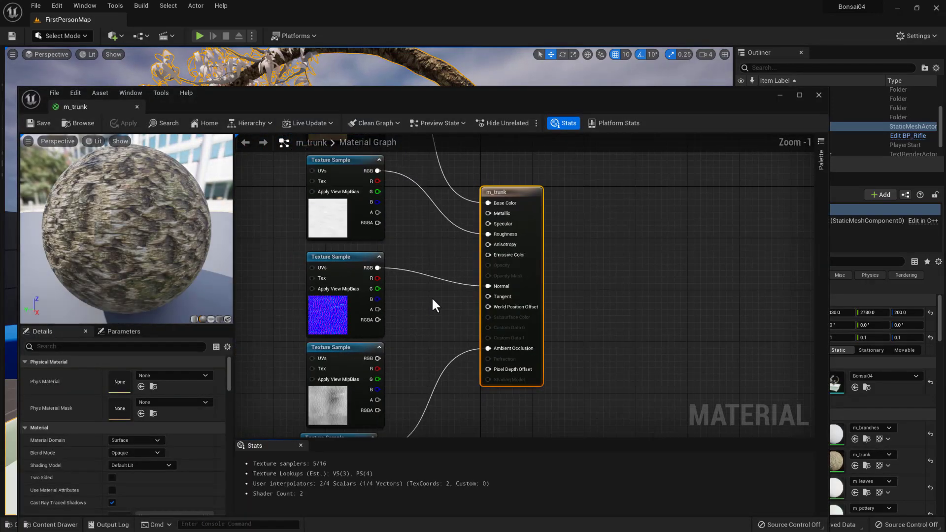
{"action": "right_click_drag", "start_coordinate": [395, 298], "coordinate": [530, 379]}
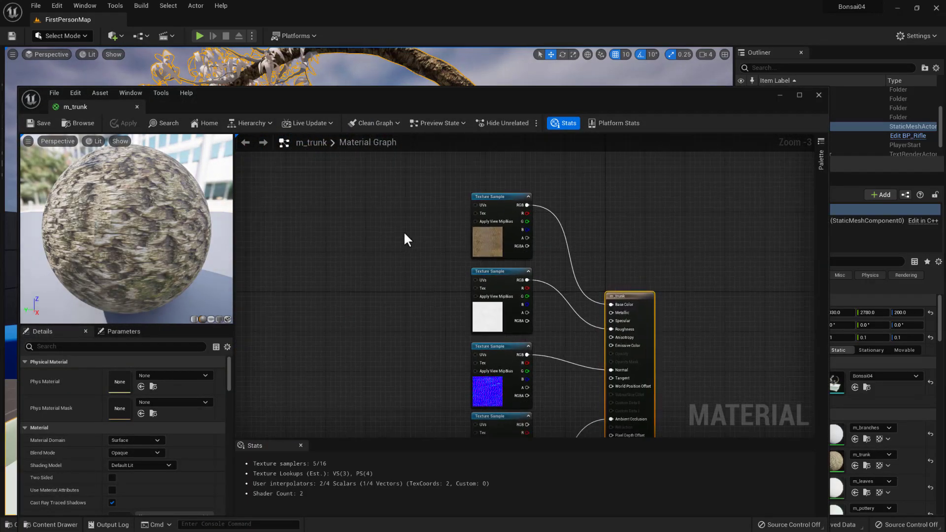
{"action": "right_click", "coordinate": [356, 210]}
{"action": "type", "text": "tex"}
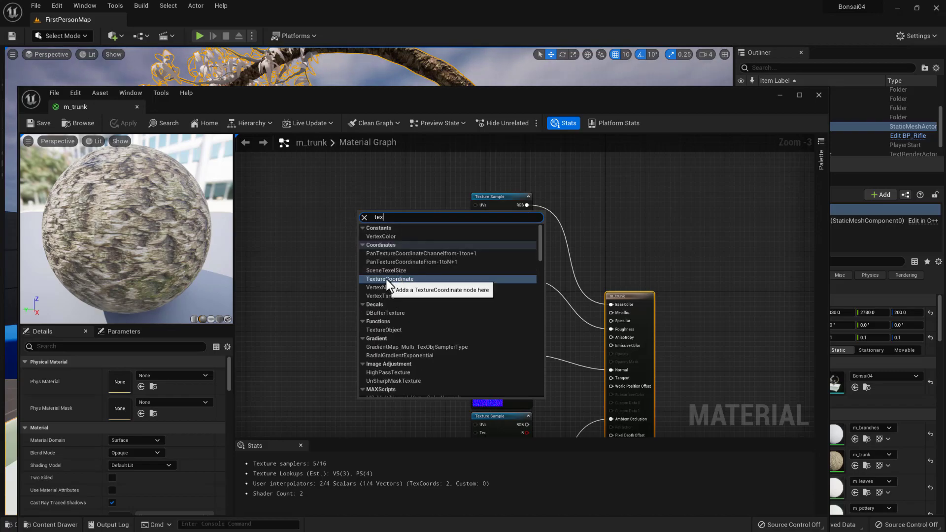
{"action": "left_click", "coordinate": [390, 280]}
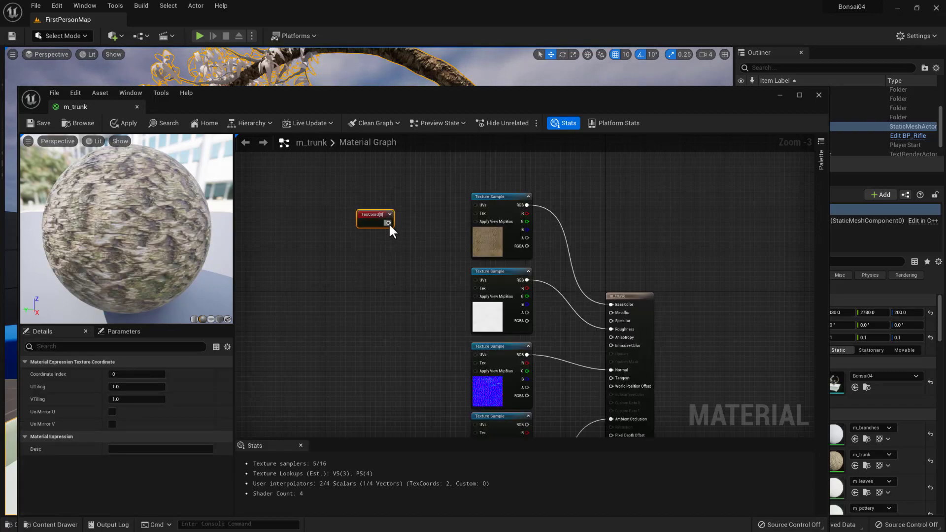
- Connect the TexCoord node to the color sample's UVs input and align the node level with that sample
{"action": "scroll", "coordinate": [389, 223], "scroll_direction": "up", "scroll_amount": 2}
{"action": "left_click_drag", "start_coordinate": [389, 222], "coordinate": [500, 199]}
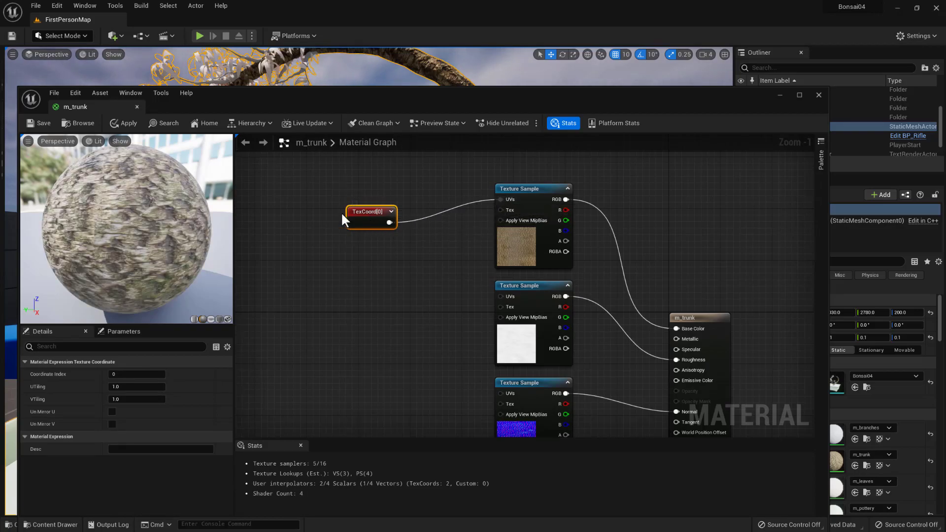
{"action": "left_click_drag", "start_coordinate": [365, 211], "coordinate": [366, 190]}
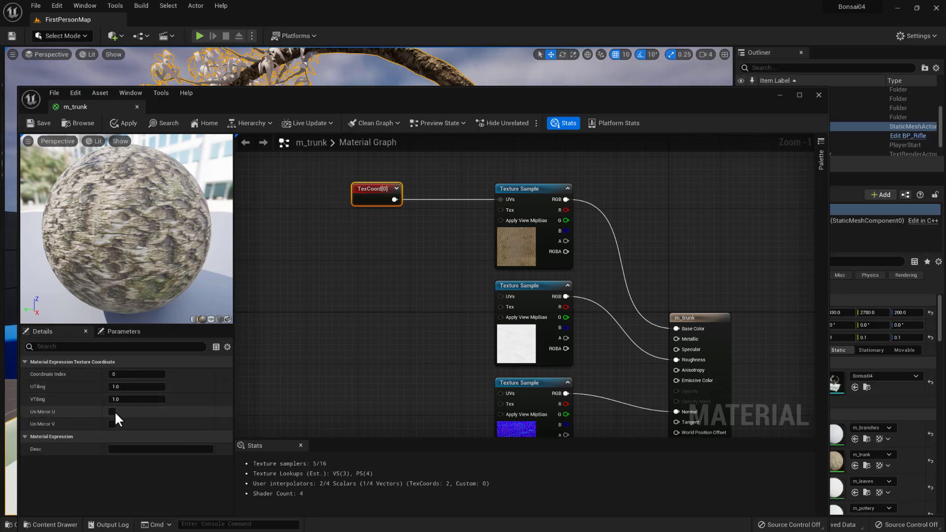
- Set the TexCoord node's UTiling to 2 and show the material preview on a cylinder
{"action": "left_click", "coordinate": [139, 387]}
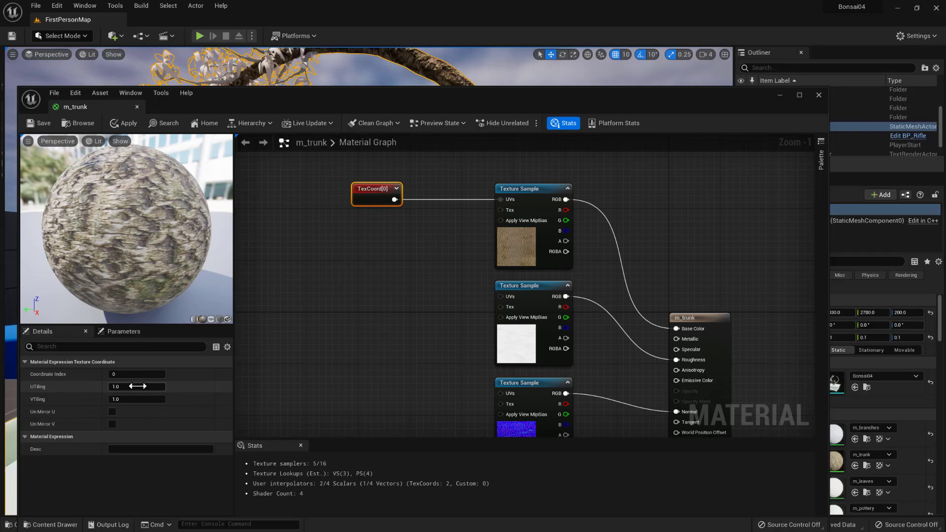
{"action": "type", "text": "2"}
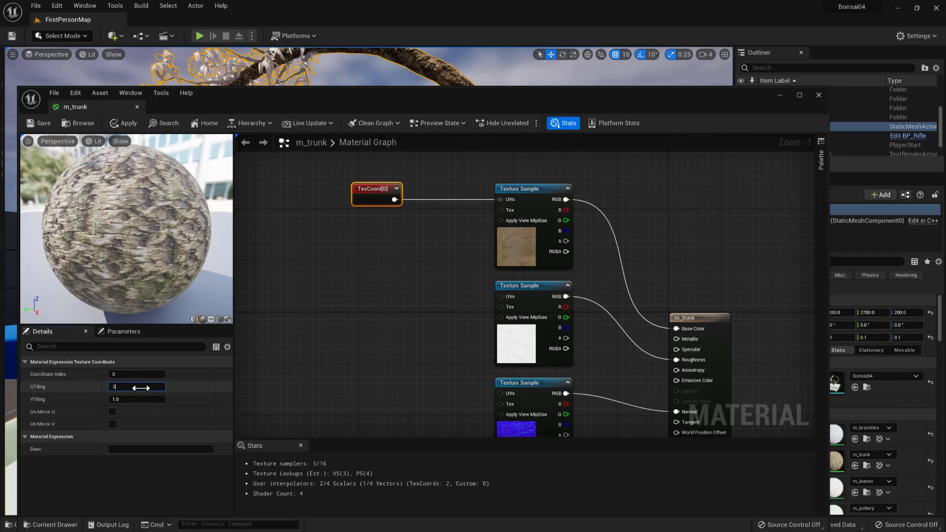
{"action": "key", "text": "Return"}
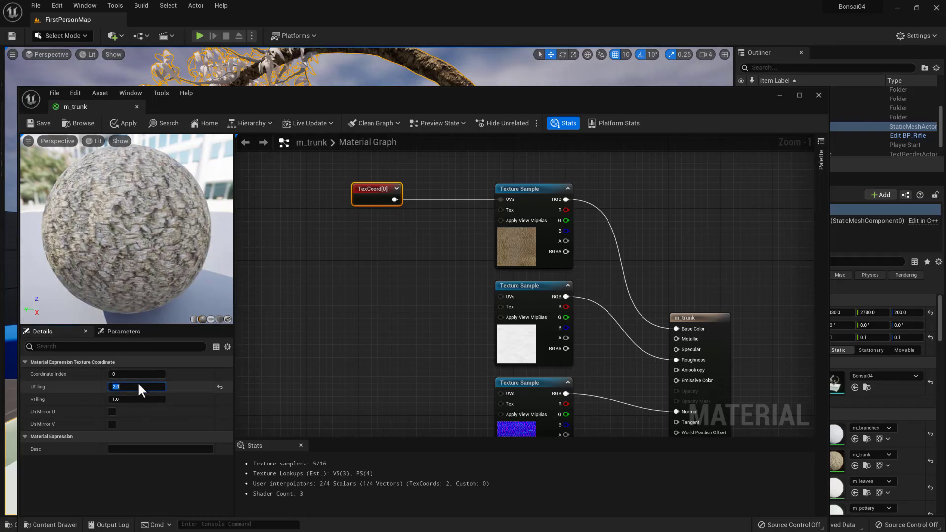
{"action": "left_click", "coordinate": [194, 320]}
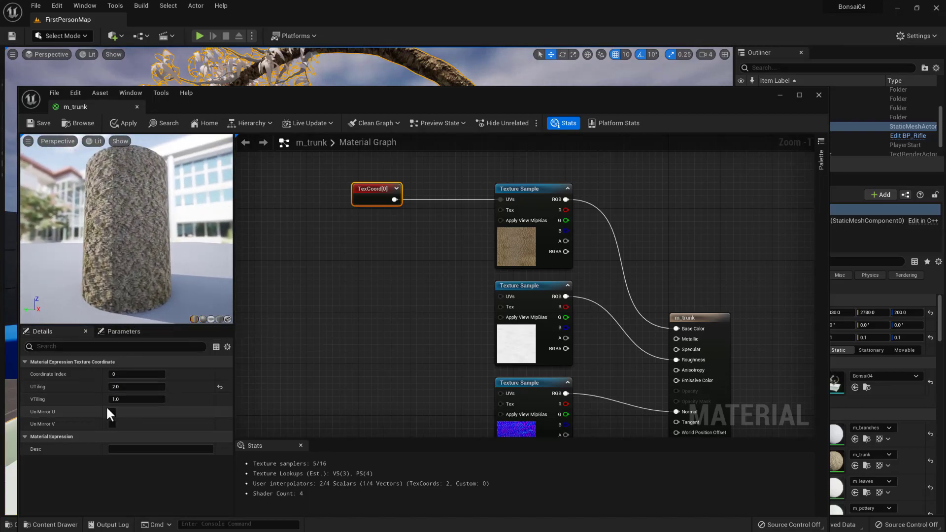
- Set the TexCoord node's UTiling to 3, inspect the bark on the preview cylinder and save the m_trunk material
{"action": "left_click", "coordinate": [131, 387]}
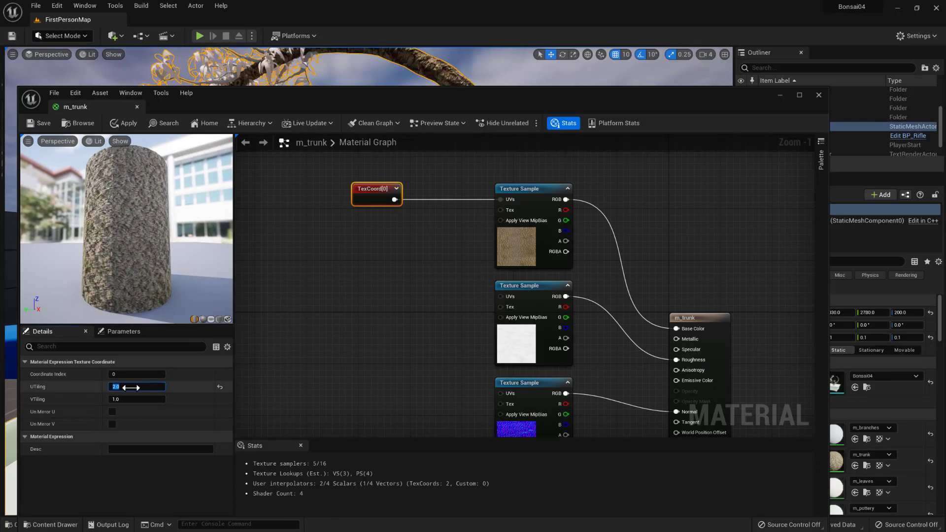
{"action": "type", "text": "3"}
{"action": "key", "text": "Return"}
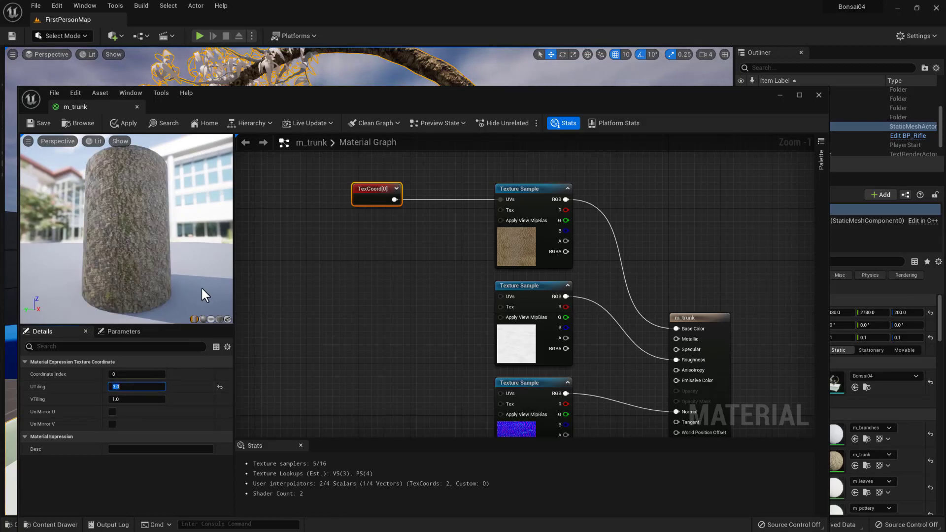
{"action": "left_click_drag", "start_coordinate": [201, 285], "coordinate": [233, 220]}
{"action": "left_click", "coordinate": [40, 124]}
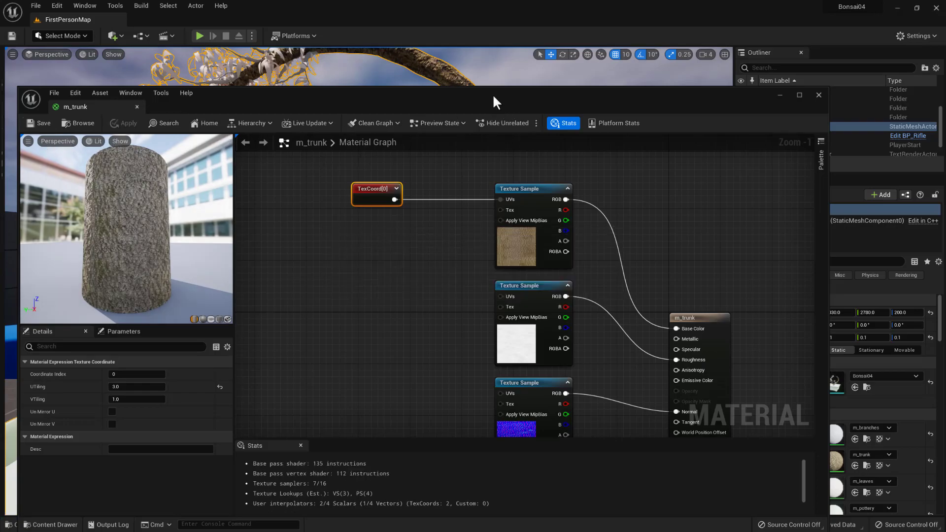
- Connect the TexCoord node to the UVs inputs of the four remaining texture samples and save the m_trunk material
{"action": "left_click_drag", "start_coordinate": [514, 92], "coordinate": [509, 111]}
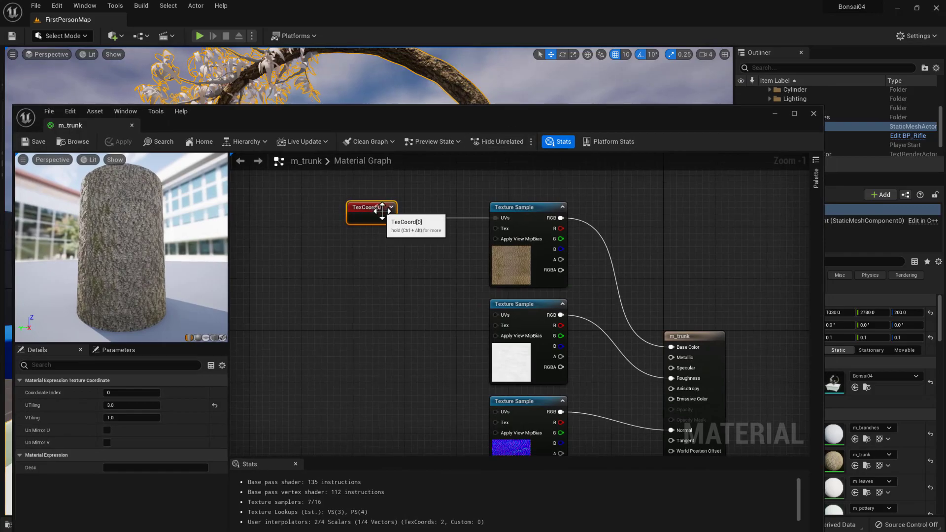
{"action": "left_click_drag", "start_coordinate": [389, 218], "coordinate": [504, 312]}
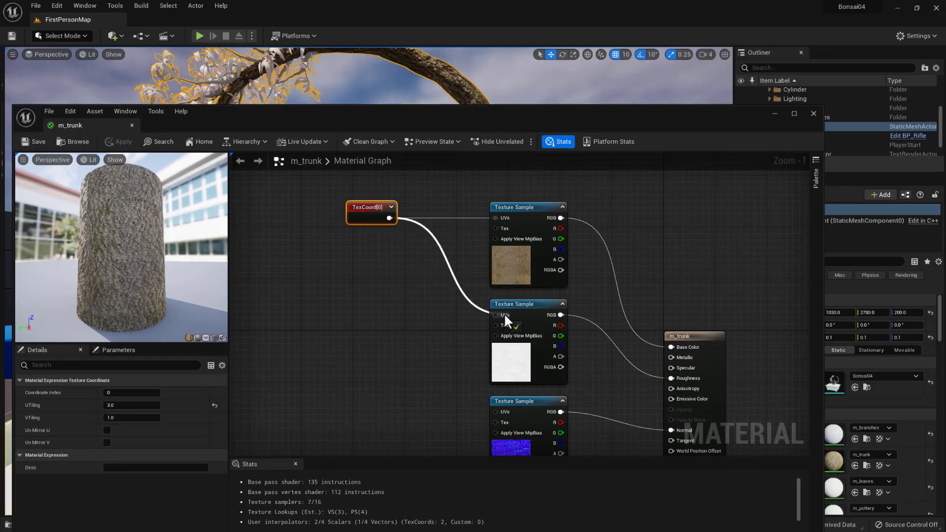
{"action": "scroll", "coordinate": [394, 350], "scroll_direction": "down", "scroll_amount": 2}
{"action": "scroll", "coordinate": [381, 309], "scroll_direction": "down", "scroll_amount": 3}
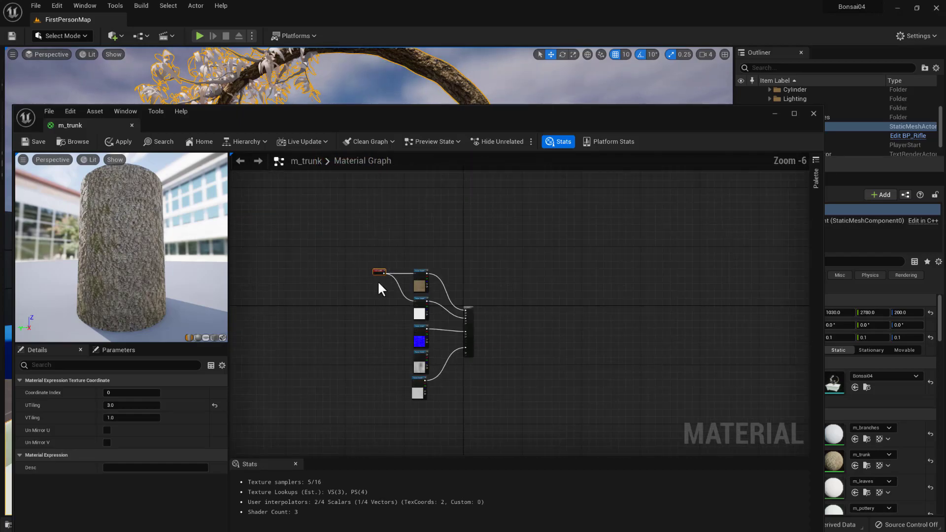
{"action": "scroll", "coordinate": [379, 283], "scroll_direction": "up", "scroll_amount": 2}
{"action": "right_click_drag", "start_coordinate": [381, 328], "coordinate": [385, 274]}
{"action": "left_click_drag", "start_coordinate": [397, 207], "coordinate": [461, 318]}
{"action": "right_click_drag", "start_coordinate": [369, 362], "coordinate": [383, 340]}
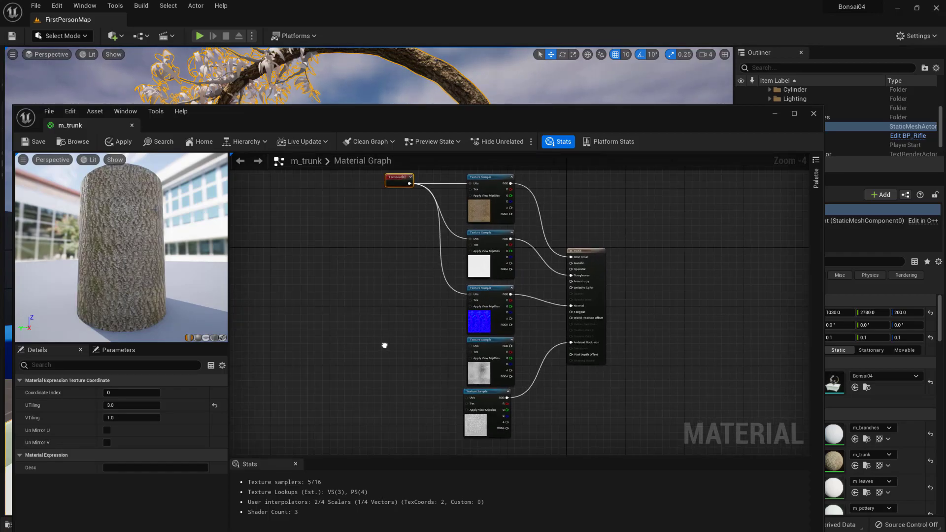
{"action": "left_click_drag", "start_coordinate": [408, 183], "coordinate": [470, 343]}
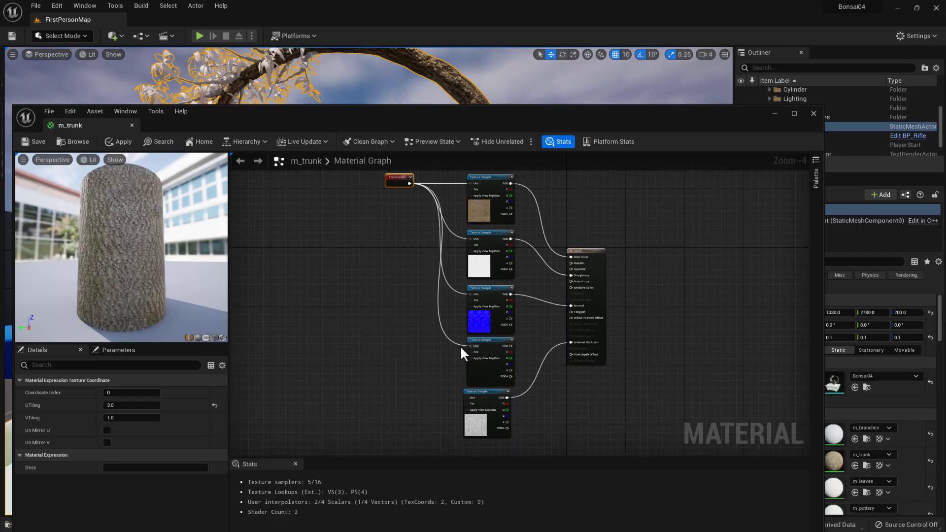
{"action": "left_click_drag", "start_coordinate": [410, 183], "coordinate": [468, 396]}
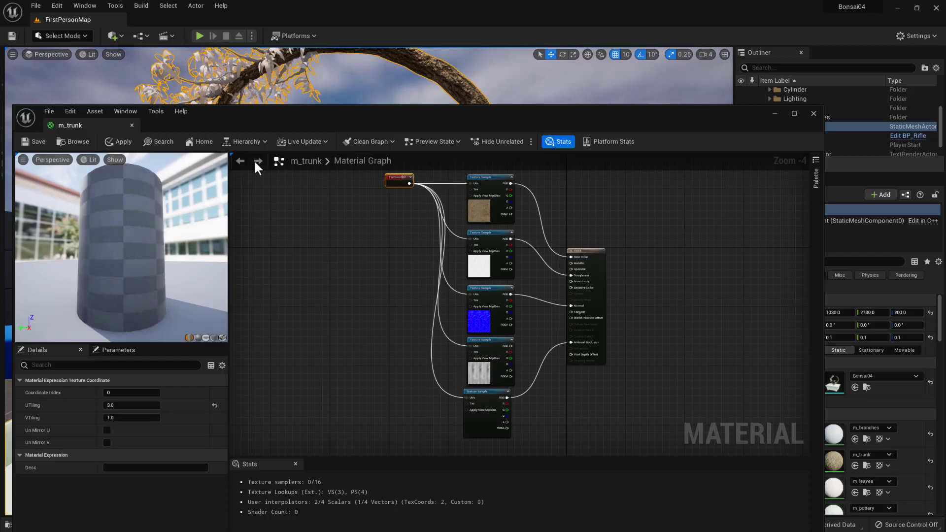
{"action": "left_click", "coordinate": [39, 142]}
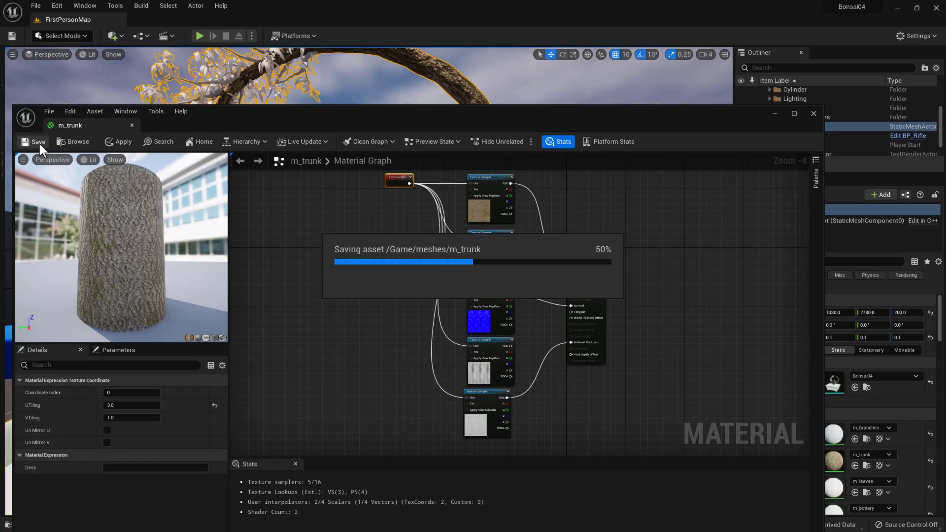
- Uncover the level view and examine the bark tiling on the bonsai trunk up close and from farther away
{"action": "left_click_drag", "start_coordinate": [452, 114], "coordinate": [0, 74]}
{"action": "right_click_drag", "start_coordinate": [344, 342], "coordinate": [368, 323]}
{"action": "middle_click_drag", "start_coordinate": [345, 341], "coordinate": [315, 310]}
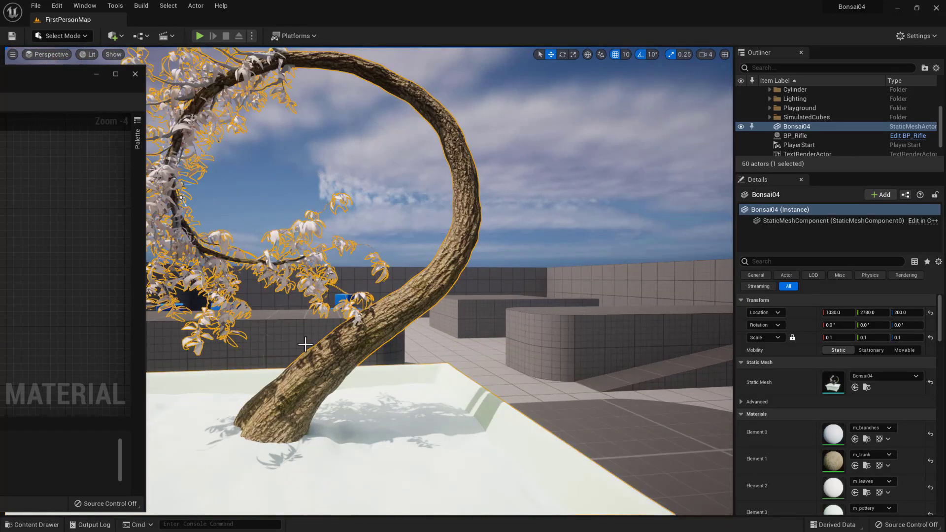
{"action": "scroll", "coordinate": [305, 344], "scroll_direction": "up", "scroll_amount": 5}
{"action": "middle_click_drag", "start_coordinate": [365, 372], "coordinate": [325, 428]}
{"action": "right_click_drag", "start_coordinate": [364, 371], "coordinate": [352, 365]}
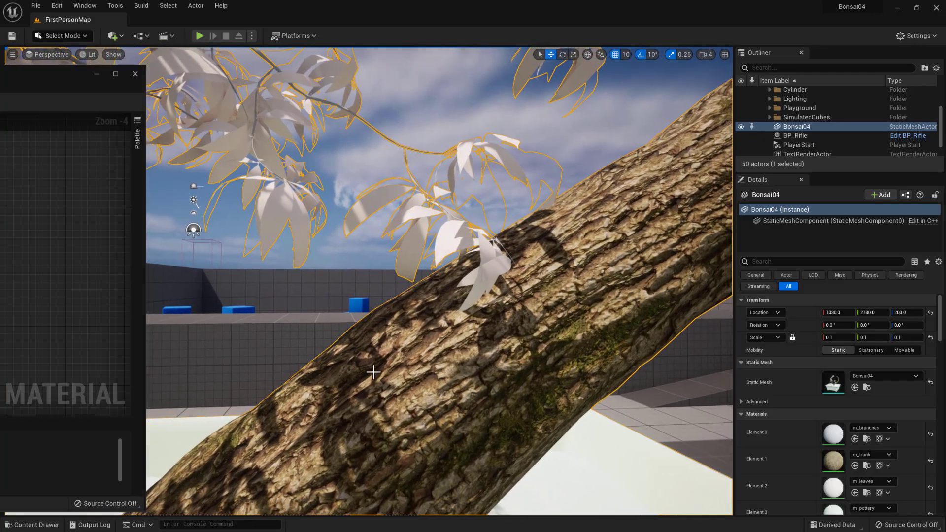
{"action": "scroll", "coordinate": [393, 375], "scroll_direction": "down", "scroll_amount": 5}
{"action": "middle_click_drag", "start_coordinate": [395, 365], "coordinate": [315, 359]}
{"action": "mouse_move", "coordinate": [455, 420]}
{"action": "left_mouse_down"}
{"action": "mouse_move", "coordinate": [463, 438]}
{"action": "mouse_move", "coordinate": [419, 419]}
{"action": "mouse_move", "coordinate": [433, 390]}
{"action": "mouse_move", "coordinate": [453, 433]}
{"action": "mouse_move", "coordinate": [471, 399]}
{"action": "mouse_move", "coordinate": [456, 420]}
{"action": "left_mouse_up"}
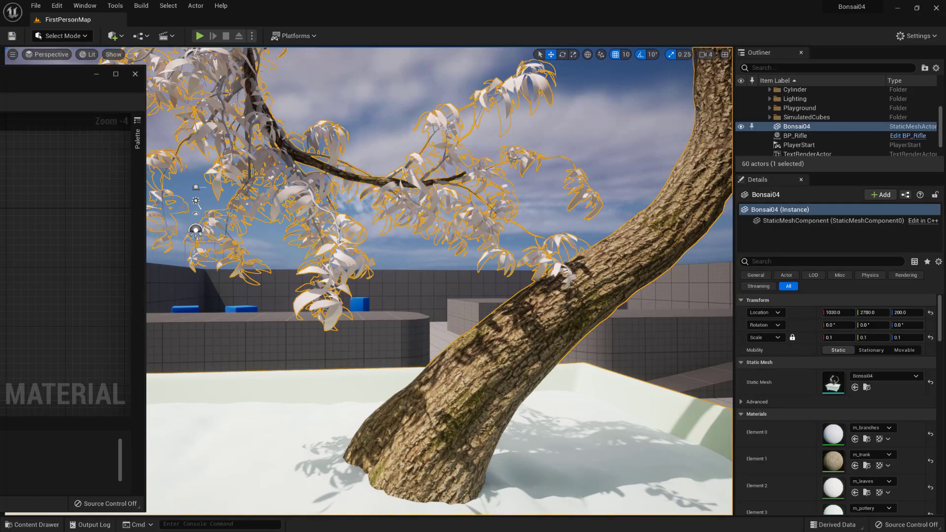
- Tidy the m_trunk graph by centering the TexCoord node and the material output node vertically on the texture sample column
{"action": "left_click_drag", "start_coordinate": [0, 81], "coordinate": [522, 91]}
{"action": "left_click_drag", "start_coordinate": [394, 151], "coordinate": [324, 259]}
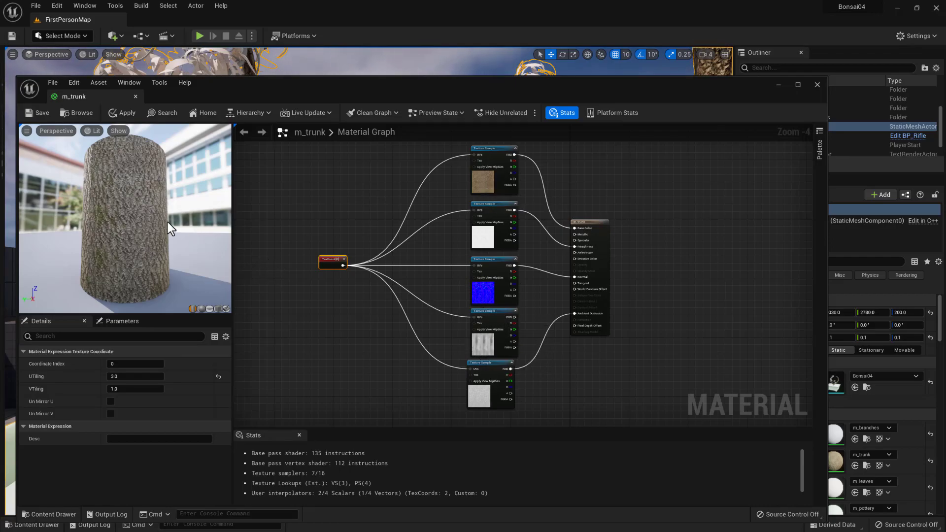
{"action": "mouse_move", "coordinate": [452, 86]}
{"action": "left_mouse_down"}
{"action": "mouse_move", "coordinate": [4, 88]}
{"action": "mouse_move", "coordinate": [9, 74]}
{"action": "mouse_move", "coordinate": [370, 115]}
{"action": "mouse_move", "coordinate": [456, 72]}
{"action": "left_mouse_up"}
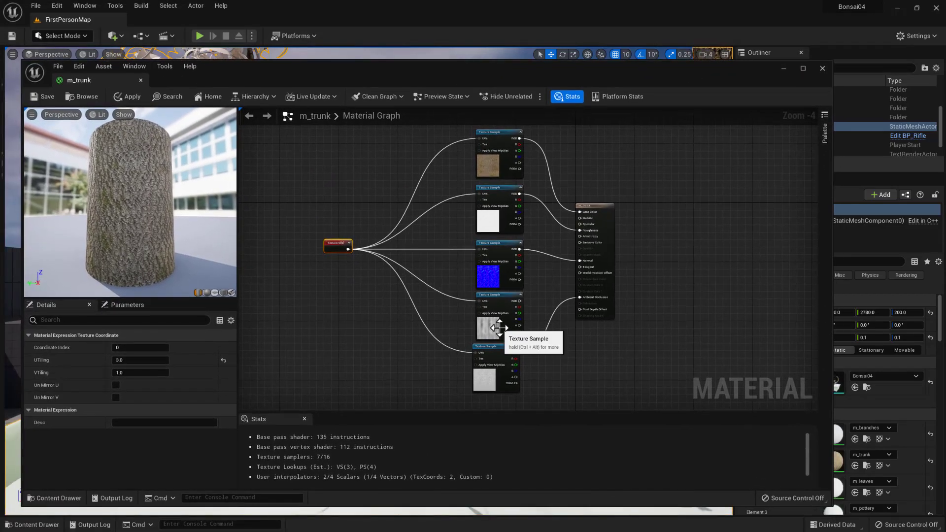
{"action": "scroll", "coordinate": [501, 325], "scroll_direction": "up", "scroll_amount": 4}
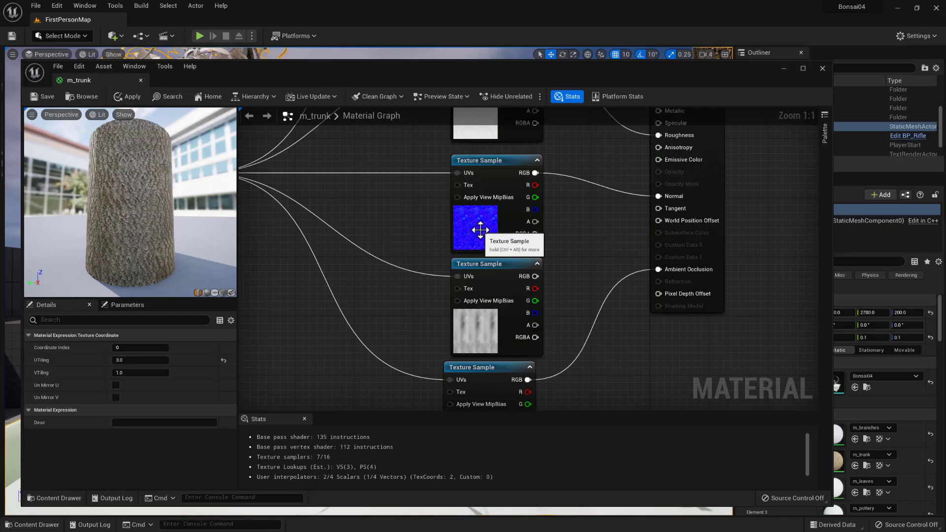
{"action": "scroll", "coordinate": [480, 228], "scroll_direction": "down", "scroll_amount": 3}
{"action": "scroll", "coordinate": [481, 228], "scroll_direction": "down", "scroll_amount": 1}
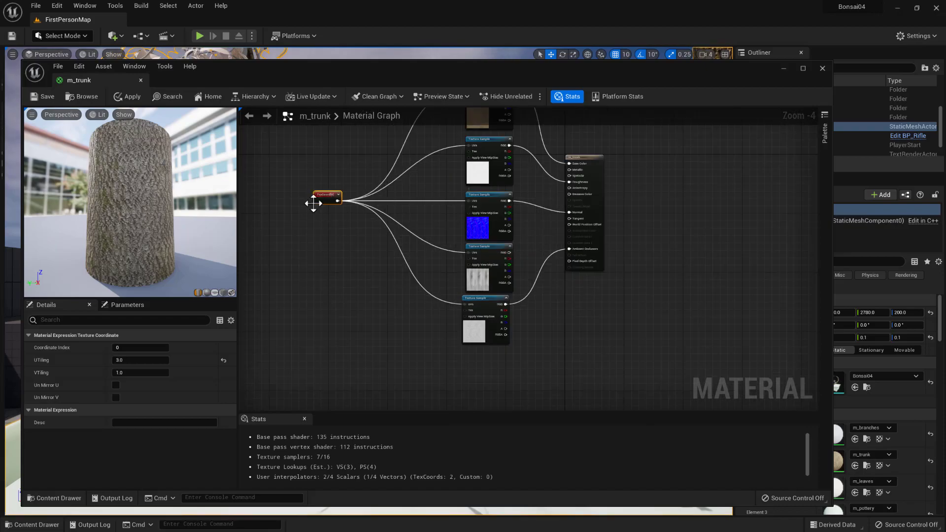
{"action": "right_click_drag", "start_coordinate": [343, 303], "coordinate": [384, 300]}
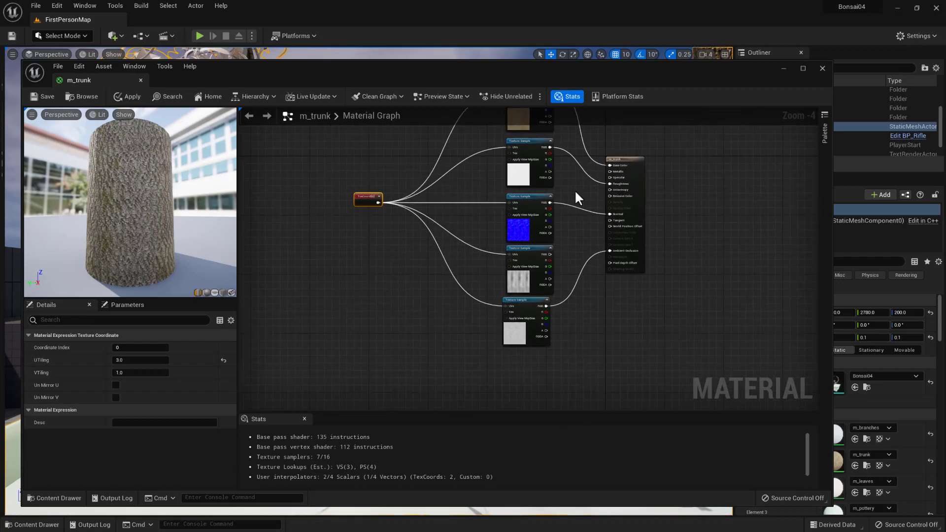
{"action": "right_click_drag", "start_coordinate": [680, 343], "coordinate": [628, 388]}
{"action": "left_click_drag", "start_coordinate": [571, 205], "coordinate": [589, 194]}
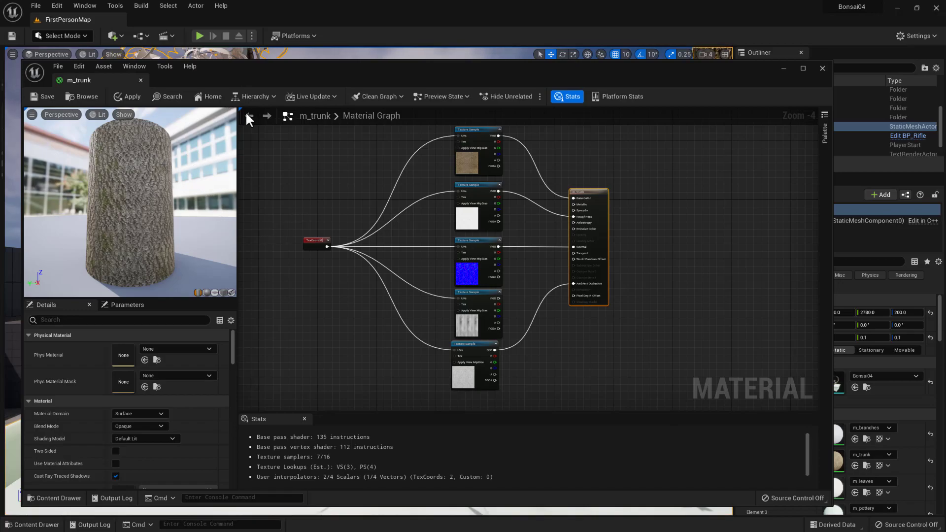
- Open the m_dirt material from the Bonsai04 actor's material slots
{"action": "left_click_drag", "start_coordinate": [329, 66], "coordinate": [304, 47]}
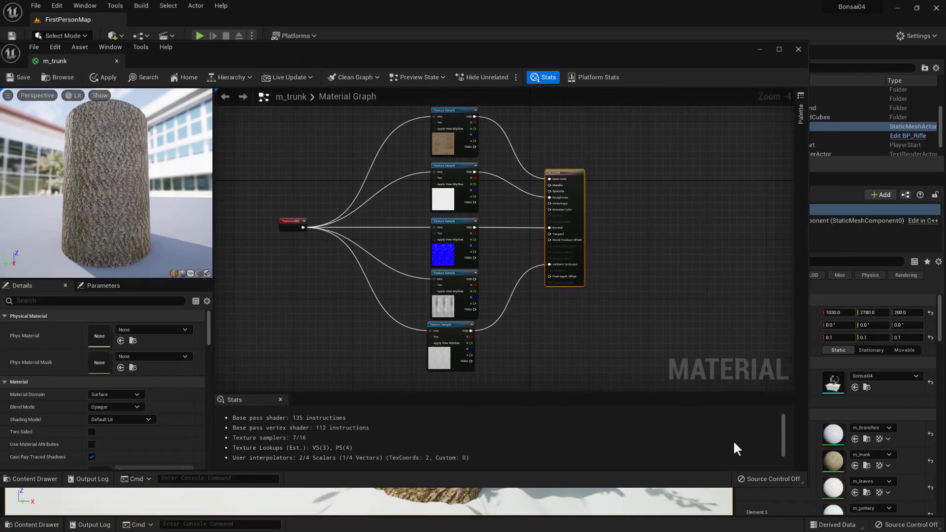
{"action": "scroll", "coordinate": [854, 471], "scroll_direction": "down", "scroll_amount": 1}
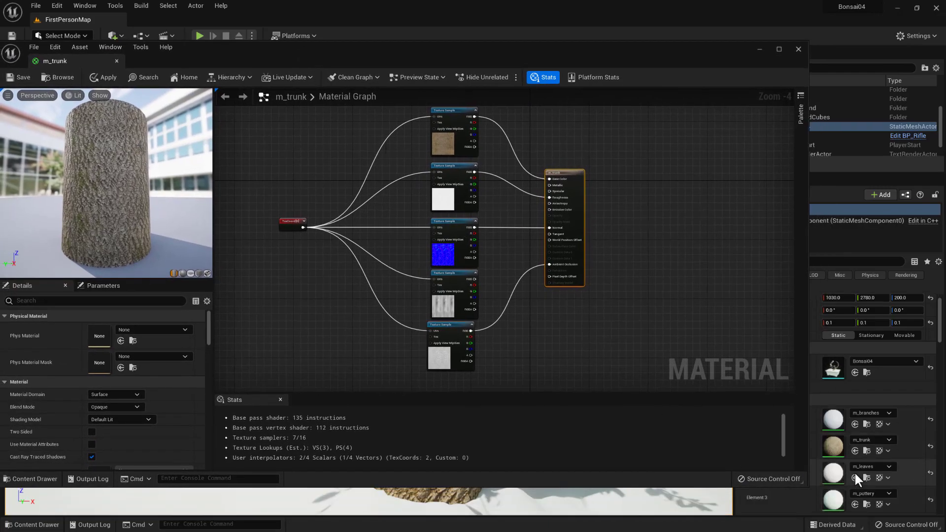
{"action": "scroll", "coordinate": [853, 471], "scroll_direction": "down", "scroll_amount": 1}
{"action": "scroll", "coordinate": [829, 480], "scroll_direction": "down", "scroll_amount": 1}
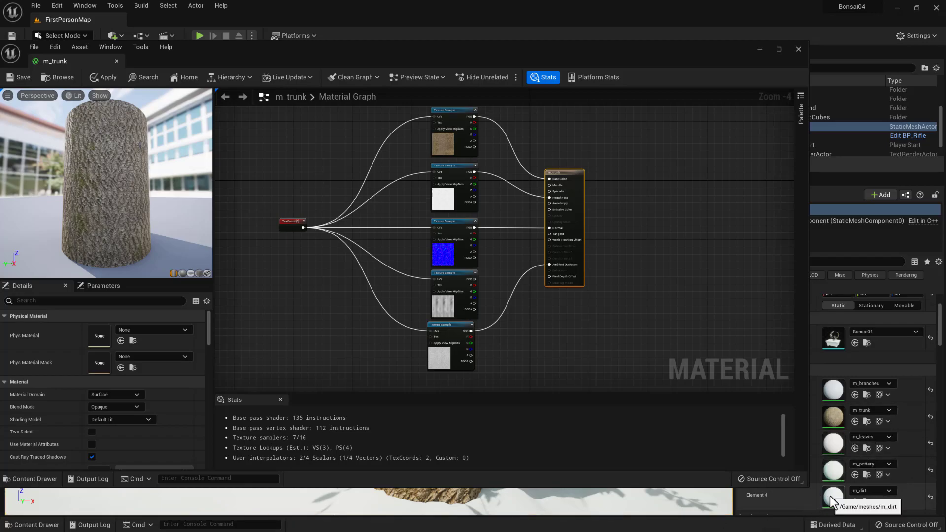
{"action": "double_click", "coordinate": [830, 496]}
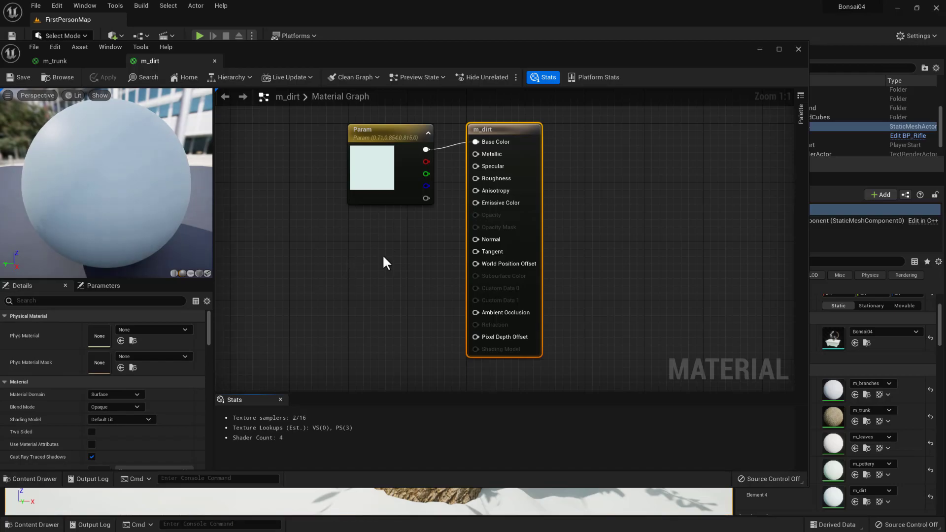
- Add the five Moss_Section02 textures from the textures folder to the m_dirt graph as texture samples
{"action": "left_click", "coordinate": [47, 479]}
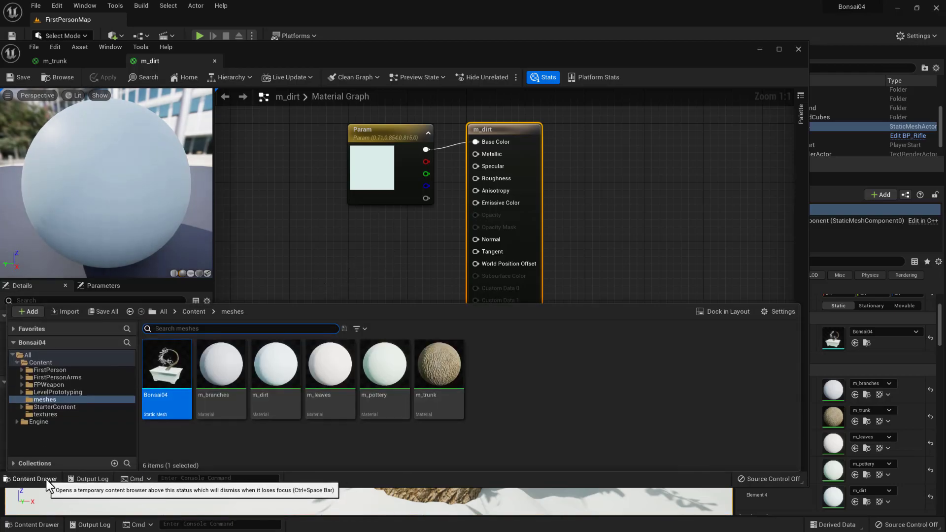
{"action": "left_click", "coordinate": [42, 414]}
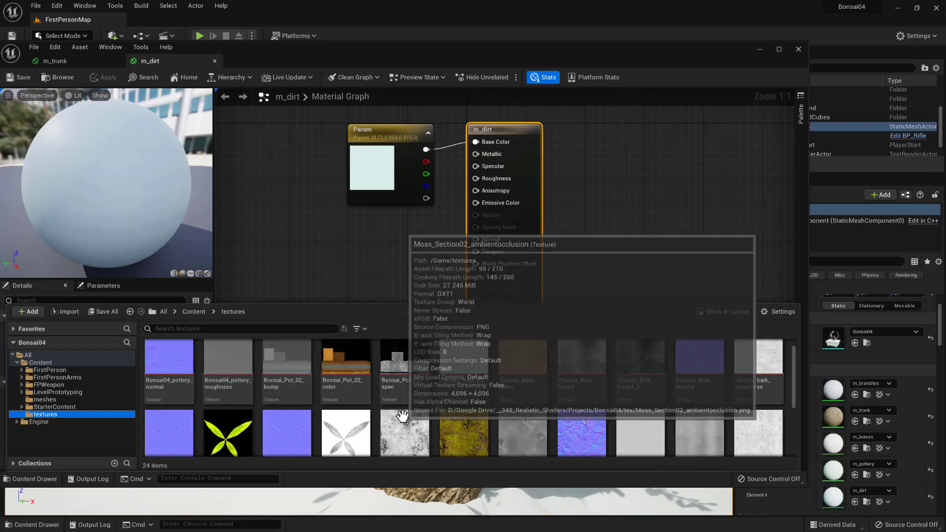
{"action": "scroll", "coordinate": [418, 419], "scroll_direction": "down", "scroll_amount": 1}
{"action": "left_click", "coordinate": [398, 423]}
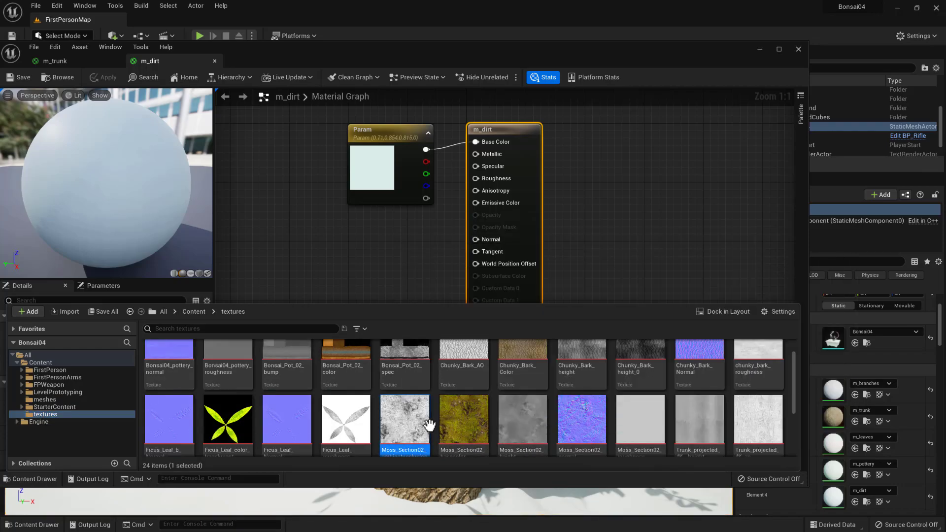
{"action": "left_click", "coordinate": [463, 419], "text": "ctrl"}
{"action": "left_click", "coordinate": [512, 419], "text": "ctrl"}
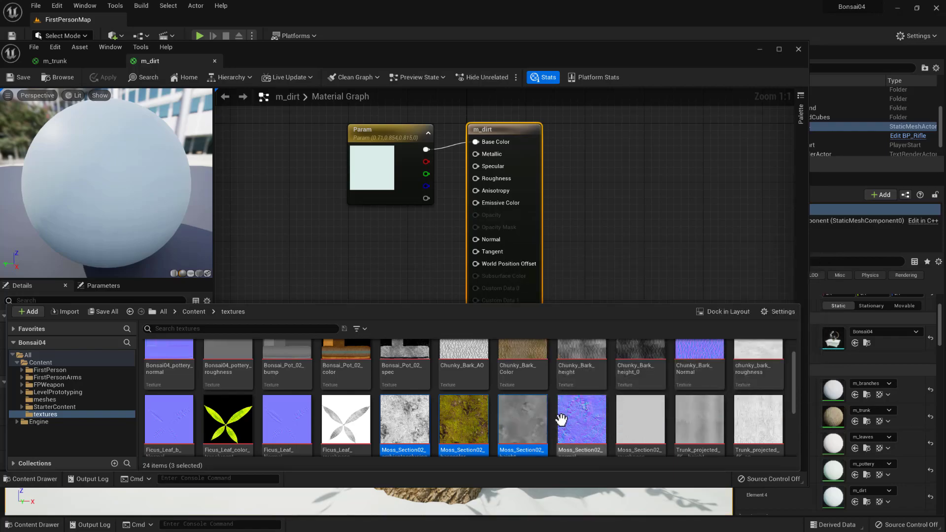
{"action": "left_click", "coordinate": [594, 418], "text": "ctrl"}
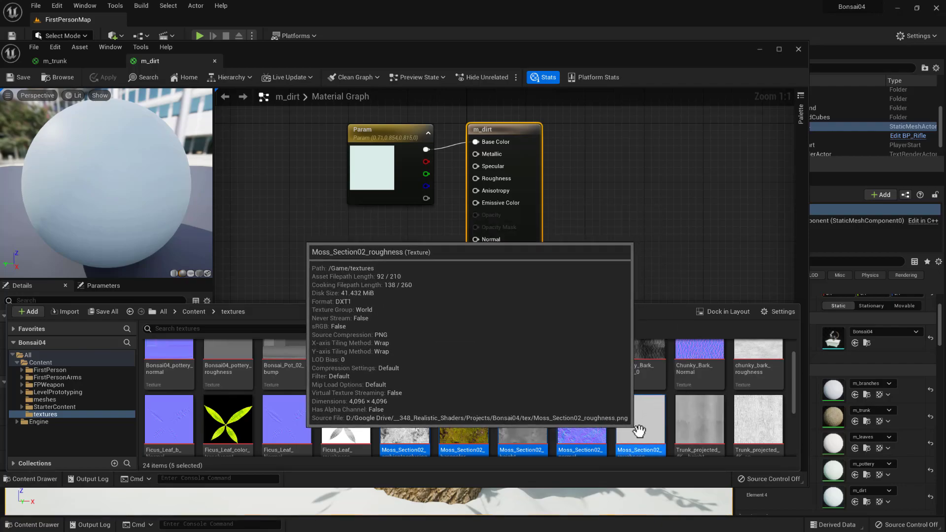
{"action": "left_click_drag", "start_coordinate": [641, 431], "coordinate": [331, 236]}
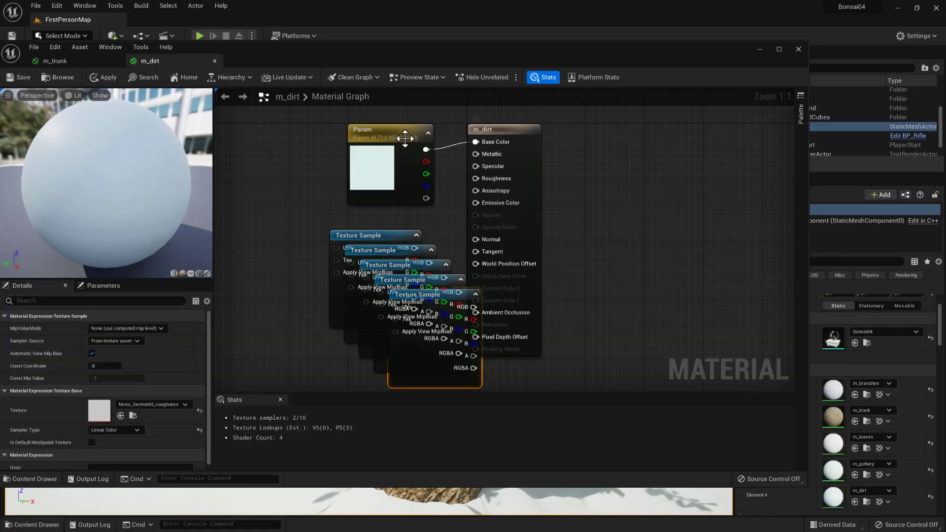
- Delete the Param colour node from m_dirt and pull the ambient occlusion and basecolor texture samples out of the stack
{"action": "left_click", "coordinate": [394, 137]}
{"action": "key", "text": "Delete"}
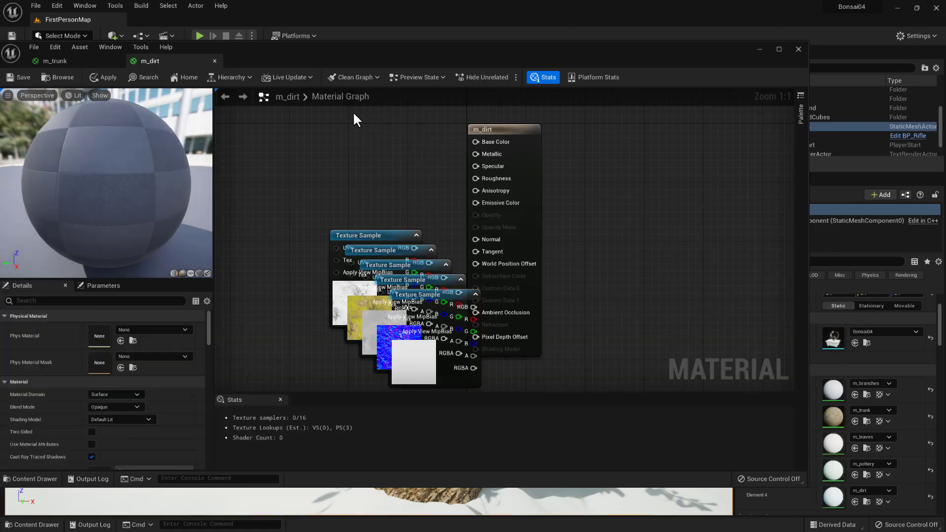
{"action": "left_click_drag", "start_coordinate": [376, 235], "coordinate": [288, 178]}
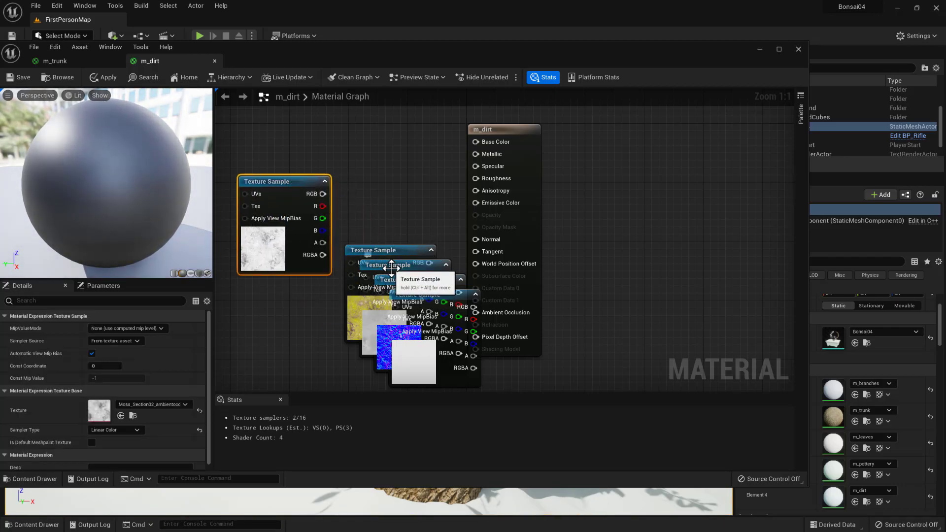
{"action": "left_click_drag", "start_coordinate": [391, 268], "coordinate": [352, 108]}
{"action": "right_click_drag", "start_coordinate": [394, 232], "coordinate": [427, 290]}
{"action": "left_click_drag", "start_coordinate": [410, 174], "coordinate": [402, 137]}
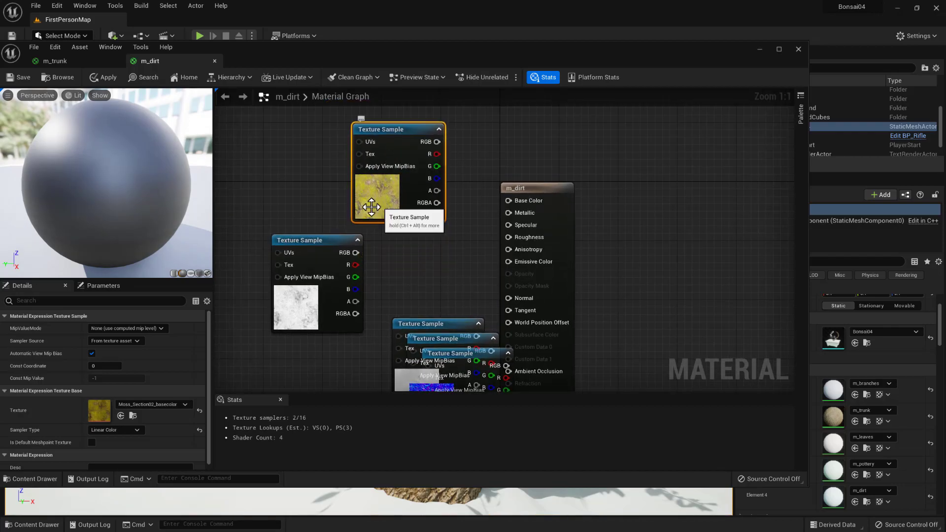
- Try the Color sampler type on the Moss_Section02_basecolor texture sample
{"action": "left_click", "coordinate": [110, 433]}
{"action": "left_click", "coordinate": [101, 438]}
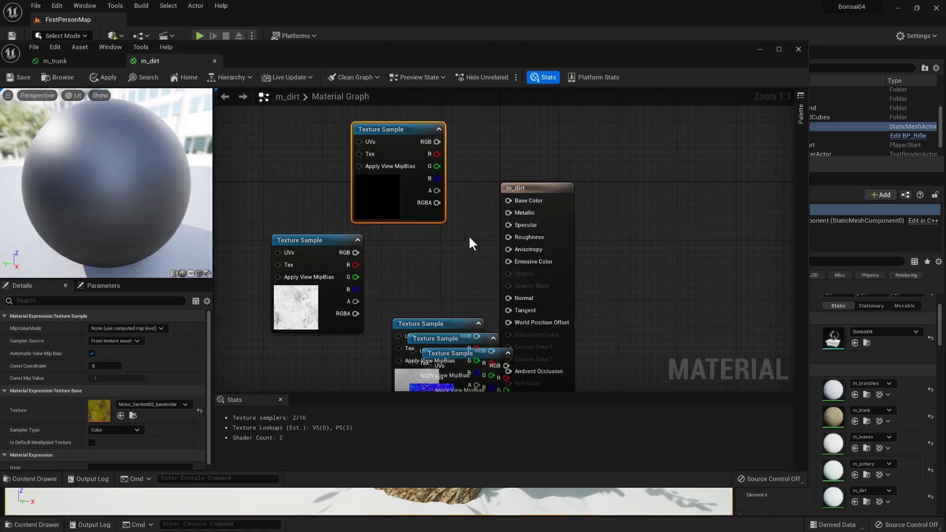
{"action": "left_click", "coordinate": [107, 431]}
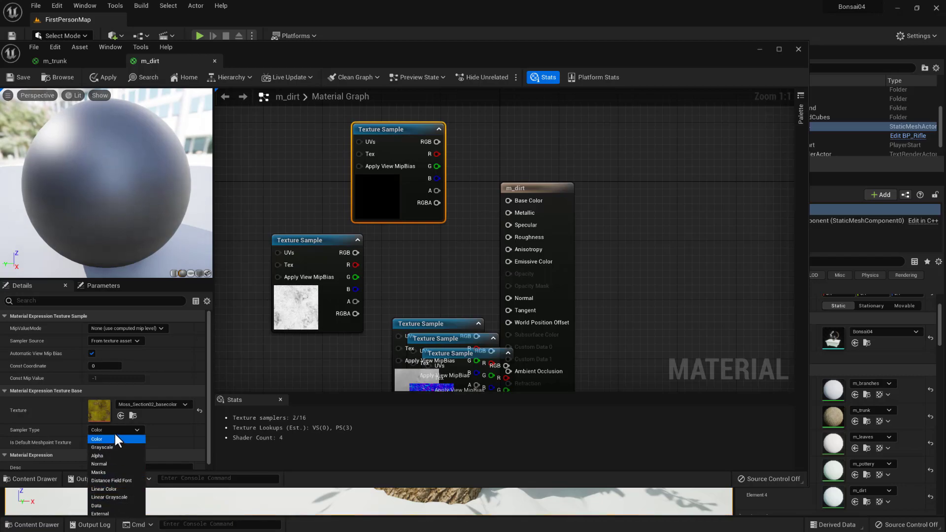
{"action": "left_click", "coordinate": [158, 391]}
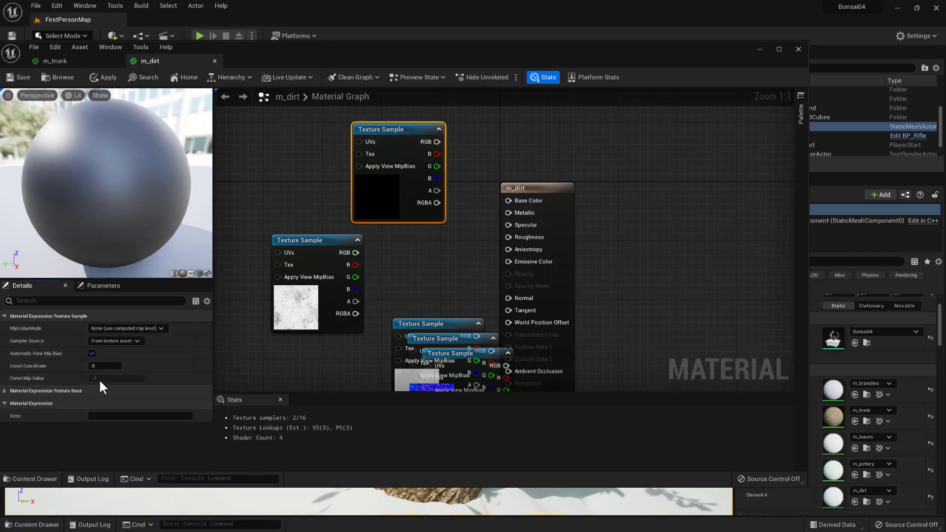
{"action": "left_click", "coordinate": [6, 387]}
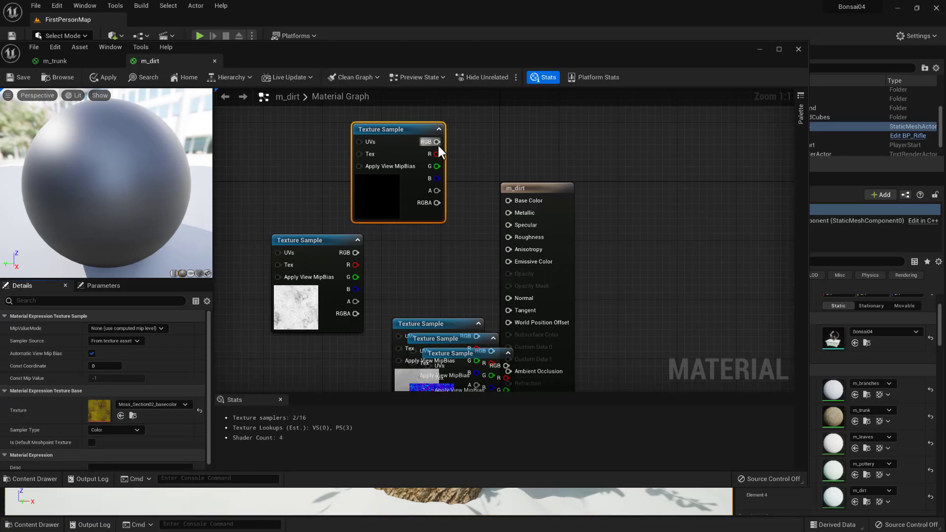
- Connect the basecolor sample's RGB output to Base Color and set its sampler type to Linear Color
{"action": "left_click_drag", "start_coordinate": [438, 142], "coordinate": [508, 200]}
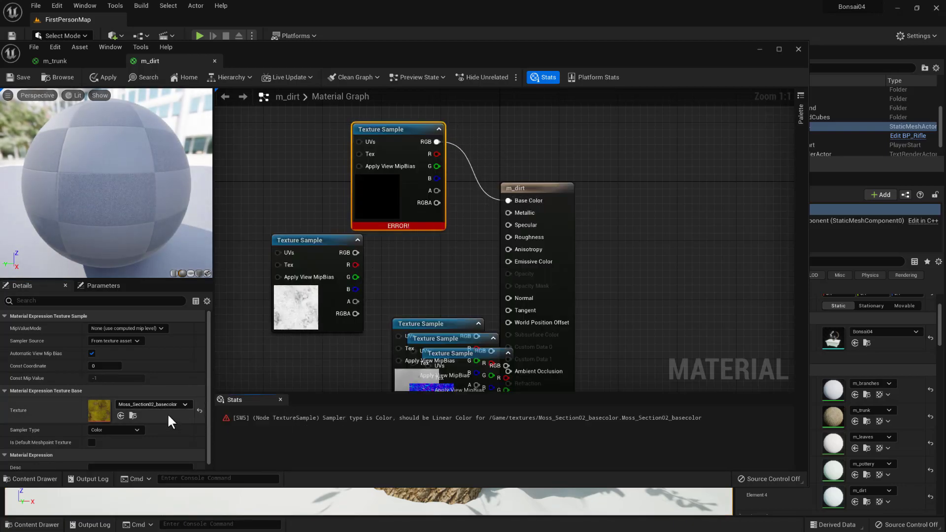
{"action": "left_click", "coordinate": [109, 433]}
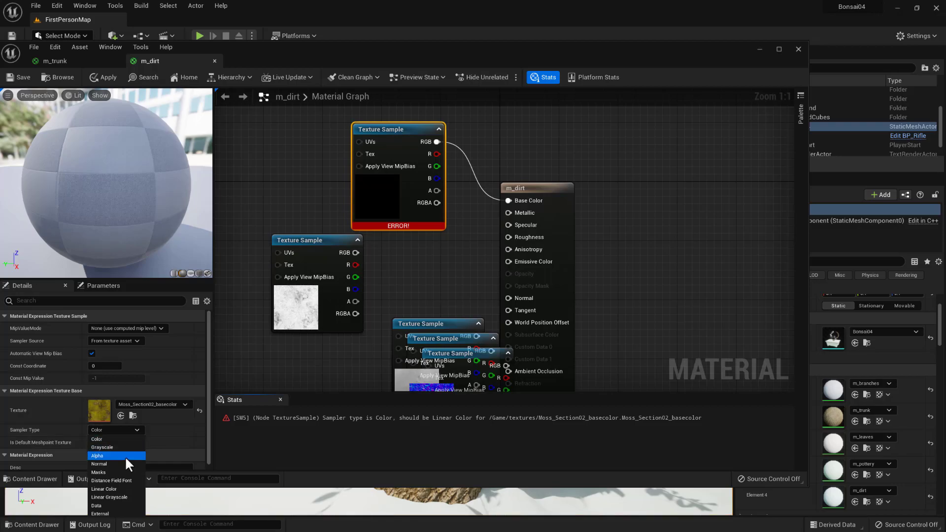
{"action": "left_click", "coordinate": [117, 488]}
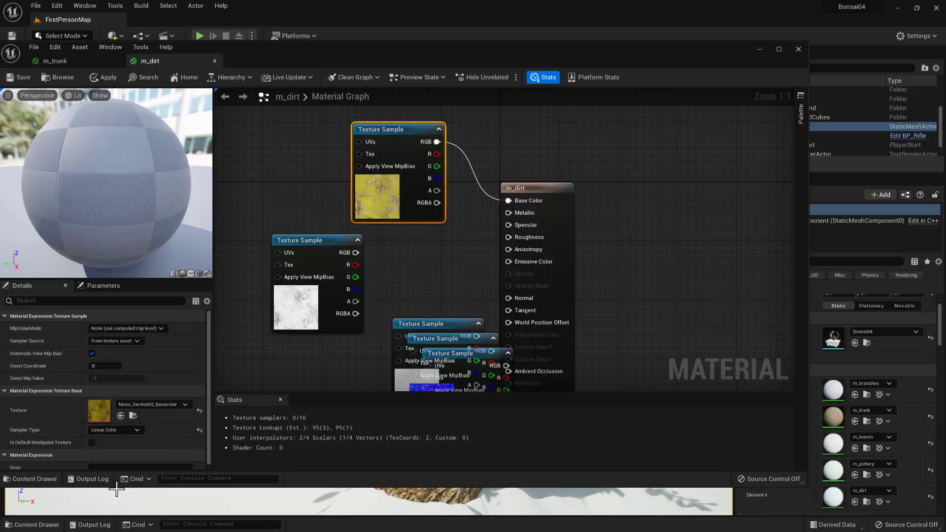
- Examine the moss on the m_dirt preview sphere and compare its colours with the source image Moss_Section02_basecolor.png
{"action": "left_click_drag", "start_coordinate": [133, 187], "coordinate": [141, 155]}
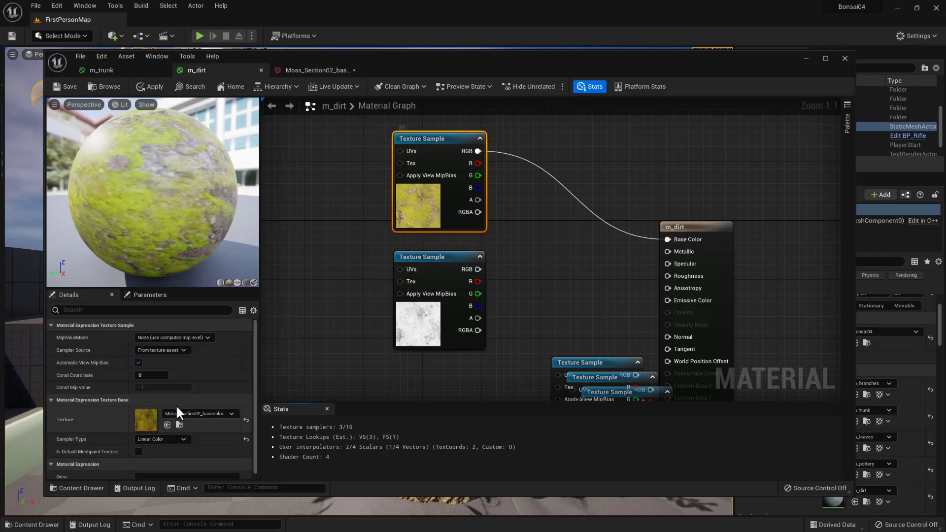
{"action": "left_click_drag", "start_coordinate": [0, 79], "coordinate": [363, 67]}
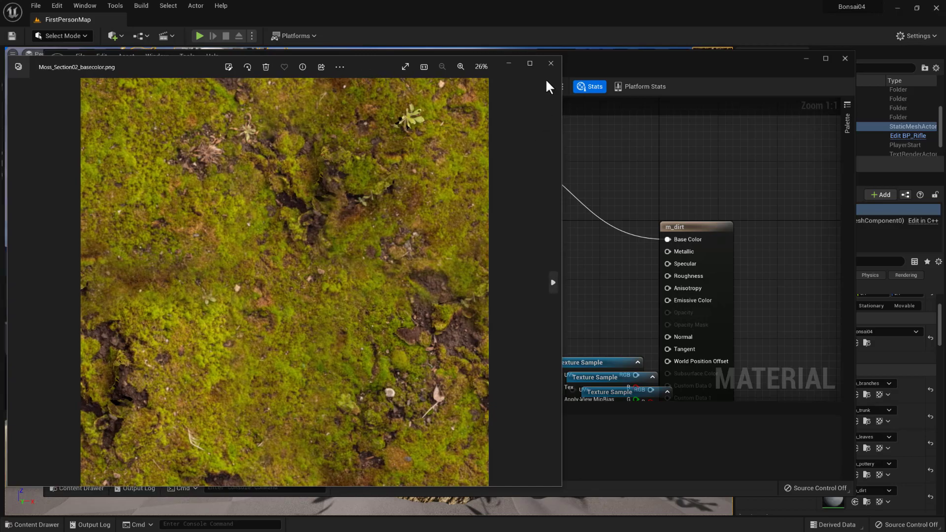
{"action": "left_click_drag", "start_coordinate": [373, 68], "coordinate": [0, 82]}
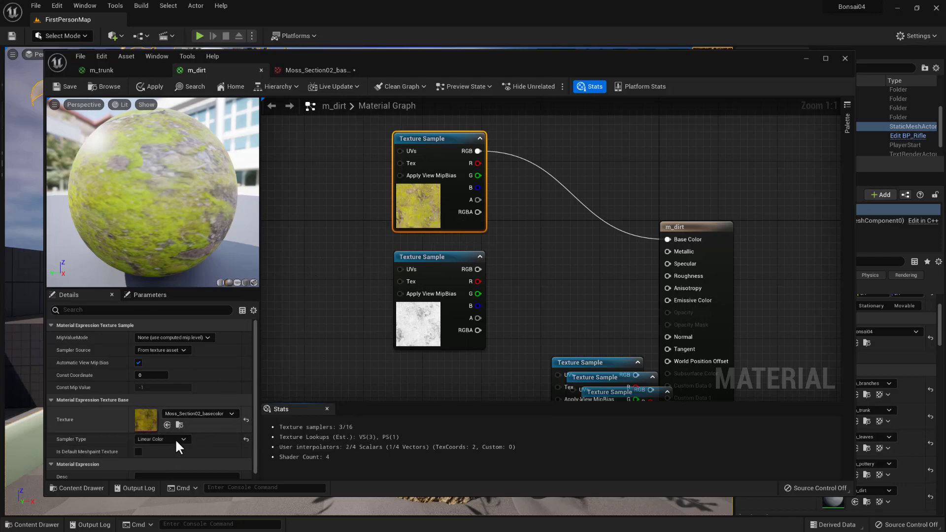
- Enable sRGB on the Moss_Section02_basecolor texture asset and set its sampler type in m_dirt to Color
{"action": "left_click", "coordinate": [84, 489]}
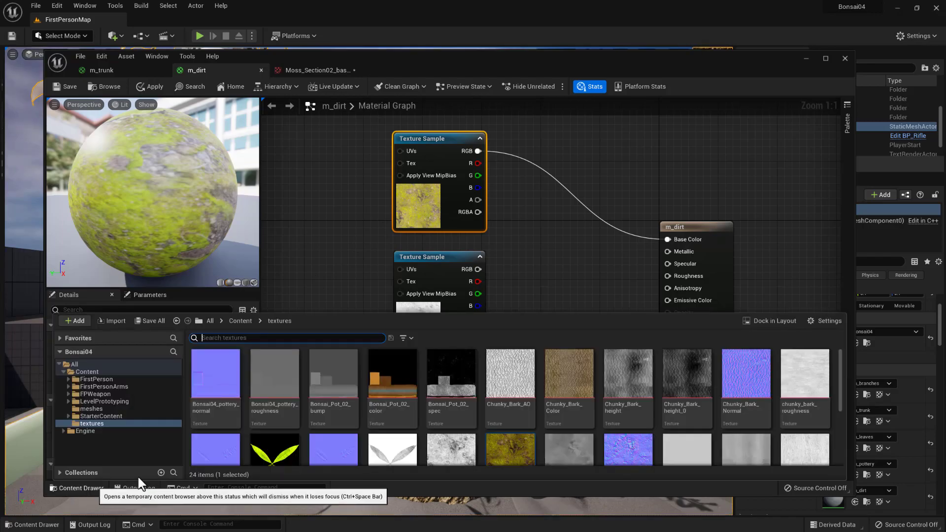
{"action": "double_click", "coordinate": [501, 448]}
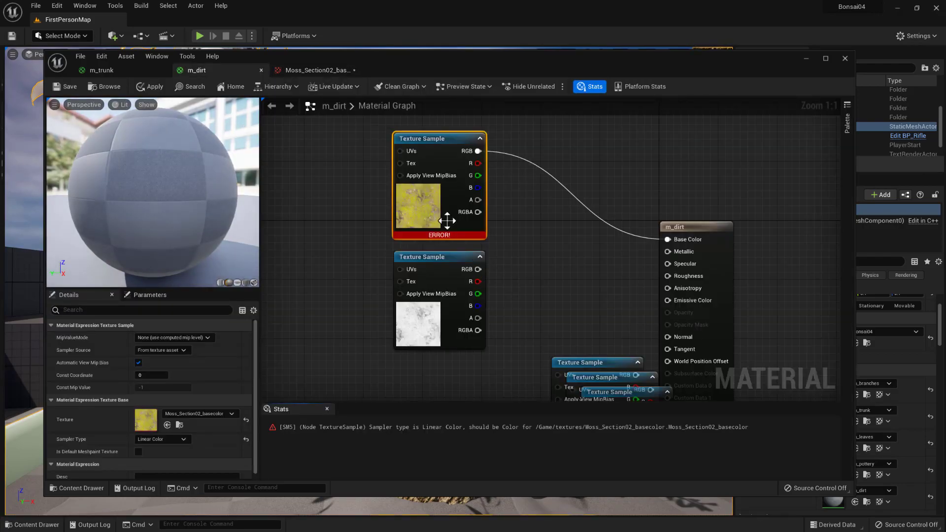
{"action": "left_click", "coordinate": [164, 439]}
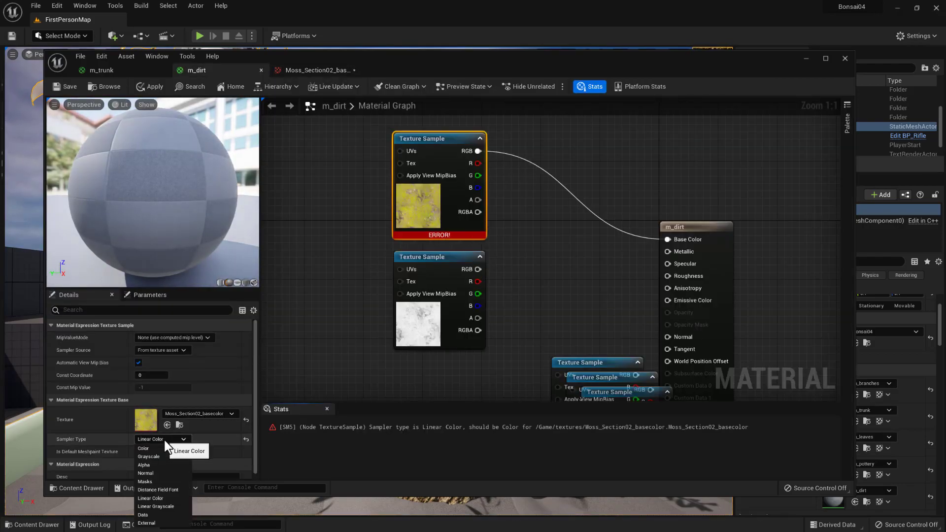
{"action": "left_click", "coordinate": [156, 448]}
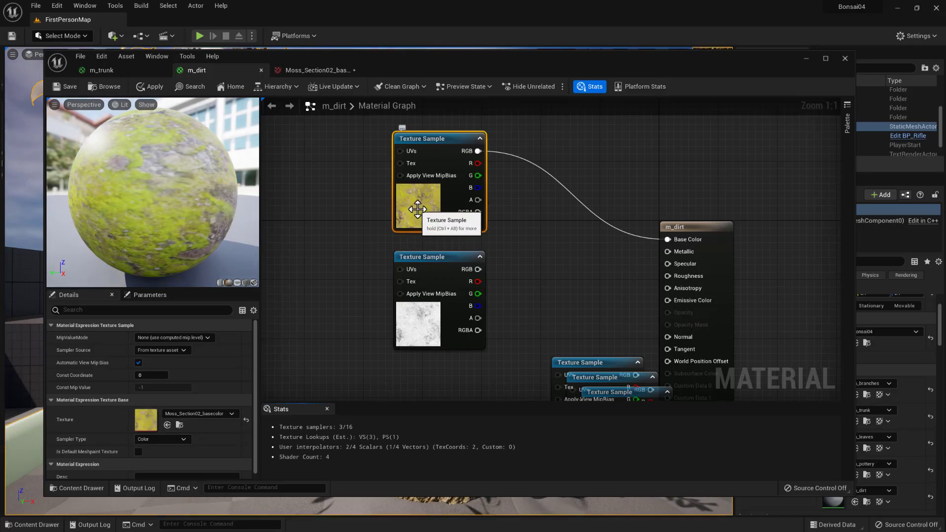
- Set the Encoding Override in the Moss_Section02_basecolor texture's source color settings to sRGB and save the texture
{"action": "left_click", "coordinate": [323, 71]}
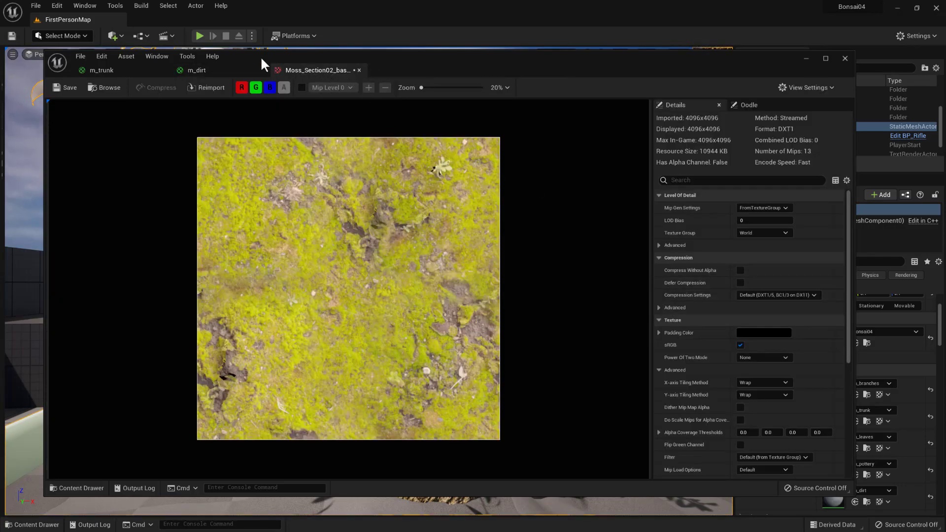
{"action": "left_click", "coordinate": [214, 70]}
{"action": "left_click", "coordinate": [113, 71]}
{"action": "left_click", "coordinate": [202, 70]}
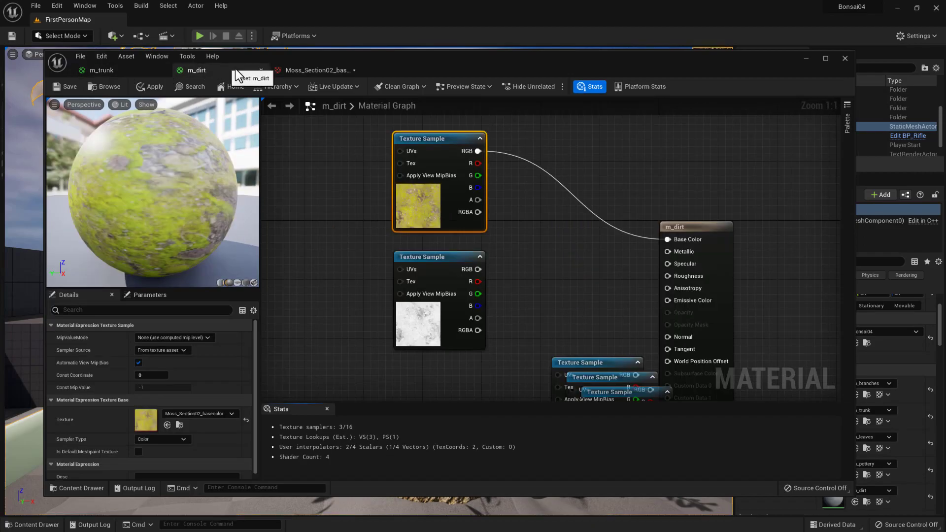
{"action": "left_click", "coordinate": [324, 71]}
{"action": "scroll", "coordinate": [782, 373], "scroll_direction": "down", "scroll_amount": 5}
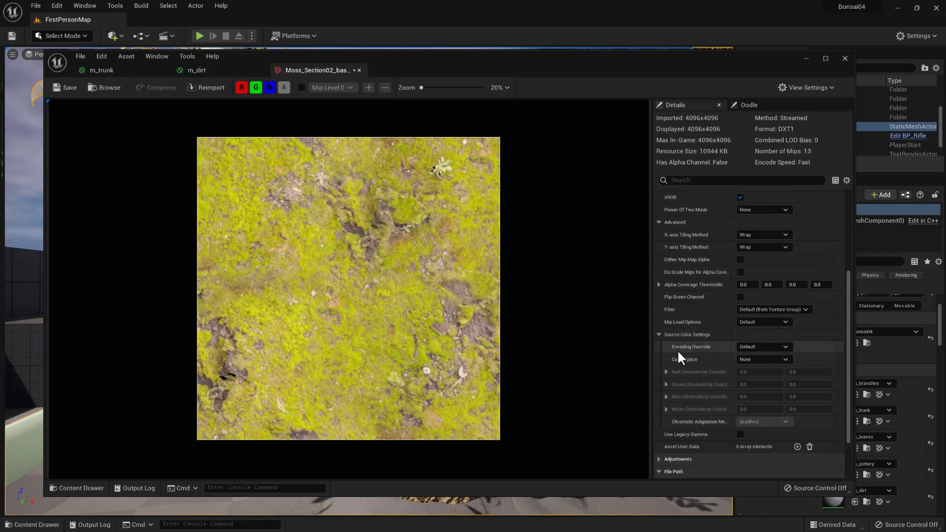
{"action": "left_click", "coordinate": [659, 335]}
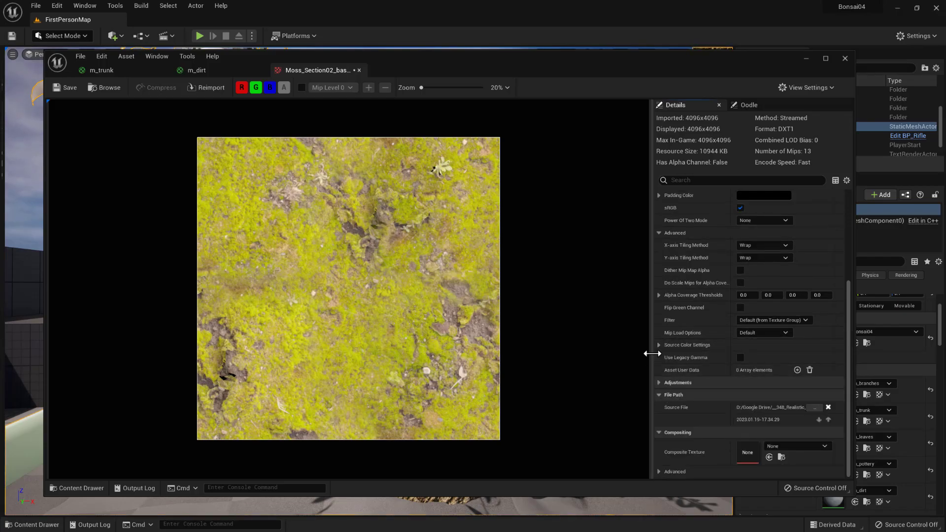
{"action": "left_click", "coordinate": [659, 344]}
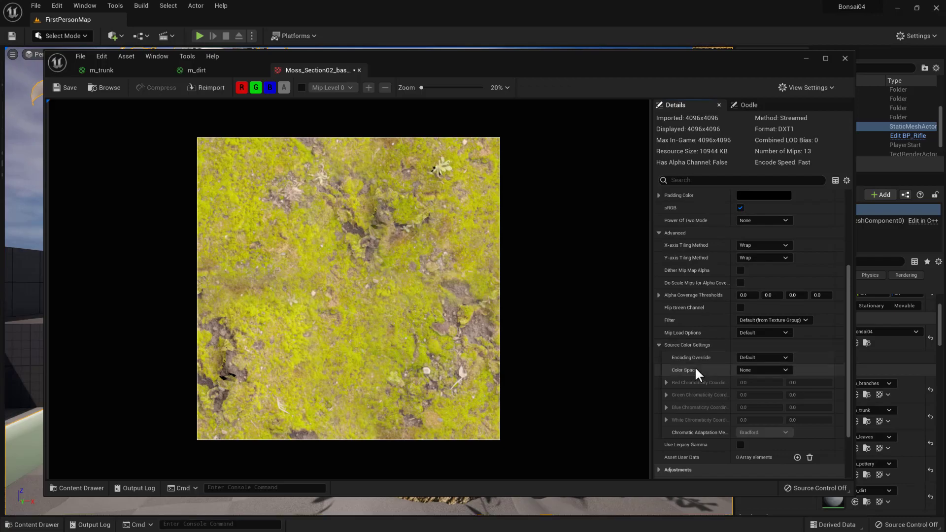
{"action": "left_click", "coordinate": [771, 357]}
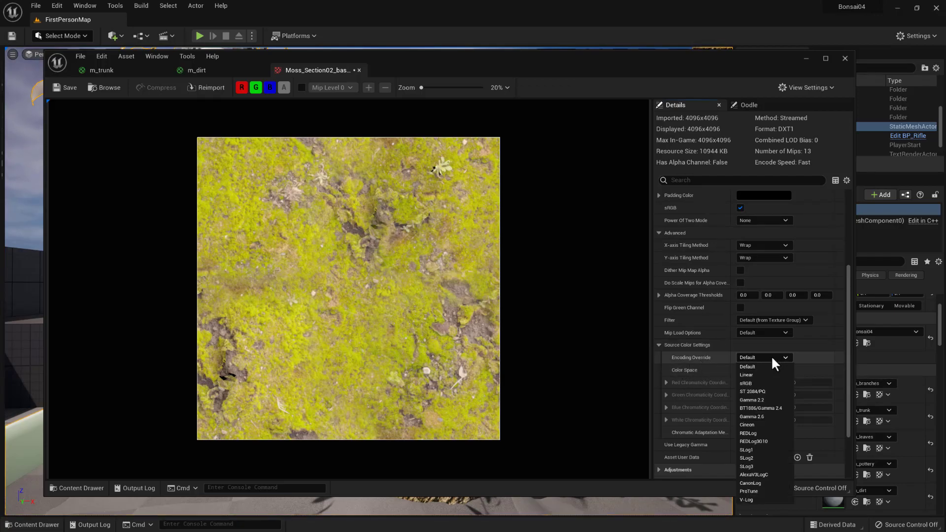
{"action": "left_click", "coordinate": [756, 384]}
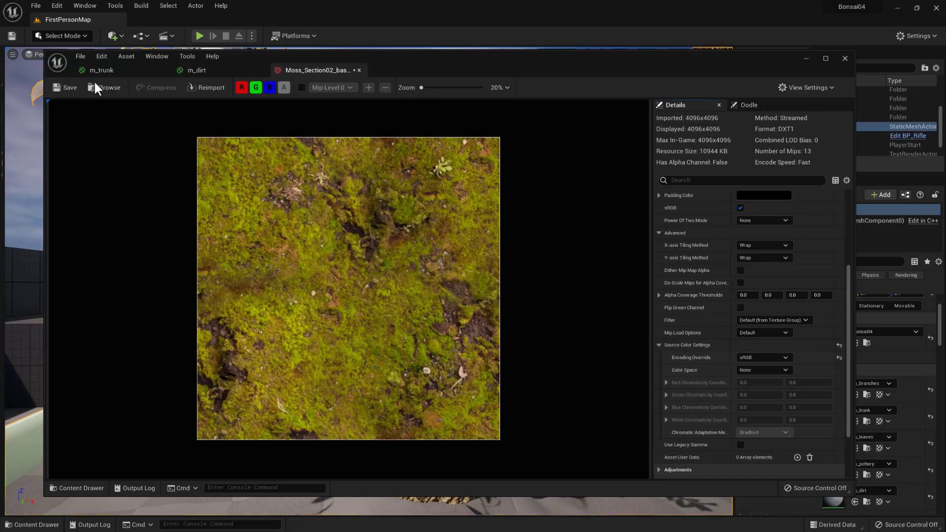
{"action": "left_click", "coordinate": [66, 87]}
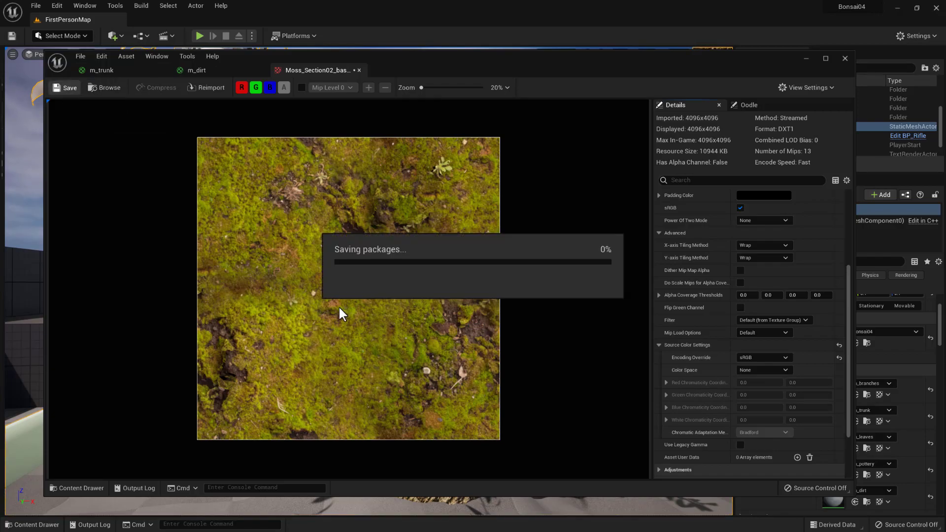
- Return to m_dirt, check the moss preview, and move the roughness texture sample out of the stack into free space
{"action": "left_click", "coordinate": [204, 70]}
{"action": "left_click_drag", "start_coordinate": [227, 165], "coordinate": [161, 204]}
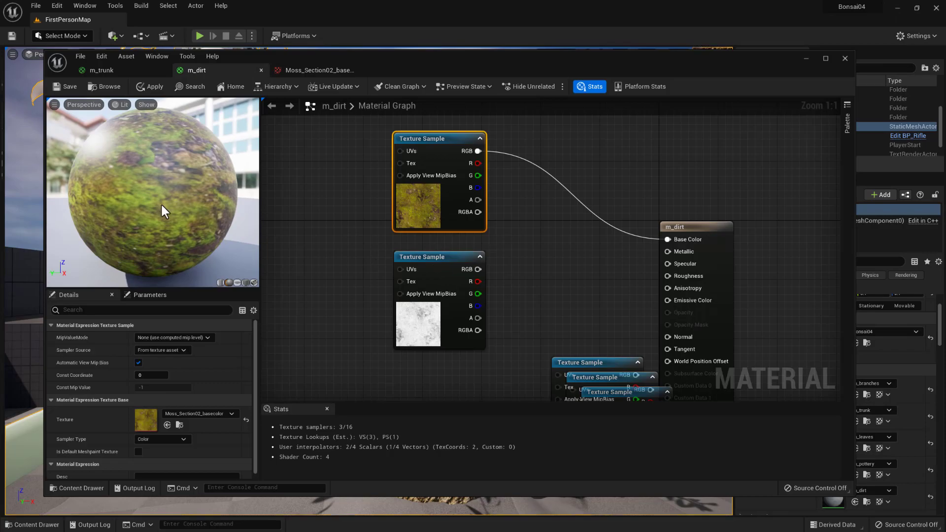
{"action": "right_click_drag", "start_coordinate": [539, 331], "coordinate": [553, 266]}
{"action": "left_click_drag", "start_coordinate": [446, 192], "coordinate": [385, 192]}
{"action": "right_click_drag", "start_coordinate": [510, 265], "coordinate": [428, 191]}
{"action": "left_click_drag", "start_coordinate": [542, 252], "coordinate": [368, 307]}
{"action": "right_click_drag", "start_coordinate": [410, 267], "coordinate": [501, 227]}
{"action": "scroll", "coordinate": [499, 218], "scroll_direction": "down", "scroll_amount": 2}
{"action": "right_click_drag", "start_coordinate": [460, 190], "coordinate": [440, 237]}
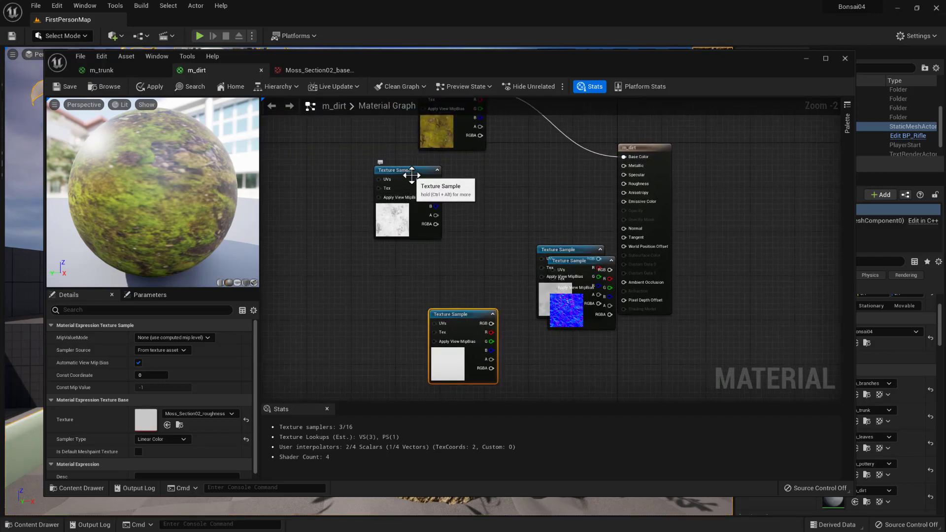
- Move the ambient occlusion sample down above the roughness sample and pull the height sample off the normal sample
{"action": "left_click", "coordinate": [405, 209]}
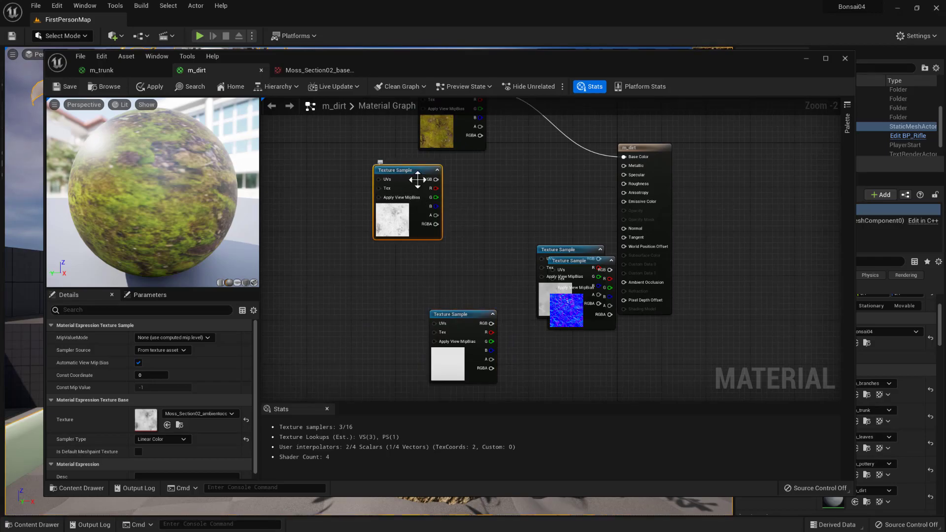
{"action": "left_click_drag", "start_coordinate": [403, 169], "coordinate": [440, 241]}
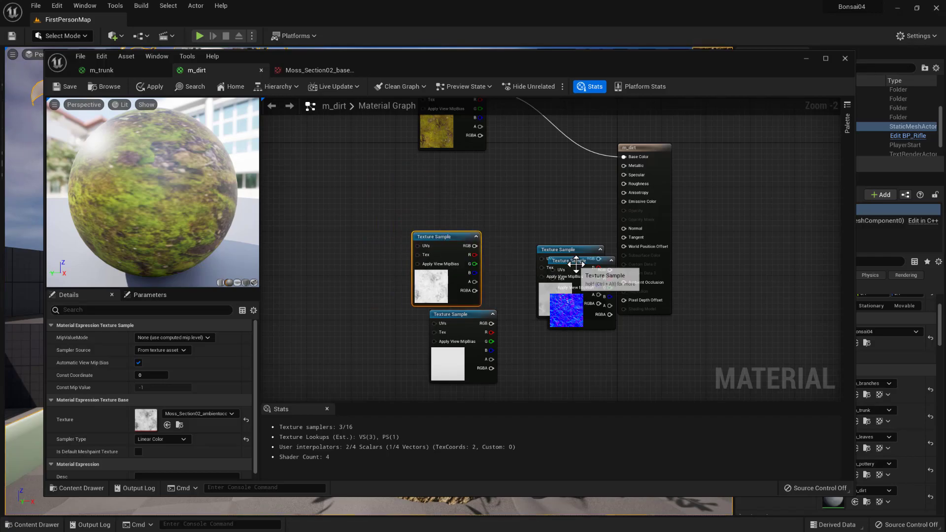
{"action": "left_click_drag", "start_coordinate": [564, 250], "coordinate": [525, 354]}
- Place the roughness sample below the basecolor sample, connect it to Roughness, and connect the normal sample to Normal
{"action": "left_click_drag", "start_coordinate": [467, 321], "coordinate": [623, 183]}
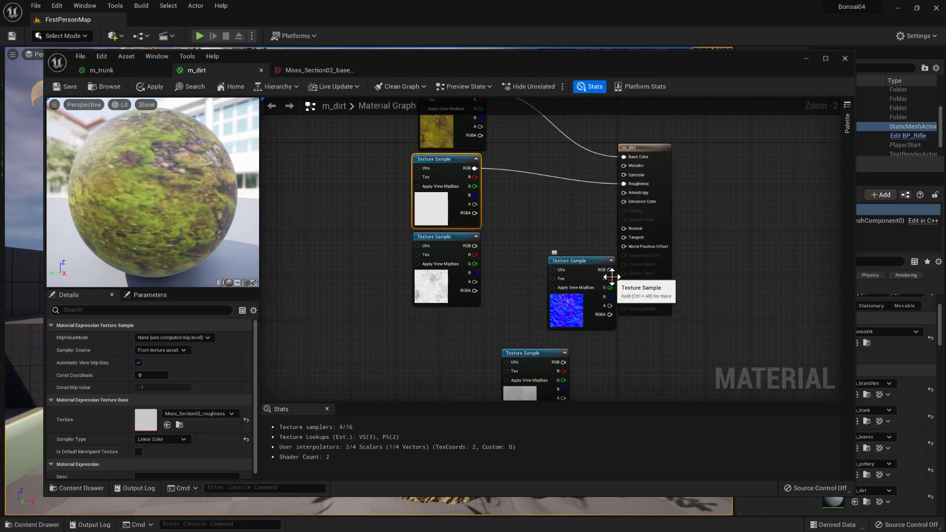
{"action": "left_click_drag", "start_coordinate": [611, 270], "coordinate": [624, 226]}
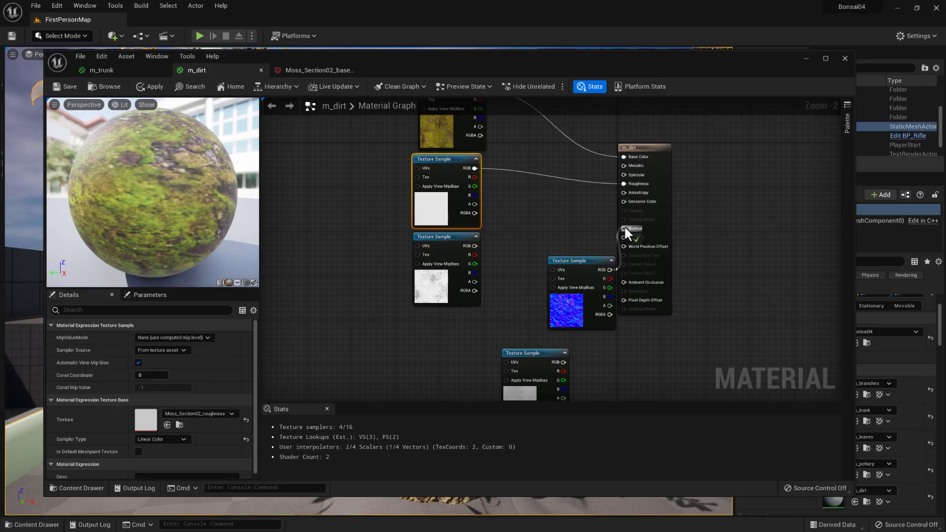
{"action": "right_click_drag", "start_coordinate": [541, 258], "coordinate": [586, 221]}
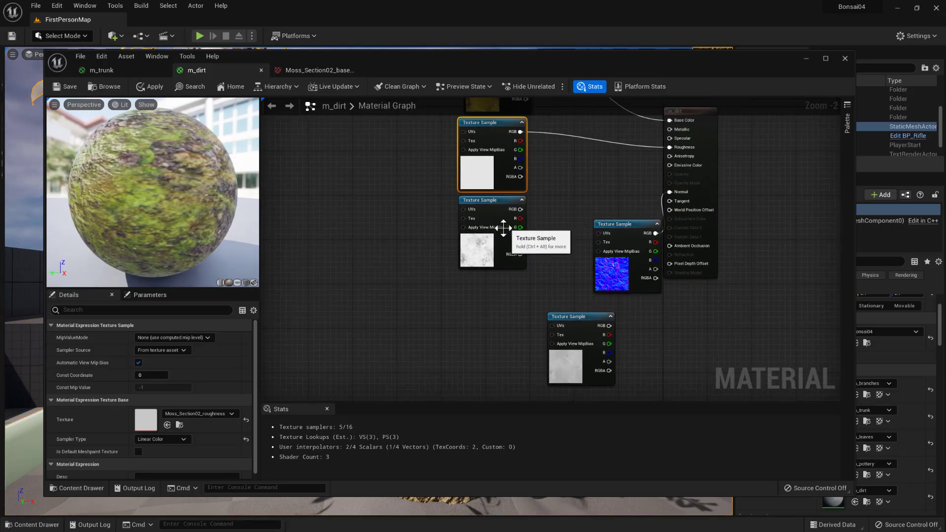
- Place the normal sample below the roughness sample and connect the lowered ambient occlusion sample to Ambient Occlusion
{"action": "left_click_drag", "start_coordinate": [491, 232], "coordinate": [486, 298]}
{"action": "left_click_drag", "start_coordinate": [618, 226], "coordinate": [478, 202]}
{"action": "left_click_drag", "start_coordinate": [489, 281], "coordinate": [671, 247]}
- Shift the ambient occlusion sample further down and place the height sample between it and the normal sample
{"action": "left_click_drag", "start_coordinate": [487, 311], "coordinate": [488, 338]}
{"action": "left_click_drag", "start_coordinate": [588, 315], "coordinate": [491, 266]}
{"action": "right_click_drag", "start_coordinate": [552, 256], "coordinate": [561, 303]}
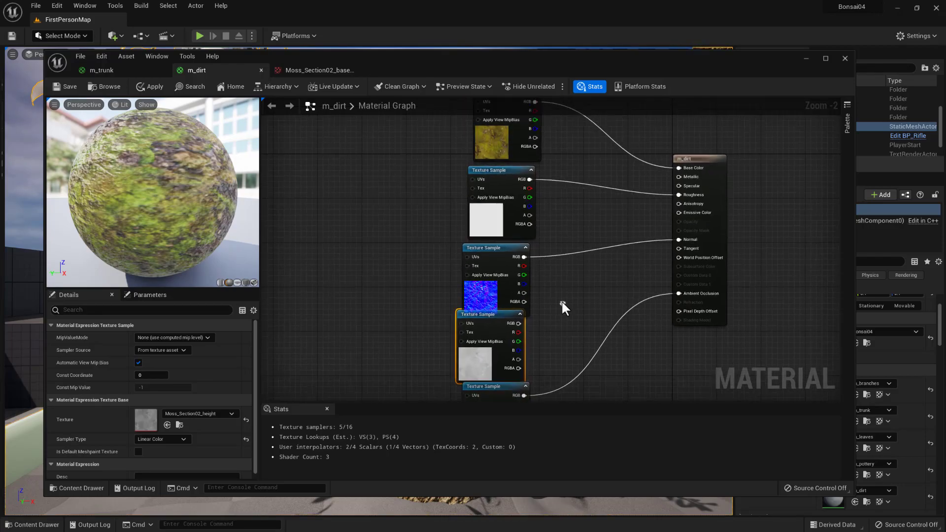
- Align the basecolor, roughness and normal samples of m_dirt in one evenly spaced column
{"action": "right_click_drag", "start_coordinate": [549, 196], "coordinate": [551, 246]}
{"action": "left_click_drag", "start_coordinate": [508, 158], "coordinate": [503, 135]}
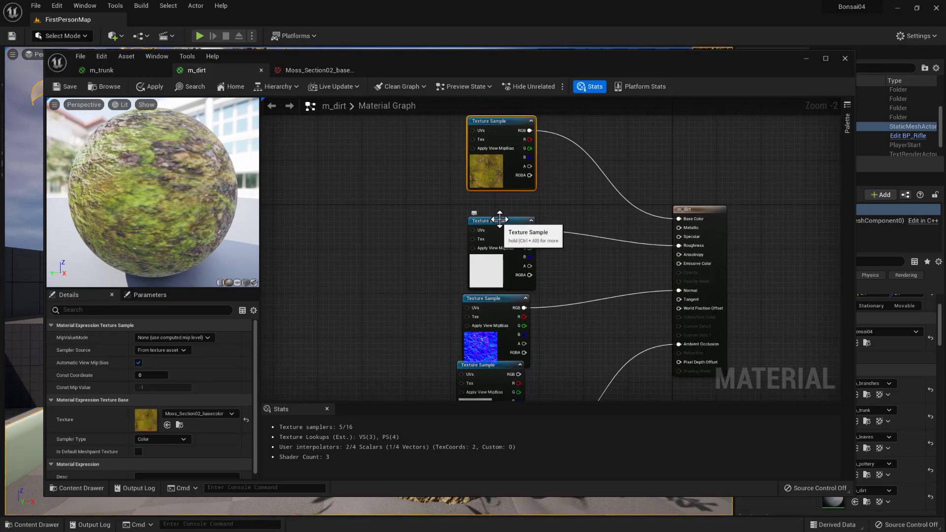
{"action": "left_click_drag", "start_coordinate": [499, 220], "coordinate": [499, 199]}
{"action": "left_click_drag", "start_coordinate": [498, 298], "coordinate": [500, 282]}
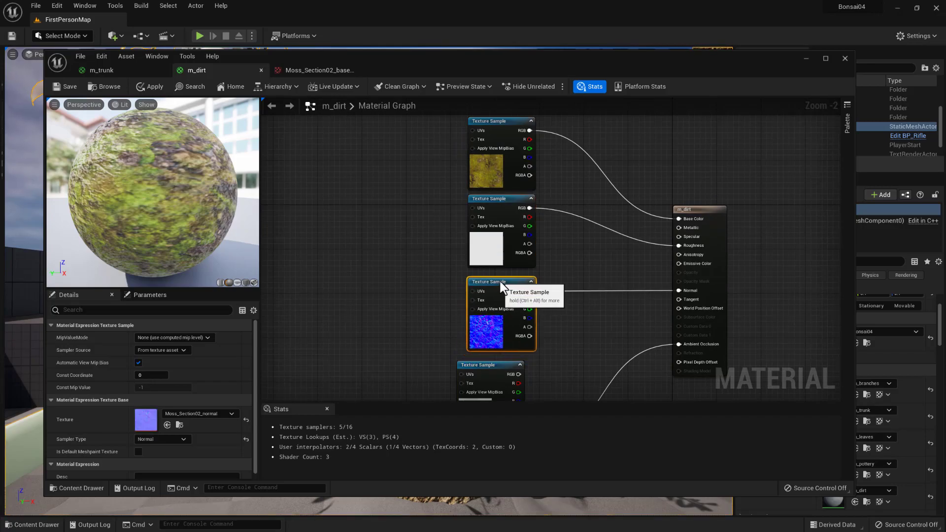
- Place the height sample directly below the normal sample and line up the ambient occlusion sample beneath it
{"action": "right_click_drag", "start_coordinate": [575, 346], "coordinate": [596, 273]}
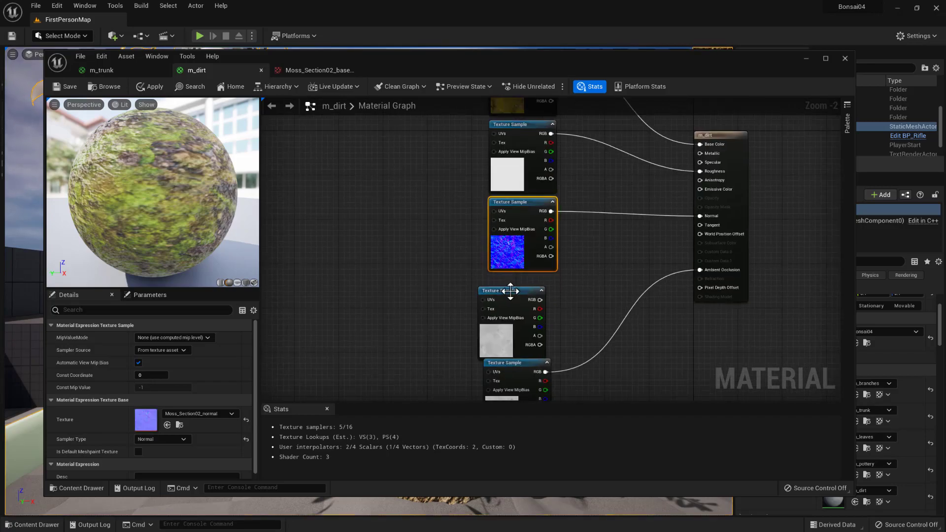
{"action": "left_click_drag", "start_coordinate": [510, 291], "coordinate": [521, 280]}
{"action": "right_click_drag", "start_coordinate": [590, 287], "coordinate": [605, 187]}
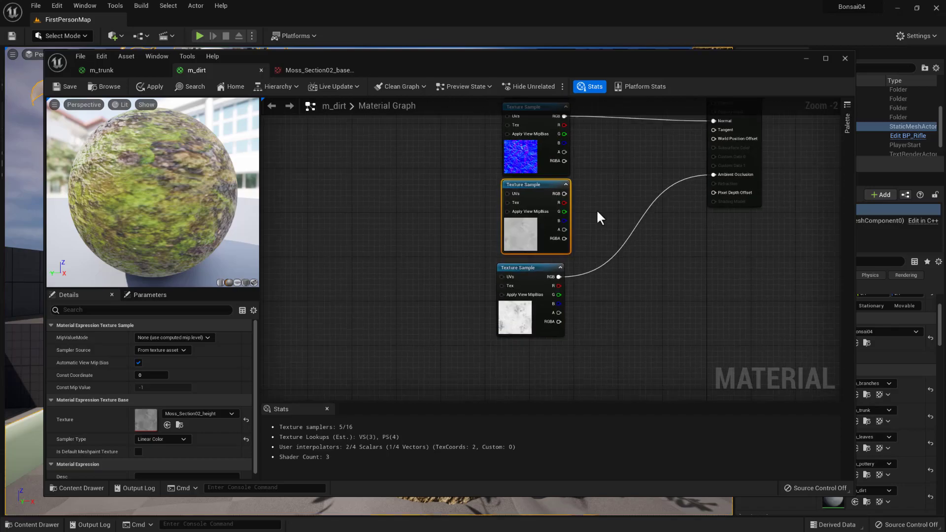
{"action": "left_click_drag", "start_coordinate": [534, 269], "coordinate": [538, 264]}
- Check the arranged m_dirt node graph and save the material
{"action": "right_click_drag", "start_coordinate": [628, 203], "coordinate": [596, 357]}
{"action": "scroll", "coordinate": [603, 301], "scroll_direction": "down", "scroll_amount": 3}
{"action": "right_click_drag", "start_coordinate": [594, 320], "coordinate": [577, 281]}
{"action": "scroll", "coordinate": [500, 223], "scroll_direction": "up", "scroll_amount": 2}
{"action": "right_click_drag", "start_coordinate": [475, 211], "coordinate": [539, 275]}
{"action": "right_click_drag", "start_coordinate": [367, 257], "coordinate": [364, 281]}
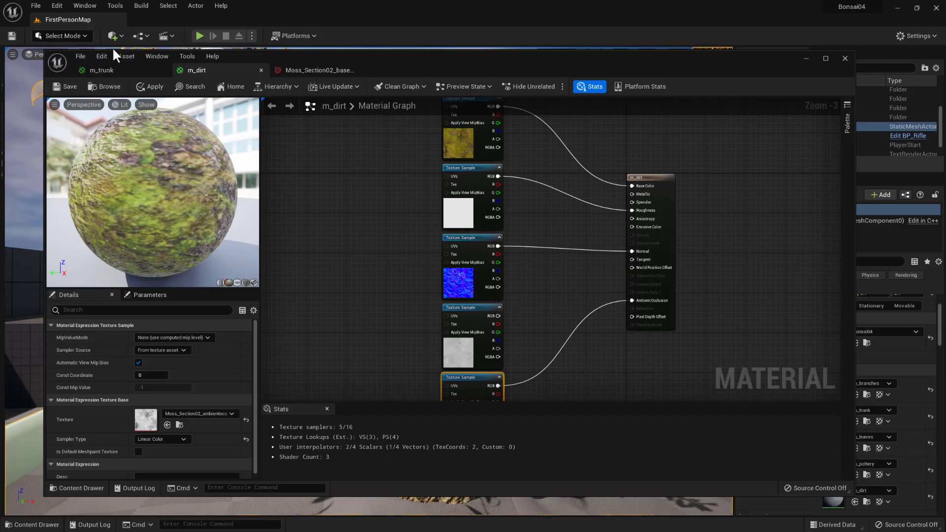
{"action": "left_click", "coordinate": [73, 85]}
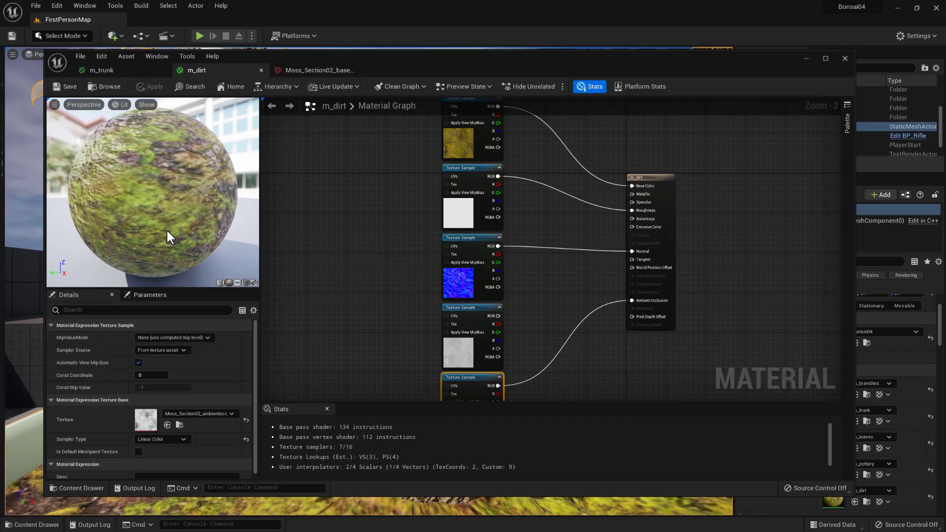
- Move the material editor aside and examine the moss texture on the bonsai's soil up close in the level
{"action": "left_click_drag", "start_coordinate": [462, 62], "coordinate": [0, 119]}
{"action": "key", "text": "f"}
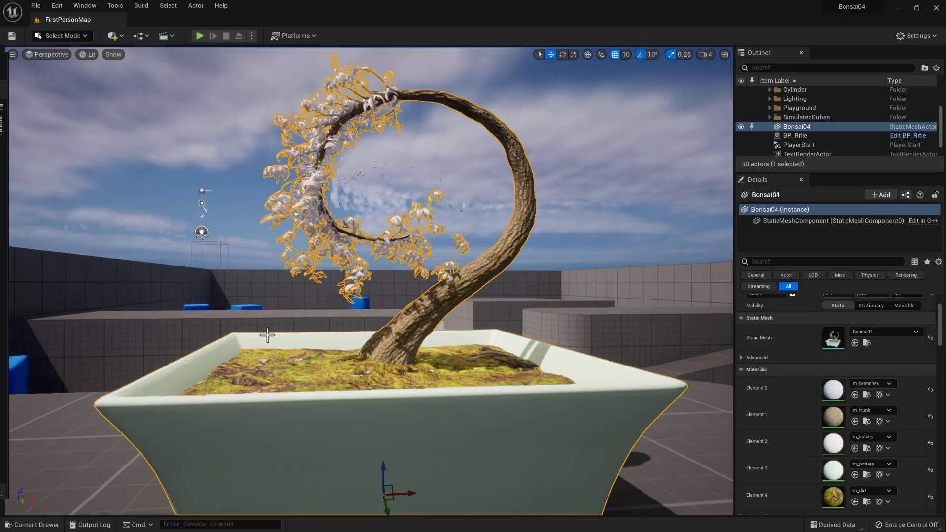
{"action": "right_click_drag", "start_coordinate": [314, 328], "coordinate": [320, 369]}
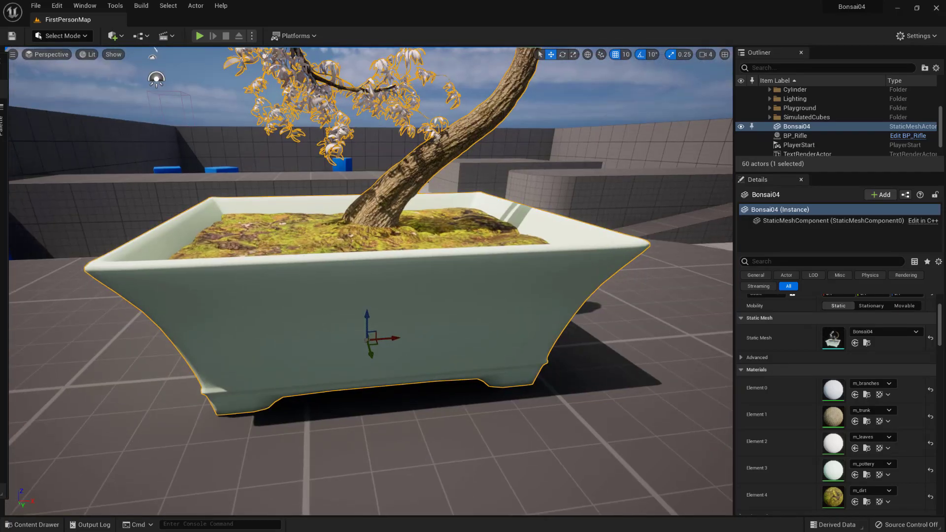
{"action": "key", "text": "f"}
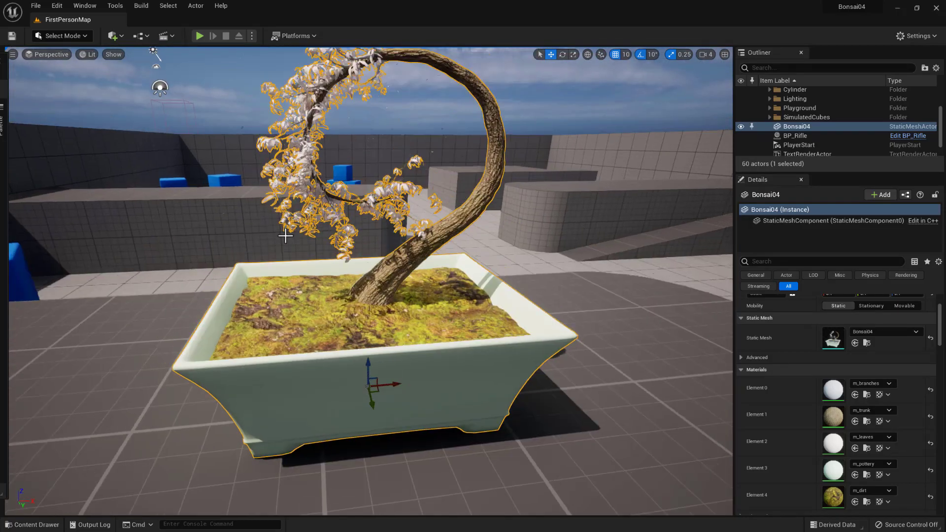
{"action": "left_click_drag", "start_coordinate": [306, 376], "coordinate": [311, 362]}
{"action": "right_click_drag", "start_coordinate": [328, 345], "coordinate": [331, 363]}
{"action": "scroll", "coordinate": [335, 364], "scroll_direction": "up", "scroll_amount": 4}
{"action": "scroll", "coordinate": [335, 365], "scroll_direction": "down", "scroll_amount": 2}
{"action": "right_click_drag", "start_coordinate": [328, 311], "coordinate": [336, 327]}
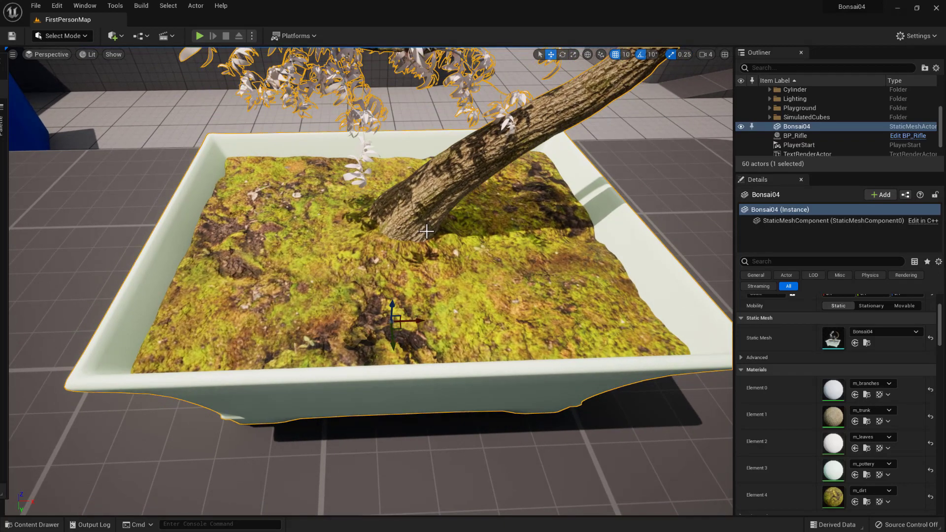
{"action": "right_click_drag", "start_coordinate": [417, 226], "coordinate": [404, 242]}
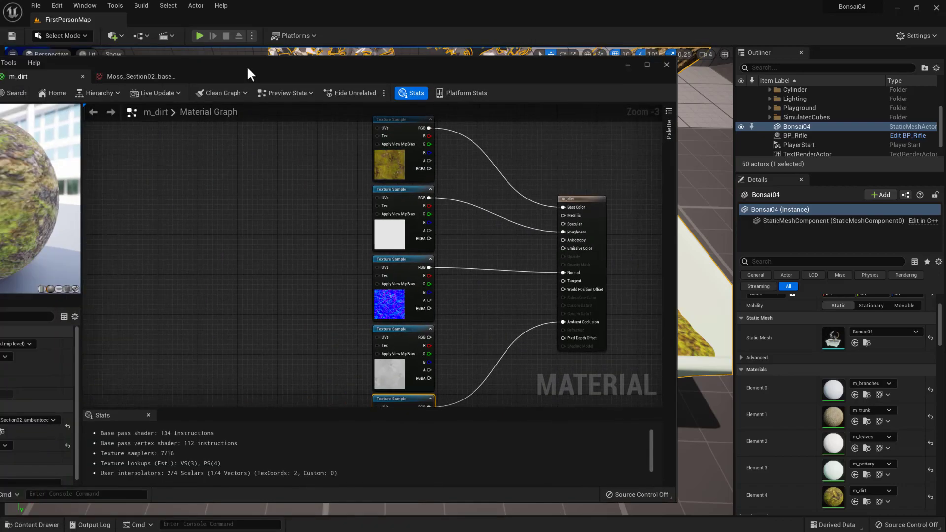
- Bring the m_dirt graph back and add a TextureCoordinate node beside the texture samples
{"action": "left_click_drag", "start_coordinate": [247, 66], "coordinate": [340, 120]}
{"action": "right_click", "coordinate": [318, 217]}
{"action": "left_click", "coordinate": [269, 222]}
{"action": "right_click", "coordinate": [287, 242]}
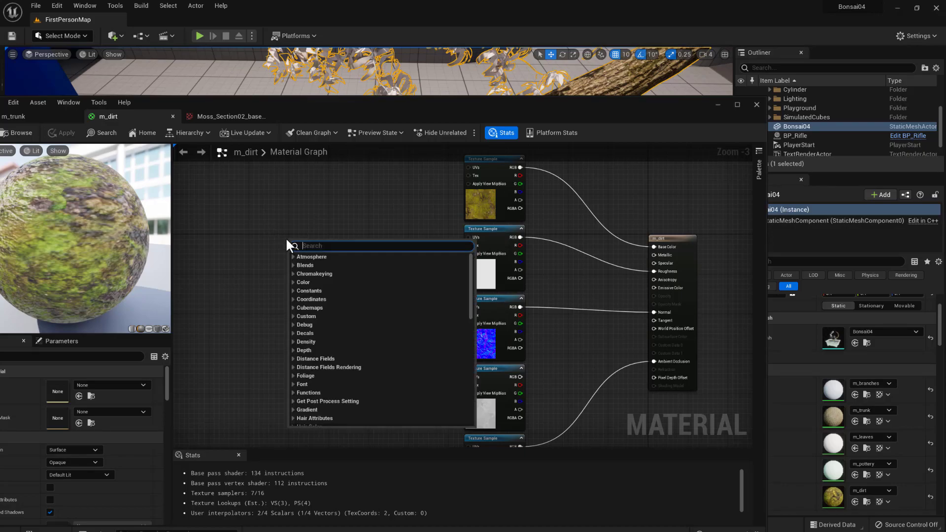
{"action": "type", "text": "te"}
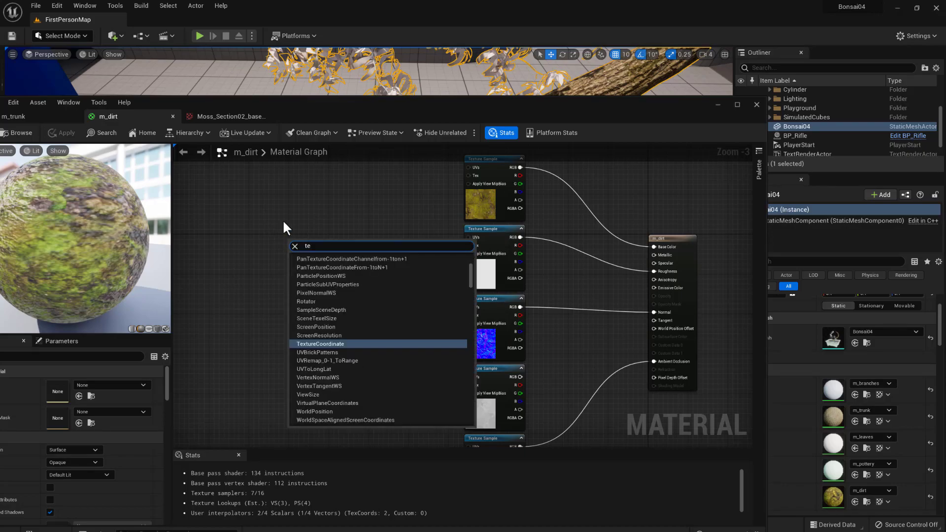
{"action": "left_click", "coordinate": [337, 344]}
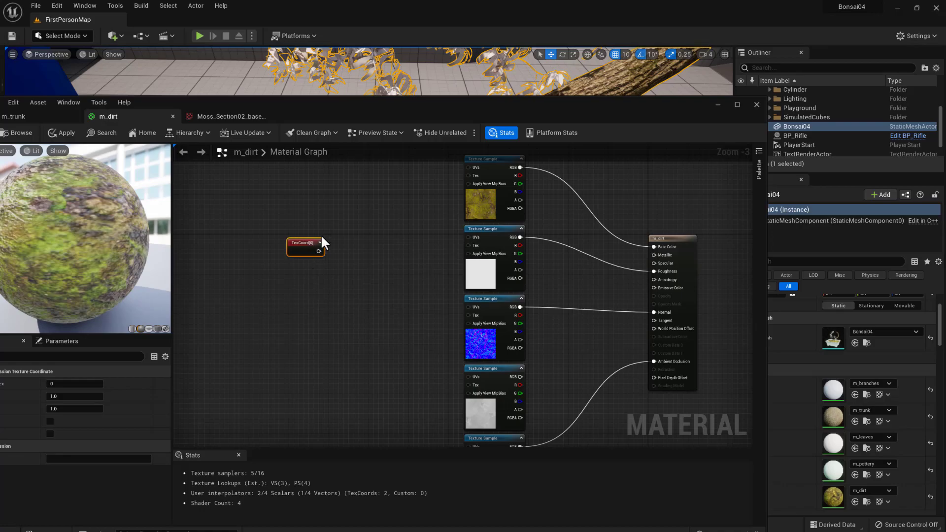
- Connect the texture coordinate node to the UVs of all five moss texture samples
{"action": "left_click_drag", "start_coordinate": [319, 251], "coordinate": [467, 167]}
{"action": "left_click_drag", "start_coordinate": [319, 251], "coordinate": [468, 237]}
{"action": "left_click_drag", "start_coordinate": [319, 252], "coordinate": [469, 307]}
{"action": "right_click_drag", "start_coordinate": [332, 352], "coordinate": [342, 292]}
{"action": "left_click_drag", "start_coordinate": [323, 187], "coordinate": [468, 312]}
{"action": "left_click_drag", "start_coordinate": [323, 187], "coordinate": [473, 382]}
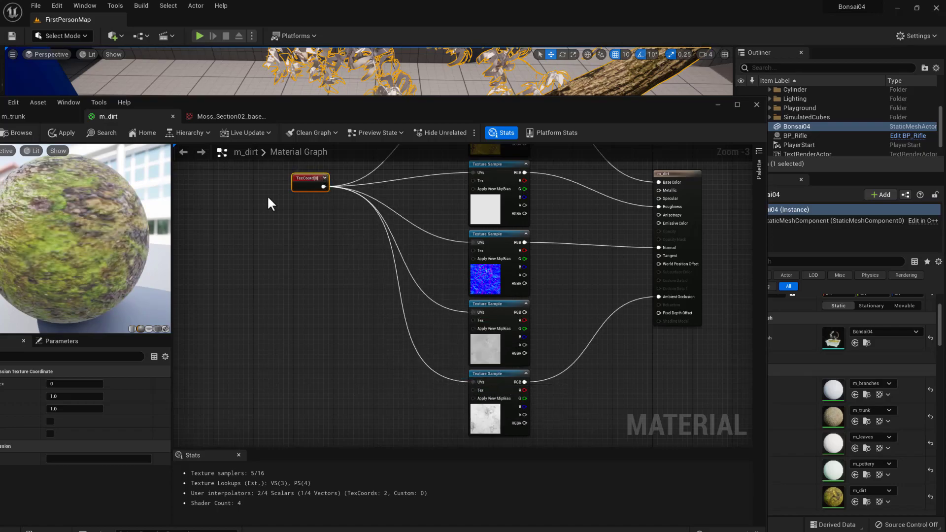
- Set the texture coordinate's UTiling and VTiling to 2 and save m_dirt
{"action": "left_click", "coordinate": [69, 395]}
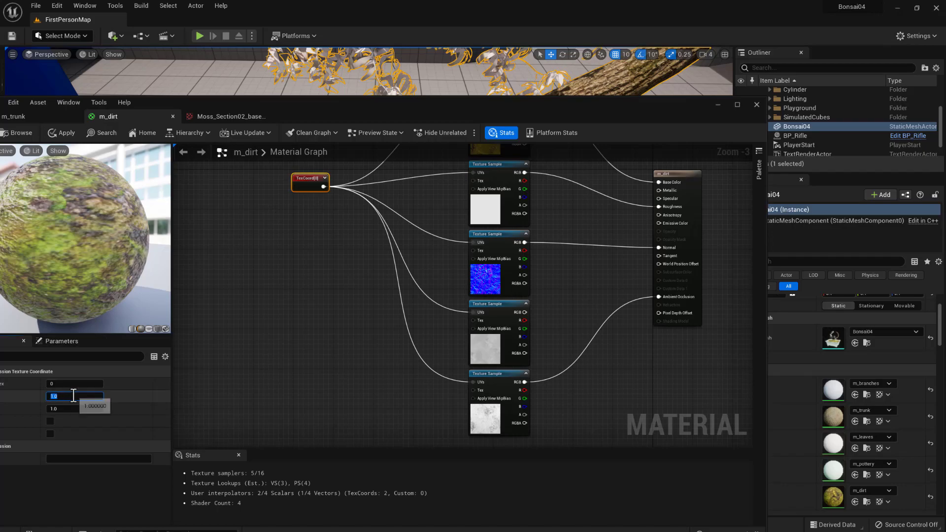
{"action": "type", "text": "2"}
{"action": "key", "text": "Tab"}
{"action": "type", "text": "2"}
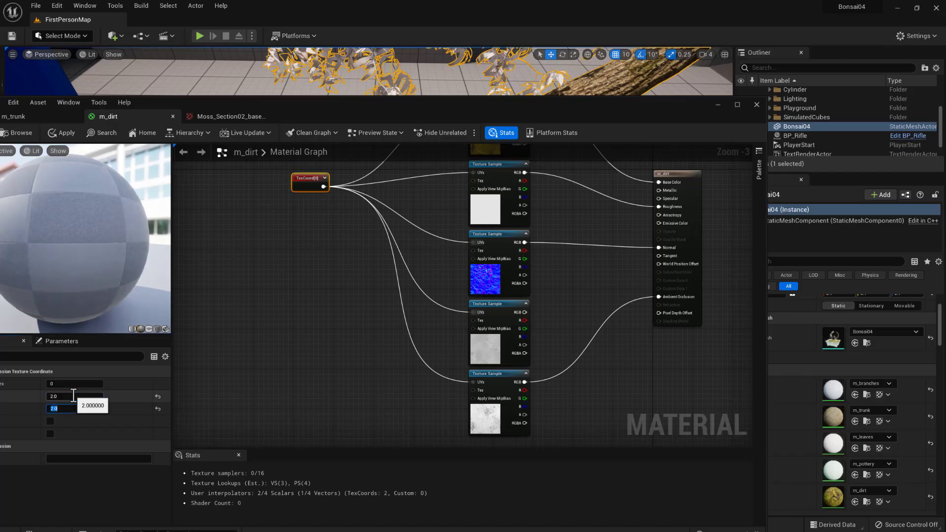
{"action": "left_click_drag", "start_coordinate": [186, 105], "coordinate": [258, 96]}
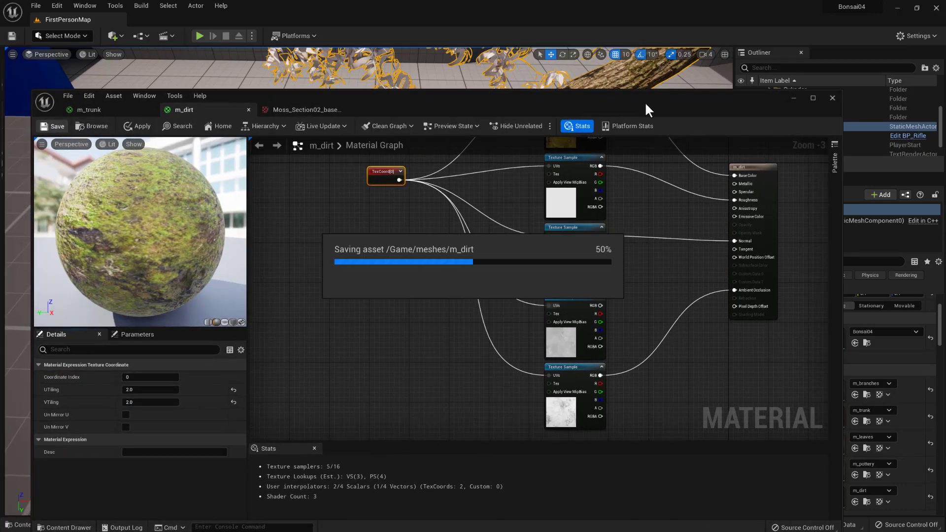
- Move the material editor aside and examine the moss tiling on the whole bonsai pot in the level
{"action": "left_click_drag", "start_coordinate": [675, 99], "coordinate": [1, 85]}
{"action": "mouse_move", "coordinate": [403, 212]}
{"action": "right_mouse_down"}
{"action": "mouse_move", "coordinate": [415, 249]}
{"action": "mouse_move", "coordinate": [403, 211]}
{"action": "right_mouse_up"}
{"action": "mouse_move", "coordinate": [420, 282]}
{"action": "middle_mouse_down"}
{"action": "mouse_move", "coordinate": [412, 307]}
{"action": "mouse_move", "coordinate": [420, 283]}
{"action": "middle_mouse_up"}
{"action": "right_click_drag", "start_coordinate": [420, 283], "coordinate": [468, 320]}
{"action": "key", "text": "s"}
{"action": "right_click_drag", "start_coordinate": [422, 272], "coordinate": [423, 248]}
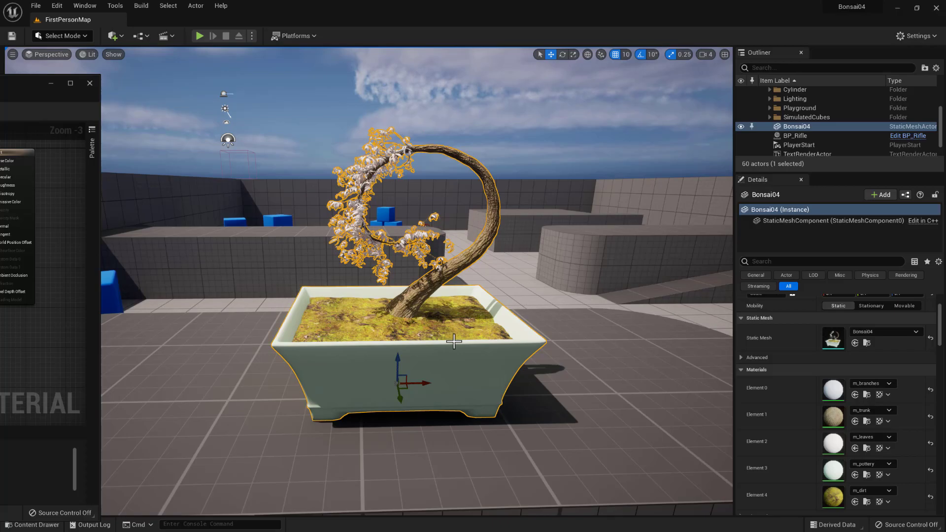
- Return to the m_dirt graph, set the texture coordinate's UTiling and VTiling to 1.5, and save the material
{"action": "left_click_drag", "start_coordinate": [0, 91], "coordinate": [718, 83]}
{"action": "left_click", "coordinate": [192, 367]}
{"action": "type", "text": "1.5"}
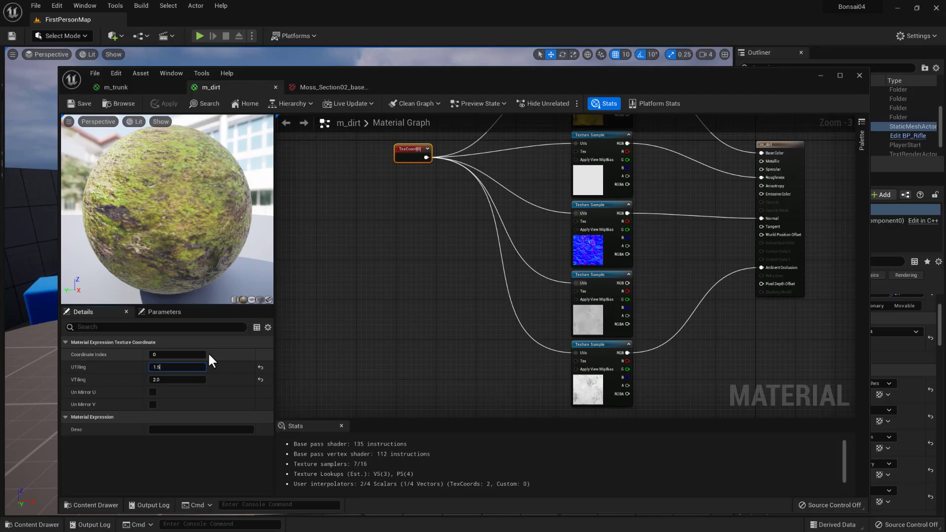
{"action": "key", "text": "Tab"}
{"action": "type", "text": "1.5"}
{"action": "key", "text": "Return"}
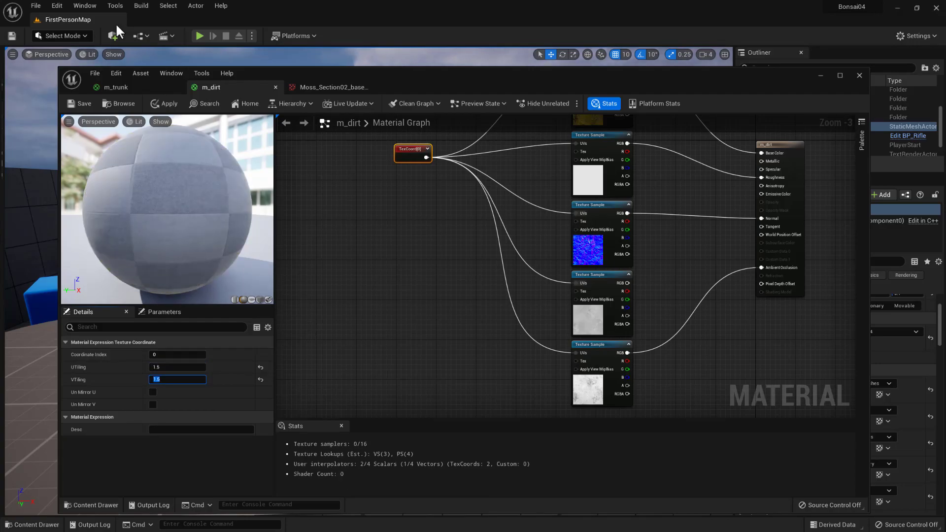
{"action": "left_click", "coordinate": [82, 104]}
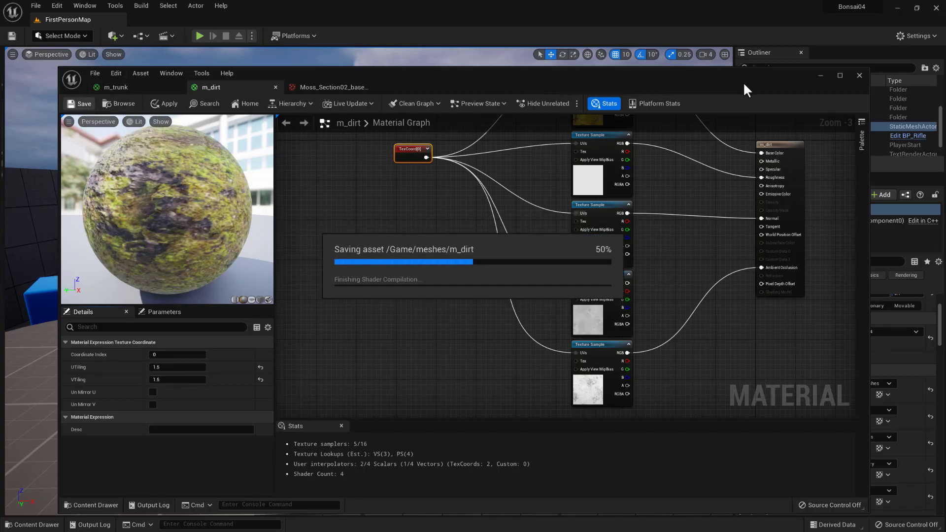
- Examine the retiled moss around the trunk from several angles in the level and bring the material editor back
{"action": "left_click_drag", "start_coordinate": [752, 79], "coordinate": [29, 84]}
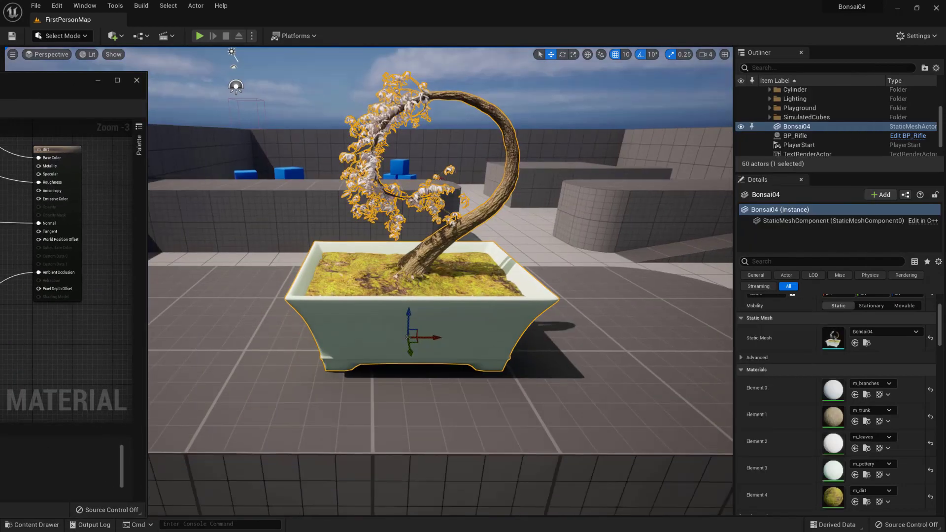
{"action": "right_click_drag", "start_coordinate": [357, 208], "coordinate": [356, 252]}
{"action": "scroll", "coordinate": [409, 124], "scroll_direction": "down", "scroll_amount": 1}
{"action": "scroll", "coordinate": [422, 106], "scroll_direction": "up", "scroll_amount": 1}
{"action": "scroll", "coordinate": [430, 104], "scroll_direction": "up", "scroll_amount": 1}
{"action": "scroll", "coordinate": [436, 110], "scroll_direction": "down", "scroll_amount": 1}
{"action": "middle_click_drag", "start_coordinate": [419, 116], "coordinate": [419, 86]}
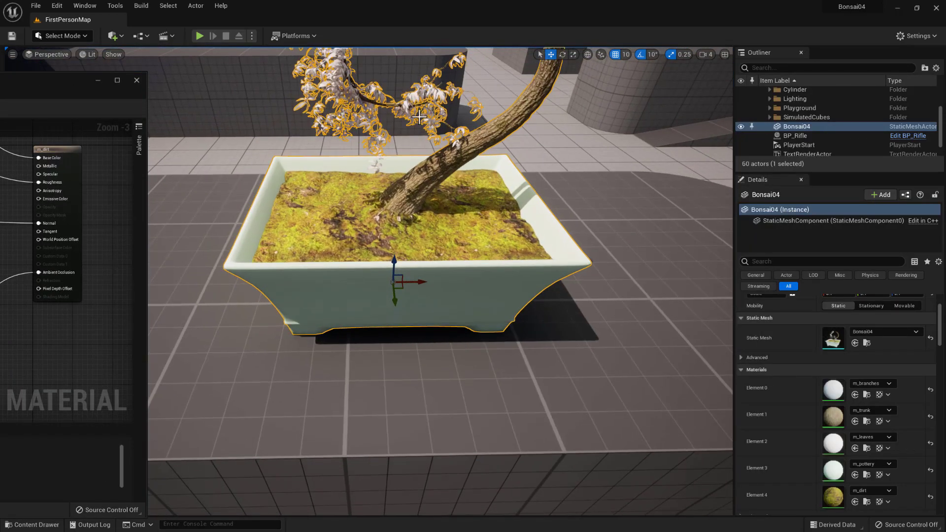
{"action": "scroll", "coordinate": [419, 116], "scroll_direction": "up", "scroll_amount": 1}
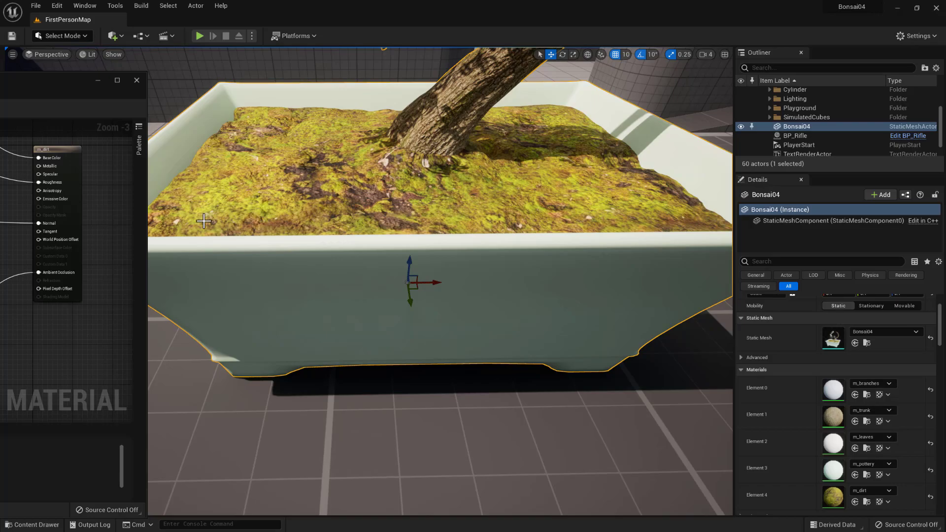
{"action": "right_click_drag", "start_coordinate": [340, 243], "coordinate": [336, 182]}
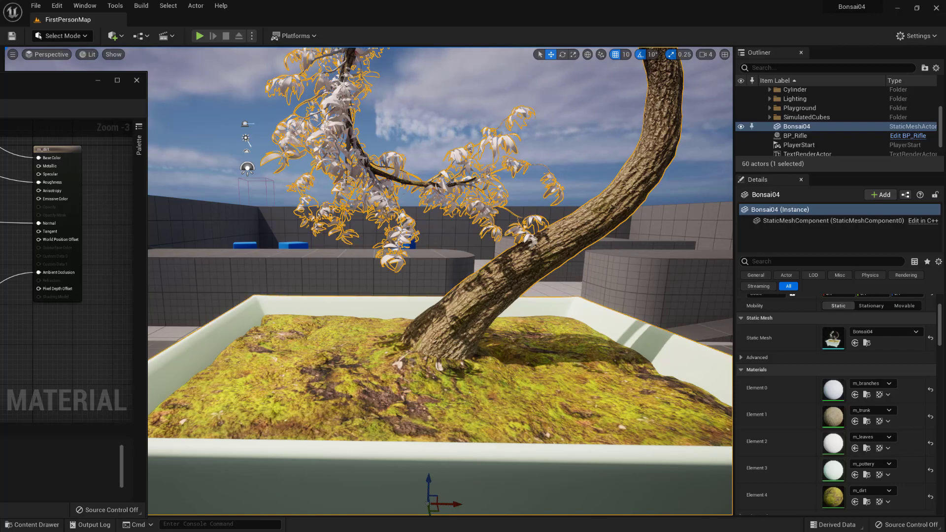
{"action": "left_click_drag", "start_coordinate": [0, 84], "coordinate": [480, 66]}
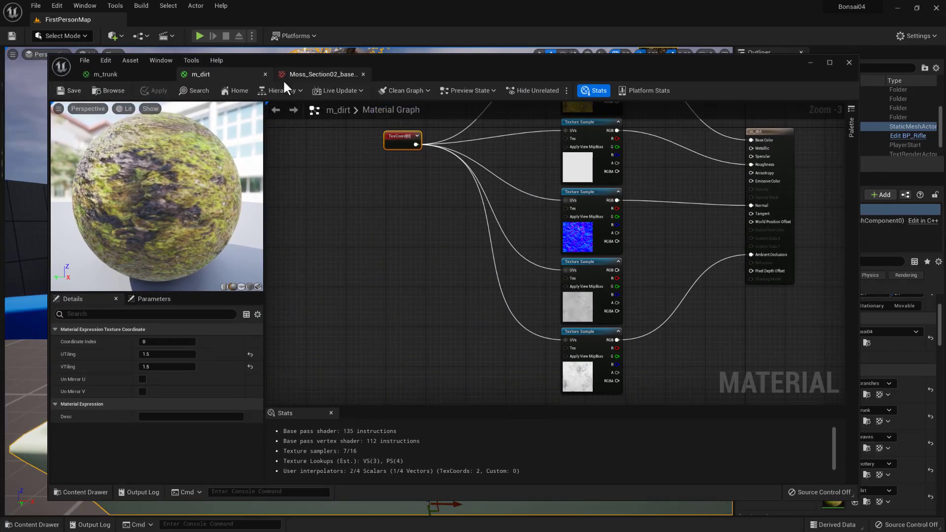
{"action": "left_click_drag", "start_coordinate": [408, 70], "coordinate": [383, 64]}
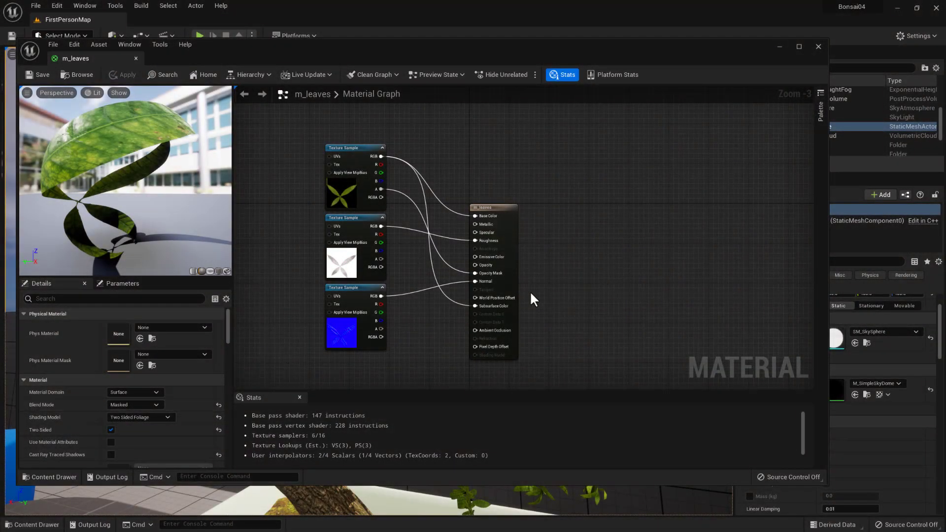
- Open the project content and locate the m_leaves material in the meshes folder
{"action": "left_click", "coordinate": [52, 477]}
{"action": "mouse_move", "coordinate": [347, 372]}
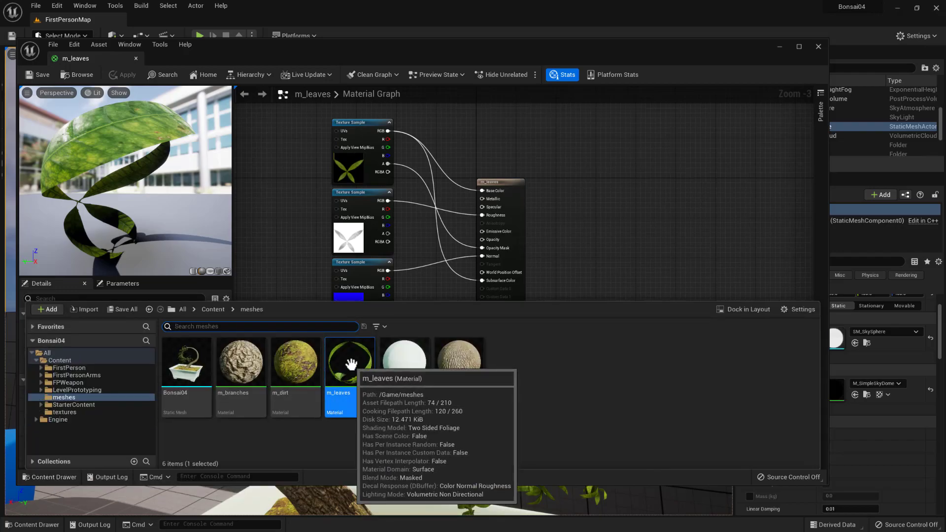
{"action": "left_click", "coordinate": [64, 476]}
{"action": "left_click", "coordinate": [63, 477]}
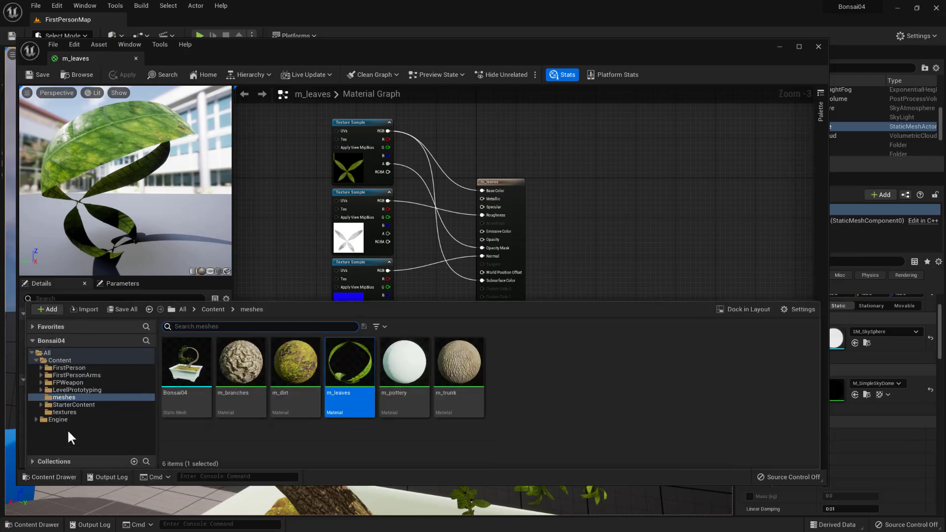
- Select the Ficus_Leaf_Normal, Ficus_Leaf_roughness and Ficus_Leaf_transparent_color textures in the textures folder
{"action": "left_click", "coordinate": [64, 412]}
{"action": "scroll", "coordinate": [350, 394], "scroll_direction": "down", "scroll_amount": 1}
{"action": "mouse_move", "coordinate": [350, 417]}
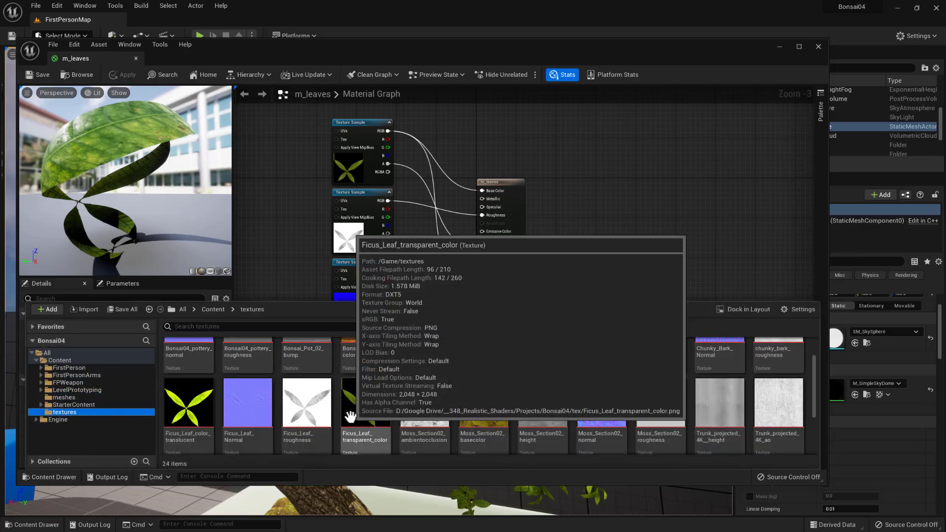
{"action": "scroll", "coordinate": [247, 431], "scroll_direction": "down", "scroll_amount": 1}
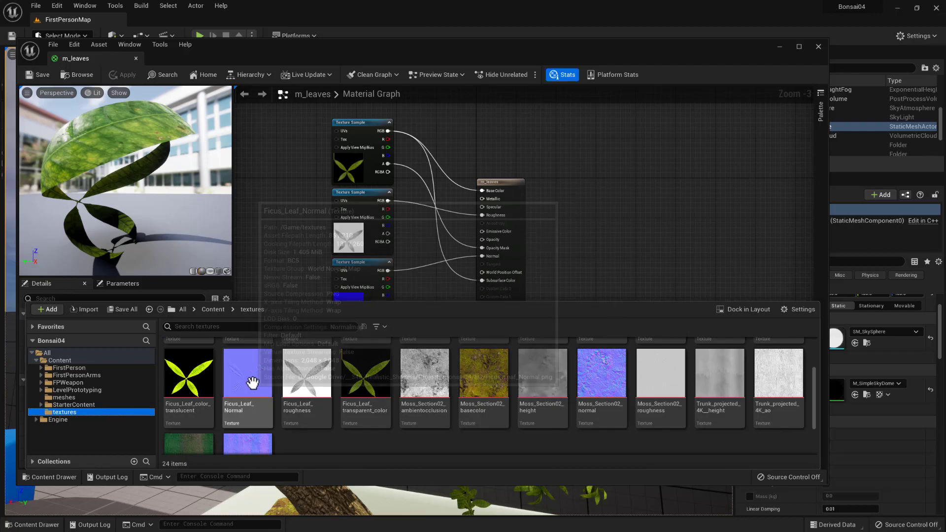
{"action": "mouse_move", "coordinate": [362, 378]}
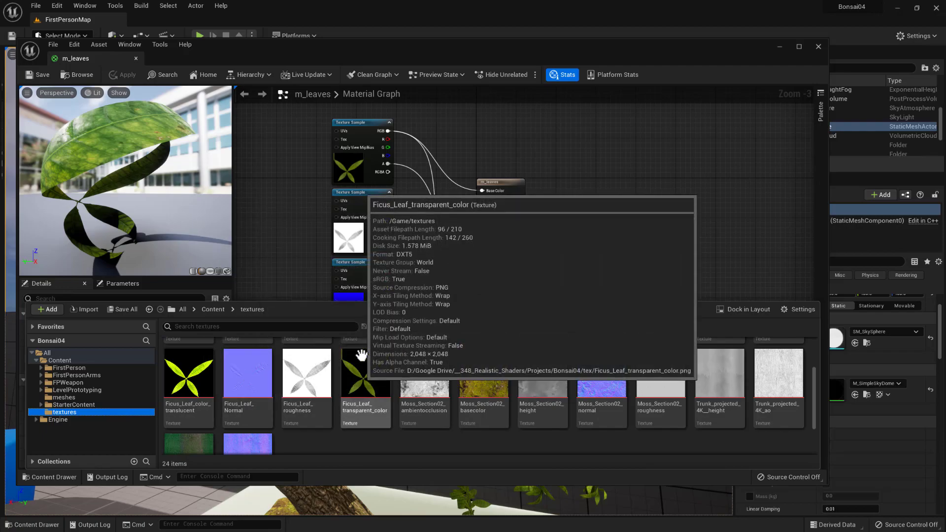
{"action": "mouse_move", "coordinate": [189, 391]}
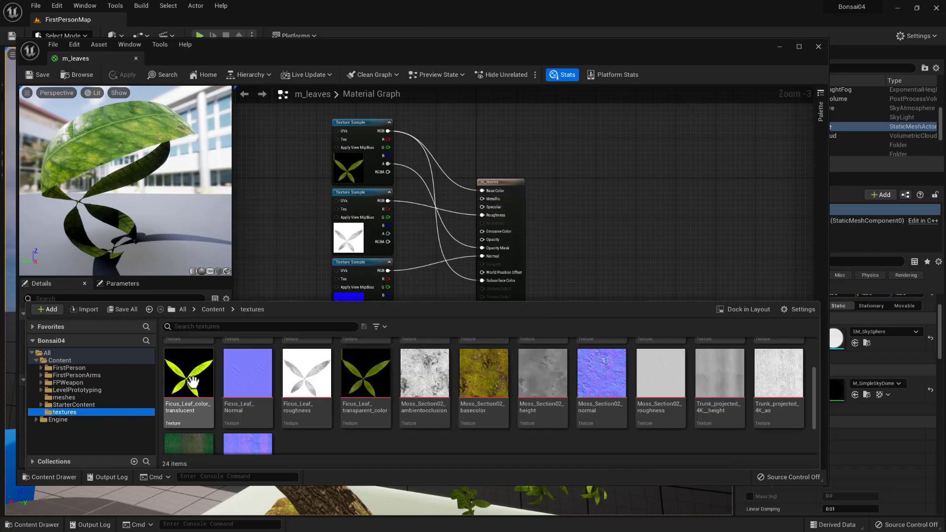
{"action": "left_click", "coordinate": [235, 379]}
{"action": "left_click", "coordinate": [363, 385], "text": "shift"}
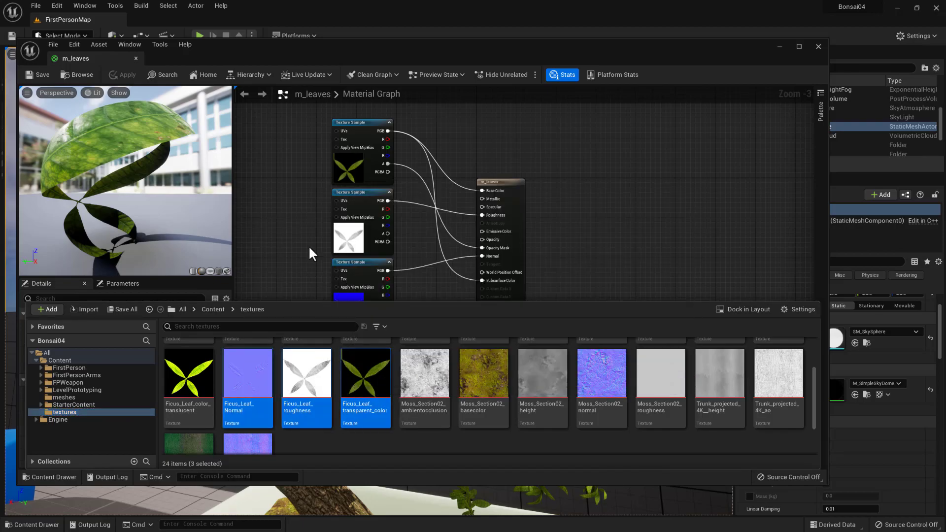
- Dismiss the texture browser and maximize the m_leaves material editor to show the whole node graph
{"action": "left_click", "coordinate": [575, 192]}
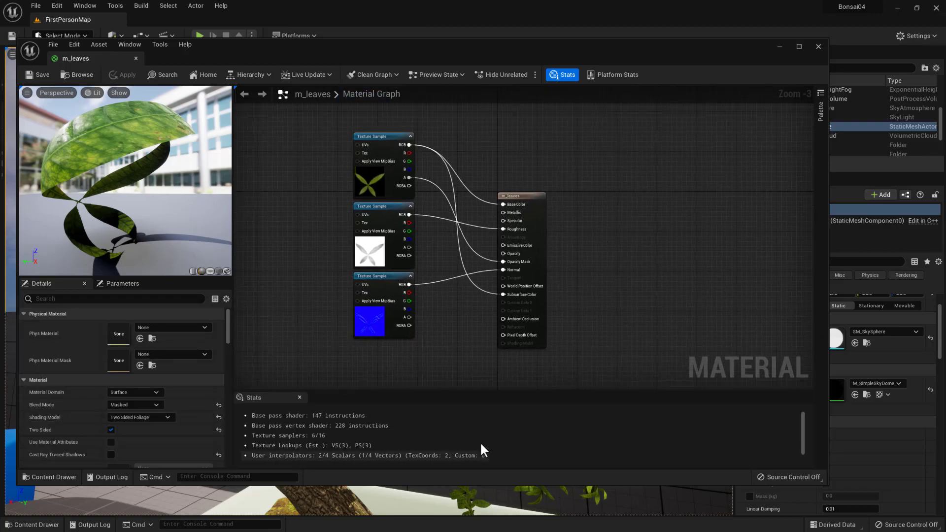
{"action": "left_click", "coordinate": [800, 47]}
{"action": "scroll", "coordinate": [451, 273], "scroll_direction": "up", "scroll_amount": 1}
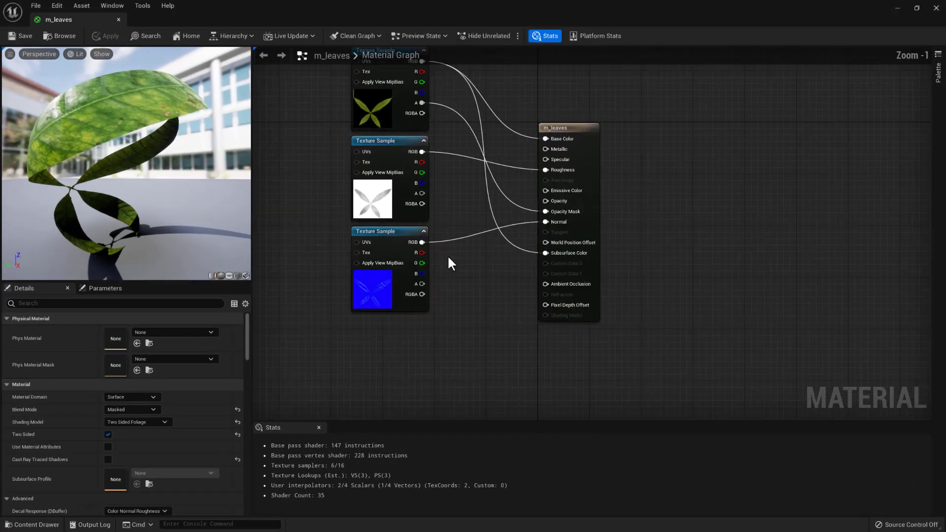
{"action": "scroll", "coordinate": [458, 285], "scroll_direction": "up", "scroll_amount": 1}
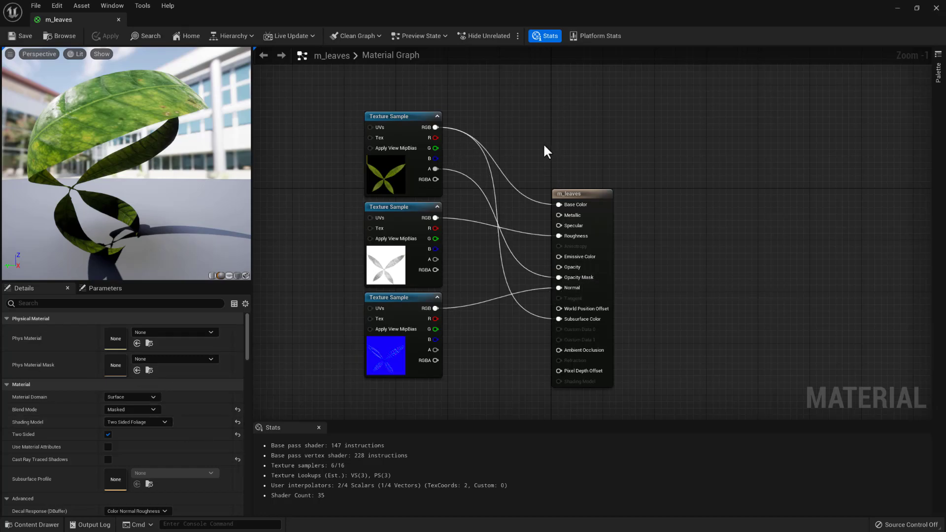
- Review the m_leaves output node's settings, including Blend Mode, Shading Model and Two Sided, and inspect the Ficus_Leaf_transparent_color texture sample
{"action": "left_click", "coordinate": [594, 196]}
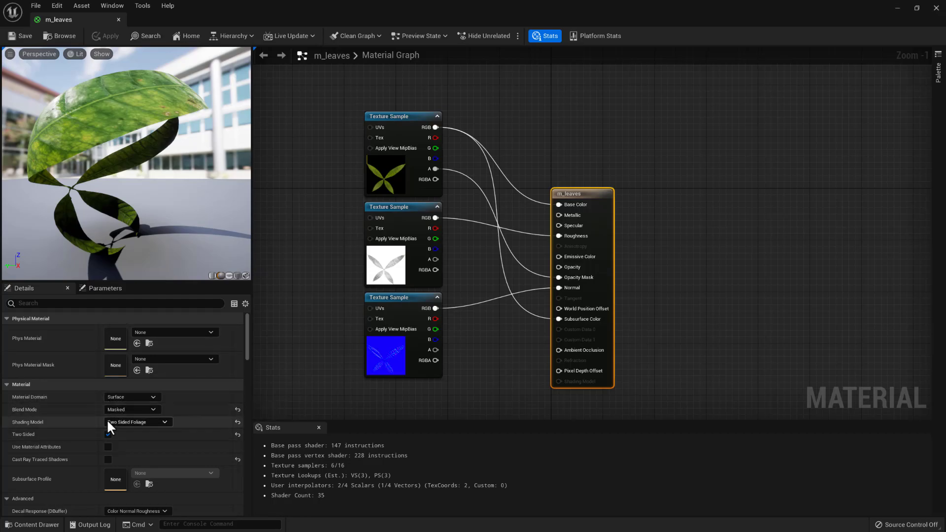
{"action": "left_click", "coordinate": [154, 411]}
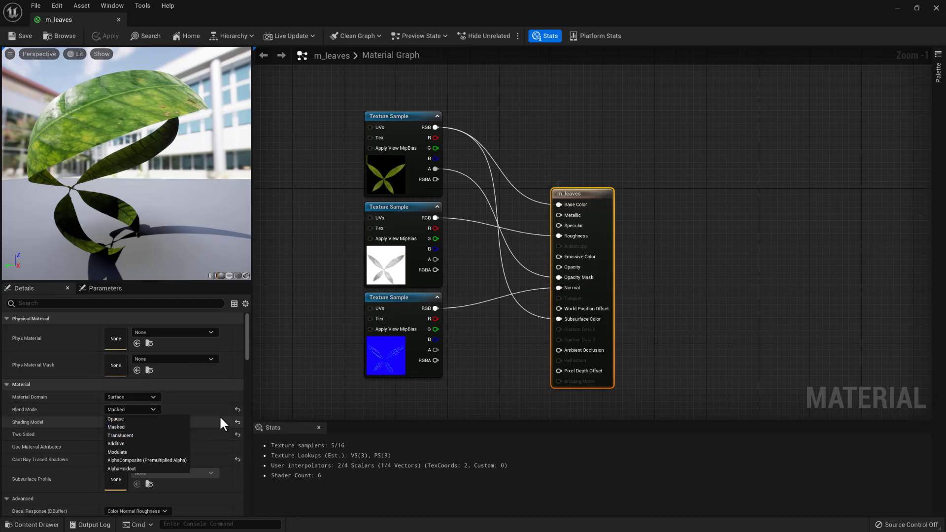
{"action": "left_click", "coordinate": [221, 384]}
{"action": "left_click", "coordinate": [5, 385]}
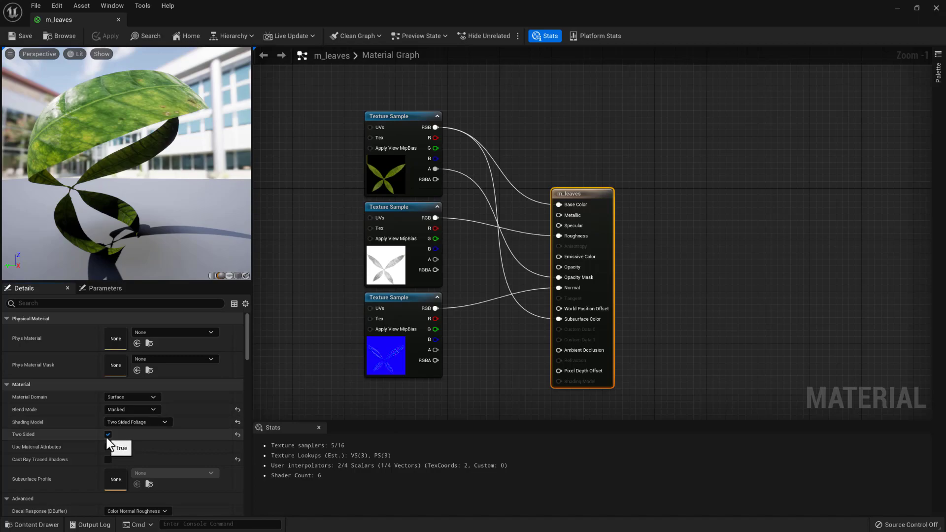
{"action": "left_click_drag", "start_coordinate": [98, 203], "coordinate": [201, 206]}
{"action": "scroll", "coordinate": [173, 428], "scroll_direction": "down", "scroll_amount": 2}
{"action": "scroll", "coordinate": [174, 428], "scroll_direction": "down", "scroll_amount": 20}
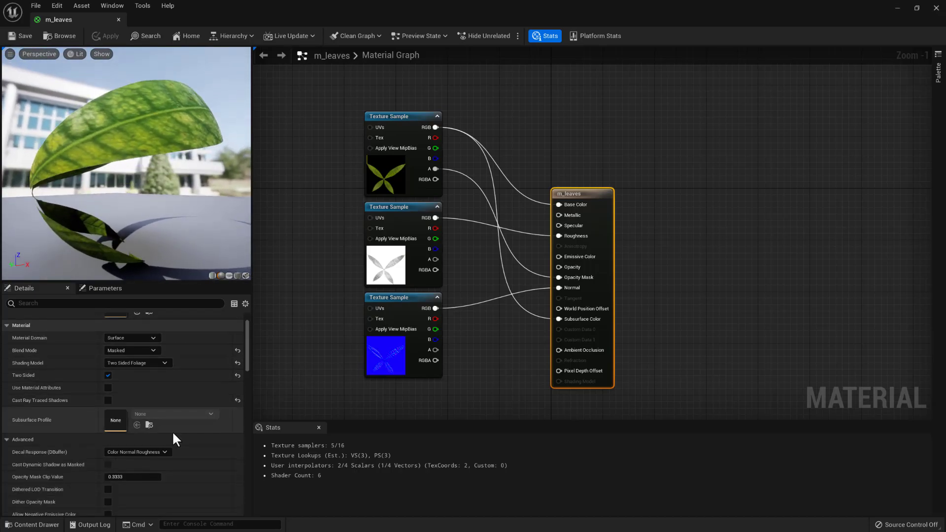
{"action": "scroll", "coordinate": [176, 424], "scroll_direction": "down", "scroll_amount": 10}
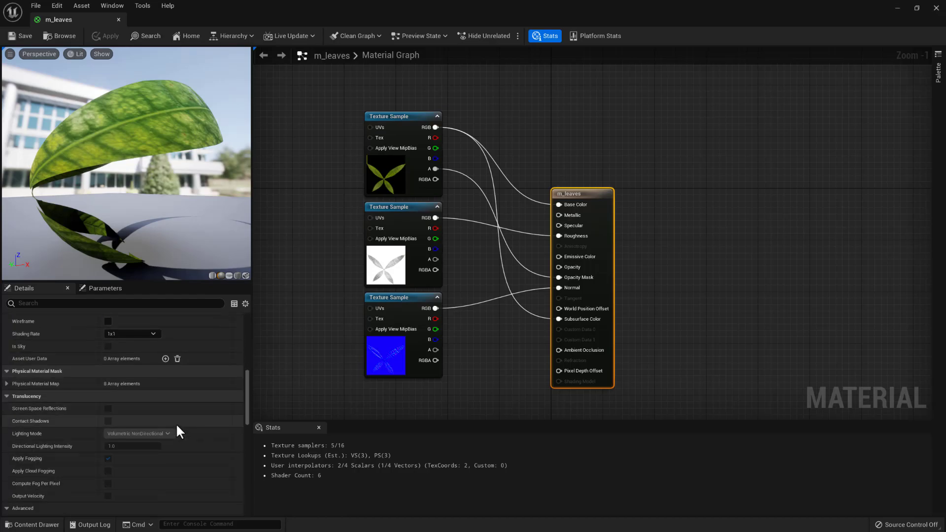
{"action": "left_click_drag", "start_coordinate": [247, 430], "coordinate": [256, 342]}
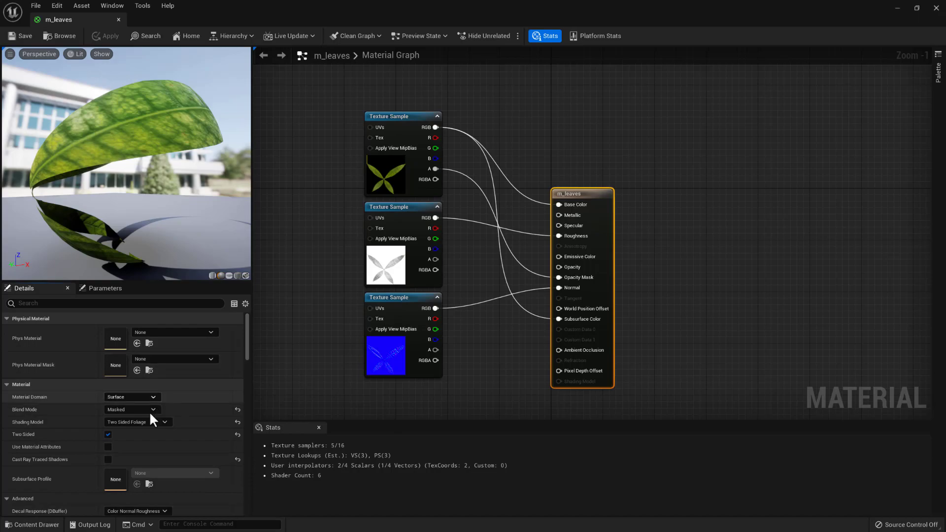
{"action": "scroll", "coordinate": [146, 437], "scroll_direction": "down", "scroll_amount": 2}
{"action": "scroll", "coordinate": [153, 424], "scroll_direction": "up", "scroll_amount": 2}
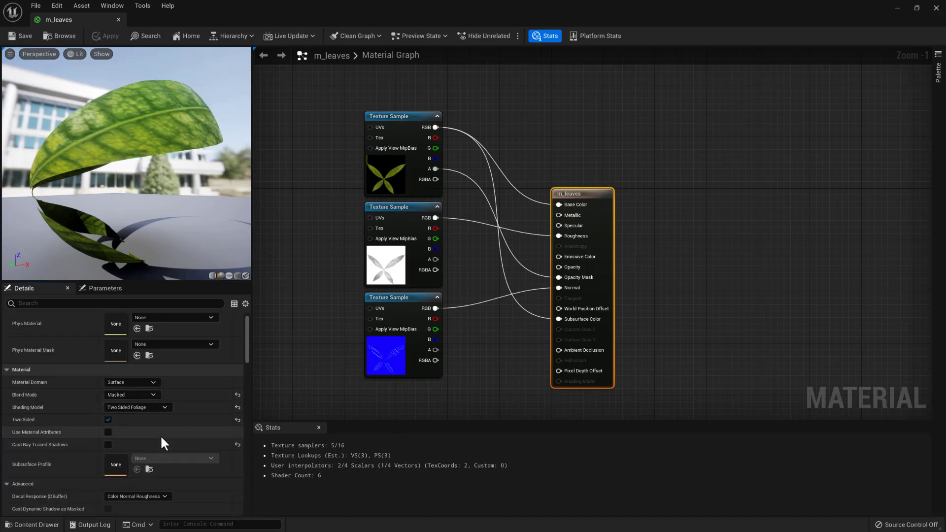
{"action": "scroll", "coordinate": [158, 433], "scroll_direction": "up", "scroll_amount": 1}
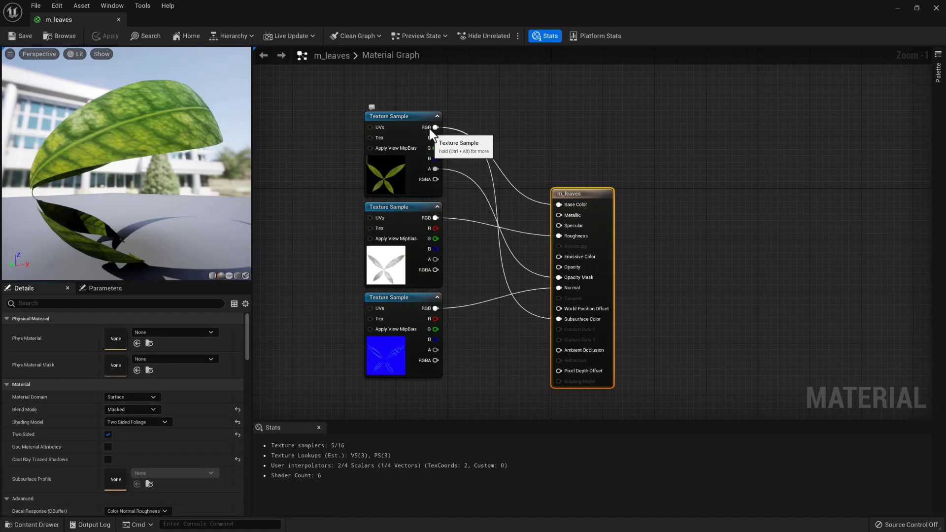
{"action": "left_click", "coordinate": [395, 120]}
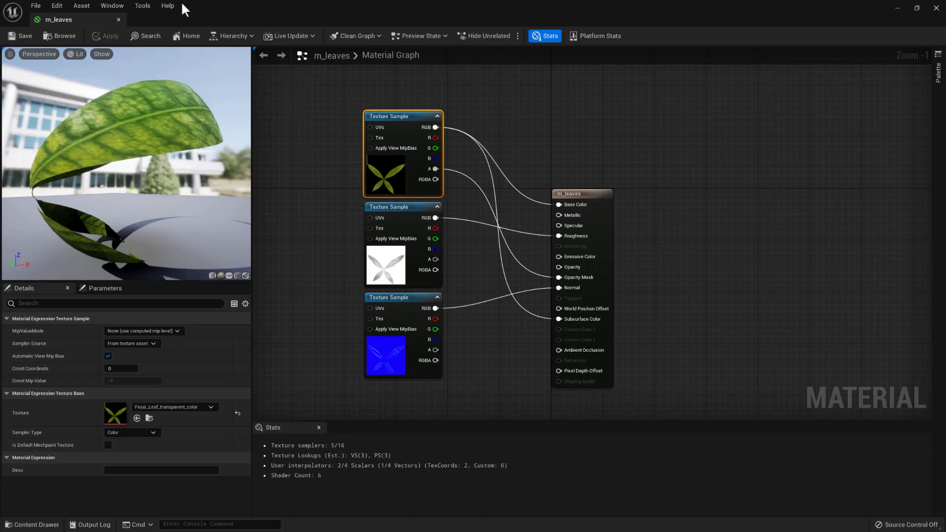
- Move the material editor aside and examine the bonsai's leaves in the level from below against the sky
{"action": "left_click", "coordinate": [916, 9]}
{"action": "left_click_drag", "start_coordinate": [610, 50], "coordinate": [0, 56]}
{"action": "right_click_drag", "start_coordinate": [457, 292], "coordinate": [527, 245]}
{"action": "middle_click_drag", "start_coordinate": [507, 255], "coordinate": [515, 247]}
{"action": "scroll", "coordinate": [506, 256], "scroll_direction": "up", "scroll_amount": 8}
{"action": "right_click_drag", "start_coordinate": [374, 237], "coordinate": [378, 209]}
{"action": "middle_click_drag", "start_coordinate": [447, 226], "coordinate": [465, 160]}
{"action": "scroll", "coordinate": [447, 226], "scroll_direction": "up", "scroll_amount": 5}
{"action": "right_click_drag", "start_coordinate": [447, 226], "coordinate": [466, 305]}
{"action": "key", "text": "s"}
{"action": "right_click_drag", "start_coordinate": [517, 228], "coordinate": [476, 193]}
{"action": "key", "text": "w"}
{"action": "key", "text": "d"}
{"action": "key", "text": "a"}
{"action": "key", "text": "q"}
{"action": "mouse_move", "coordinate": [476, 193]}
{"action": "left_mouse_down", "text": "alt"}
{"action": "mouse_move", "coordinate": [478, 172]}
{"action": "mouse_move", "coordinate": [467, 219]}
{"action": "mouse_move", "coordinate": [472, 179]}
{"action": "left_mouse_up", "text": "alt"}
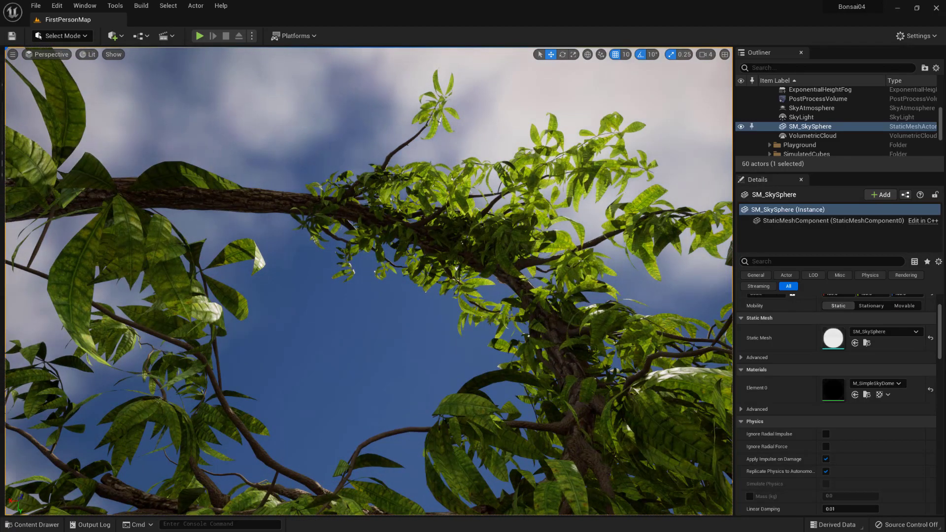
- Bring the m_leaves graph back, disconnect the Subsurface Color input, and save the material
{"action": "left_click_drag", "start_coordinate": [238, 58], "coordinate": [279, 72]}
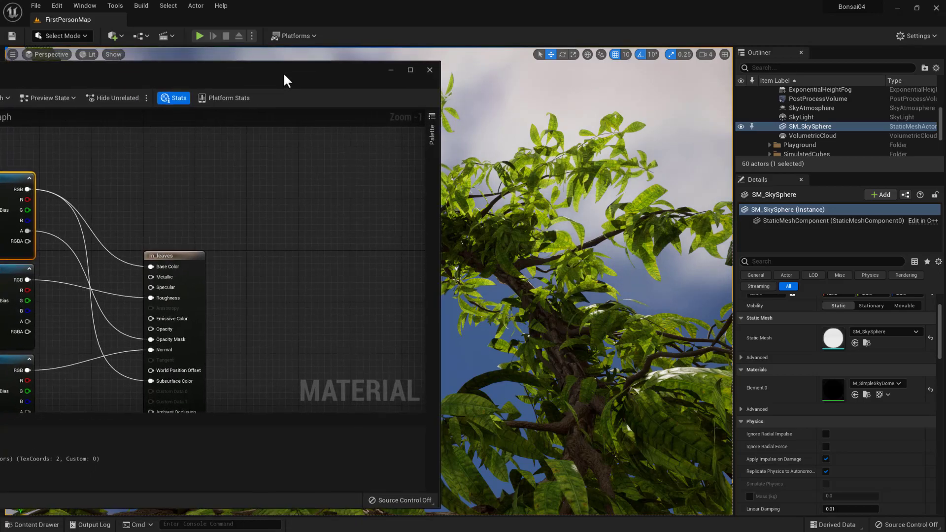
{"action": "left_click", "coordinate": [126, 379], "text": "alt"}
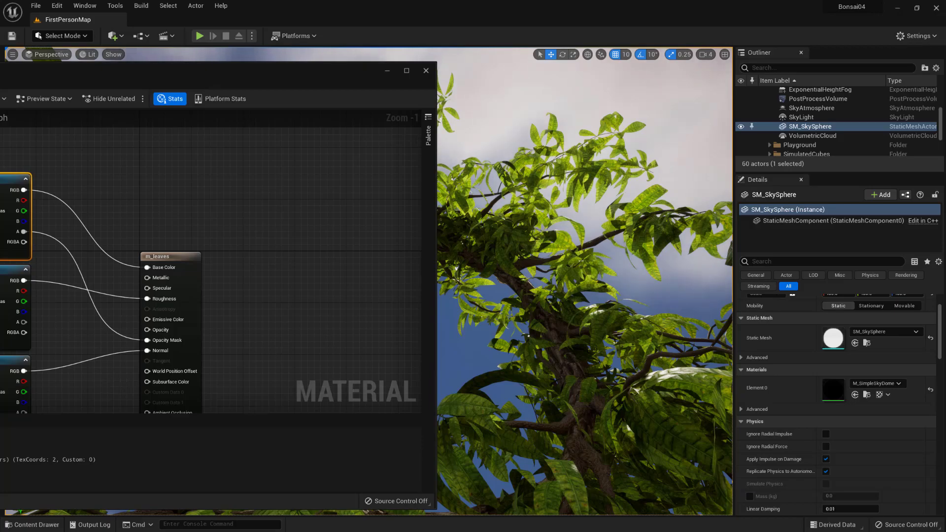
{"action": "key", "text": "ctrl+s"}
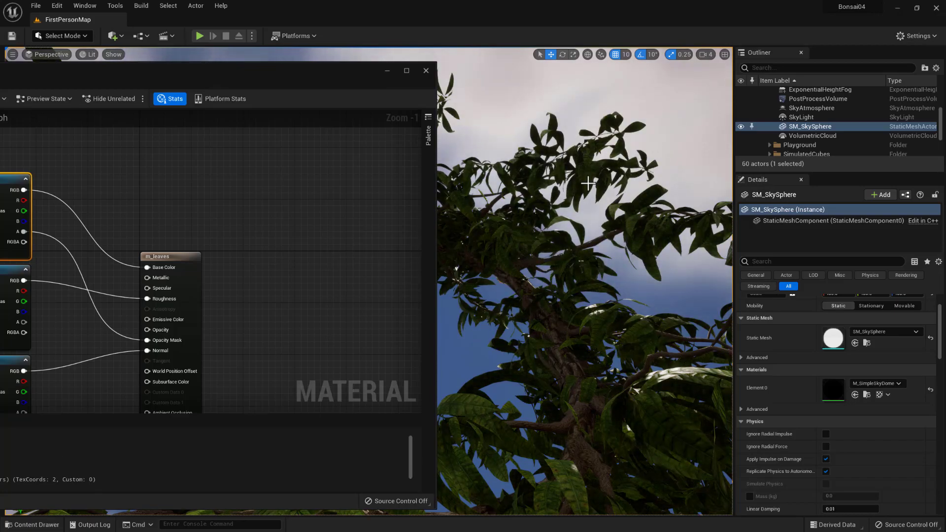
- Reconnect the Ficus_Leaf_transparent_color sample's RGB output to Subsurface Color and check the leaves in the level
{"action": "right_click_drag", "start_coordinate": [175, 206], "coordinate": [248, 166]}
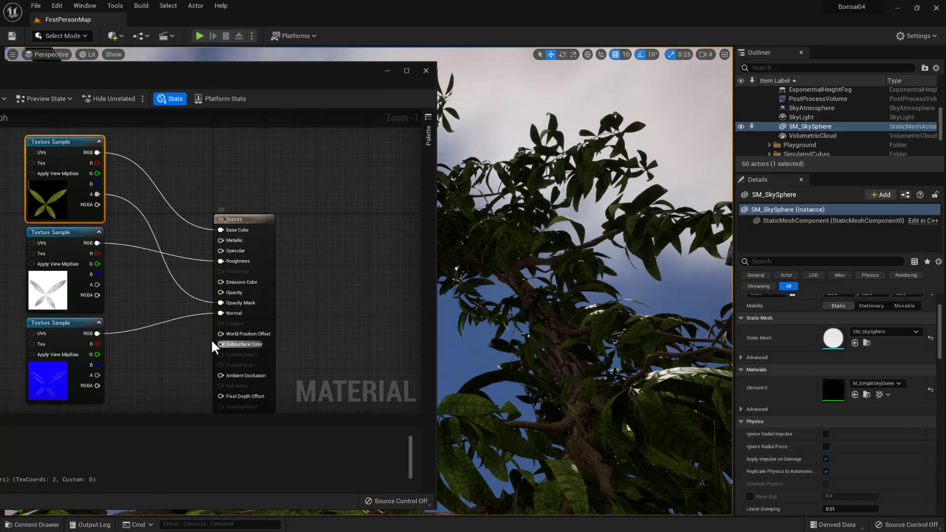
{"action": "left_click_drag", "start_coordinate": [97, 152], "coordinate": [222, 344]}
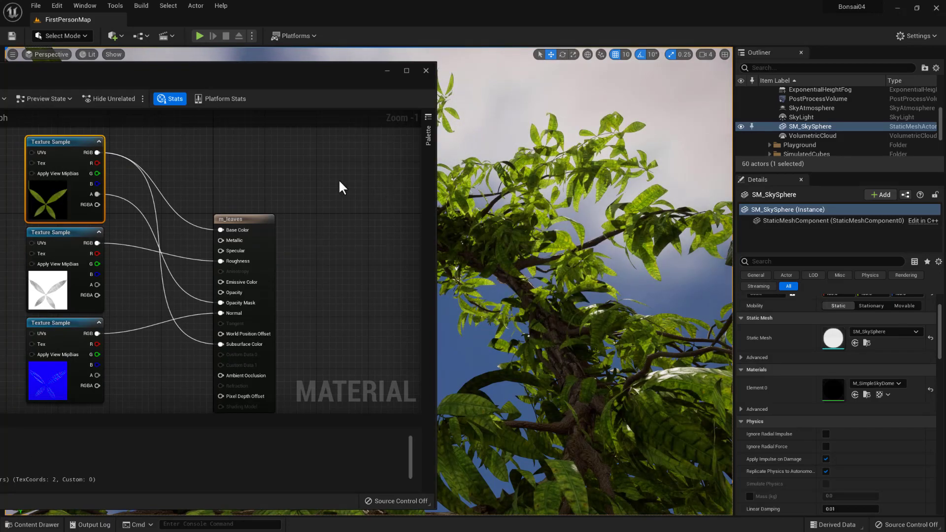
{"action": "right_click_drag", "start_coordinate": [563, 241], "coordinate": [577, 224]}
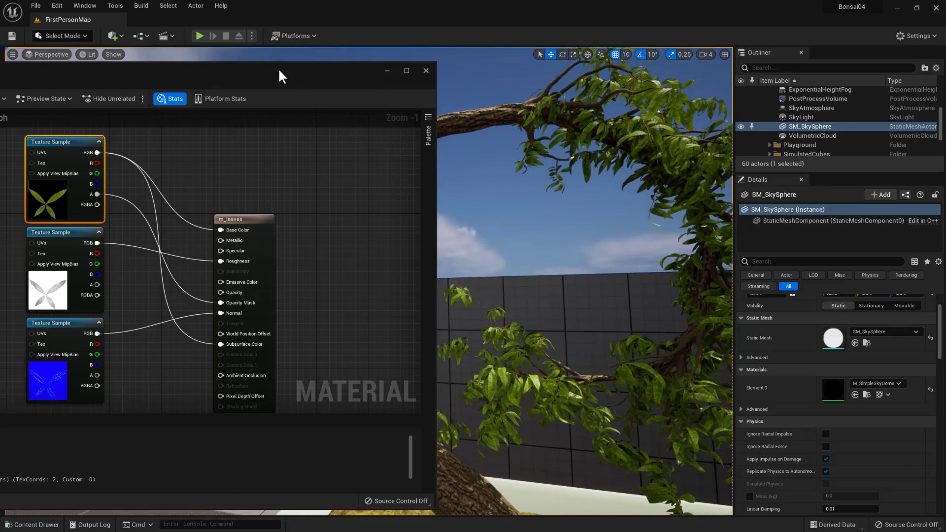
- Bring the material editor fully into view and open the m_trunk material from the meshes folder
{"action": "left_click_drag", "start_coordinate": [245, 79], "coordinate": [345, 90]}
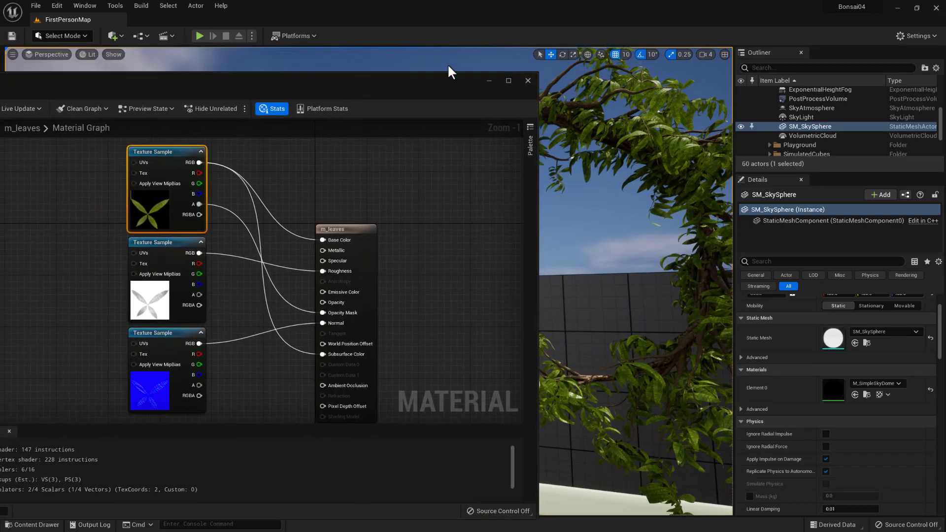
{"action": "left_click_drag", "start_coordinate": [270, 81], "coordinate": [566, 68]}
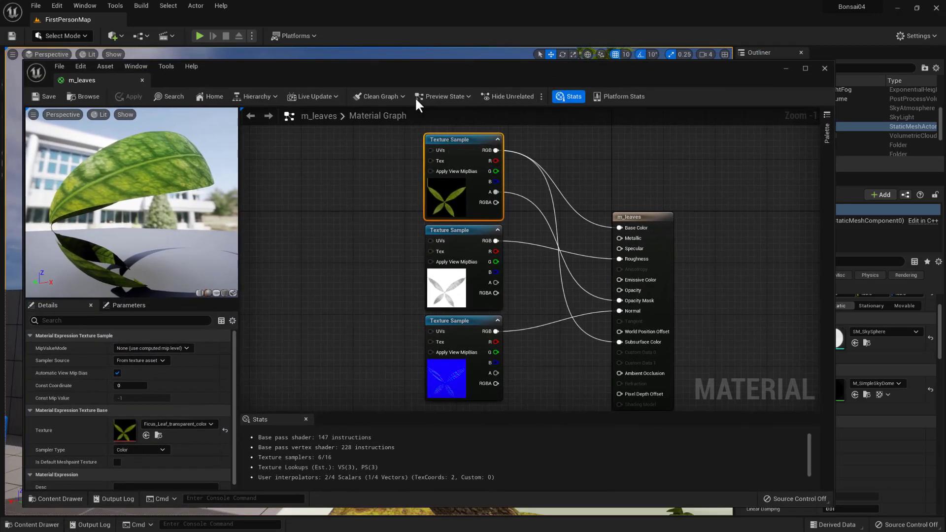
{"action": "left_click", "coordinate": [56, 499]}
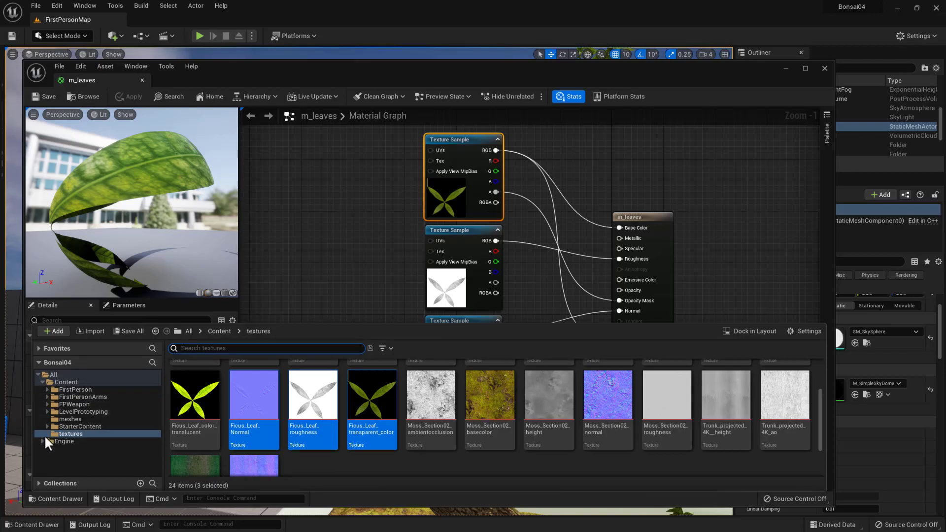
{"action": "left_click", "coordinate": [69, 419]}
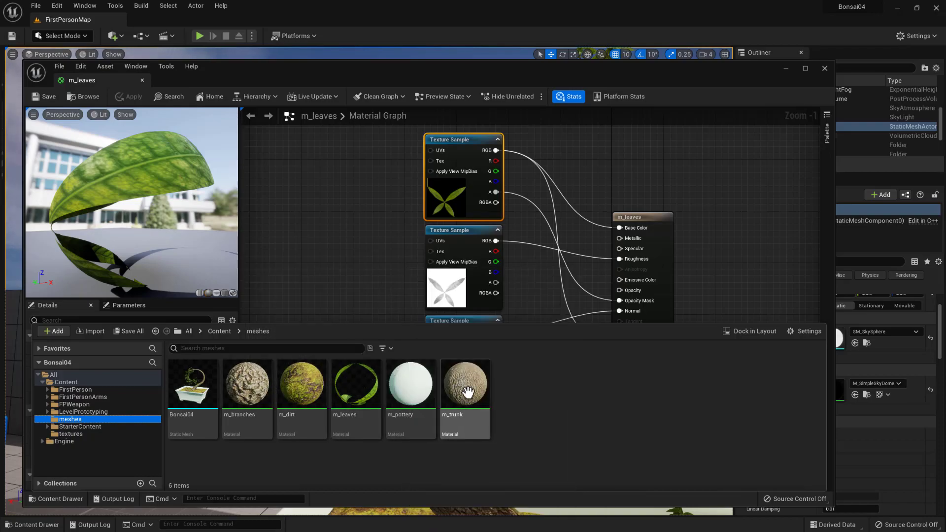
{"action": "mouse_move", "coordinate": [306, 392]}
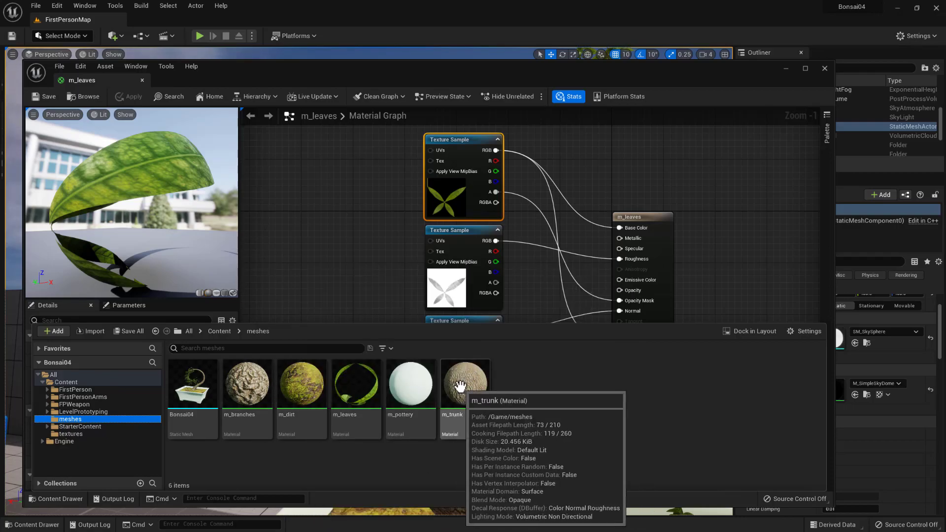
{"action": "left_click", "coordinate": [460, 385]}
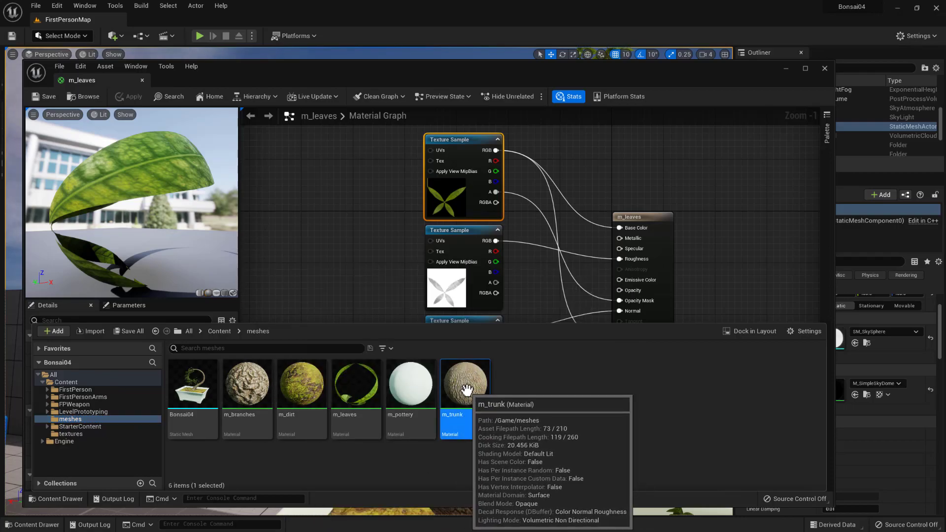
{"action": "double_click", "coordinate": [459, 385]}
- Select the column of texture sample nodes in the m_trunk graph to inspect how they are connected
{"action": "scroll", "coordinate": [427, 303], "scroll_direction": "down", "scroll_amount": 7}
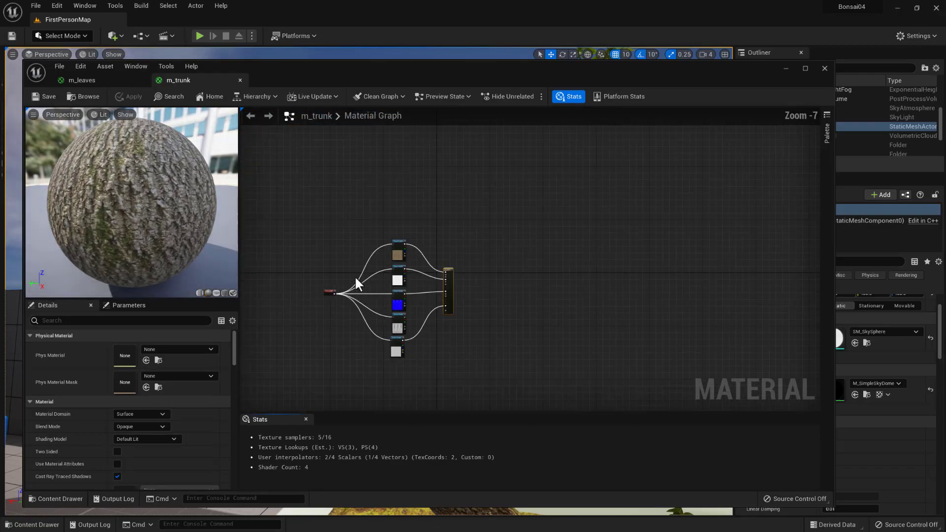
{"action": "left_click_drag", "start_coordinate": [397, 375], "coordinate": [420, 380]}
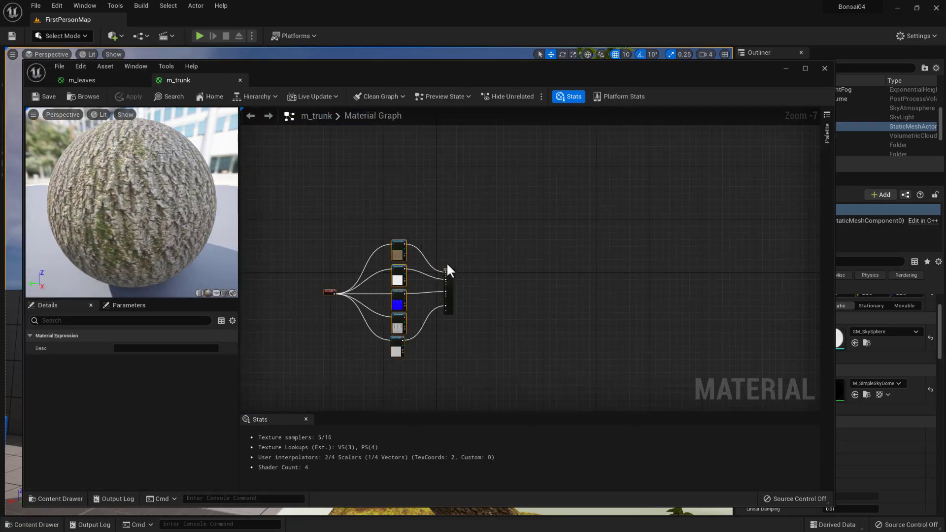
{"action": "left_click_drag", "start_coordinate": [410, 372], "coordinate": [298, 220]}
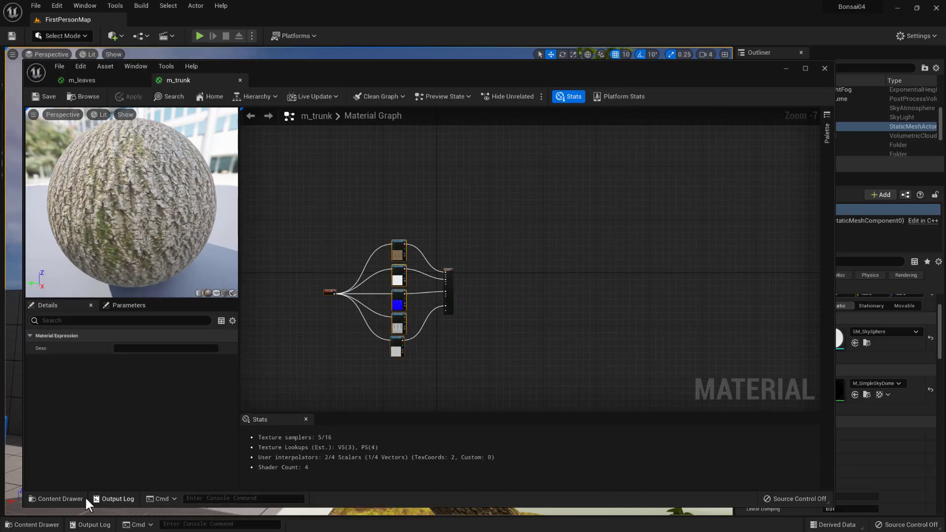
- Open the m_branches material from the meshes folder and select its texture coordinate node to show the tiling settings
{"action": "left_click", "coordinate": [56, 499]}
{"action": "double_click", "coordinate": [259, 414]}
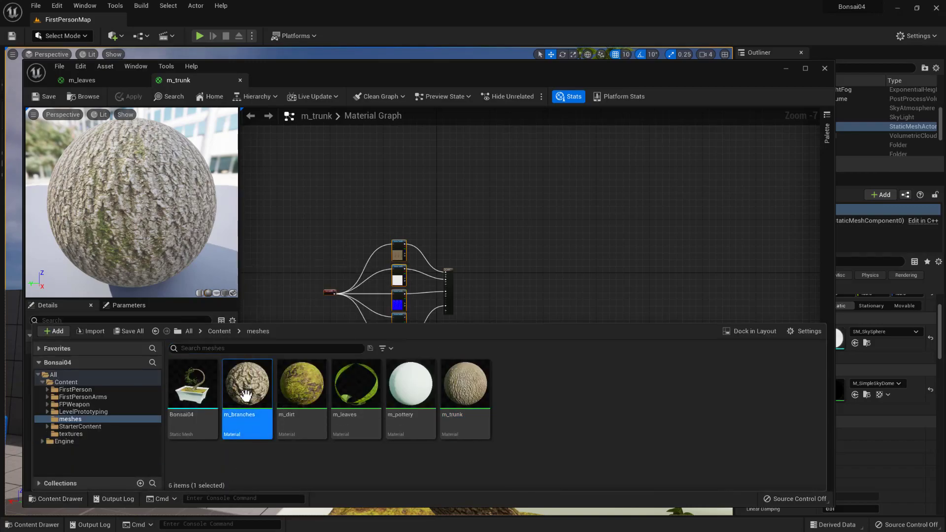
{"action": "scroll", "coordinate": [415, 259], "scroll_direction": "down", "scroll_amount": 6}
{"action": "scroll", "coordinate": [415, 271], "scroll_direction": "up", "scroll_amount": 3}
{"action": "right_click_drag", "start_coordinate": [294, 279], "coordinate": [375, 291]}
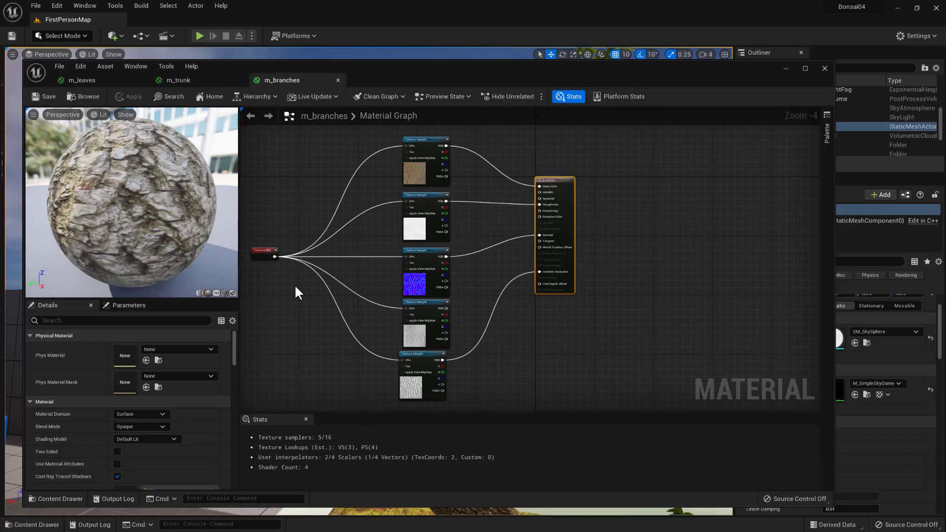
{"action": "left_click", "coordinate": [277, 244]}
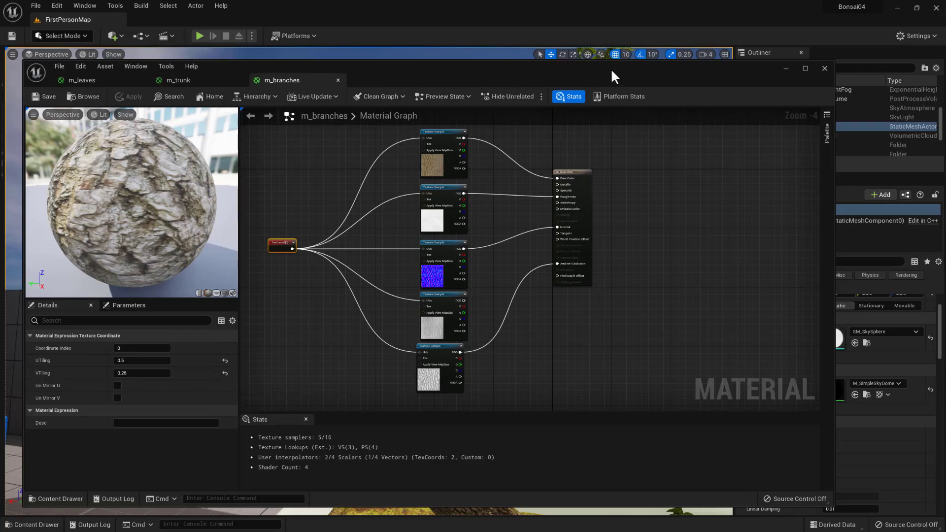
- Move the material editor aside and examine the bark on the trunk and branches in the level, especially where they join
{"action": "left_click_drag", "start_coordinate": [620, 69], "coordinate": [0, 96]}
{"action": "middle_click_drag", "start_coordinate": [603, 245], "coordinate": [728, 216]}
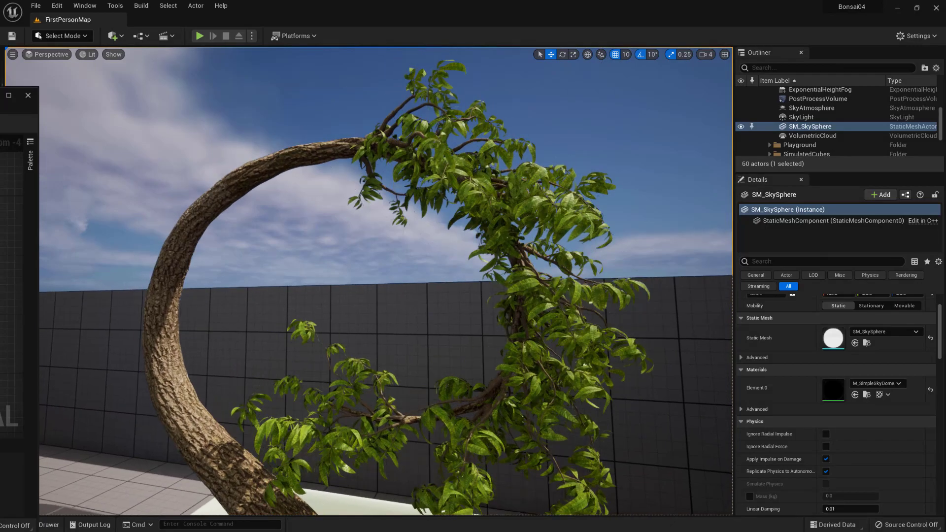
{"action": "scroll", "coordinate": [455, 228], "scroll_direction": "up", "scroll_amount": 5}
{"action": "middle_click_drag", "start_coordinate": [455, 228], "coordinate": [508, 148]}
{"action": "scroll", "coordinate": [363, 198], "scroll_direction": "up", "scroll_amount": 5}
{"action": "scroll", "coordinate": [344, 180], "scroll_direction": "down", "scroll_amount": 3}
{"action": "middle_click_drag", "start_coordinate": [332, 170], "coordinate": [266, 170]}
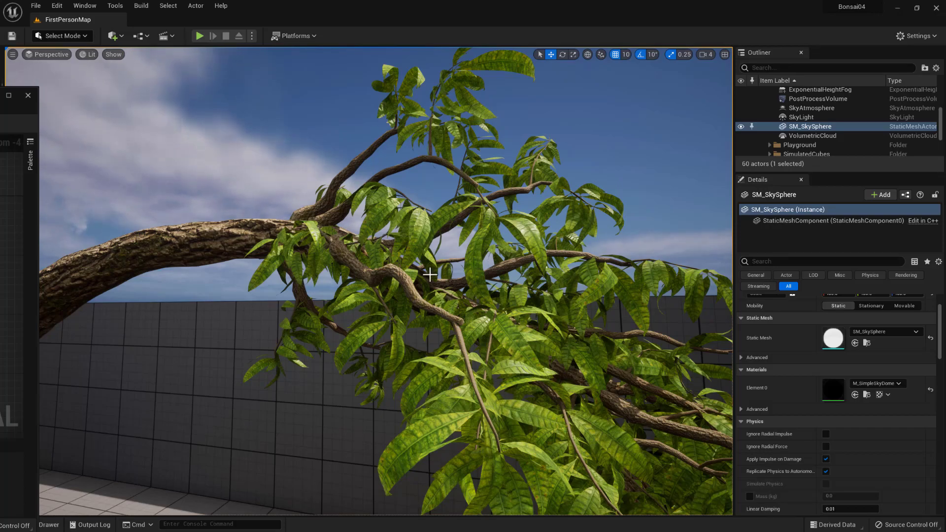
{"action": "scroll", "coordinate": [419, 285], "scroll_direction": "down", "scroll_amount": 5}
{"action": "middle_click_drag", "start_coordinate": [420, 285], "coordinate": [461, 322]}
{"action": "scroll", "coordinate": [443, 301], "scroll_direction": "down", "scroll_amount": 2}
{"action": "scroll", "coordinate": [378, 228], "scroll_direction": "down", "scroll_amount": 5}
{"action": "scroll", "coordinate": [378, 228], "scroll_direction": "up", "scroll_amount": 6}
{"action": "mouse_move", "coordinate": [378, 228]}
{"action": "middle_mouse_down"}
{"action": "mouse_move", "coordinate": [373, 200]}
{"action": "mouse_move", "coordinate": [378, 228]}
{"action": "middle_mouse_up"}
{"action": "scroll", "coordinate": [379, 234], "scroll_direction": "up", "scroll_amount": 5}
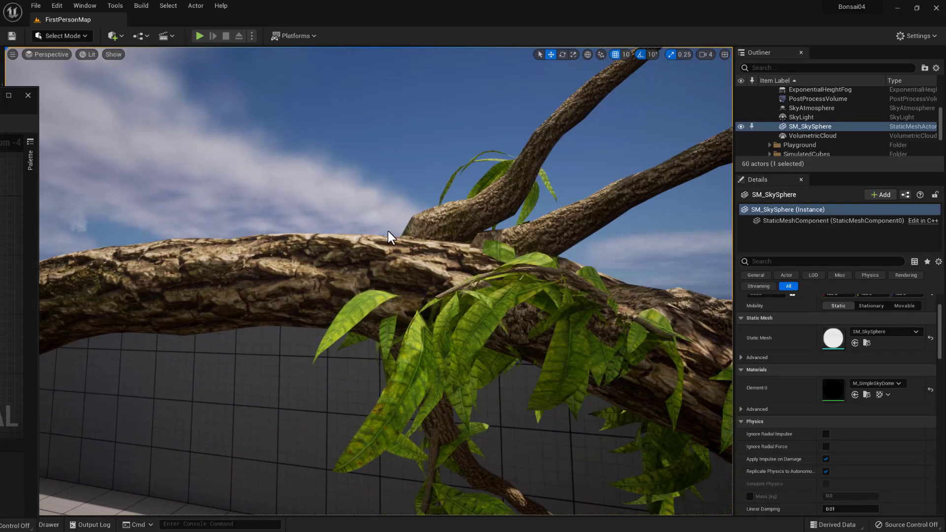
{"action": "scroll", "coordinate": [391, 239], "scroll_direction": "up", "scroll_amount": 3}
{"action": "scroll", "coordinate": [380, 237], "scroll_direction": "up", "scroll_amount": 1}
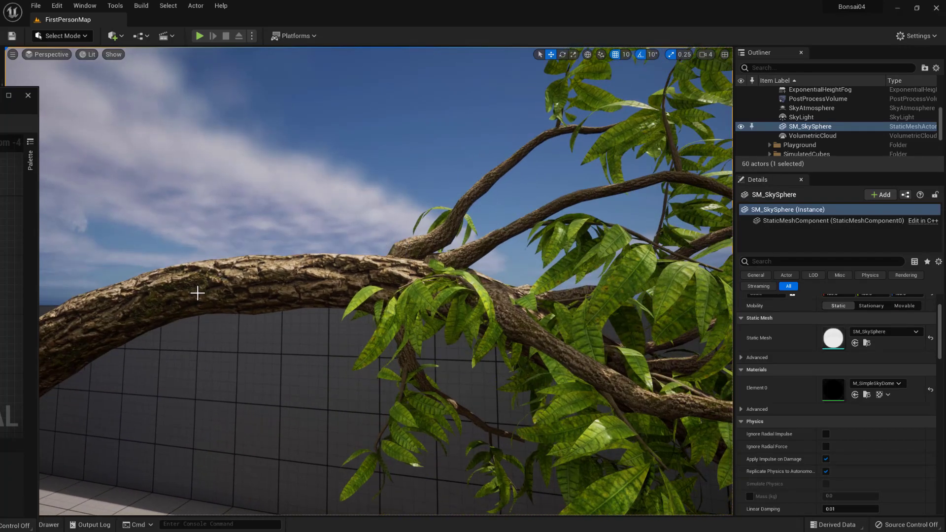
- Bring the material editor back into view, open the m_pottery material from the meshes folder and move its Param node clear of the output node
{"action": "left_click_drag", "start_coordinate": [1, 96], "coordinate": [659, 76]}
{"action": "left_click", "coordinate": [43, 504]}
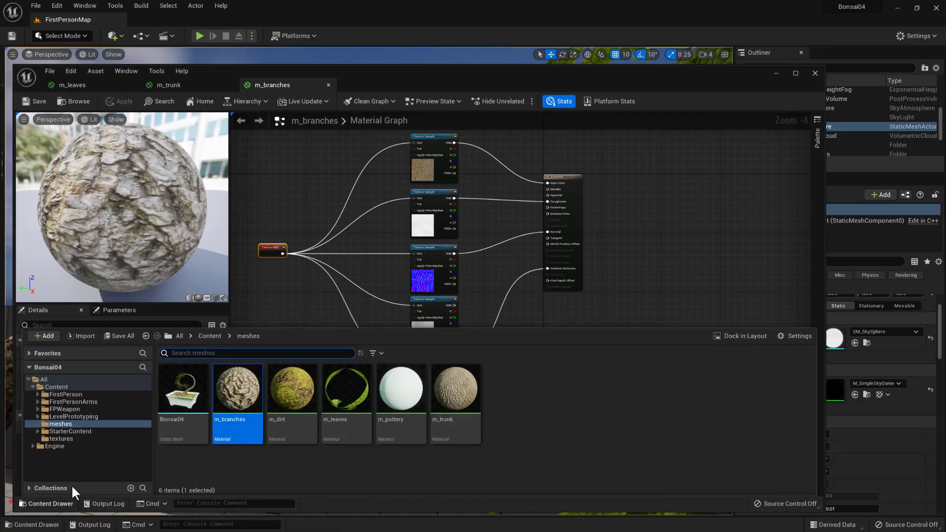
{"action": "double_click", "coordinate": [401, 392]}
{"action": "right_click_drag", "start_coordinate": [405, 399], "coordinate": [409, 399]}
{"action": "right_click_drag", "start_coordinate": [376, 281], "coordinate": [434, 382]}
{"action": "left_click_drag", "start_coordinate": [461, 258], "coordinate": [312, 158]}
{"action": "right_click_drag", "start_coordinate": [399, 213], "coordinate": [423, 215]}
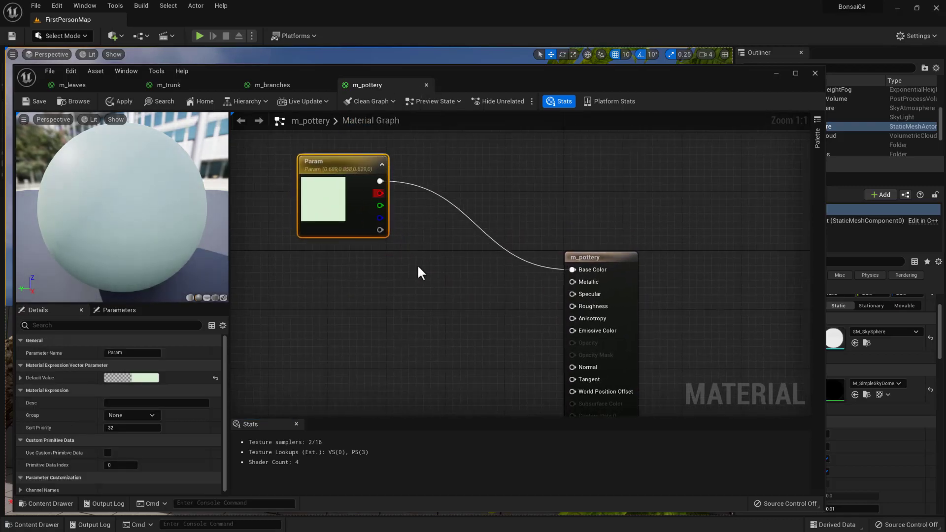
- Add the Bonsai04_pottery_normal, Bonsai04_pottery_roughness, Bonsai_Pot_02_color and Bonsai_Pot_02_spec textures from the textures folder to the m_pottery graph
{"action": "left_click", "coordinate": [45, 503]}
{"action": "left_click", "coordinate": [60, 438]}
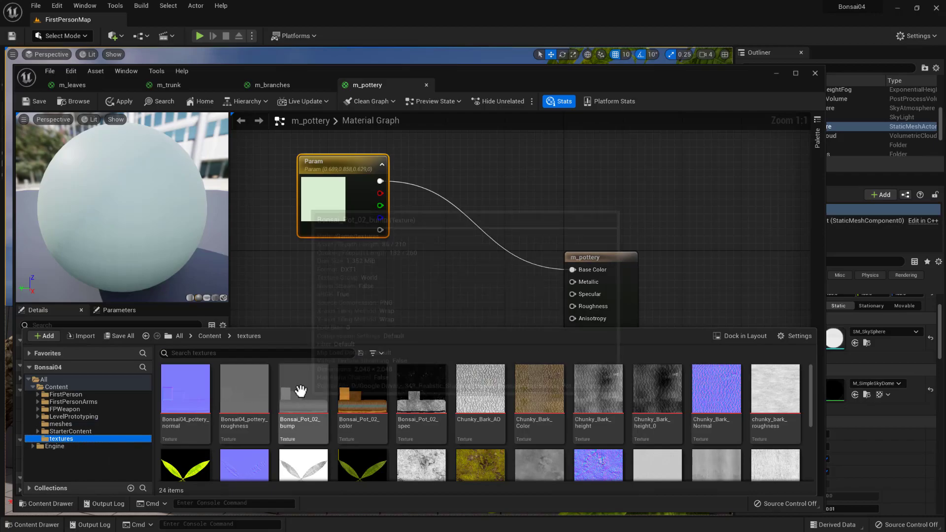
{"action": "left_click", "coordinate": [231, 392]}
{"action": "left_click", "coordinate": [202, 392], "text": "ctrl"}
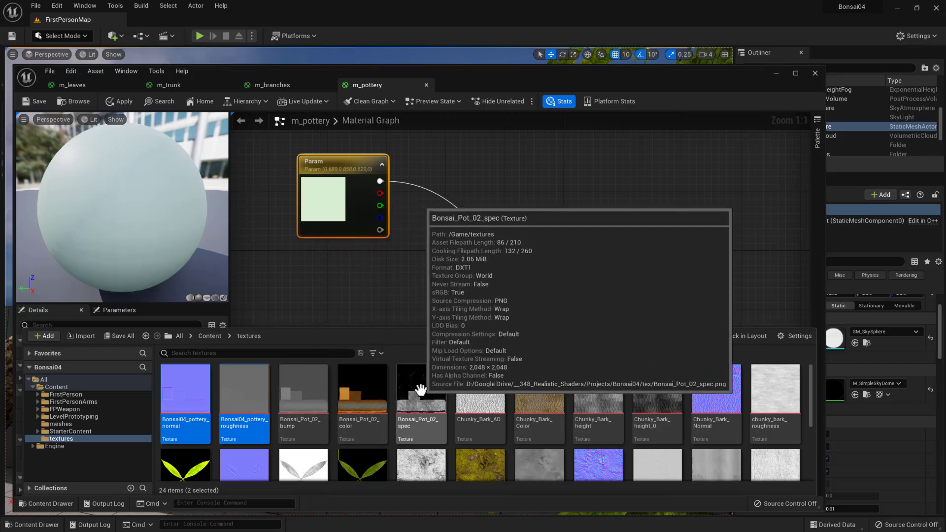
{"action": "left_click", "coordinate": [355, 392], "text": "ctrl"}
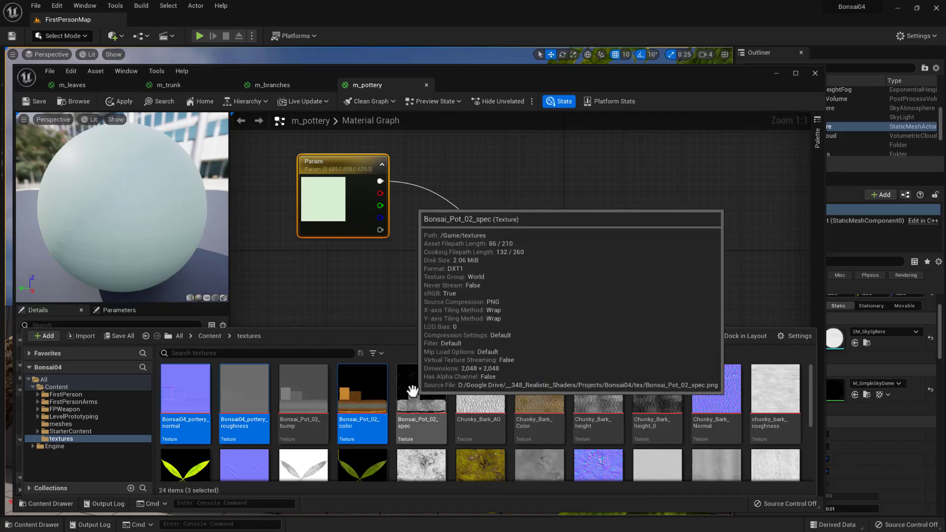
{"action": "left_click", "coordinate": [436, 393], "text": "ctrl"}
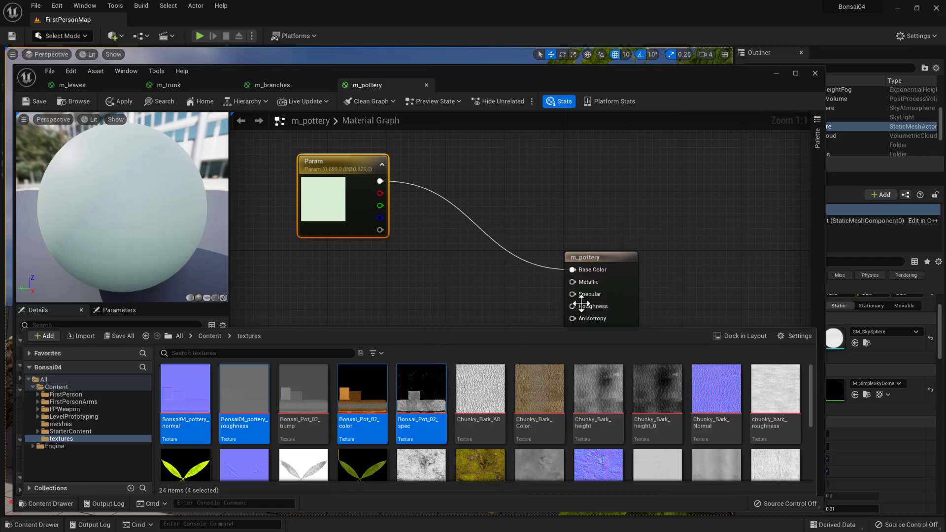
{"action": "left_click_drag", "start_coordinate": [439, 389], "coordinate": [382, 272]}
- Spread out the overlapping roughness, normal and color texture samples, placing the color sample directly below the Param node
{"action": "right_click_drag", "start_coordinate": [325, 316], "coordinate": [391, 323]}
{"action": "left_click_drag", "start_coordinate": [407, 172], "coordinate": [416, 150]}
{"action": "left_click_drag", "start_coordinate": [484, 288], "coordinate": [362, 259]}
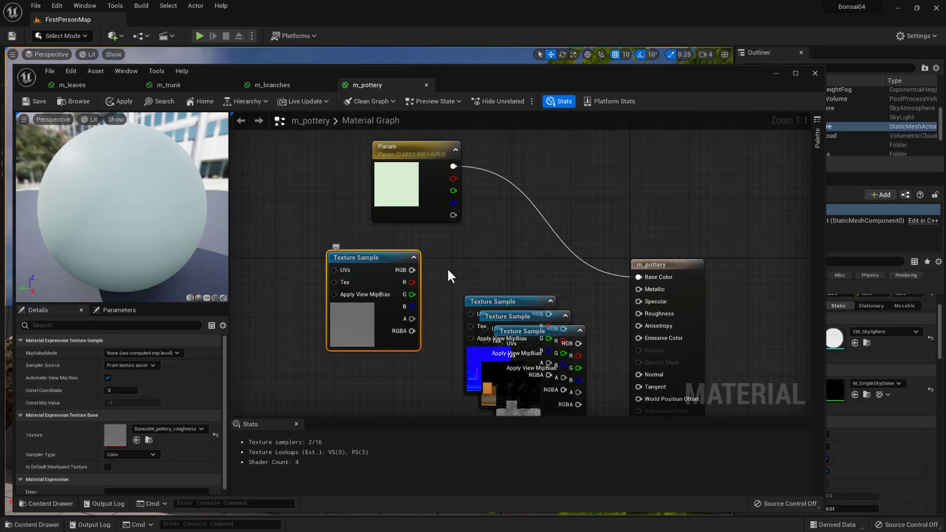
{"action": "left_click_drag", "start_coordinate": [347, 270], "coordinate": [288, 300]}
{"action": "left_click_drag", "start_coordinate": [495, 302], "coordinate": [374, 383]}
{"action": "left_click_drag", "start_coordinate": [500, 315], "coordinate": [391, 238]}
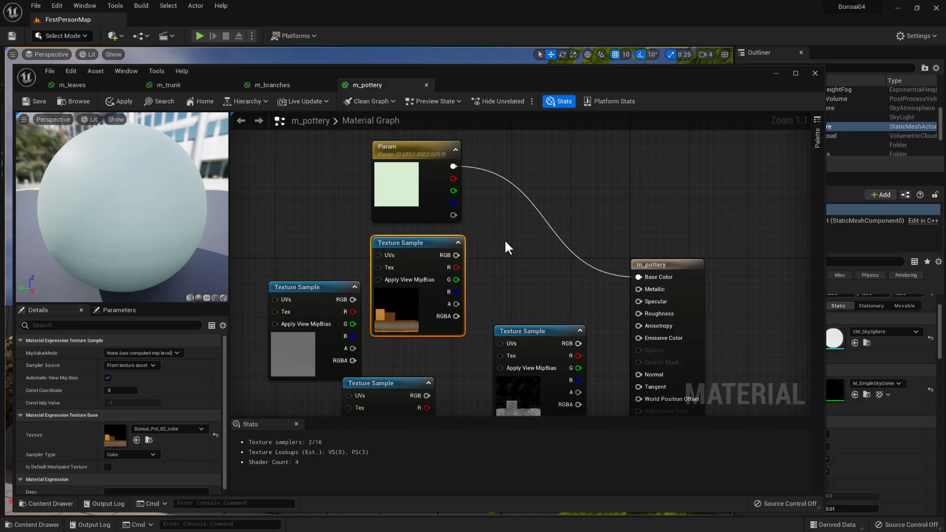
- Add a Multiply node combining Param as A and the color texture's RGB as B, and feed its result into Base Color
{"action": "scroll", "coordinate": [505, 241], "scroll_direction": "down", "scroll_amount": 1}
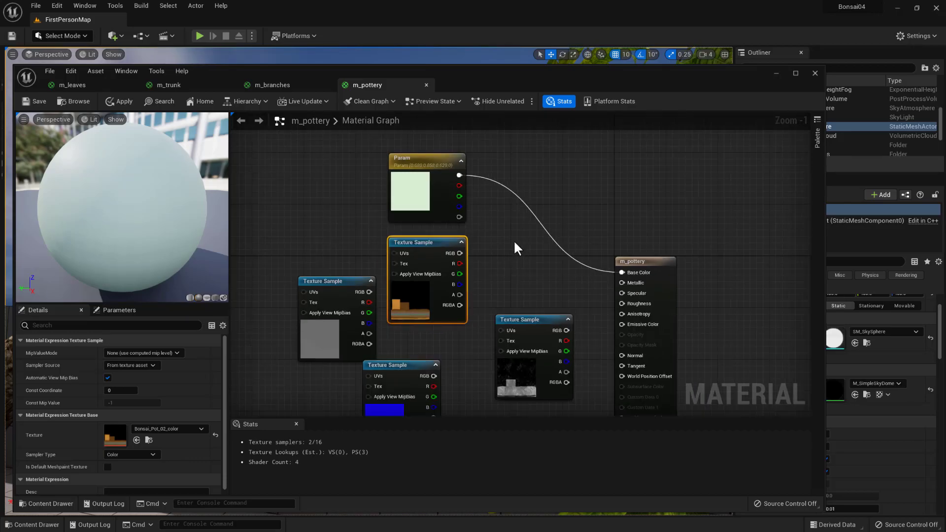
{"action": "right_click", "coordinate": [507, 241]}
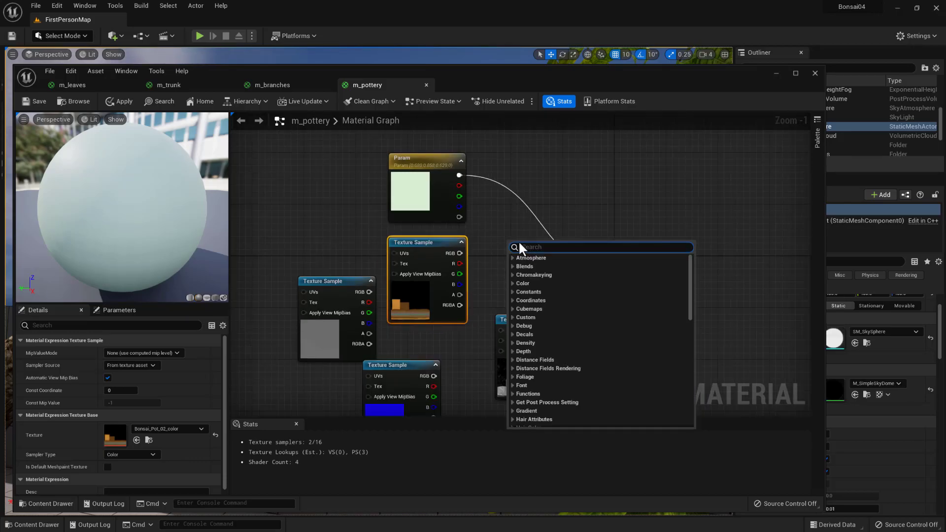
{"action": "left_click", "coordinate": [496, 226]}
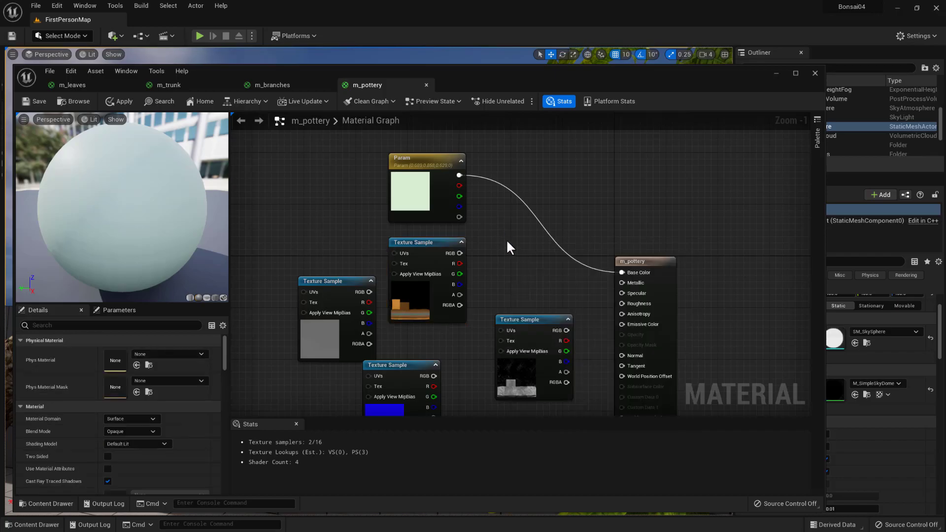
{"action": "left_click", "coordinate": [510, 244]}
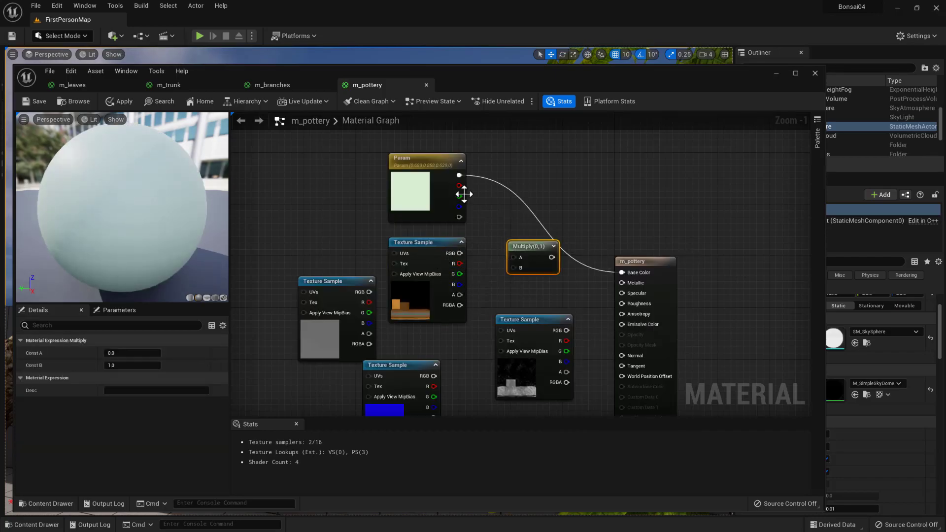
{"action": "left_click_drag", "start_coordinate": [459, 254], "coordinate": [514, 268]}
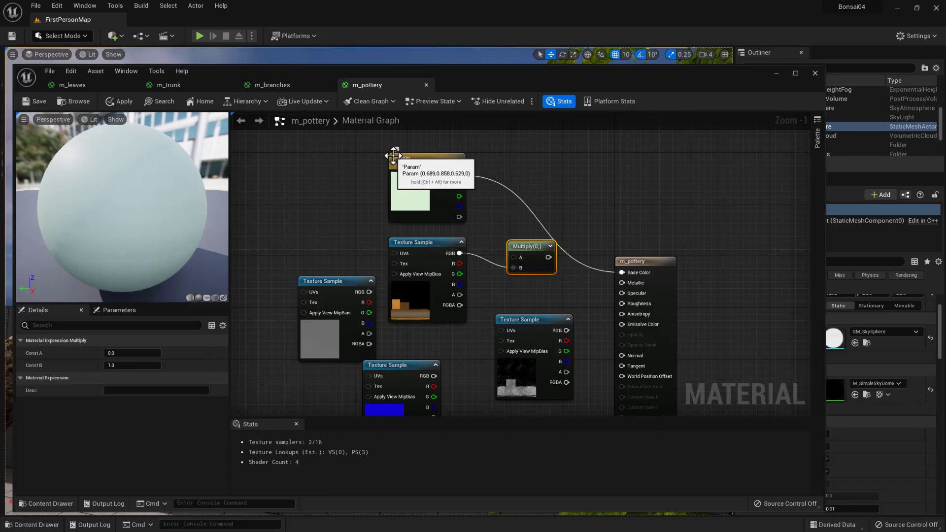
{"action": "left_click_drag", "start_coordinate": [458, 175], "coordinate": [621, 273]}
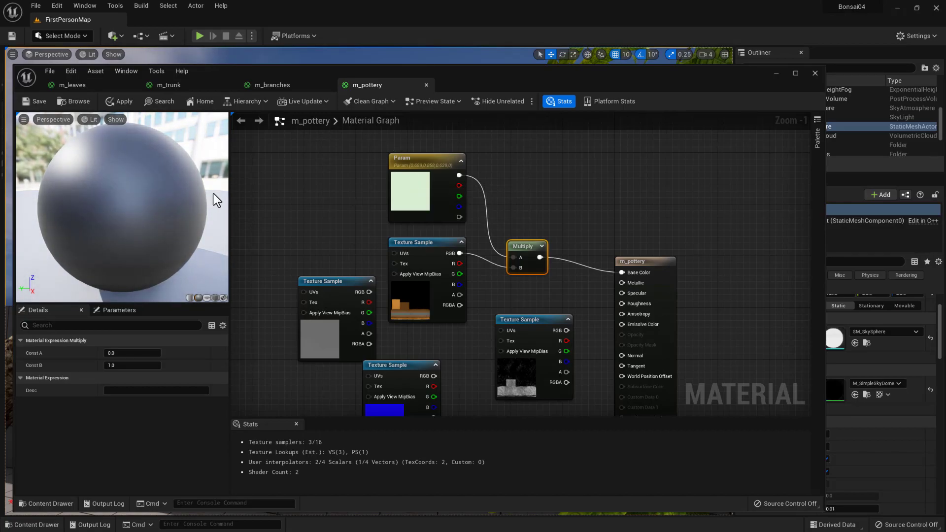
- Switch the material preview to a cube and orbit it to examine how the pot's color texture looks
{"action": "left_click", "coordinate": [629, 263]}
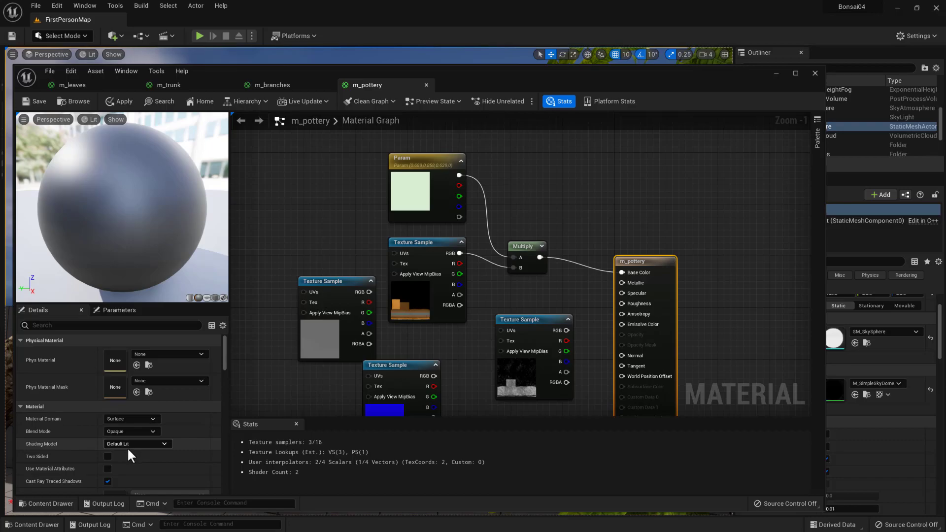
{"action": "scroll", "coordinate": [127, 447], "scroll_direction": "down", "scroll_amount": 1}
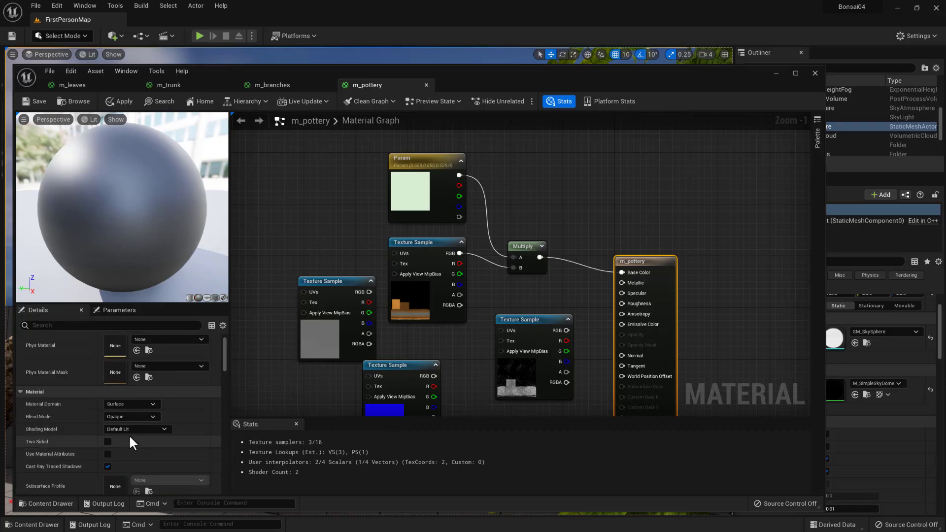
{"action": "scroll", "coordinate": [135, 429], "scroll_direction": "up", "scroll_amount": 1}
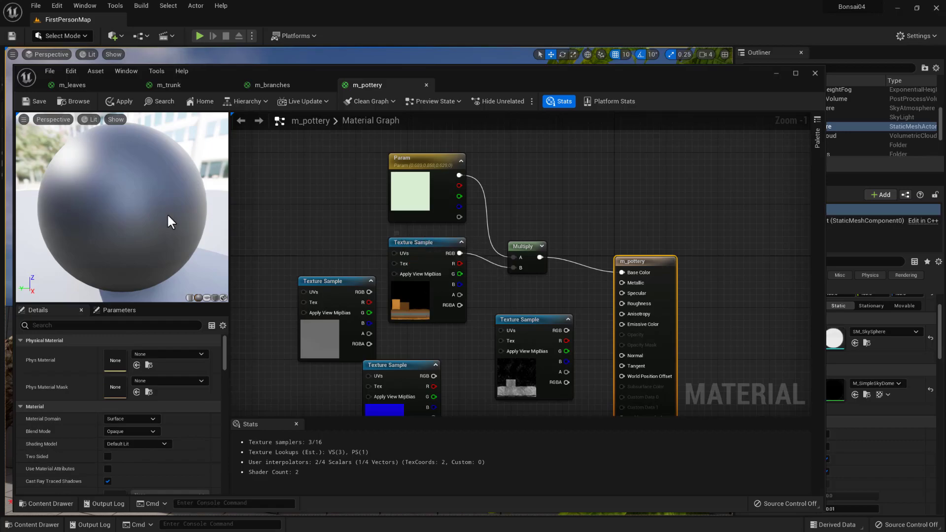
{"action": "left_click_drag", "start_coordinate": [127, 252], "coordinate": [133, 302]}
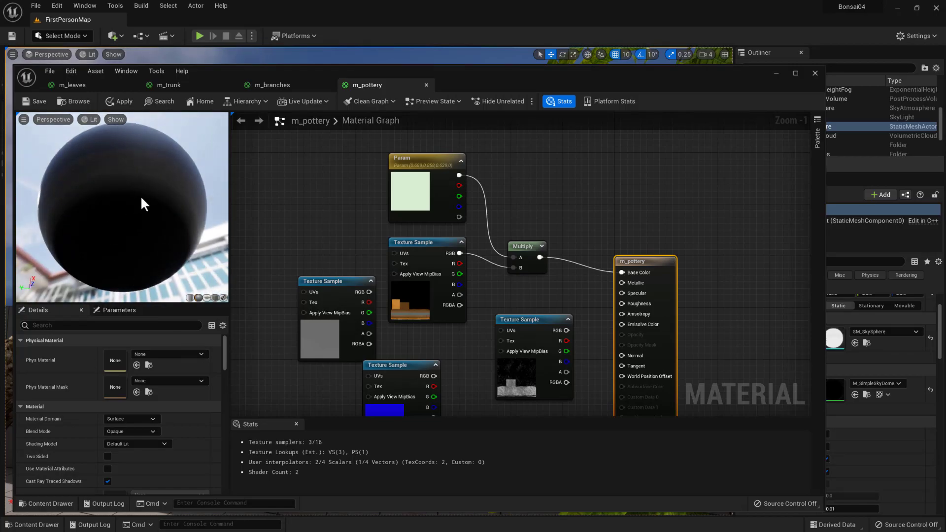
{"action": "left_click_drag", "start_coordinate": [136, 237], "coordinate": [198, 276]}
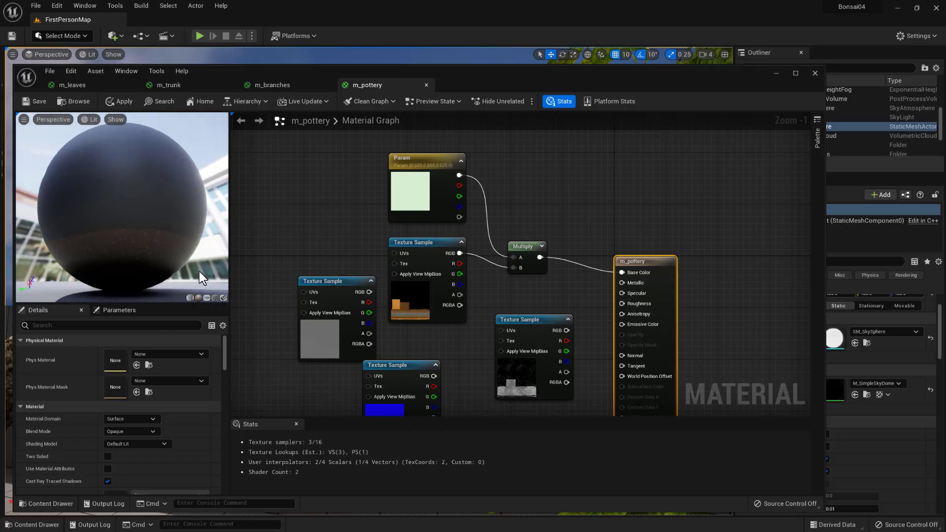
{"action": "left_click", "coordinate": [214, 299]}
{"action": "left_click_drag", "start_coordinate": [140, 232], "coordinate": [217, 197]}
{"action": "left_click_drag", "start_coordinate": [121, 225], "coordinate": [187, 209]}
- Test green and orange tints on the Param color, and set it to a neutral near-white with saturation 0.0
{"action": "double_click", "coordinate": [408, 193]}
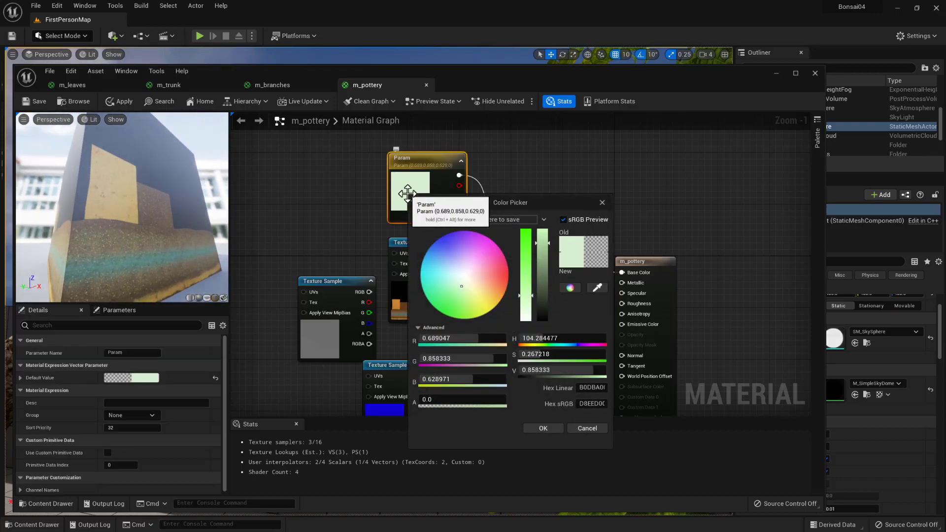
{"action": "left_click_drag", "start_coordinate": [525, 317], "coordinate": [525, 326]}
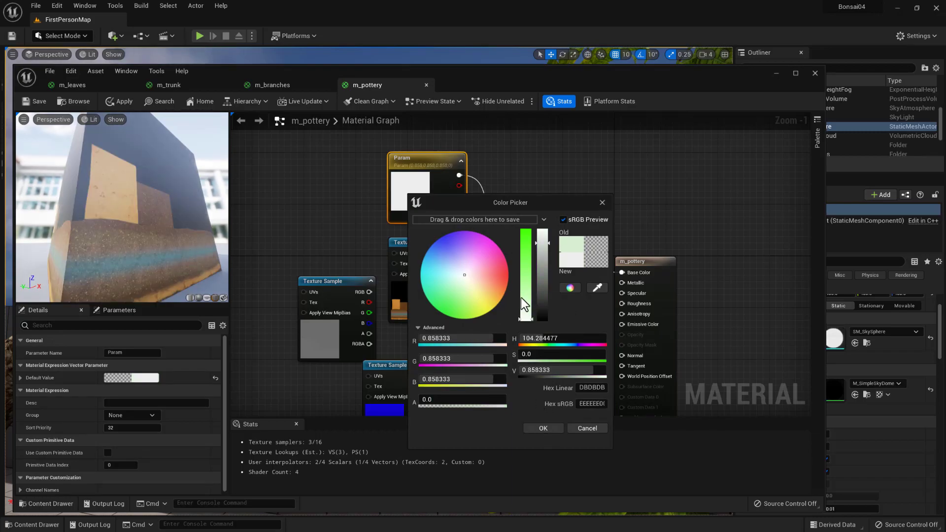
{"action": "left_click_drag", "start_coordinate": [529, 319], "coordinate": [531, 260]}
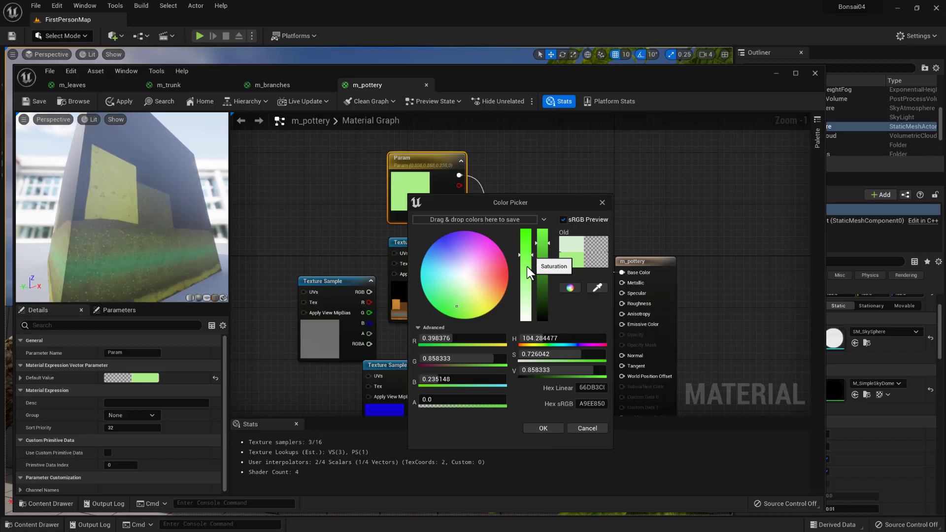
{"action": "left_click_drag", "start_coordinate": [122, 212], "coordinate": [144, 232]}
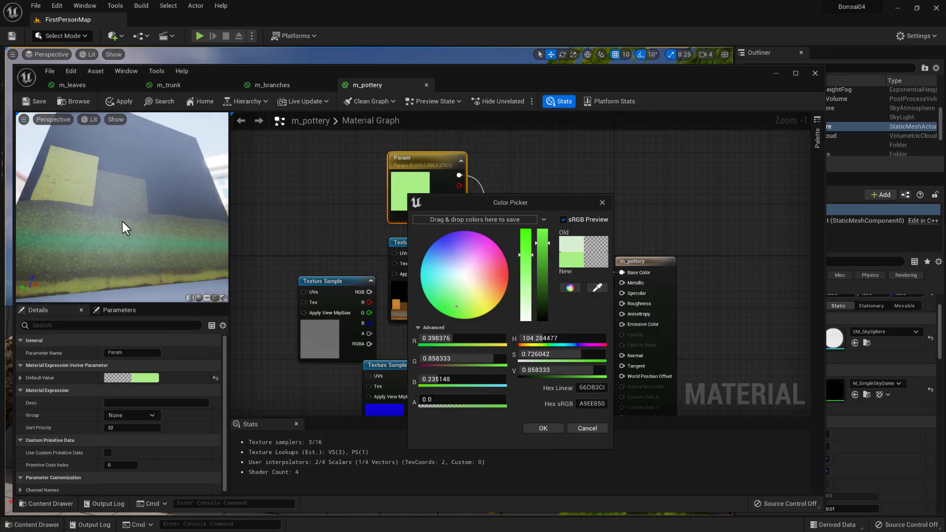
{"action": "left_click_drag", "start_coordinate": [529, 257], "coordinate": [529, 321]}
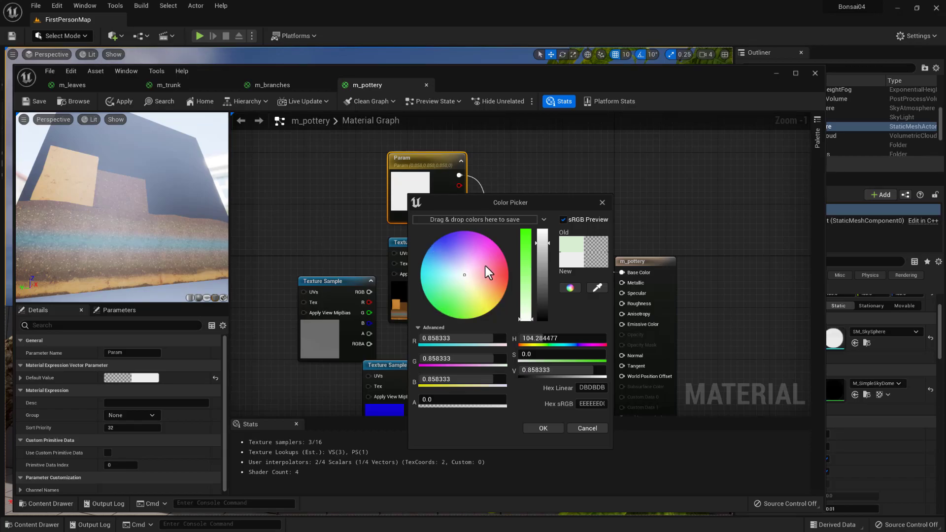
{"action": "left_click", "coordinate": [490, 283]}
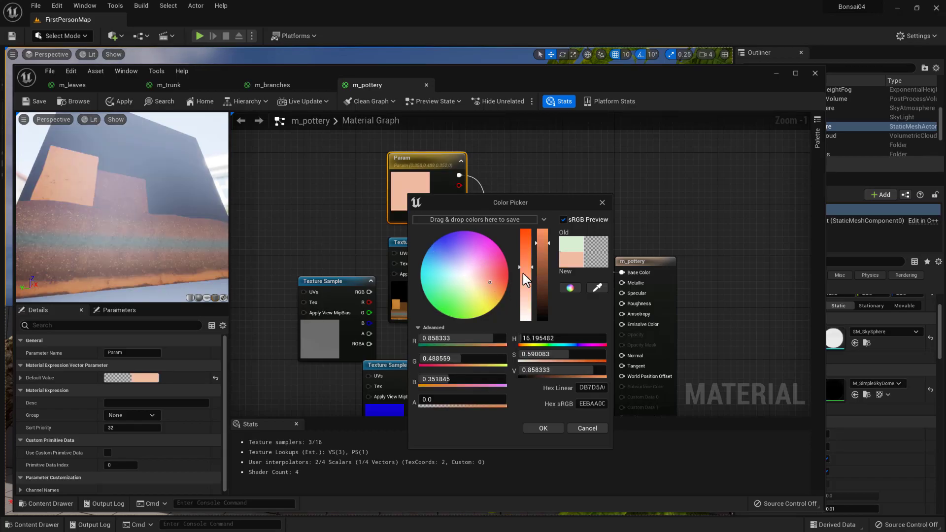
{"action": "mouse_move", "coordinate": [526, 268]}
{"action": "left_mouse_down"}
{"action": "mouse_move", "coordinate": [530, 290]}
{"action": "mouse_move", "coordinate": [528, 247]}
{"action": "mouse_move", "coordinate": [528, 320]}
{"action": "left_mouse_up"}
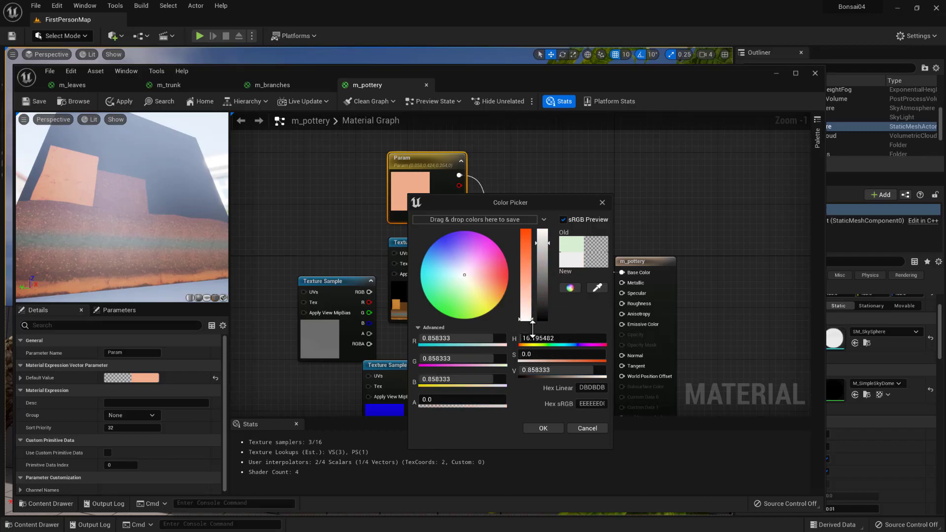
{"action": "left_click", "coordinate": [548, 428]}
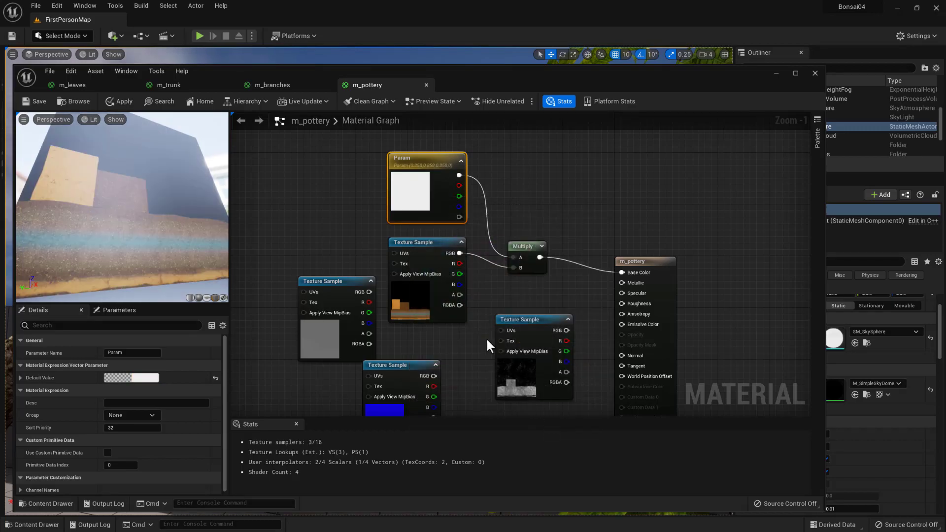
- Tidy the Param, color texture sample and Multiply nodes into a compact group farther from the m_pottery output node
{"action": "left_click_drag", "start_coordinate": [523, 246], "coordinate": [508, 224]}
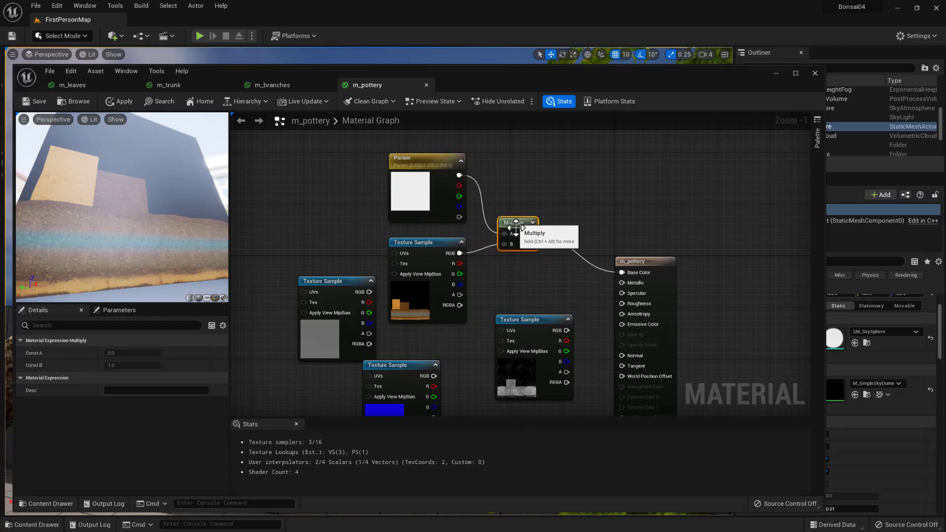
{"action": "left_click_drag", "start_coordinate": [424, 170], "coordinate": [416, 150]}
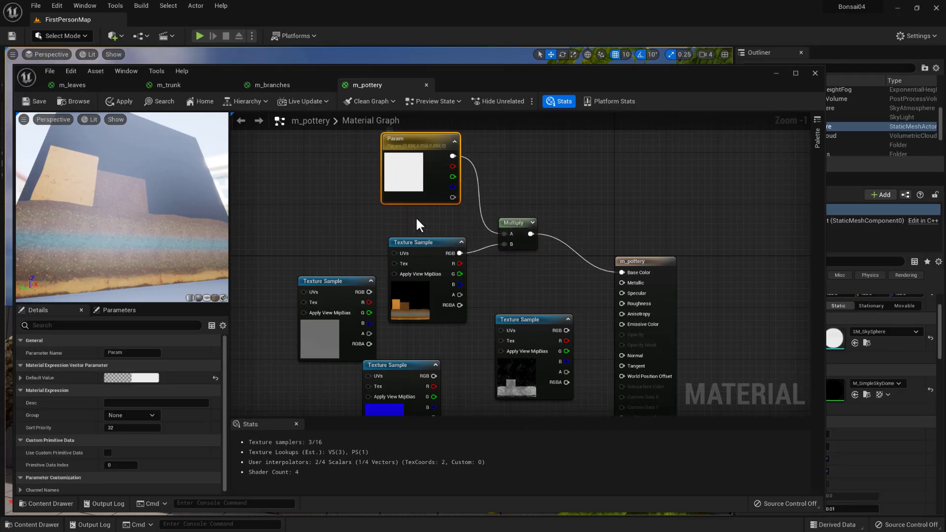
{"action": "left_click_drag", "start_coordinate": [421, 241], "coordinate": [413, 222]}
{"action": "mouse_move", "coordinate": [506, 292]}
{"action": "right_mouse_down"}
{"action": "mouse_move", "coordinate": [508, 268]}
{"action": "mouse_move", "coordinate": [490, 301]}
{"action": "right_mouse_up"}
{"action": "left_click_drag", "start_coordinate": [500, 229], "coordinate": [487, 208]}
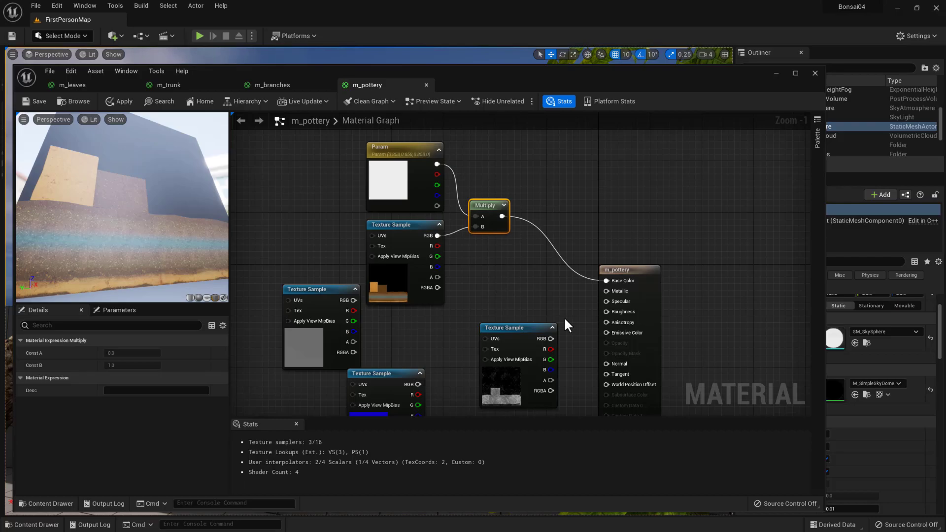
- Move the Bonsai_Pot_02_spec sample closer to the other textures, connect its RGB output to Specular and check the result on the preview cube
{"action": "right_click_drag", "start_coordinate": [513, 277], "coordinate": [522, 232]}
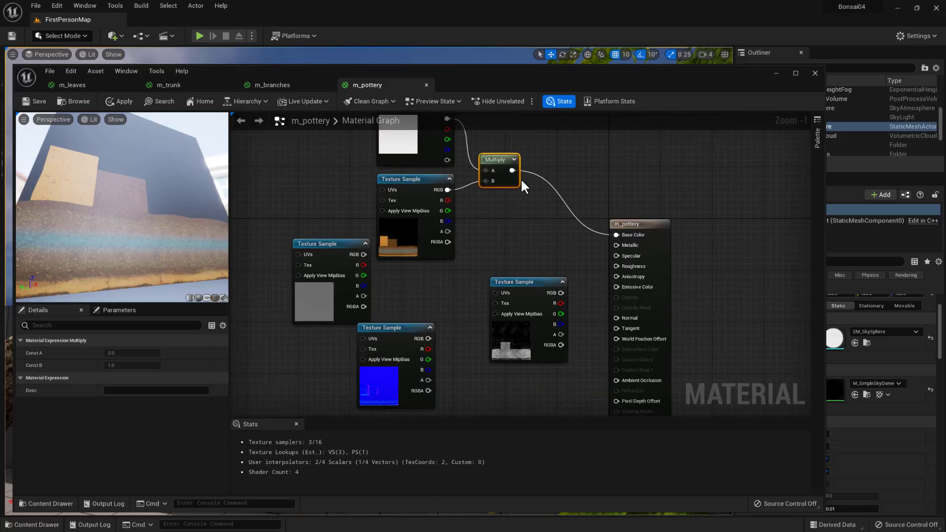
{"action": "right_click_drag", "start_coordinate": [493, 163], "coordinate": [482, 196]}
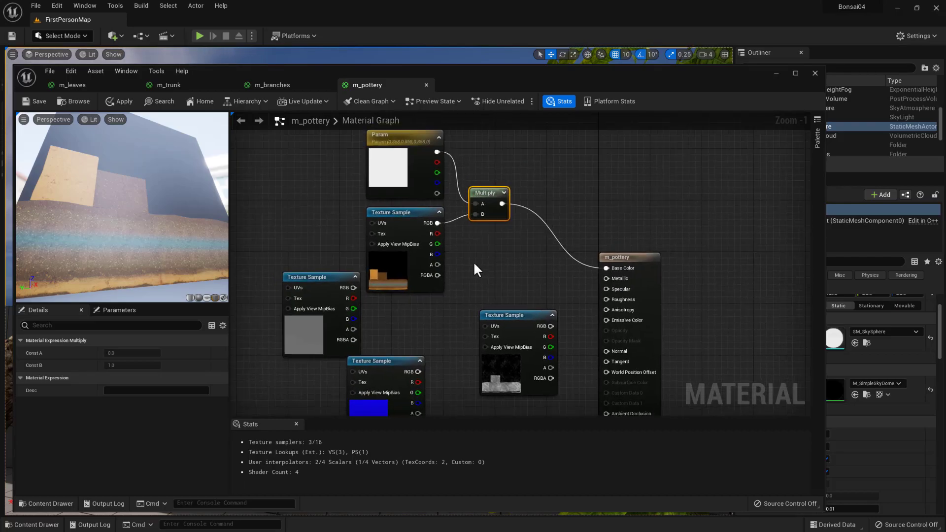
{"action": "right_click_drag", "start_coordinate": [482, 270], "coordinate": [495, 186]}
{"action": "left_click_drag", "start_coordinate": [515, 229], "coordinate": [467, 204]}
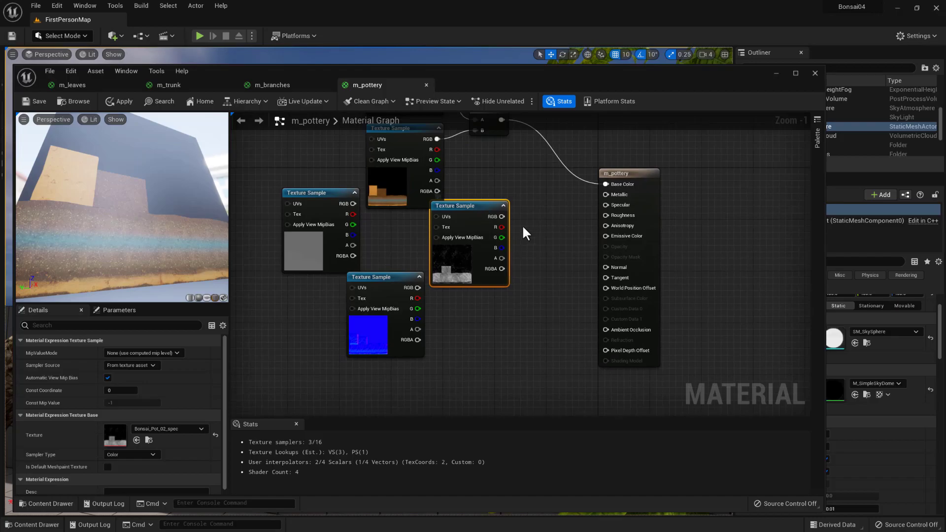
{"action": "left_click_drag", "start_coordinate": [502, 217], "coordinate": [604, 205]}
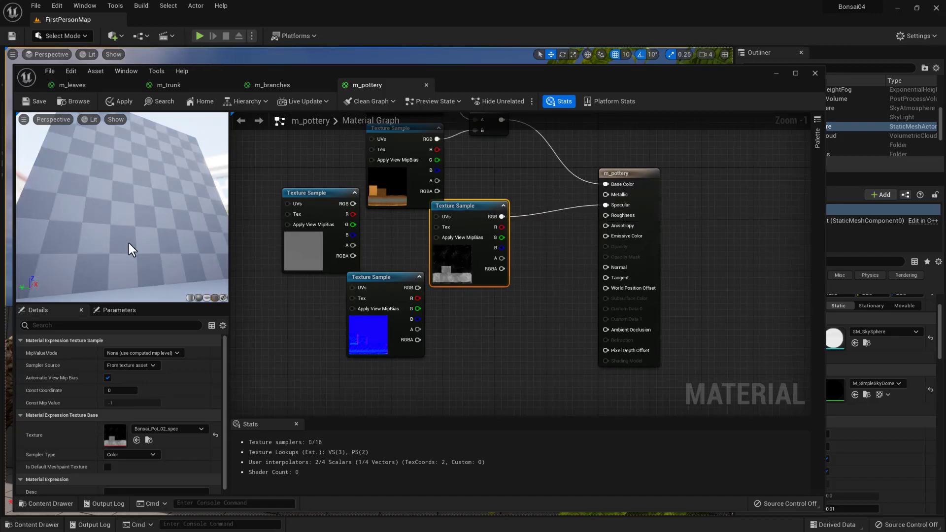
{"action": "left_click_drag", "start_coordinate": [138, 245], "coordinate": [117, 226]}
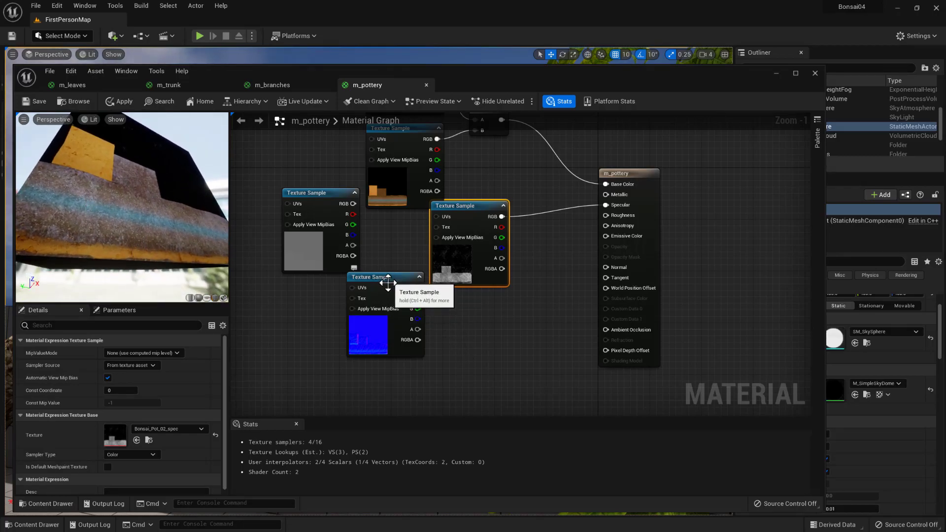
- Stack the specular and roughness samples below the color texture, connect Bonsai04_pottery_roughness RGB to Roughness, and check the preview cube
{"action": "left_click_drag", "start_coordinate": [393, 301], "coordinate": [321, 340]}
{"action": "left_click", "coordinate": [309, 241]}
{"action": "left_click_drag", "start_coordinate": [319, 195], "coordinate": [461, 304]}
{"action": "left_click_drag", "start_coordinate": [468, 209], "coordinate": [404, 217]}
{"action": "left_click_drag", "start_coordinate": [468, 305], "coordinate": [605, 214]}
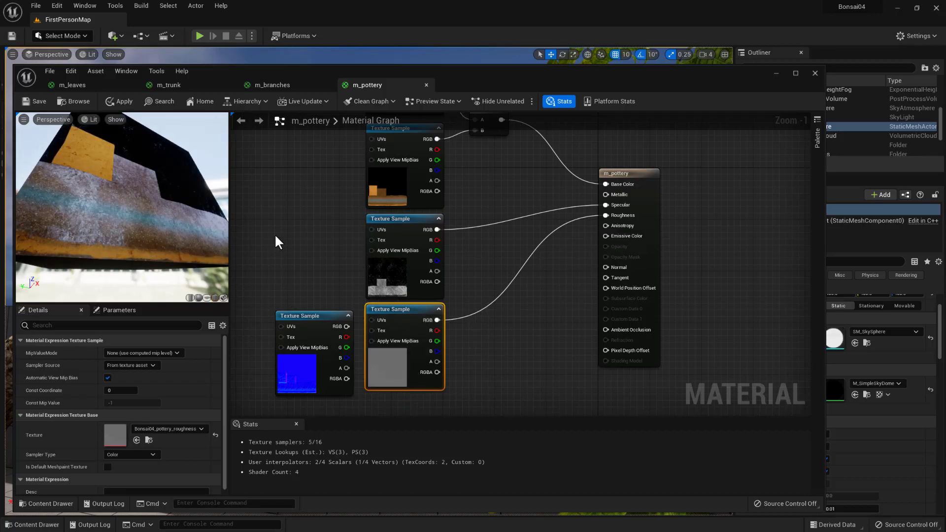
{"action": "left_click_drag", "start_coordinate": [163, 225], "coordinate": [120, 219]}
- Connect the Bonsai04_pottery_normal sample's RGB output to Normal and inspect the surface relief on the preview cube
{"action": "right_click_drag", "start_coordinate": [324, 280], "coordinate": [323, 214]}
{"action": "left_click_drag", "start_coordinate": [309, 245], "coordinate": [607, 195]}
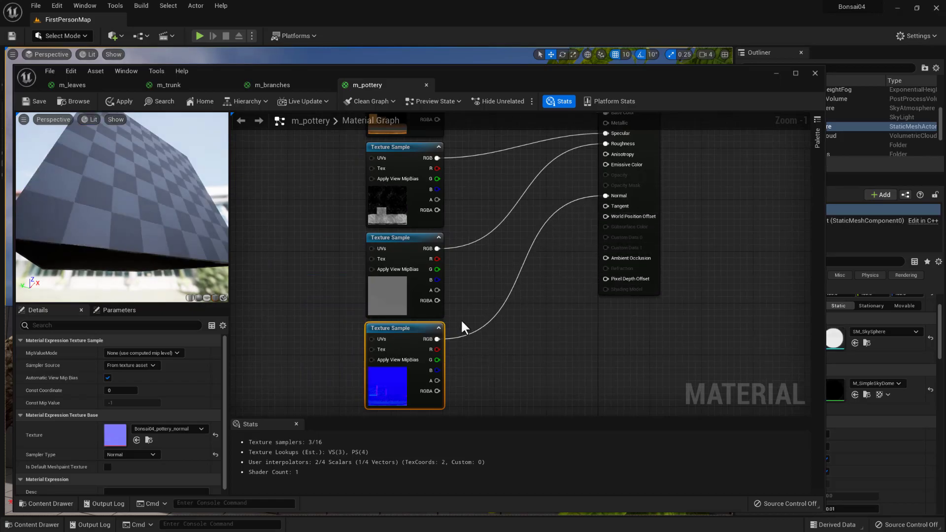
{"action": "left_click_drag", "start_coordinate": [176, 271], "coordinate": [175, 244]}
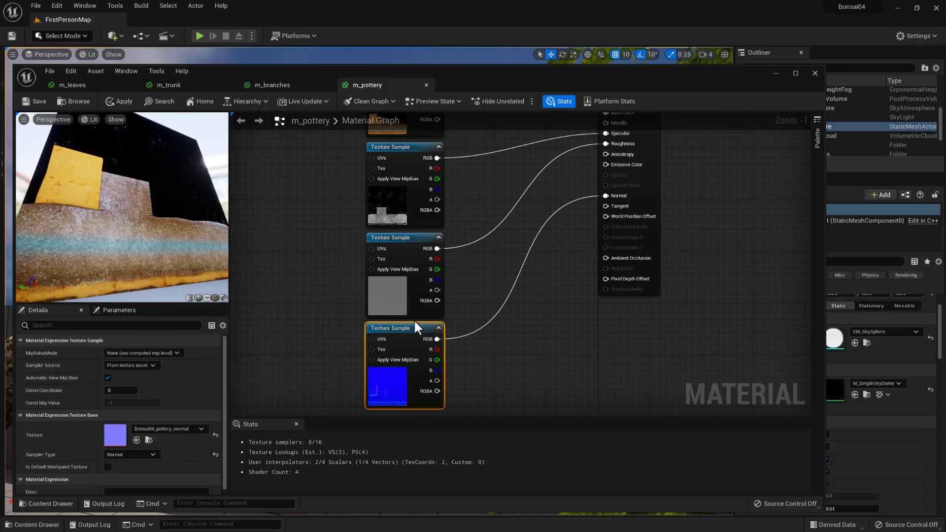
{"action": "left_click_drag", "start_coordinate": [105, 252], "coordinate": [126, 241]}
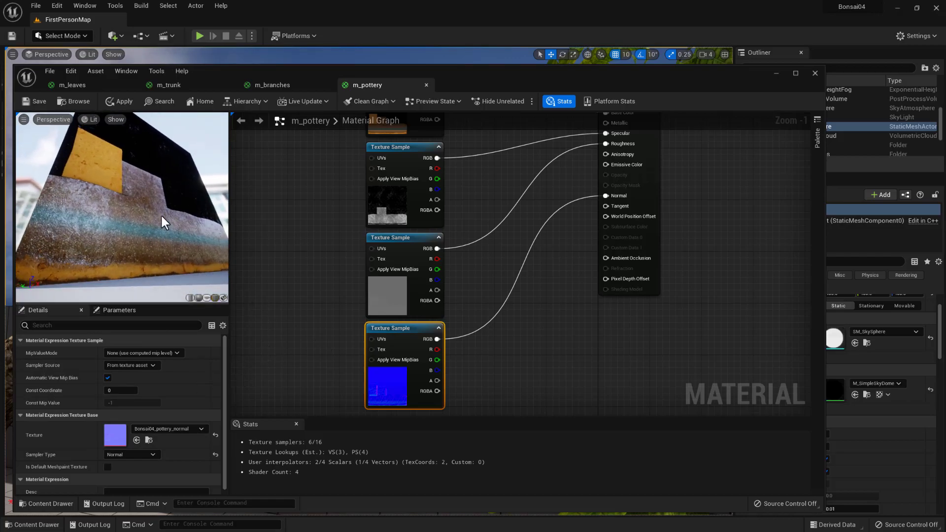
- Save the m_pottery material and close the material editor window to return to the level
{"action": "left_click", "coordinate": [40, 101]}
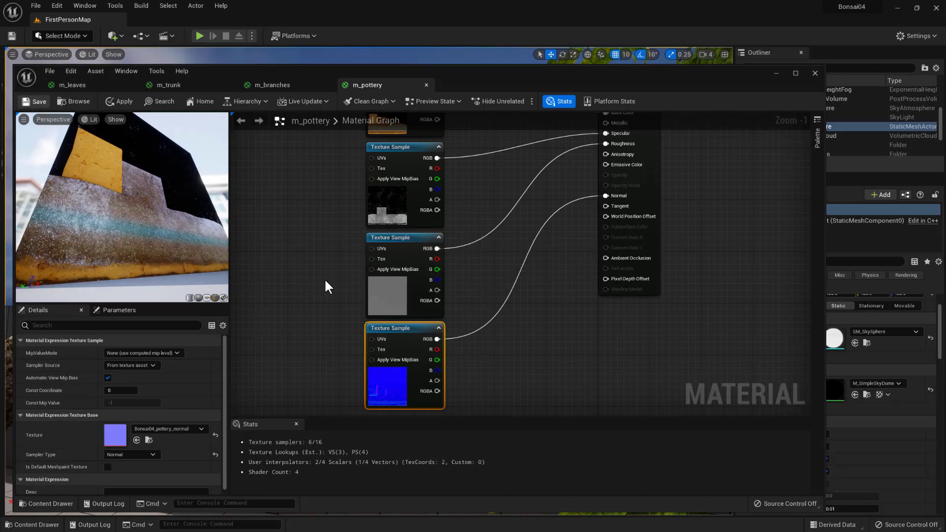
{"action": "left_click_drag", "start_coordinate": [148, 212], "coordinate": [191, 166]}
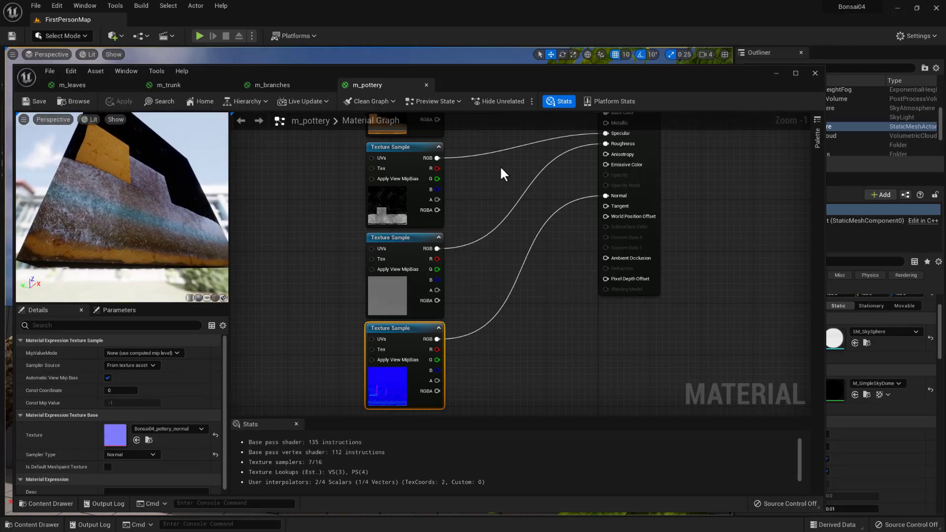
{"action": "left_click_drag", "start_coordinate": [487, 75], "coordinate": [511, 72]}
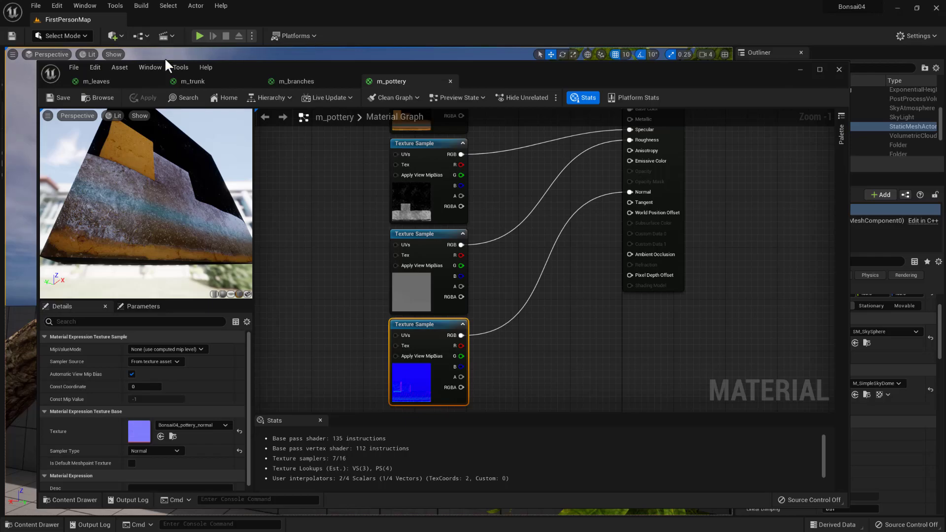
{"action": "left_click", "coordinate": [838, 69]}
- Fly around the level and up to the bonsai to examine the pottery material on the pot
{"action": "right_click_drag", "start_coordinate": [411, 347], "coordinate": [285, 338]}
{"action": "key", "text": "e"}
{"action": "key", "text": "q"}
{"action": "scroll", "coordinate": [411, 336], "scroll_direction": "down", "scroll_amount": 5}
{"action": "right_click_drag", "start_coordinate": [481, 337], "coordinate": [247, 337]}
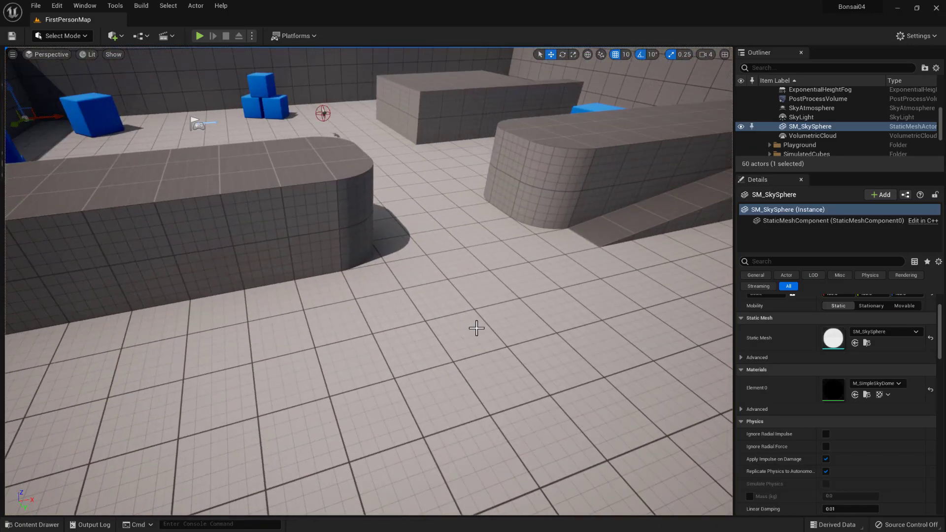
{"action": "scroll", "coordinate": [476, 328], "scroll_direction": "down", "scroll_amount": 10}
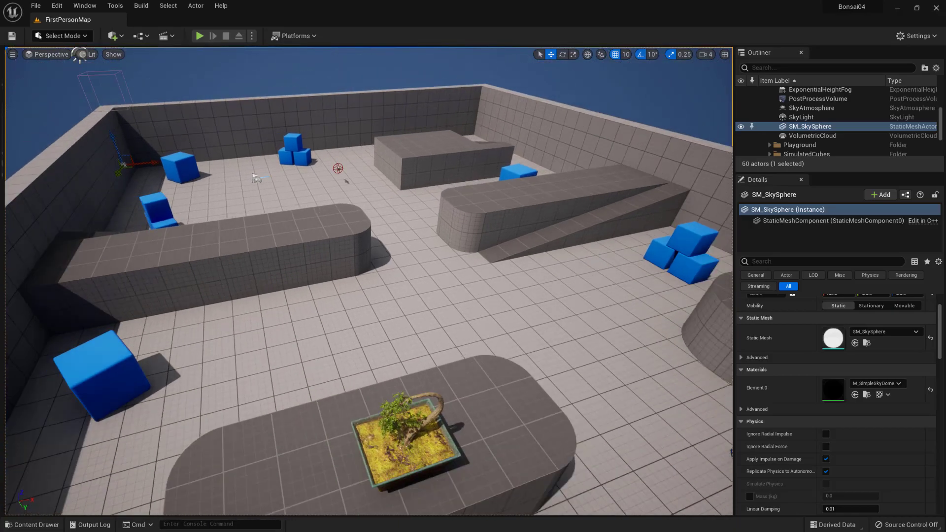
{"action": "scroll", "coordinate": [463, 390], "scroll_direction": "up", "scroll_amount": 10}
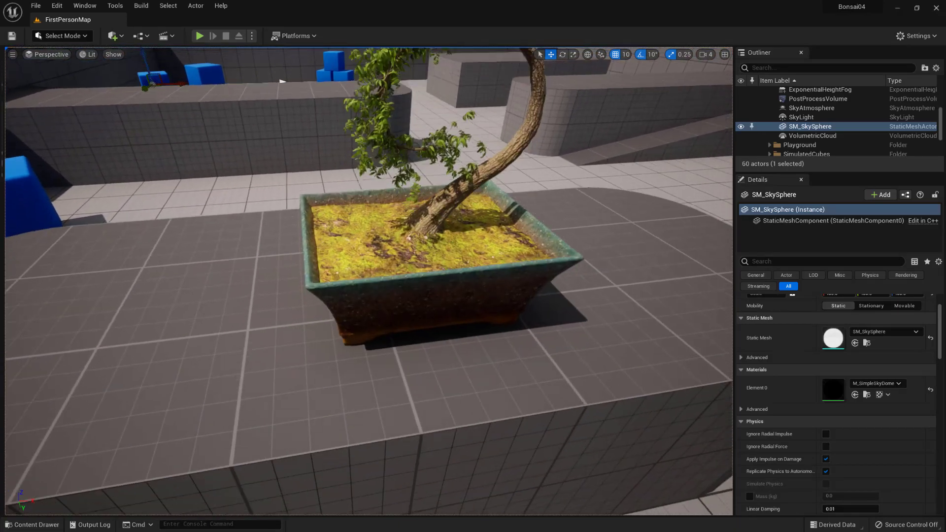
{"action": "right_click_drag", "start_coordinate": [378, 228], "coordinate": [359, 215]}
{"action": "right_click_drag", "start_coordinate": [452, 267], "coordinate": [413, 225]}
{"action": "right_click_drag", "start_coordinate": [500, 295], "coordinate": [513, 316]}
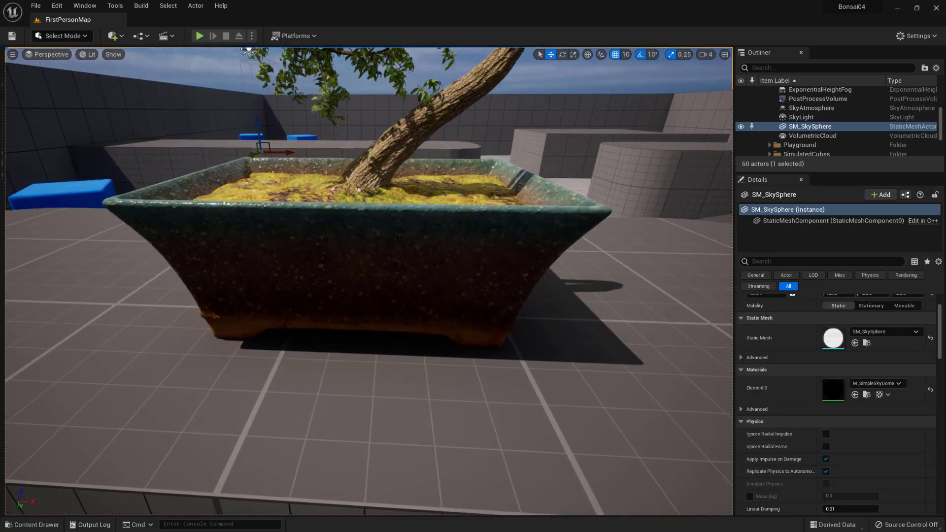
- Raise the DirectionalLight's Source Angle to about 3.42 and rotate it to about 76°, -36°, -54° to light the pot's front
{"action": "key", "text": "e"}
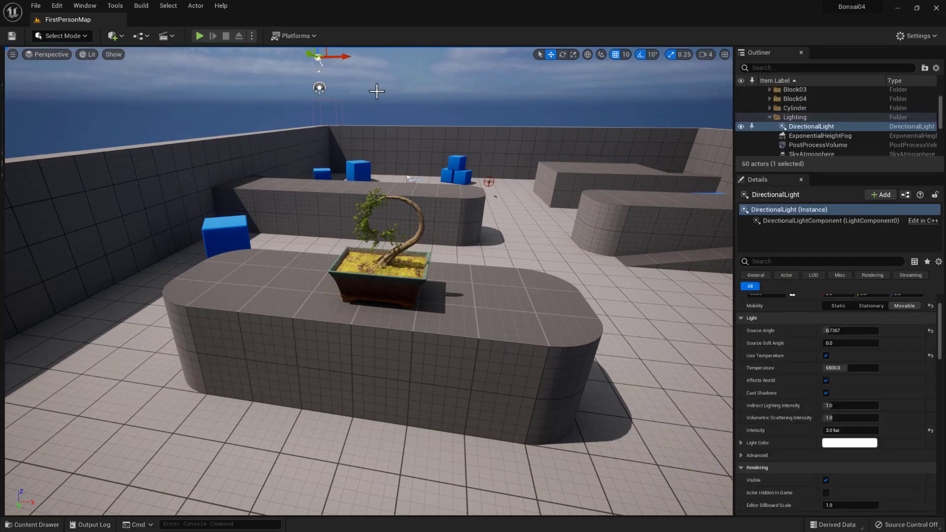
{"action": "scroll", "coordinate": [829, 360], "scroll_direction": "up", "scroll_amount": 2}
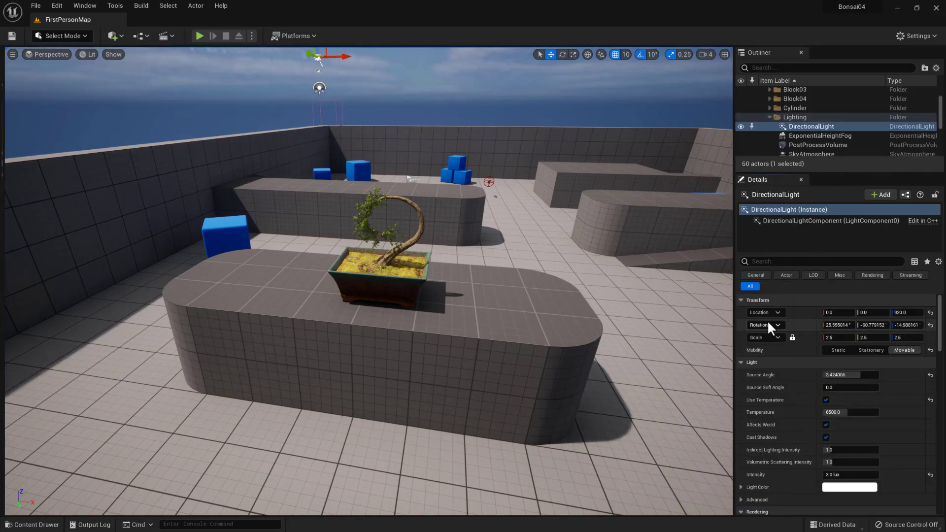
{"action": "key", "text": "e"}
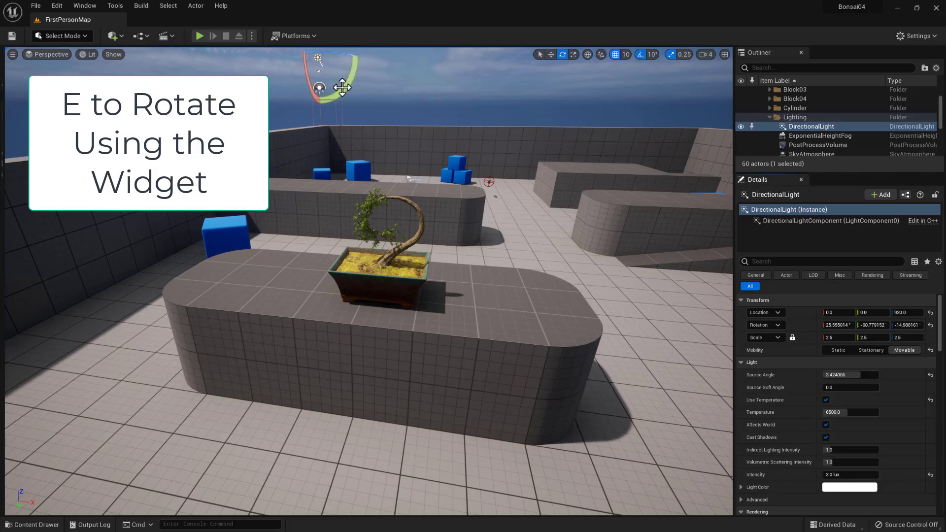
{"action": "left_click_drag", "start_coordinate": [306, 78], "coordinate": [312, 99]}
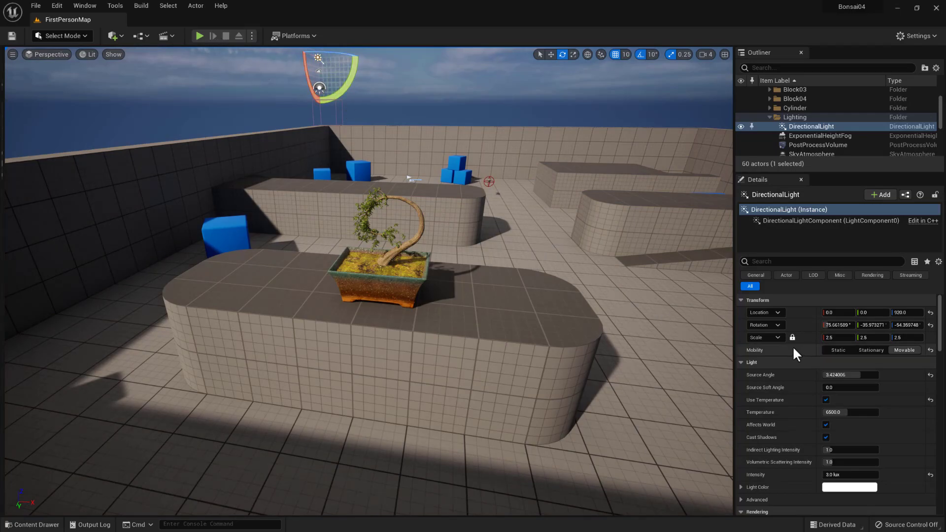
{"action": "left_click", "coordinate": [839, 375]}
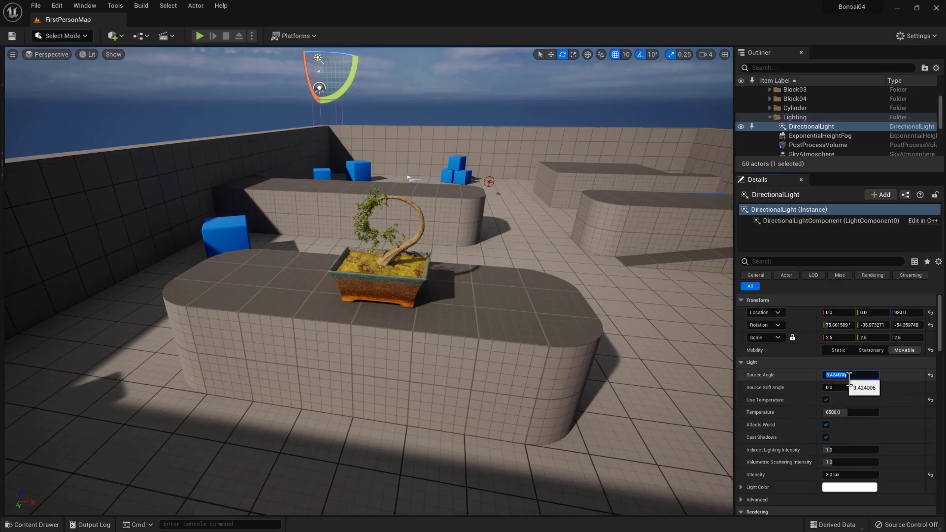
- Move in close to the bonsai and examine the lit pot, moss and trunk from several angles
{"action": "key", "text": "w"}
{"action": "right_click_drag", "start_coordinate": [474, 322], "coordinate": [458, 306]}
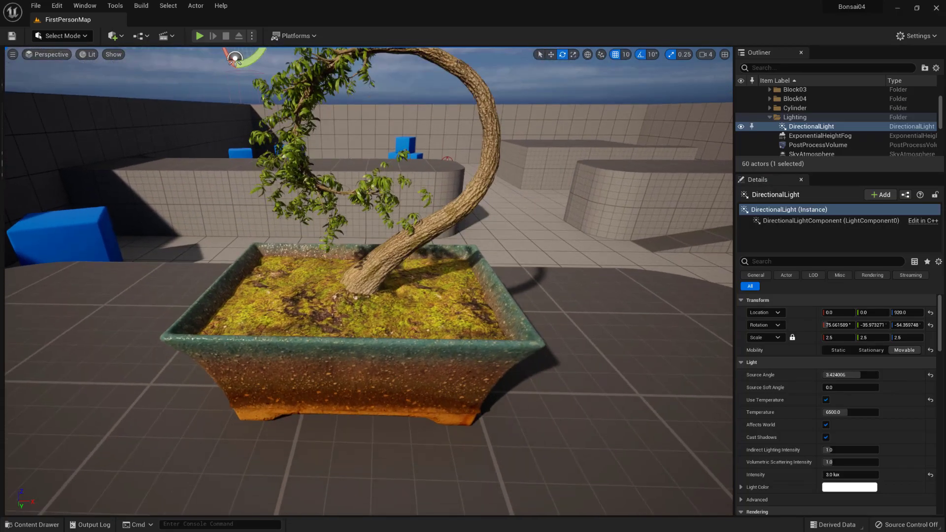
{"action": "left_click", "coordinate": [402, 347]}
{"action": "right_click_drag", "start_coordinate": [396, 364], "coordinate": [396, 363]}
{"action": "left_click_drag", "start_coordinate": [396, 364], "coordinate": [450, 371], "text": "alt"}
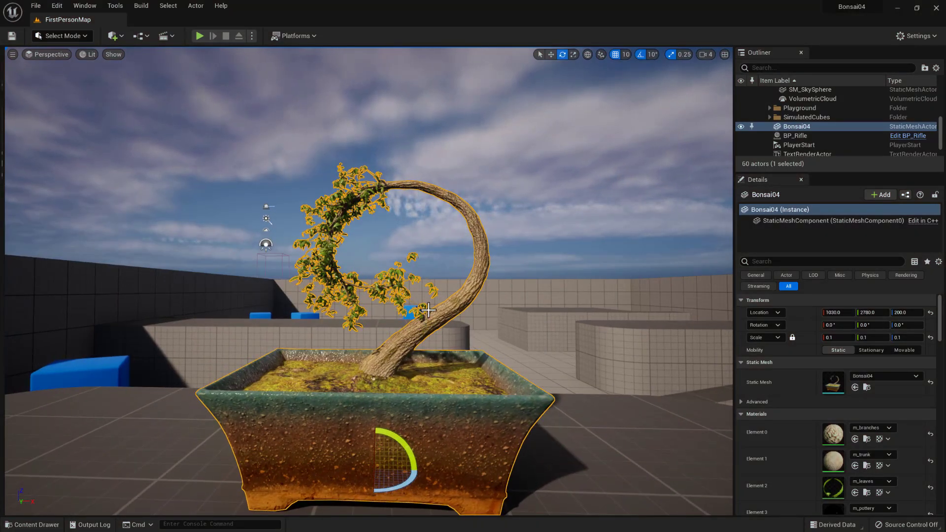
{"action": "left_click_drag", "start_coordinate": [423, 282], "coordinate": [423, 282], "text": "alt"}
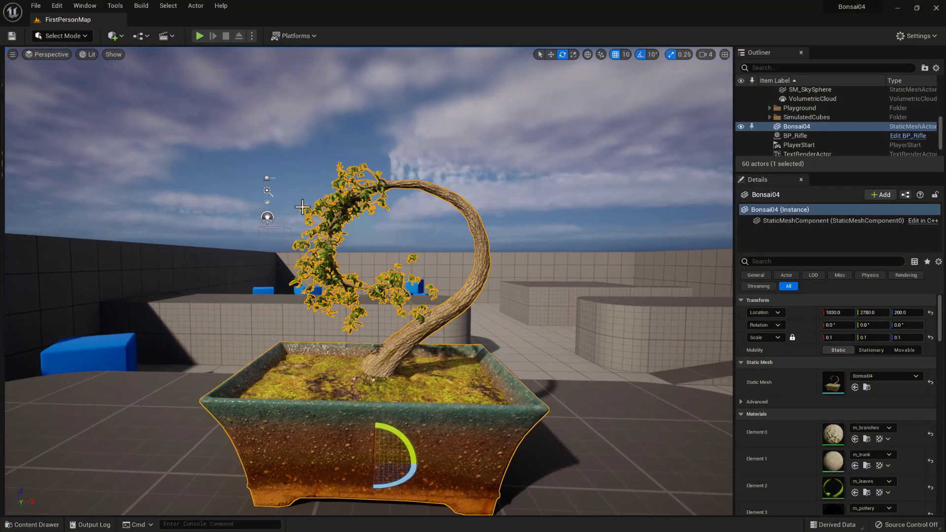
- Rotate the DirectionalLight to about 88°, -19°, -60° for lower sunlight and check the pot up close
{"action": "left_click", "coordinate": [267, 192]}
{"action": "left_click_drag", "start_coordinate": [257, 214], "coordinate": [257, 214]}
{"action": "left_click_drag", "start_coordinate": [486, 307], "coordinate": [486, 307], "text": "alt"}
{"action": "scroll", "coordinate": [485, 307], "scroll_direction": "up", "scroll_amount": 3}
{"action": "middle_click_drag", "start_coordinate": [485, 308], "coordinate": [486, 307], "text": "alt"}
{"action": "scroll", "coordinate": [485, 308], "scroll_direction": "down", "scroll_amount": 3}
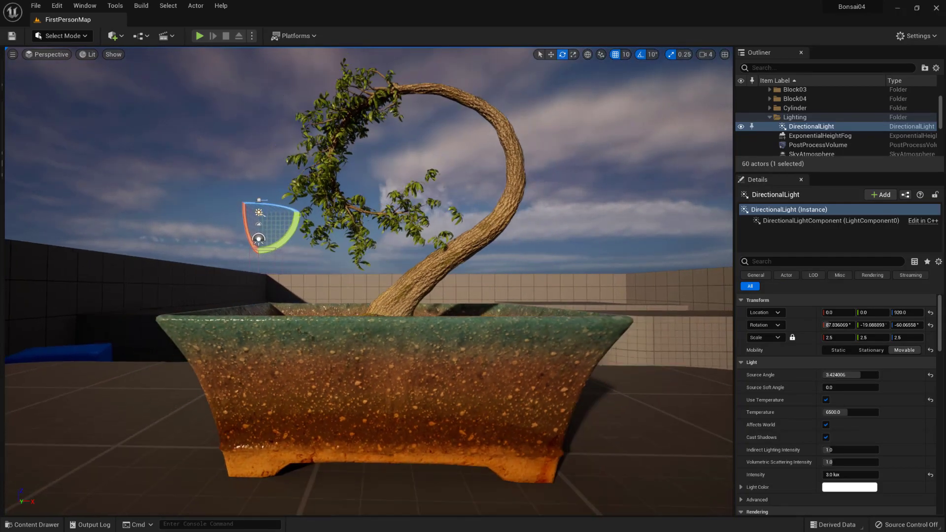
- Frame the whole bonsai from slightly above and save all modified levels and assets
{"action": "left_click_drag", "start_coordinate": [143, 89], "coordinate": [143, 89], "text": "alt"}
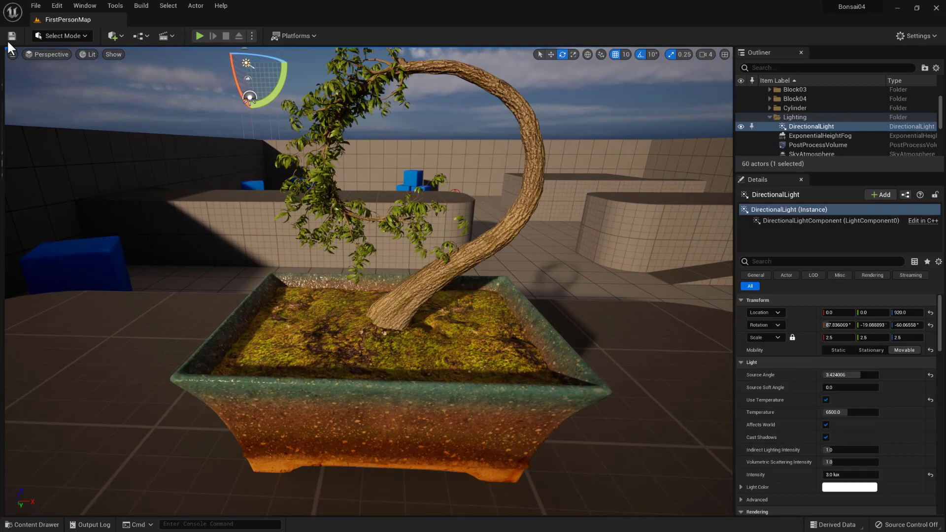
{"action": "left_click", "coordinate": [33, 7]}
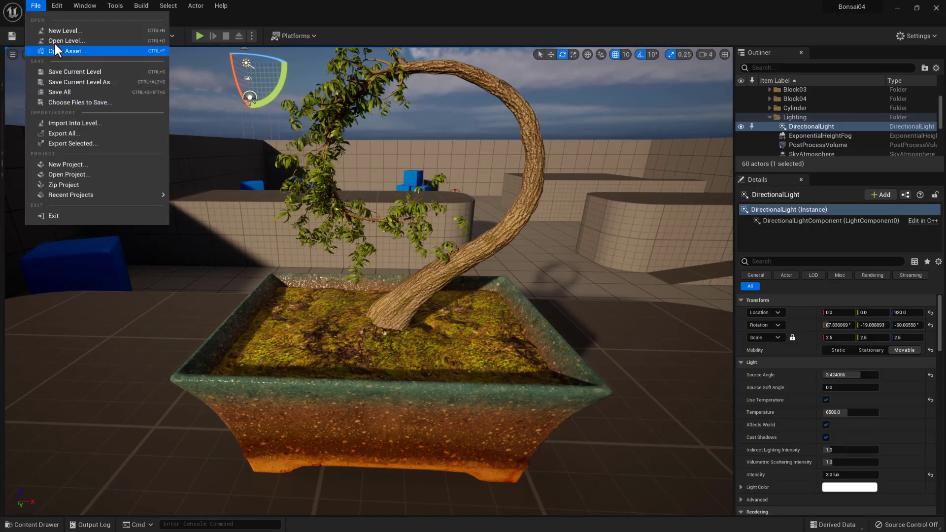
{"action": "left_click", "coordinate": [69, 92]}
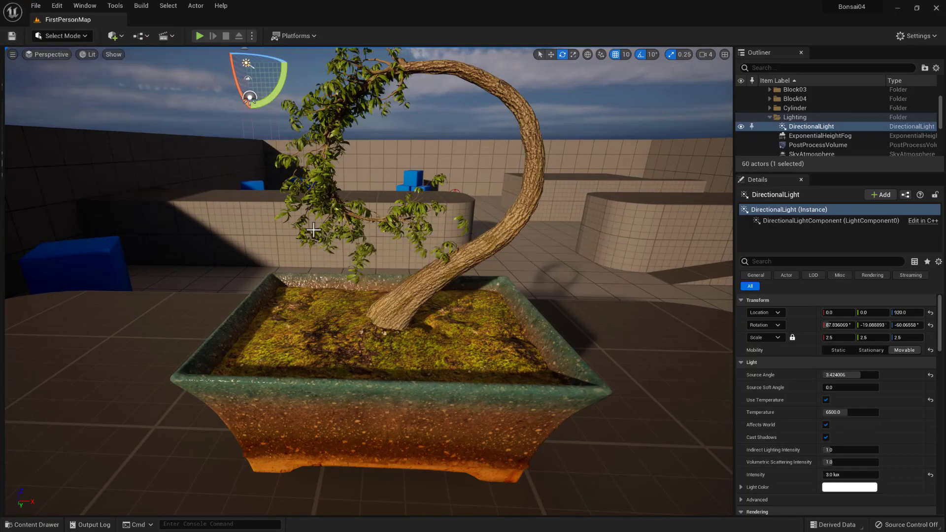